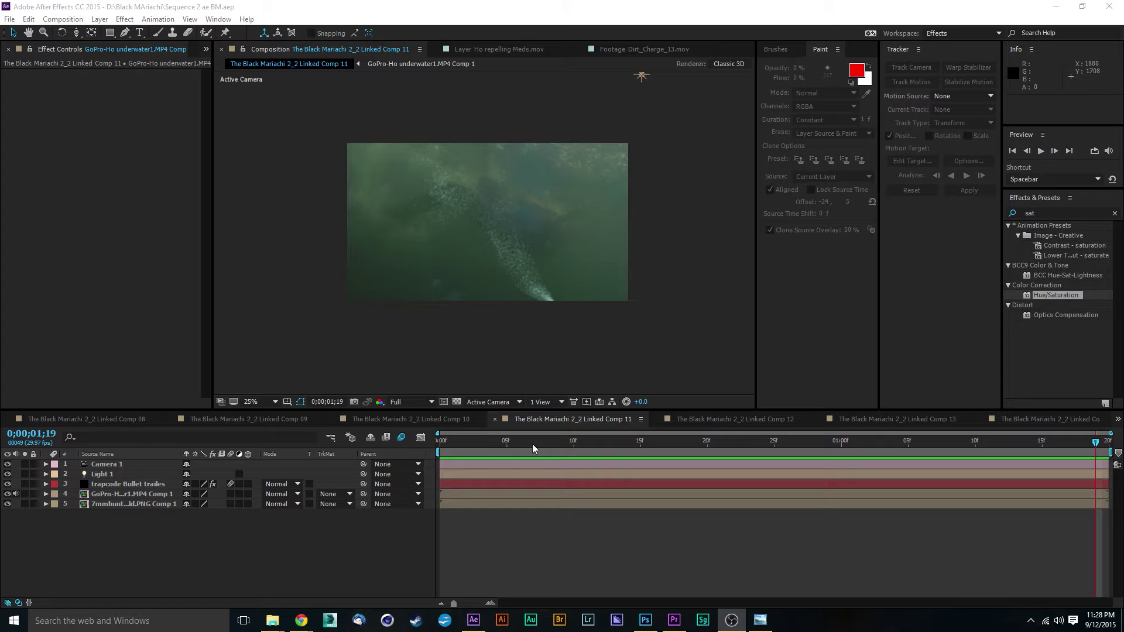
Scrub the finished bullet trail composition to 0;00;00;15 and view the Facebook, Twitter and Avid Productions 479 pages in Chrome.
left_click_drag(508, 447, 644, 442)
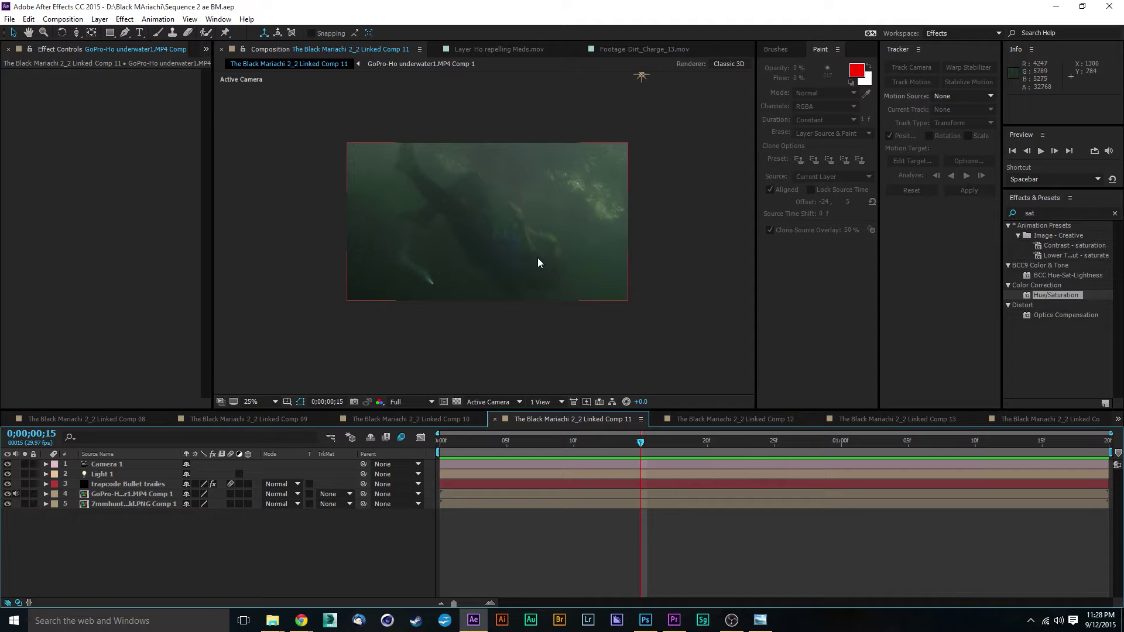
mouse_move(301, 620)
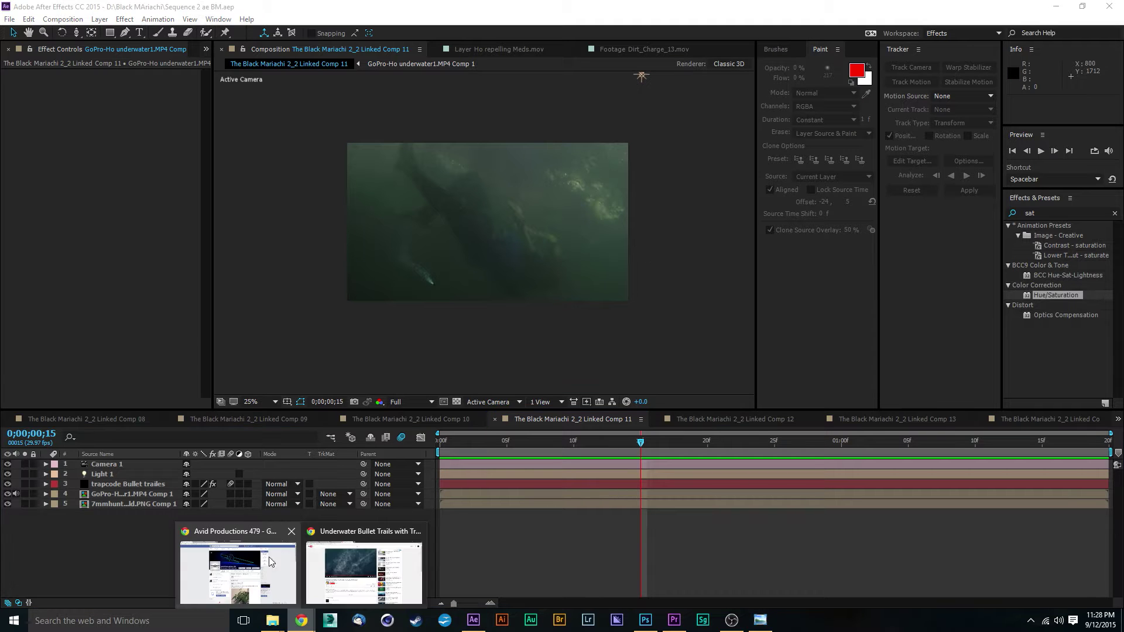
left_click(270, 559)
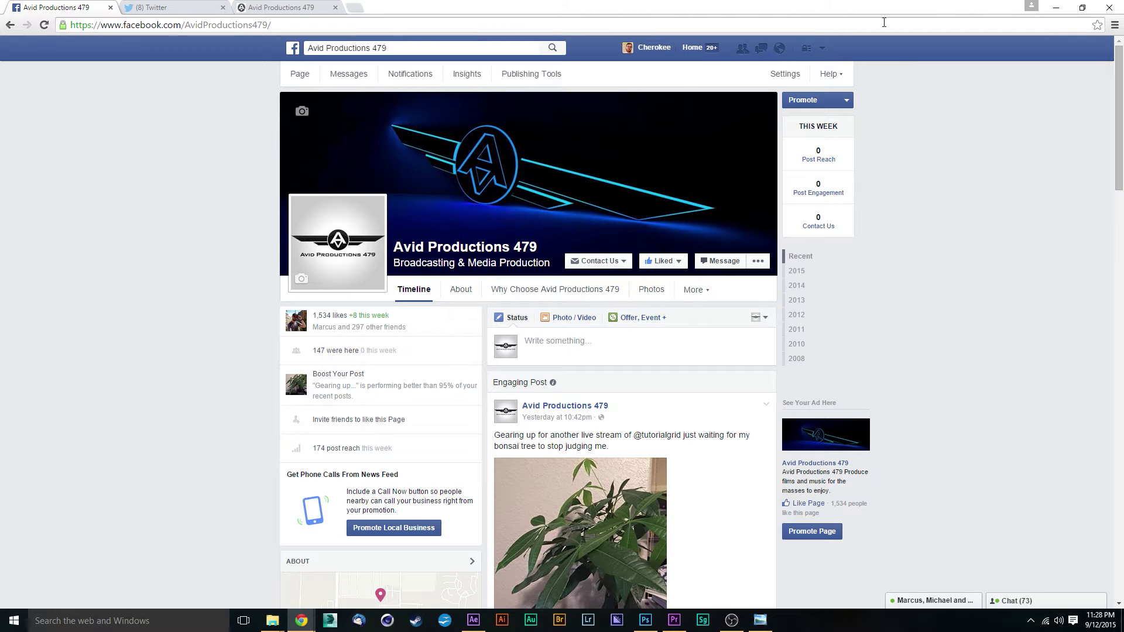
left_click(143, 6)
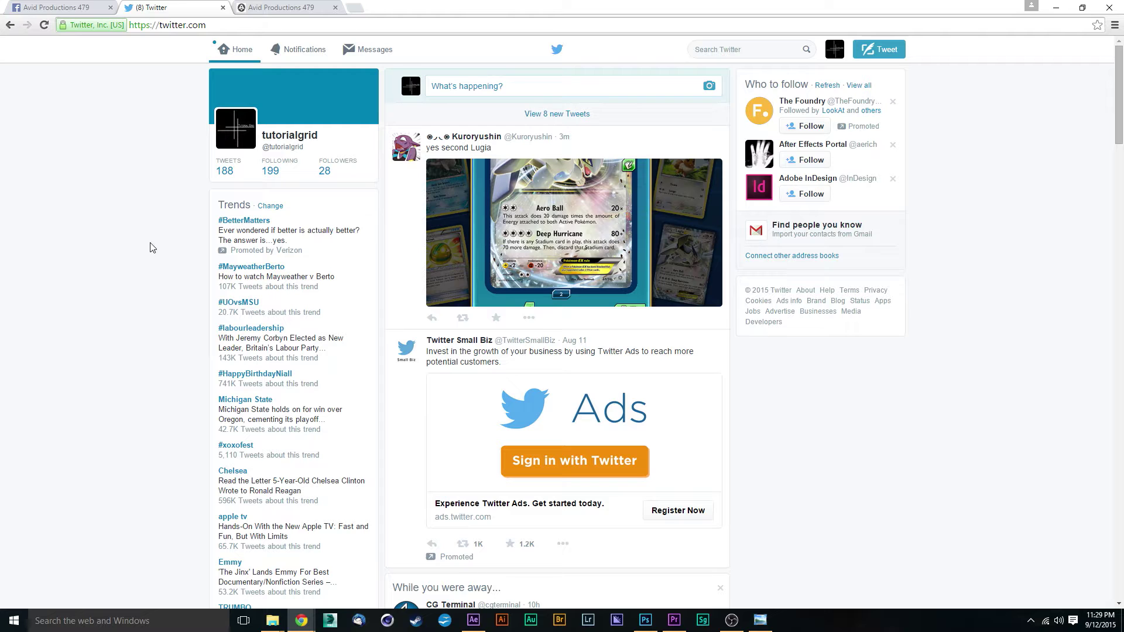
left_click(294, 10)
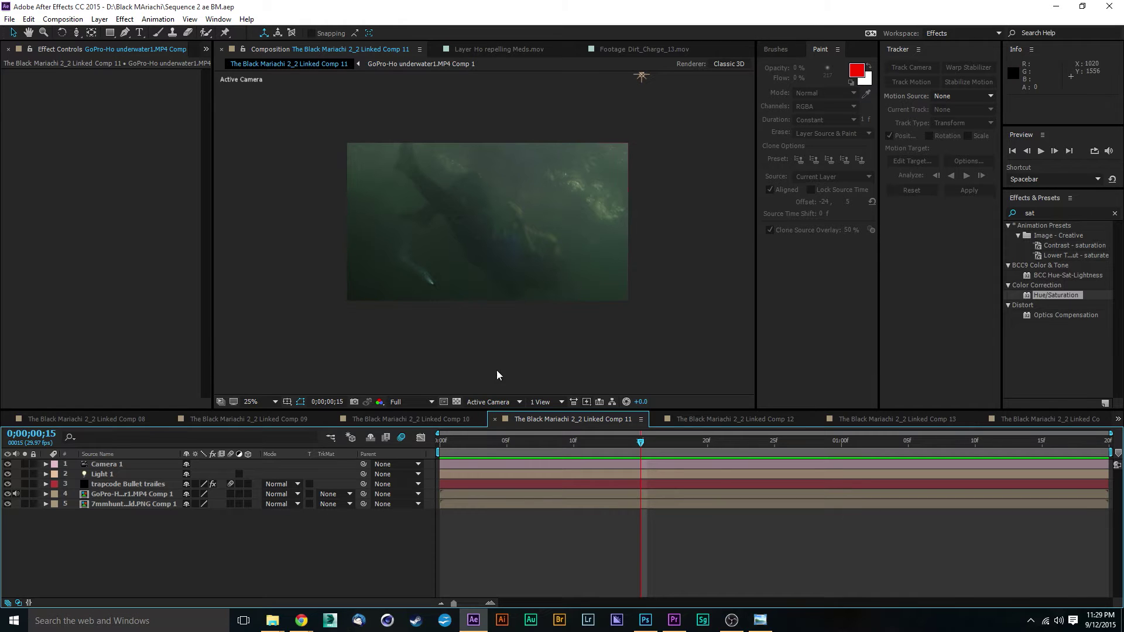
Switch back to After Effects and play back the finished underwater bullet trail composition.
key("space")
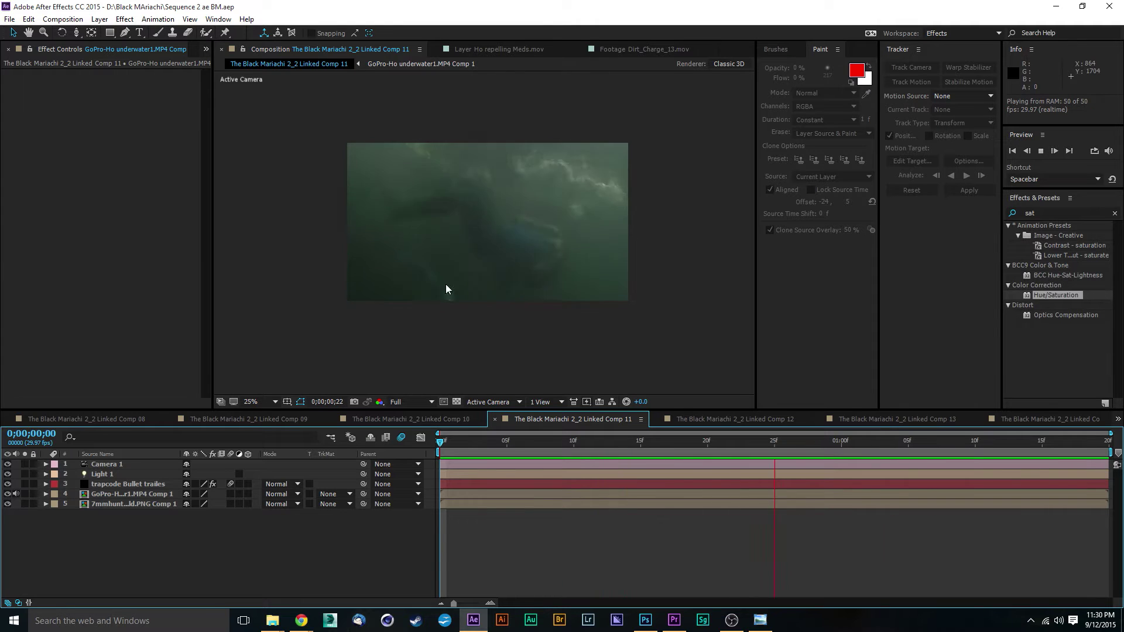
key("space")
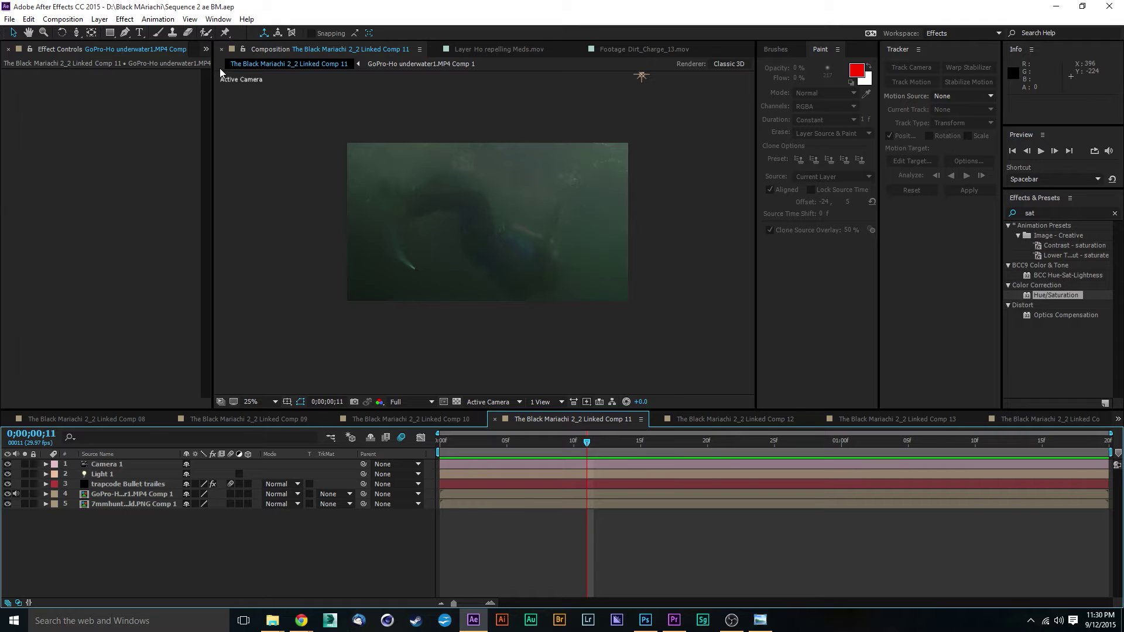
Create a new 1920 x 1080 composition named "Bullets in water".
left_click(70, 23)
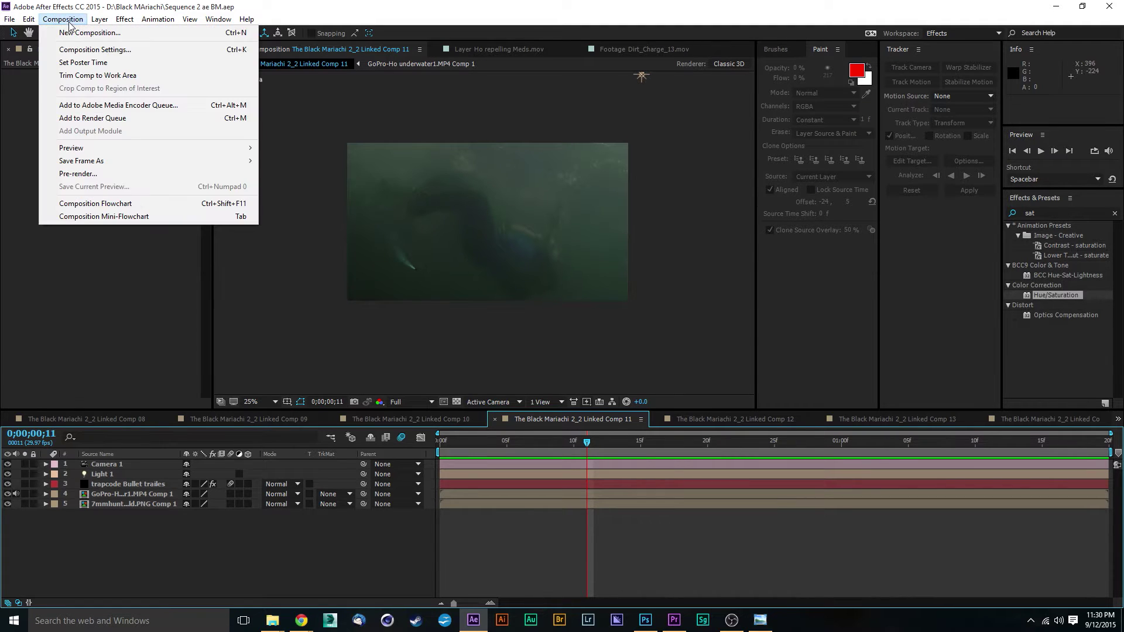
left_click(75, 32)
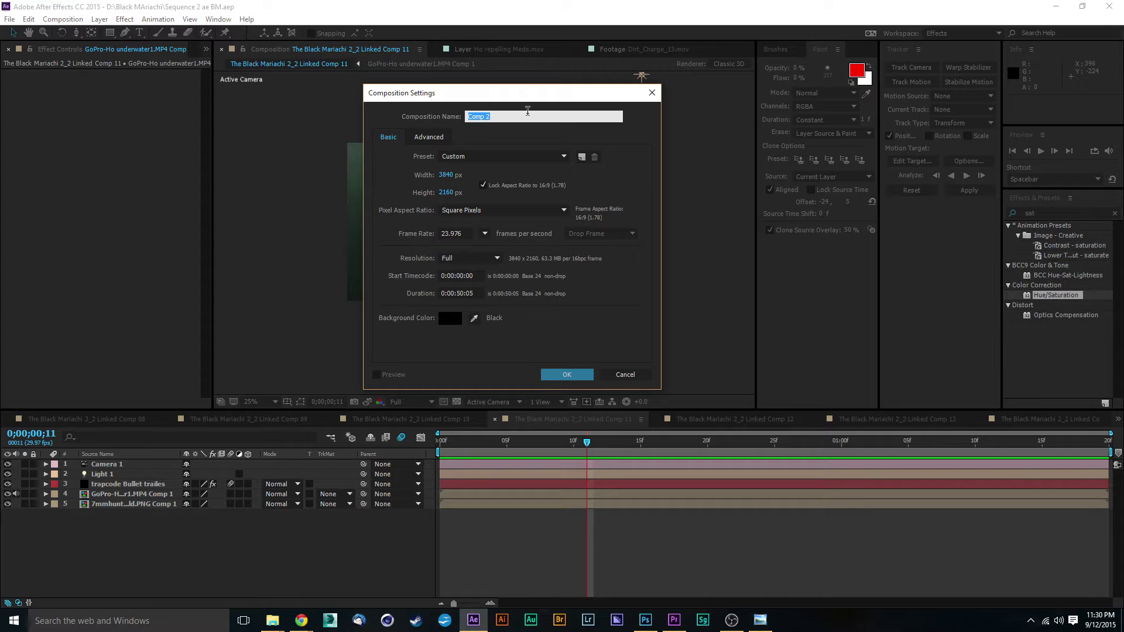
key("BackSpace")
type("WTER")
type("Bullets in water")
left_click(447, 175)
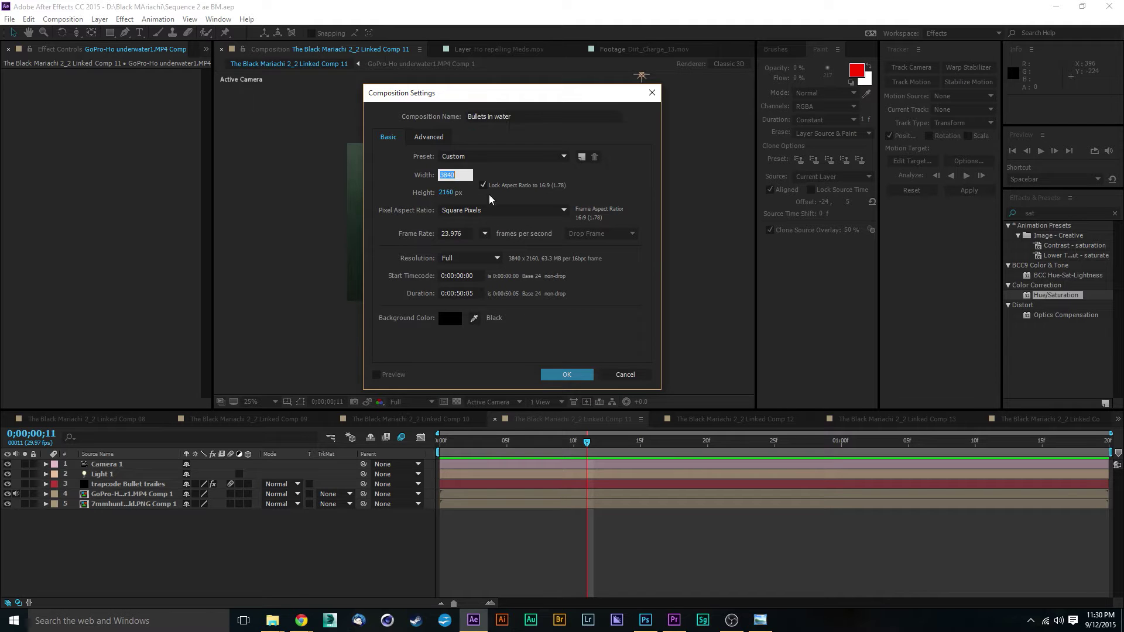
type("1920")
left_click(589, 183)
left_click(565, 374)
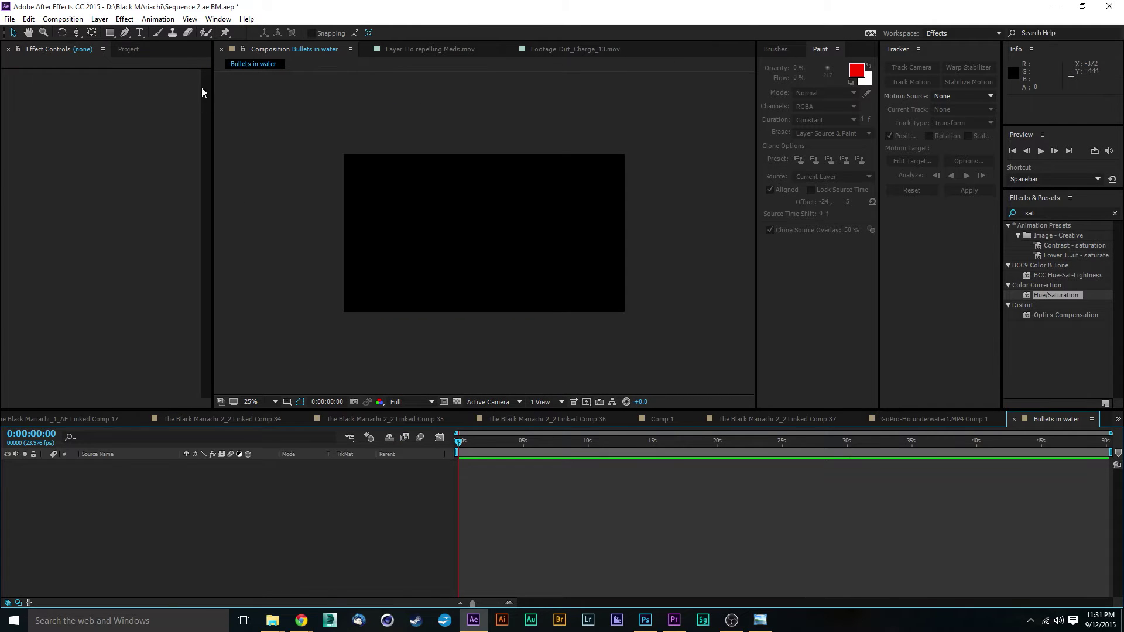
Import GoPro-Ho underwater1.MP4 from the In water folder into the project.
left_click(138, 51)
scroll(117, 325, "up", 15)
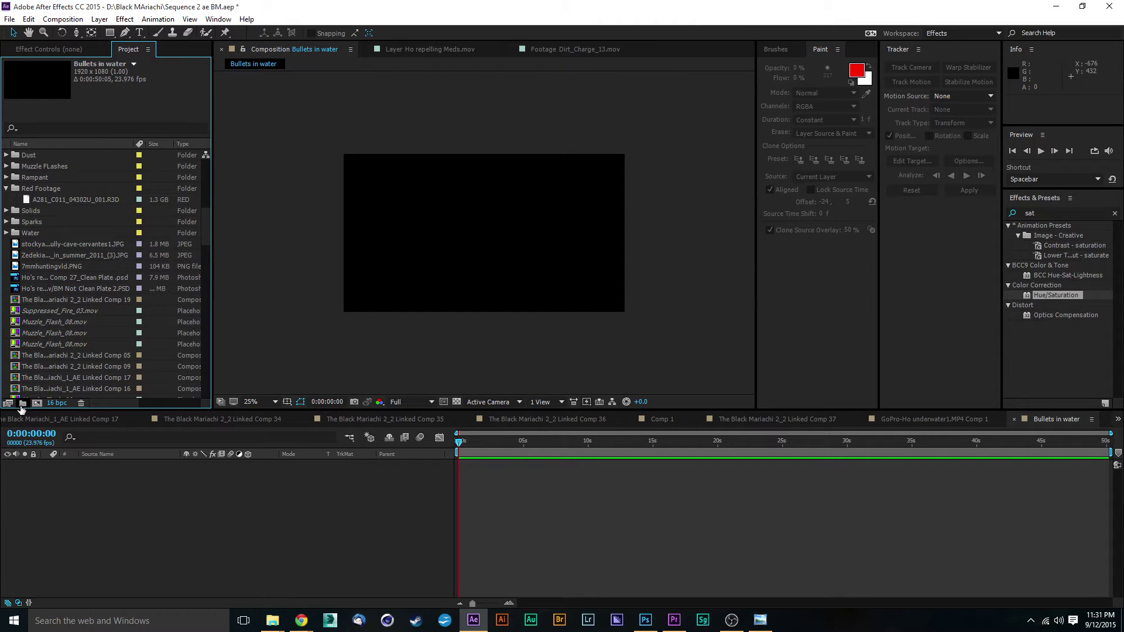
left_click(270, 627)
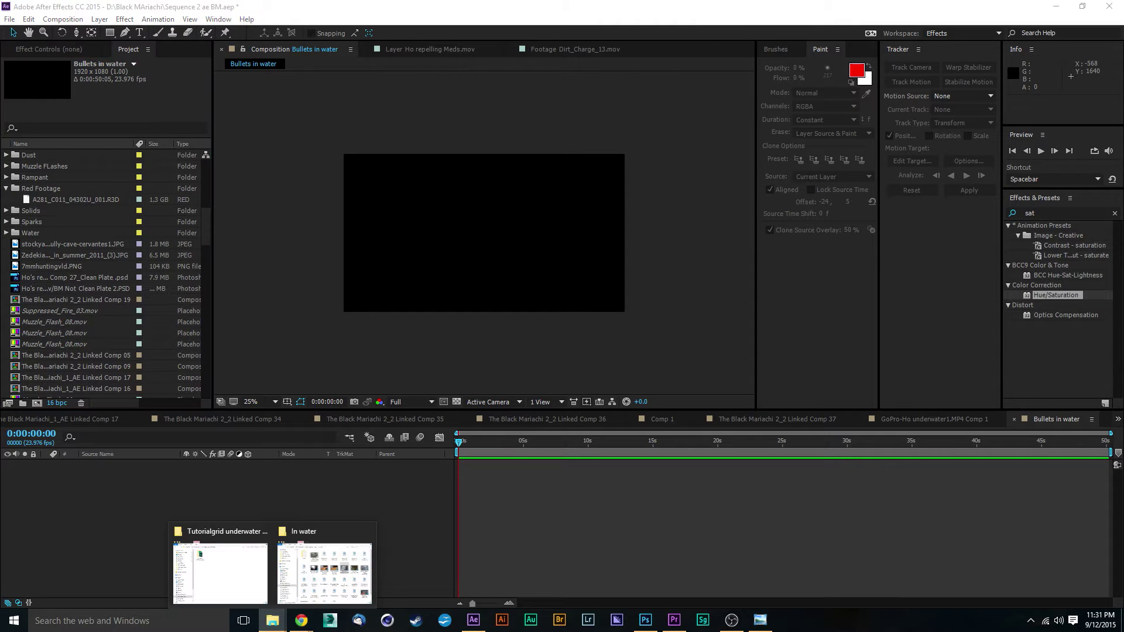
left_click(318, 568)
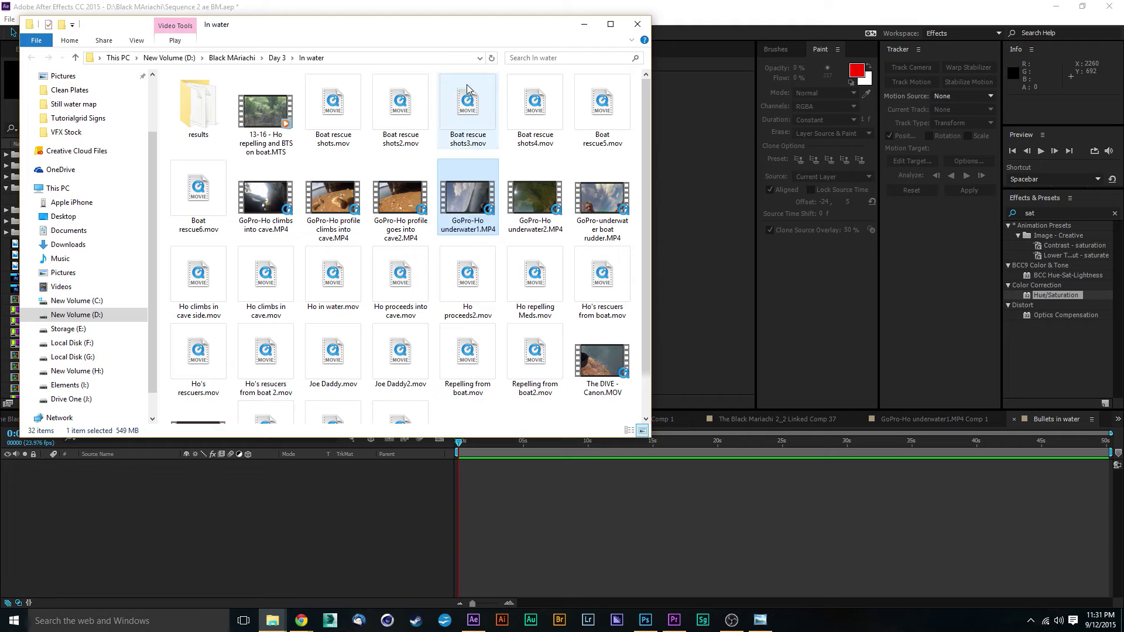
left_click_drag(471, 211, 8, 273)
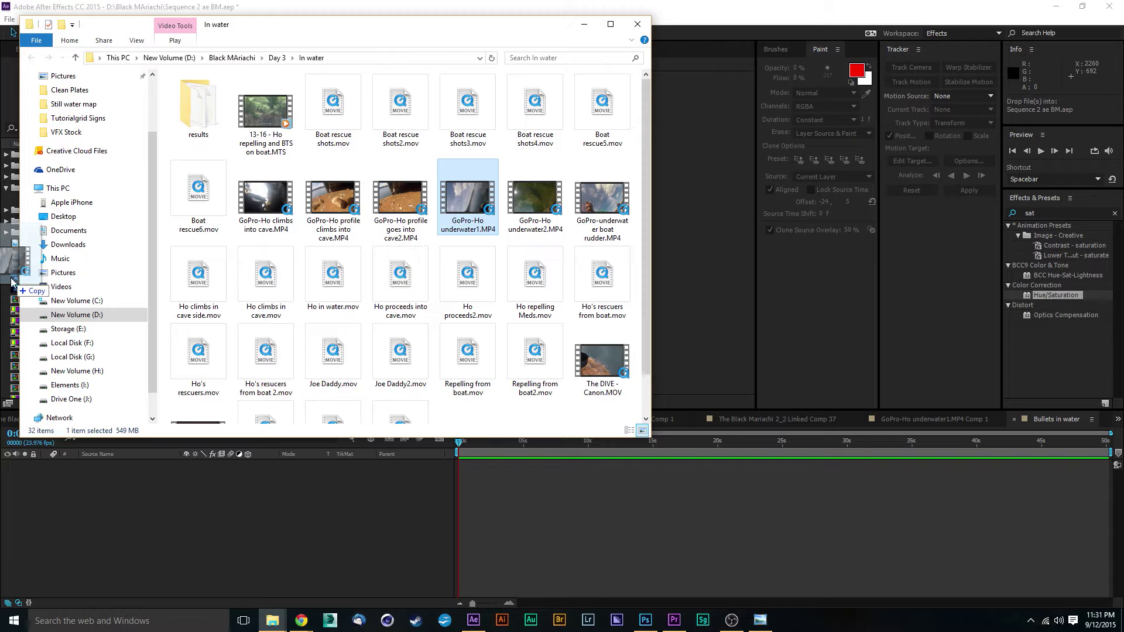
left_click(779, 20)
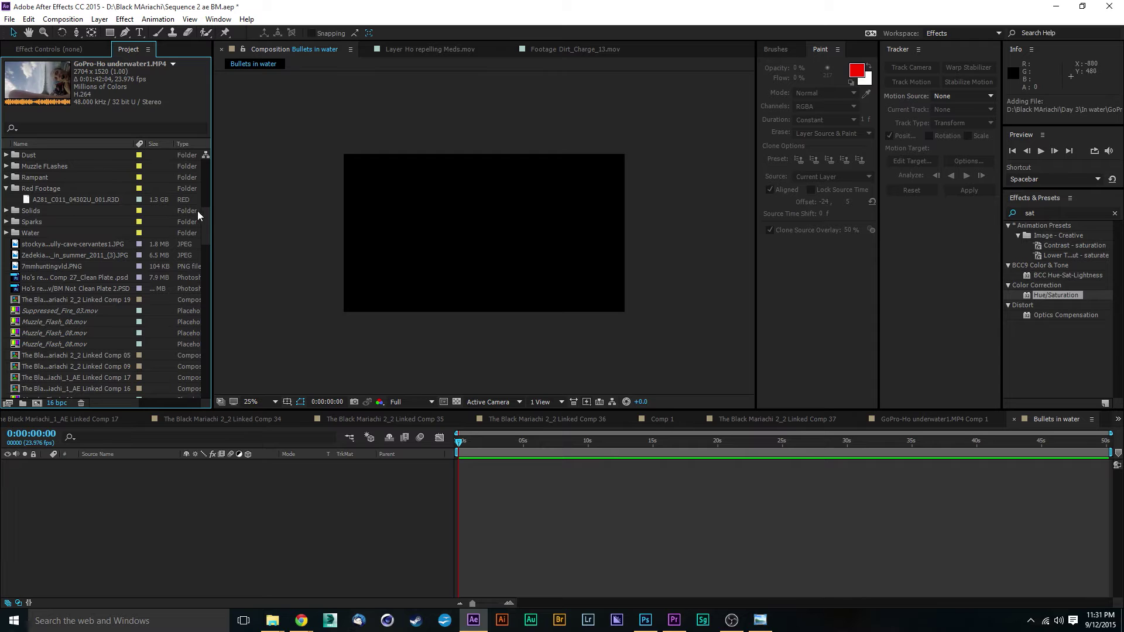
Add GoPro-Ho underwater1.MP4 to the Bullets in water composition, scale it to about 76% and scrub through the footage.
left_click_drag(198, 215, 191, 396)
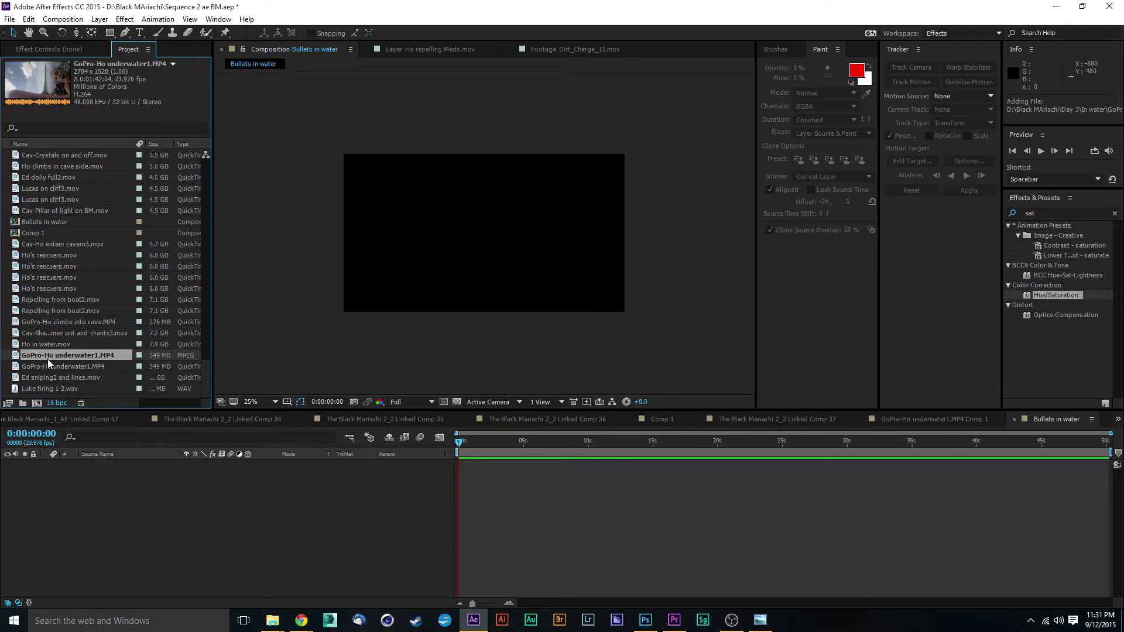
left_click_drag(48, 362, 51, 494)
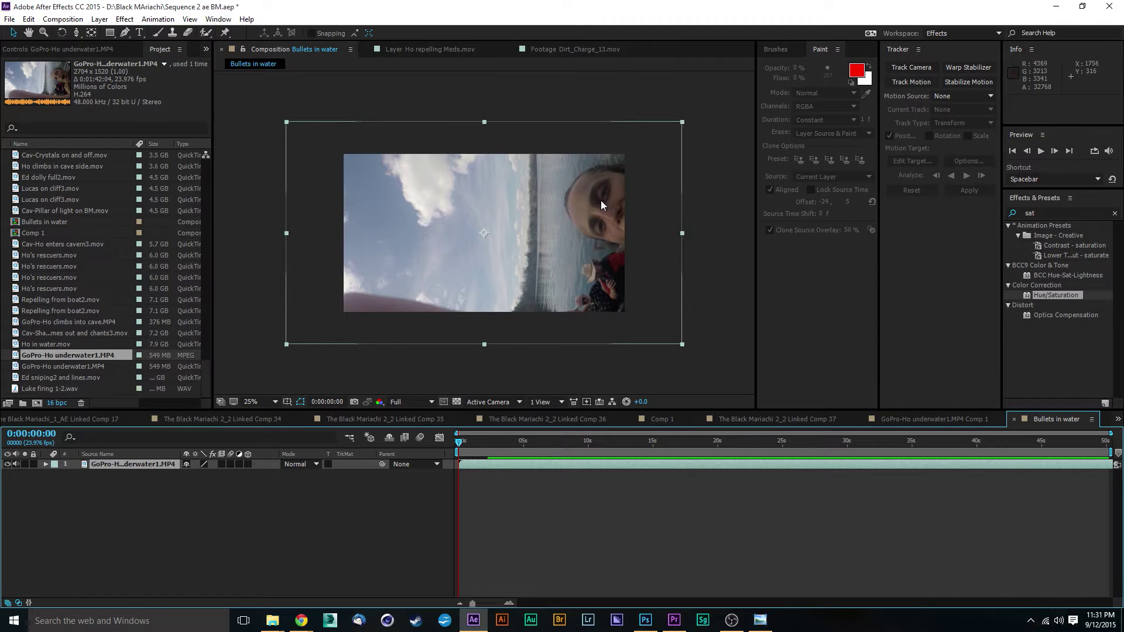
left_click_drag(682, 346, 634, 325)
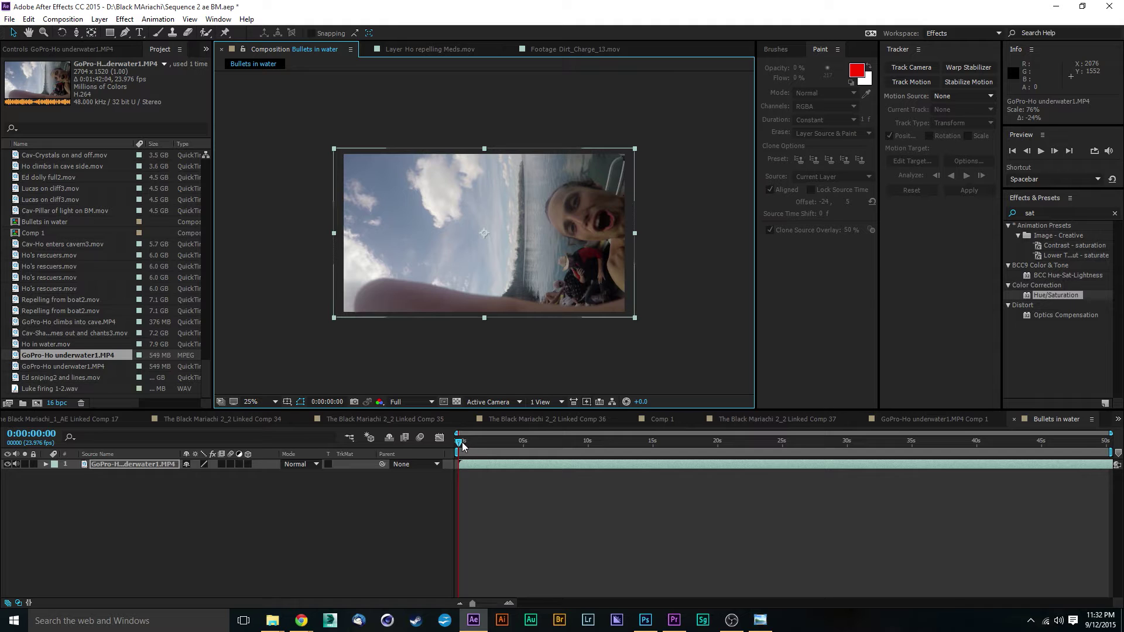
left_click_drag(463, 446, 770, 451)
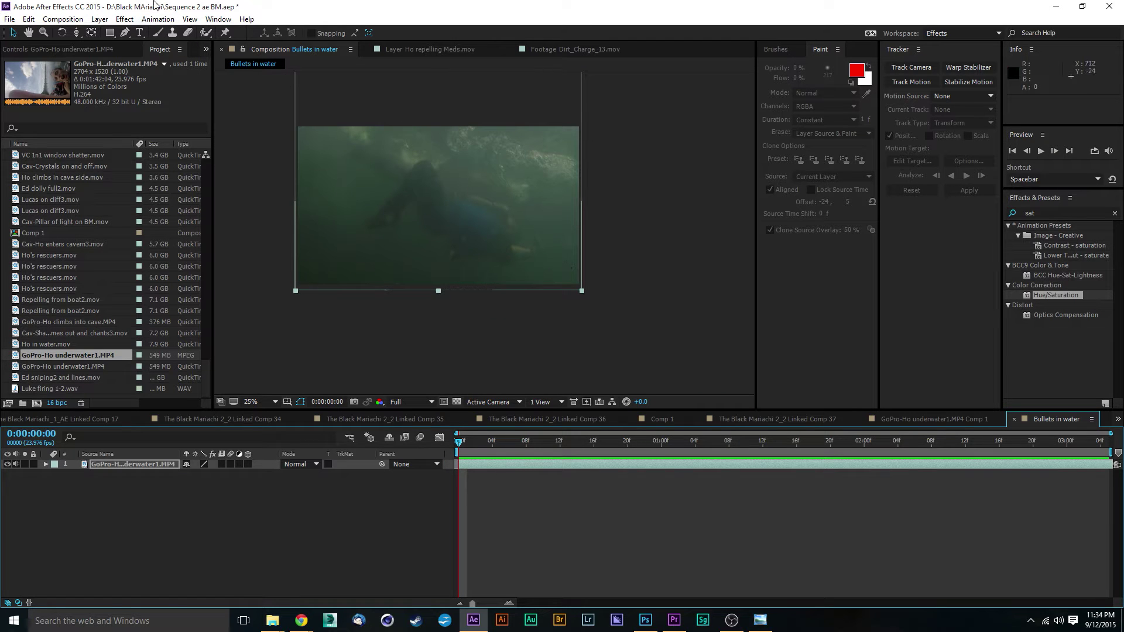
Create a 1920 x 1080 solid layer named "Bullet trails" above the GoPro footage.
left_click(100, 20)
mouse_move(117, 29)
left_click(344, 41)
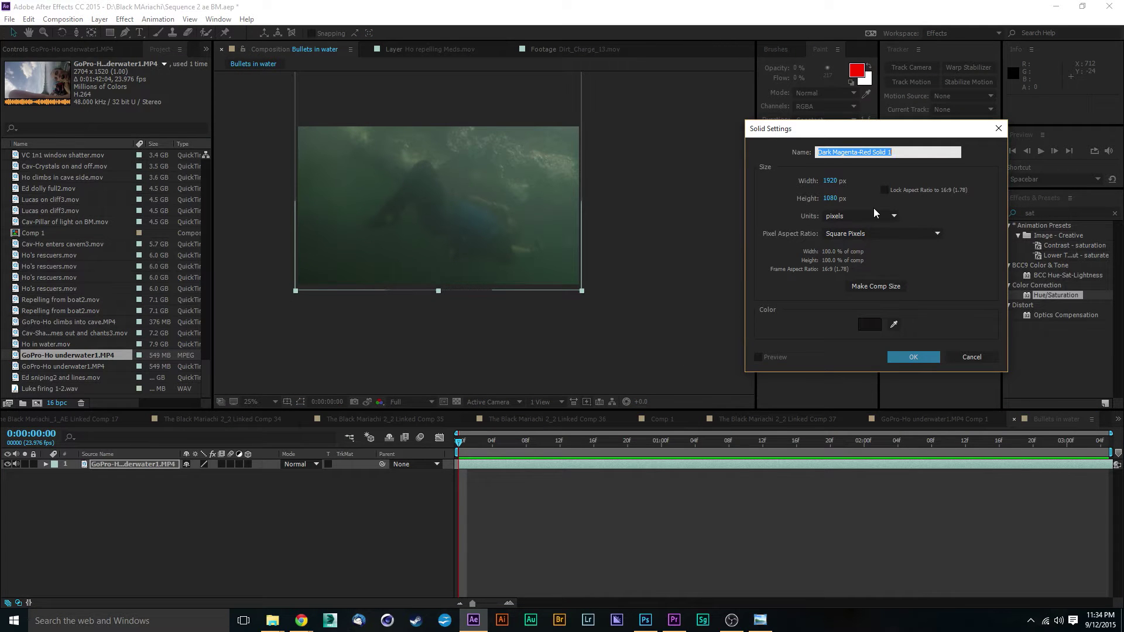
type("Bullet trails")
key("Return")
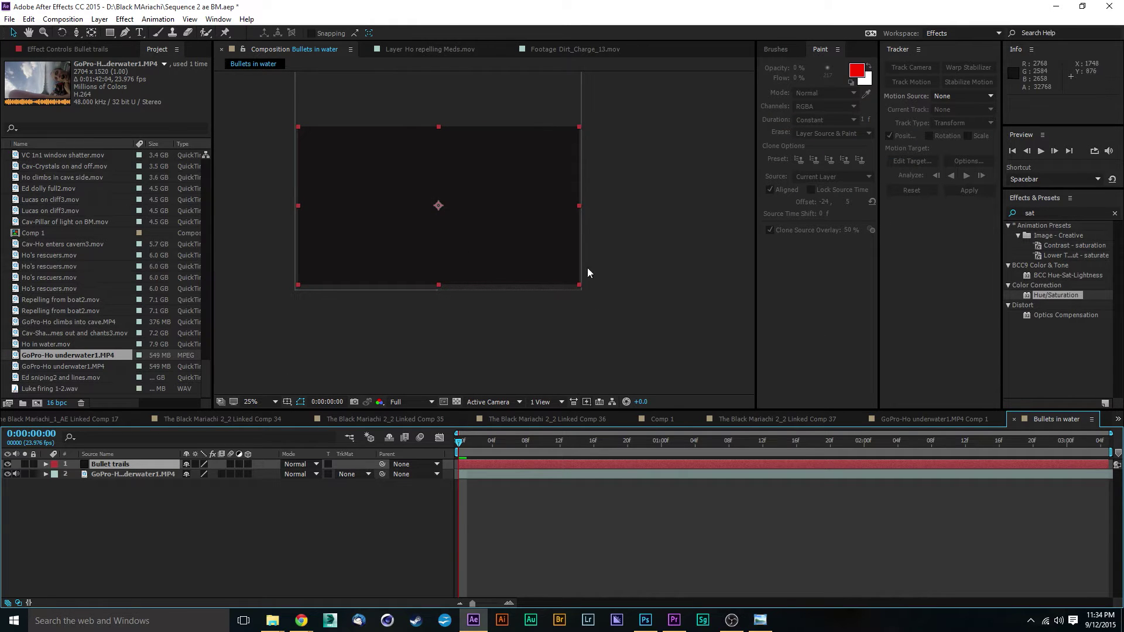
Clear the previous search term from the effects search.
left_click(1043, 212)
key("BackSpace")
key("BackSpace")
key("BackSpace")
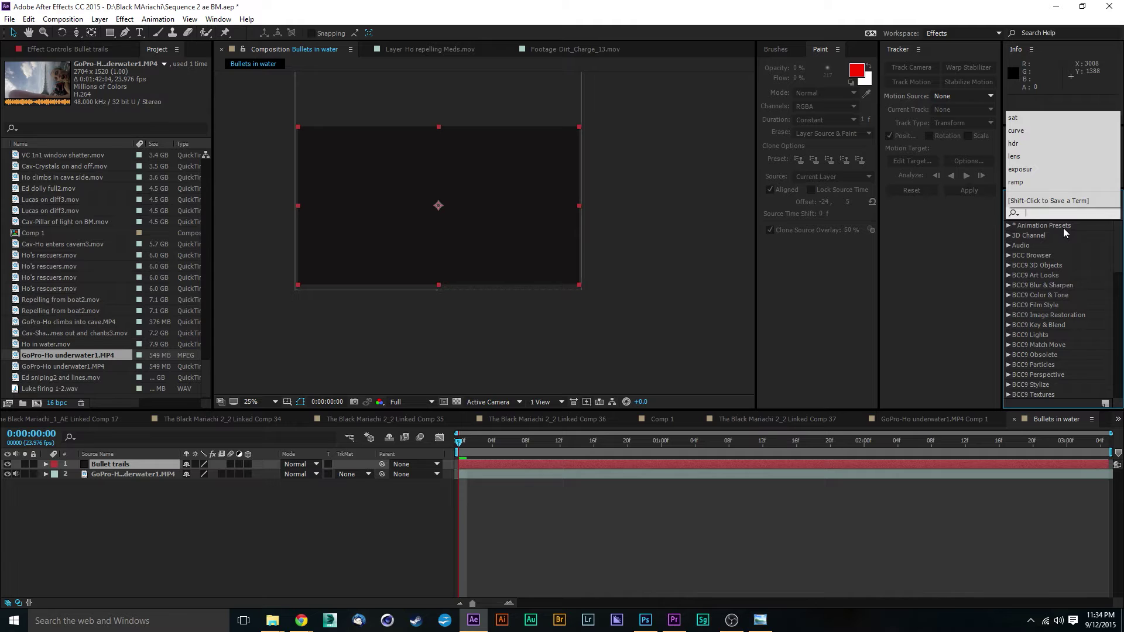
type("tra")
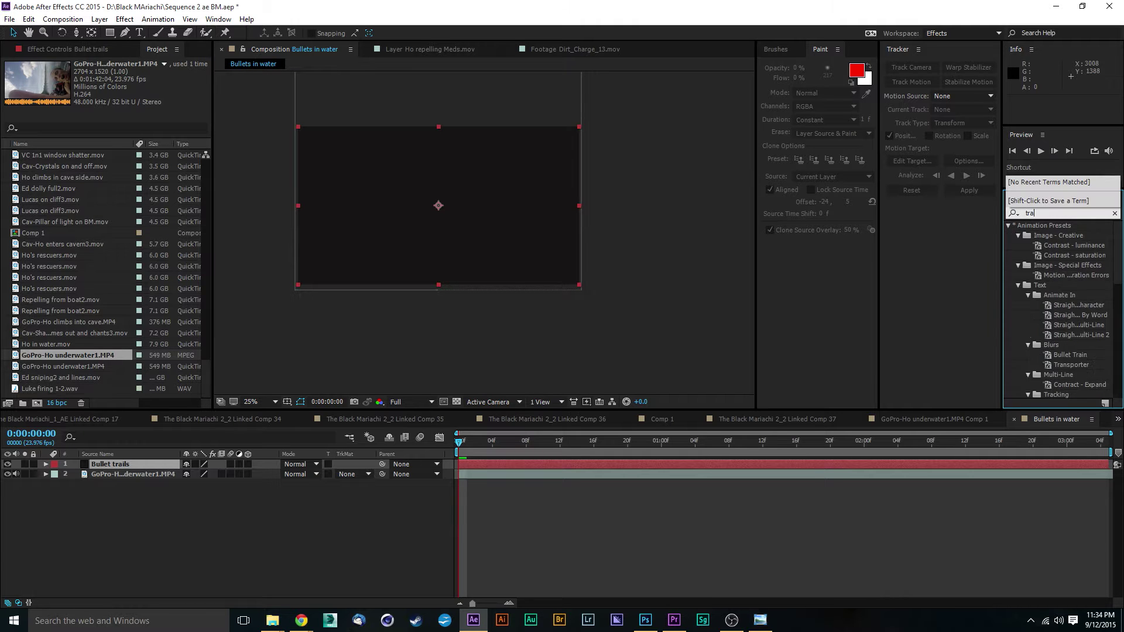
type("pco")
key("BackSpace")
key("BackSpace")
key("BackSpace")
key("BackSpace")
key("BackSpace")
key("BackSpace")
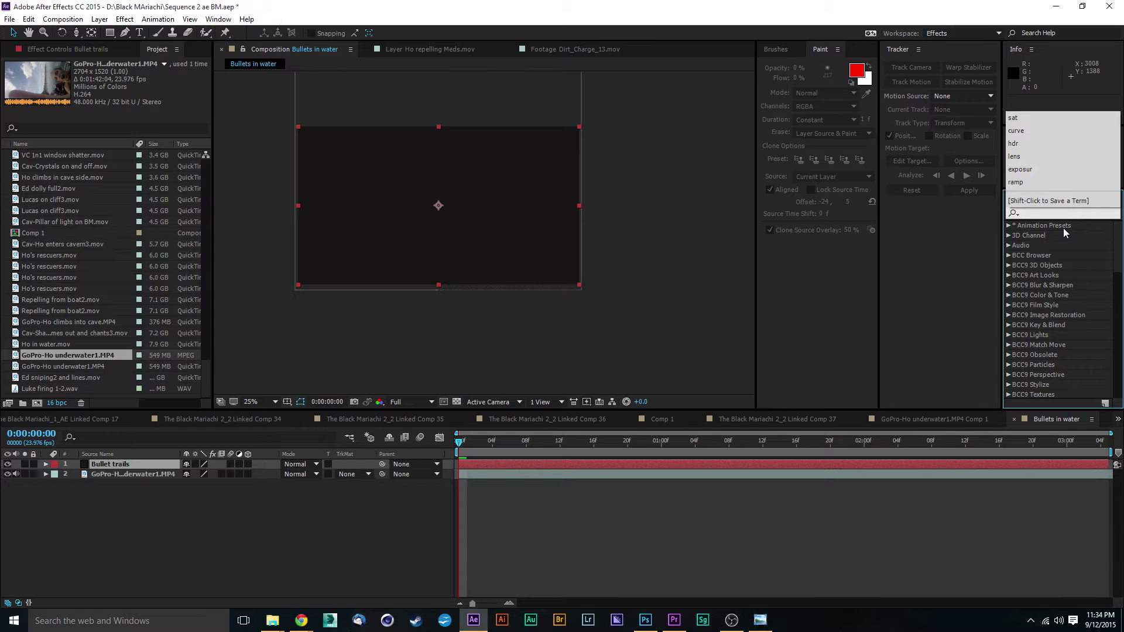
Find the Trapcode Particular effect and apply it to the Bullet trails layer.
type("pat")
key("BackSpace")
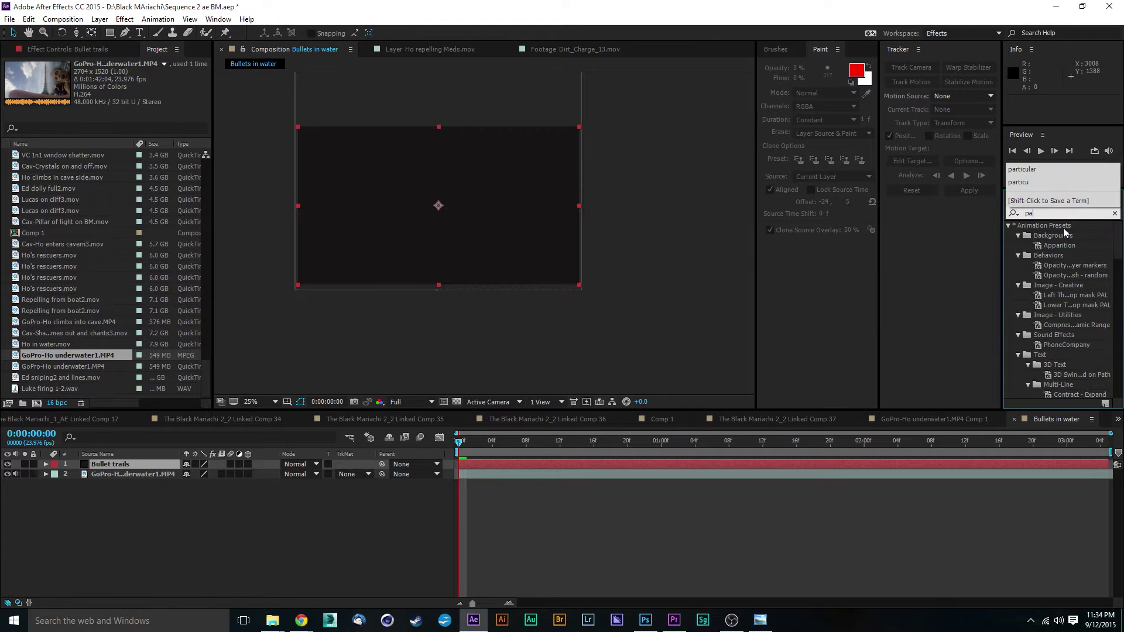
type("rticula")
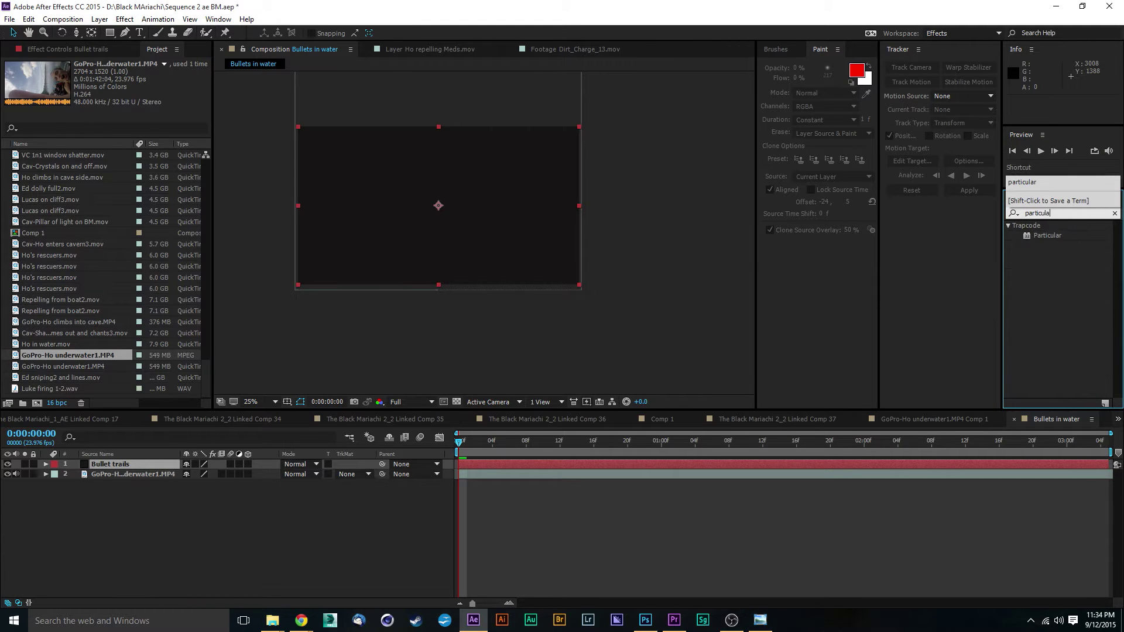
left_click_drag(1031, 233, 474, 463)
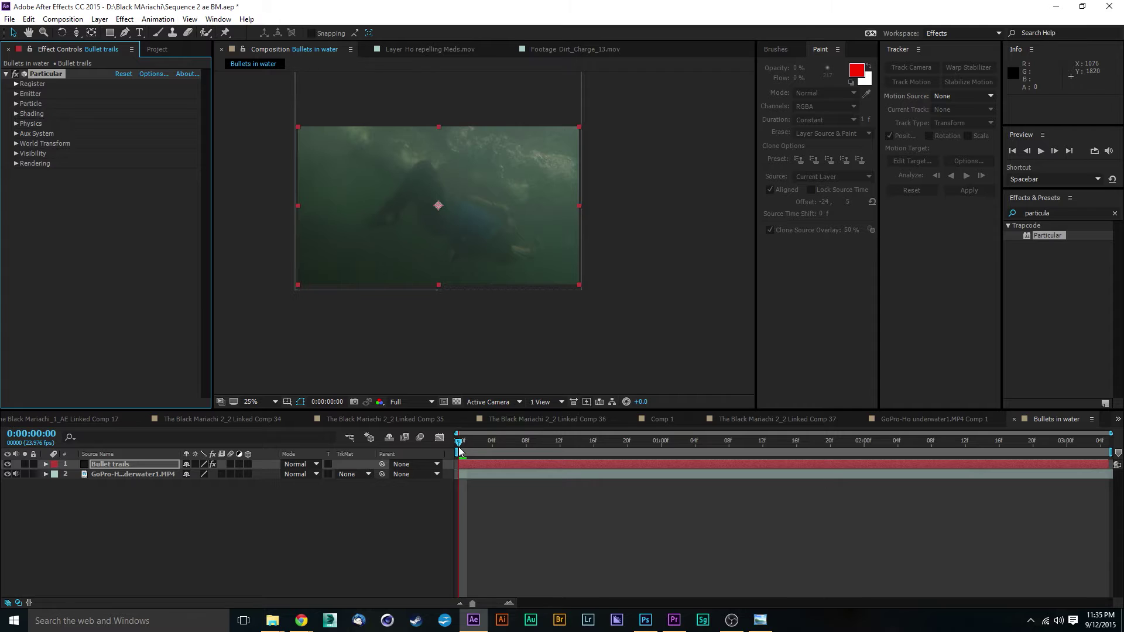
Preview the default Particular emission and examine the particles up close at 0:00:01:07.
key("space")
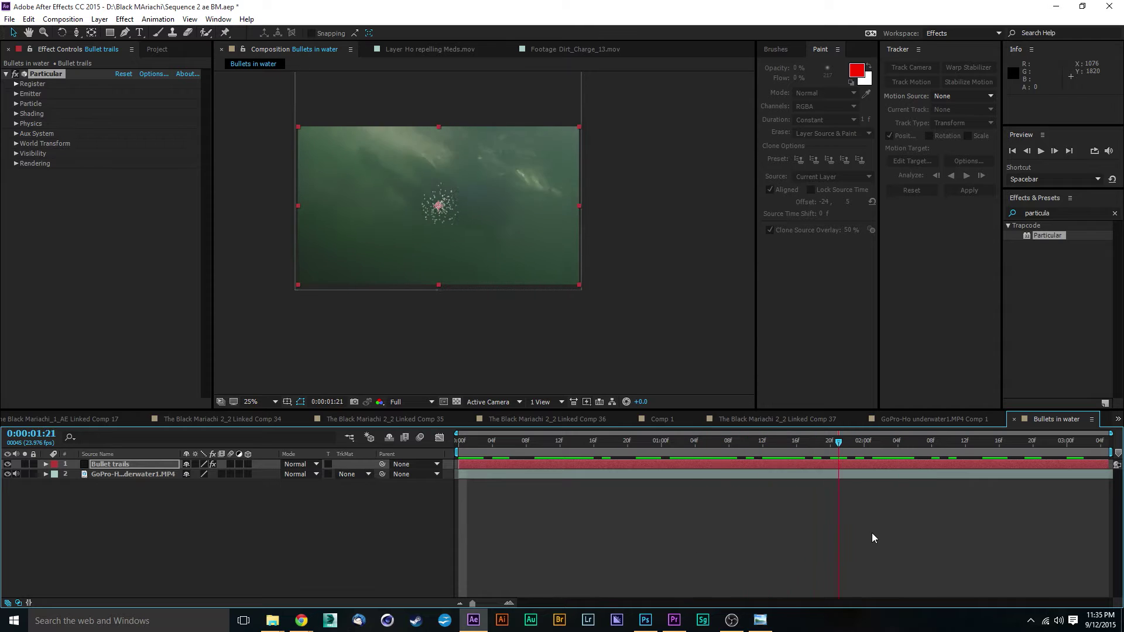
left_click(721, 561)
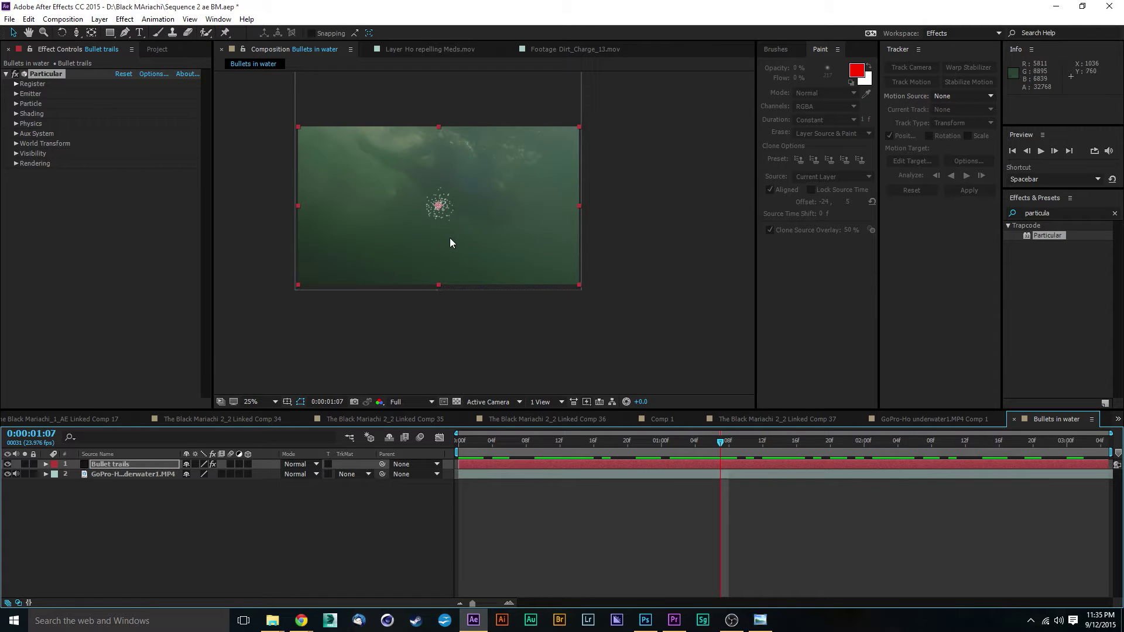
scroll(450, 243, "up", 2)
left_click_drag(409, 201, 606, 257)
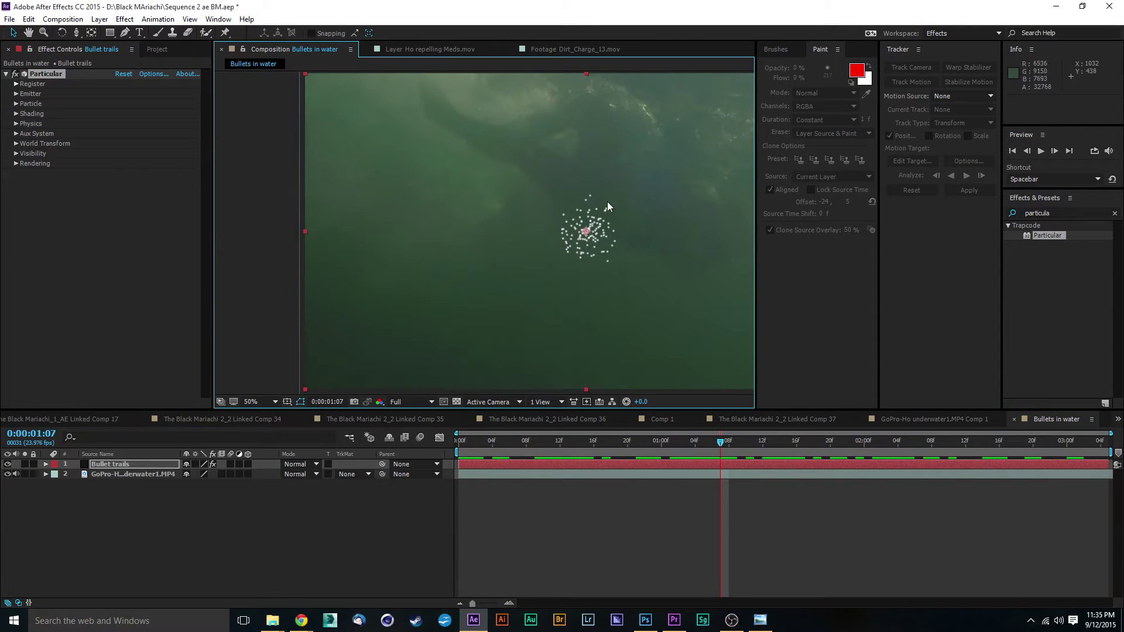
left_click_drag(608, 202, 532, 241)
scroll(531, 240, "down", 2)
Set the Particular emitter's direction to Directional on the Bullet trails layer.
left_click(16, 94)
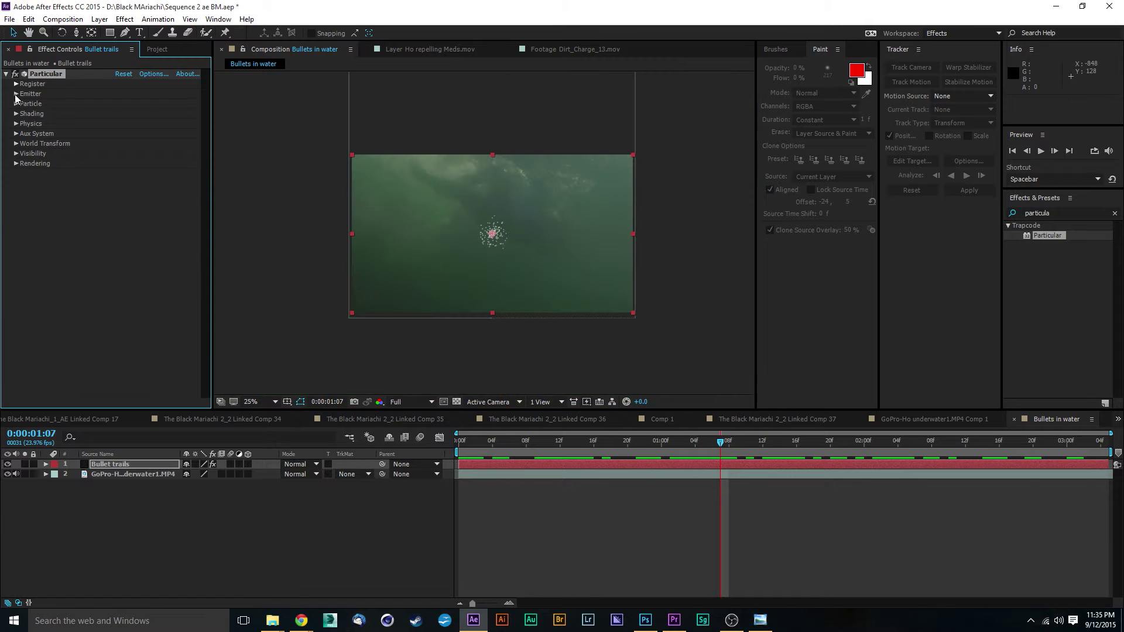
left_click(16, 94)
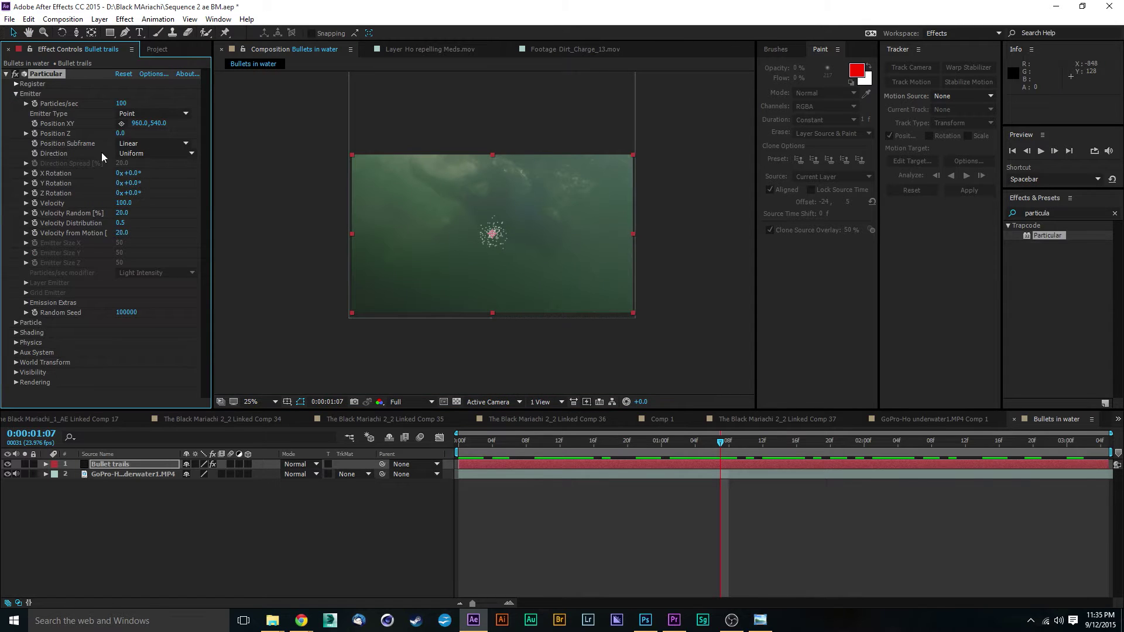
left_click(137, 156)
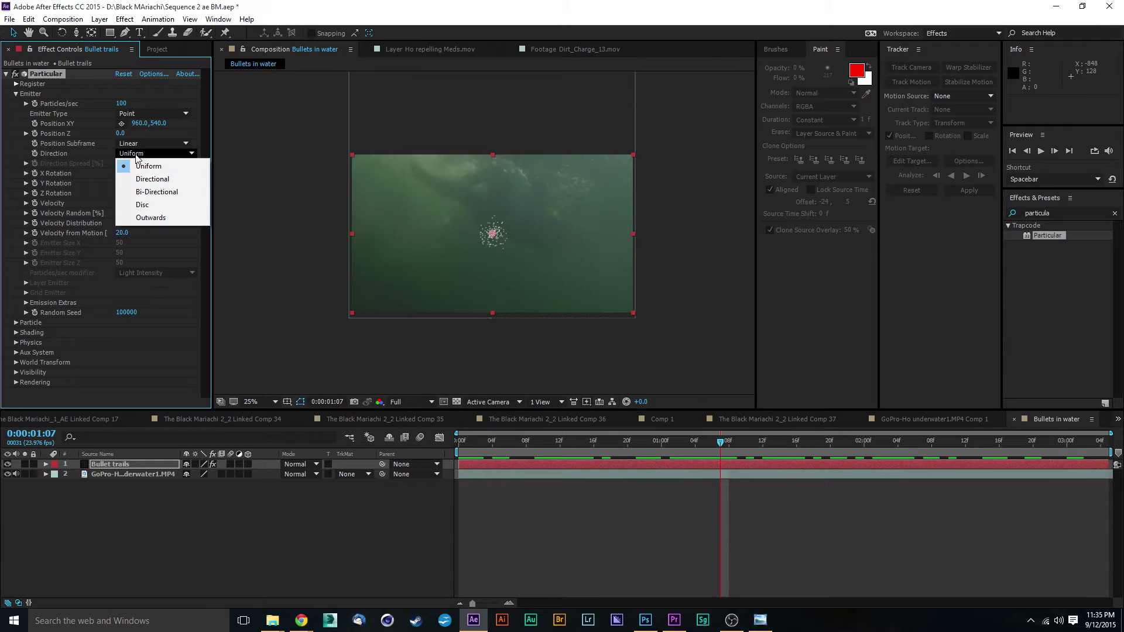
left_click(167, 180)
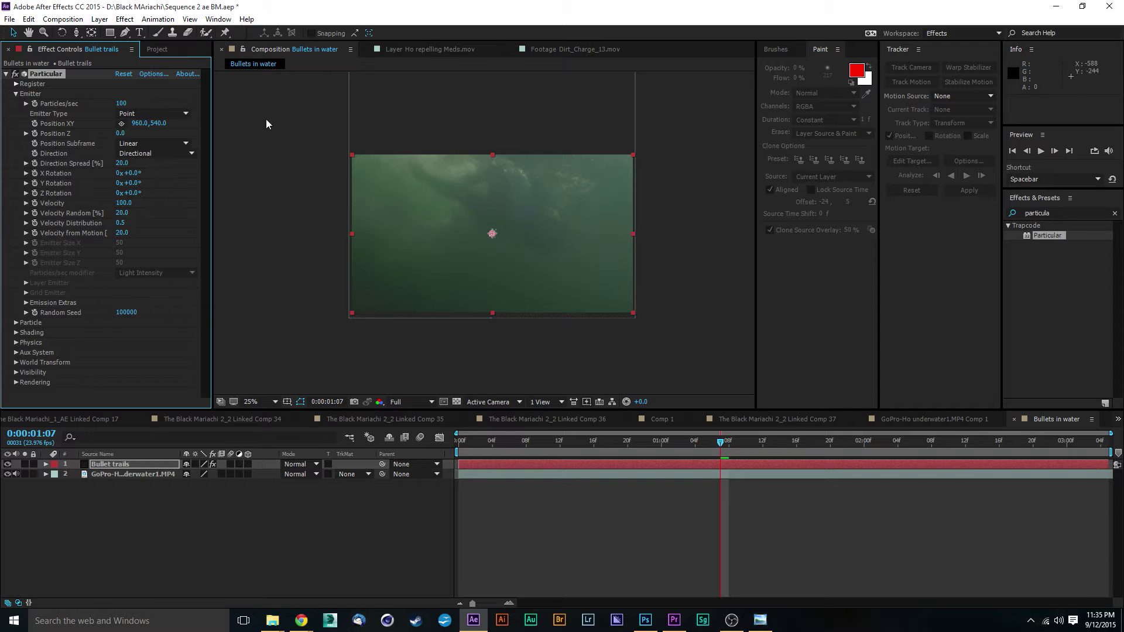
Preview the directional emission and examine the particles up close at 0:00:01:03.
key("space")
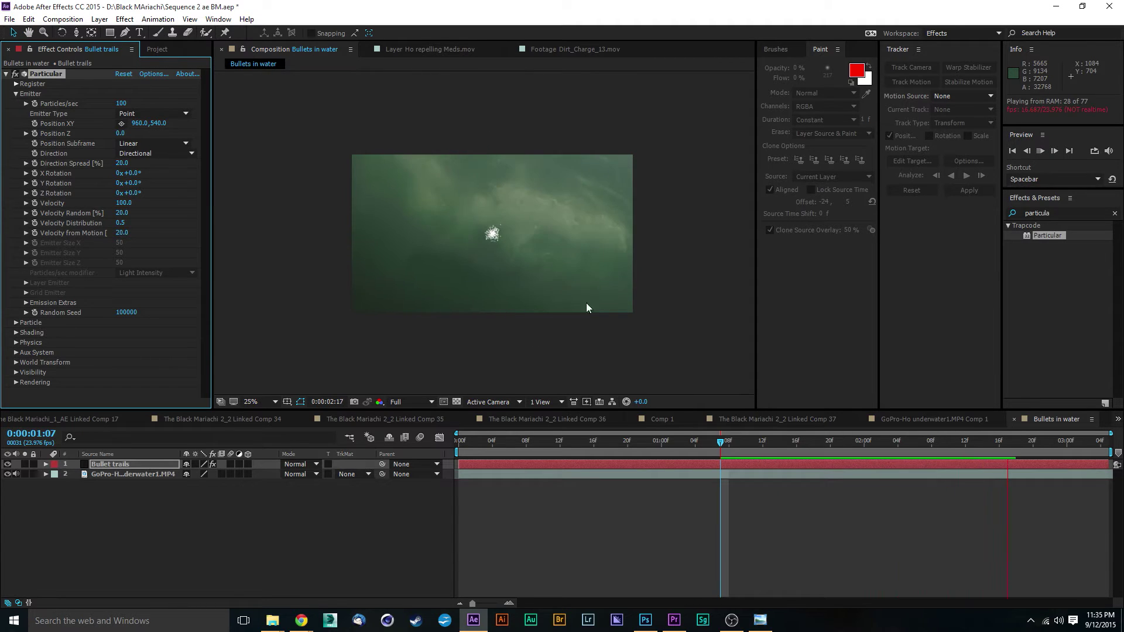
left_click_drag(592, 439, 687, 441)
scroll(442, 220, "up", 2)
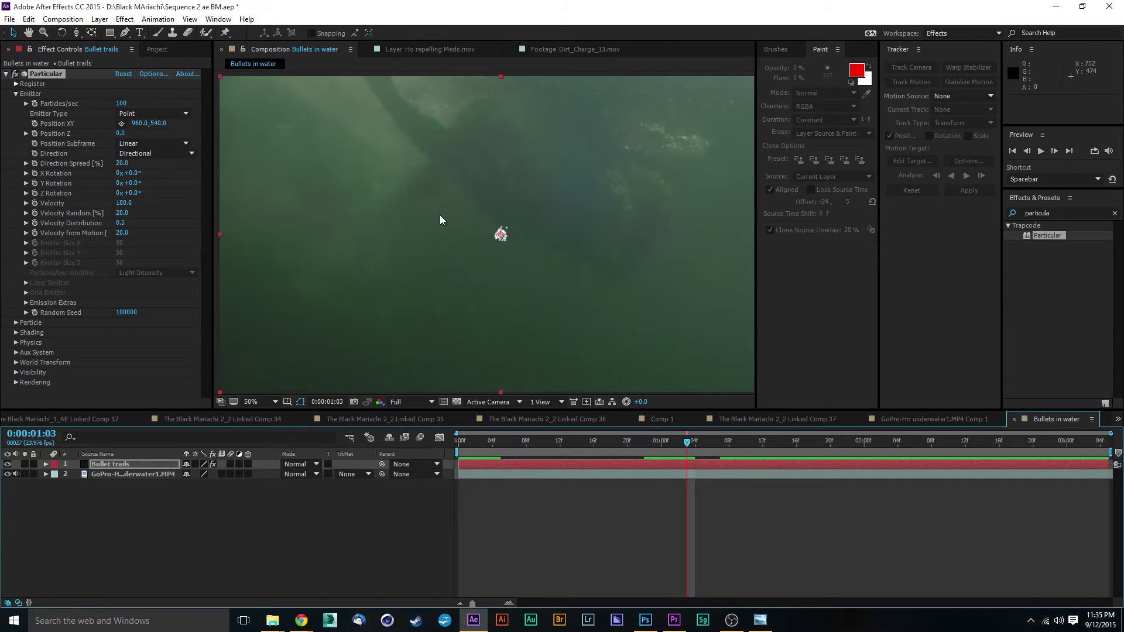
scroll(441, 219, "down", 2)
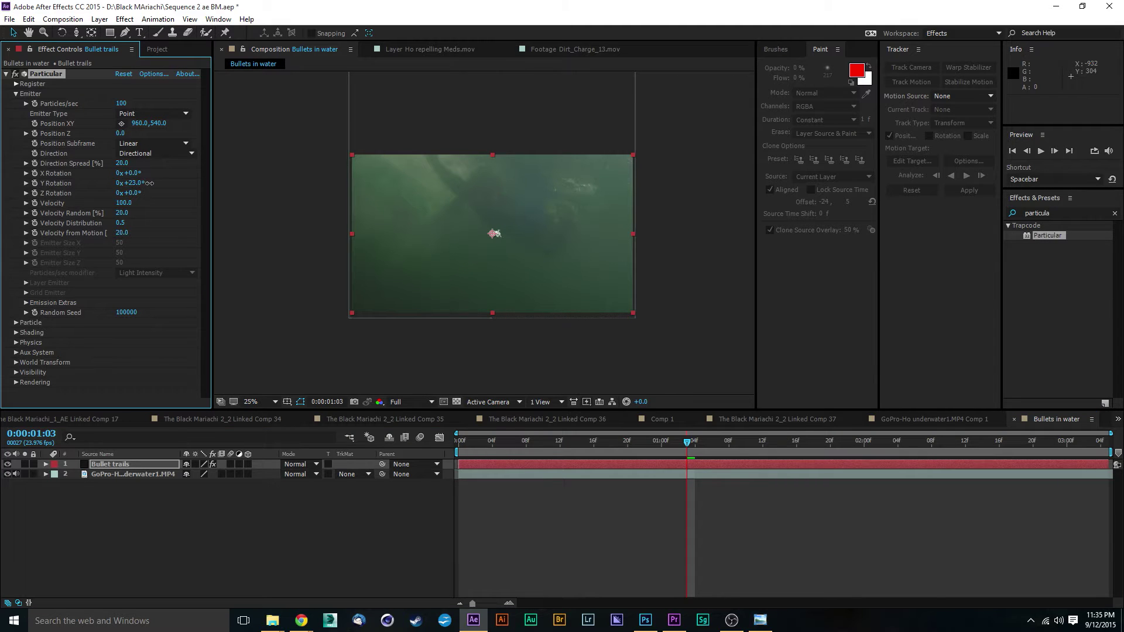
key(".")
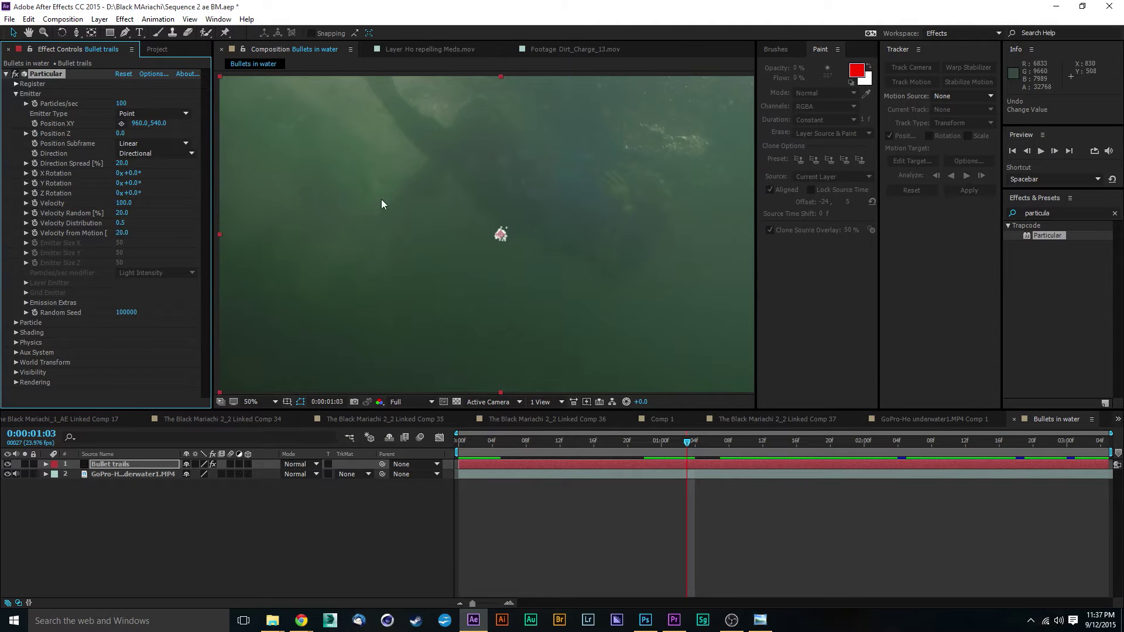
Set the Particular emitter's X Rotation to -90° and Y Rotation to +51°, and preview the angled emission.
left_click_drag(134, 174, 86, 177)
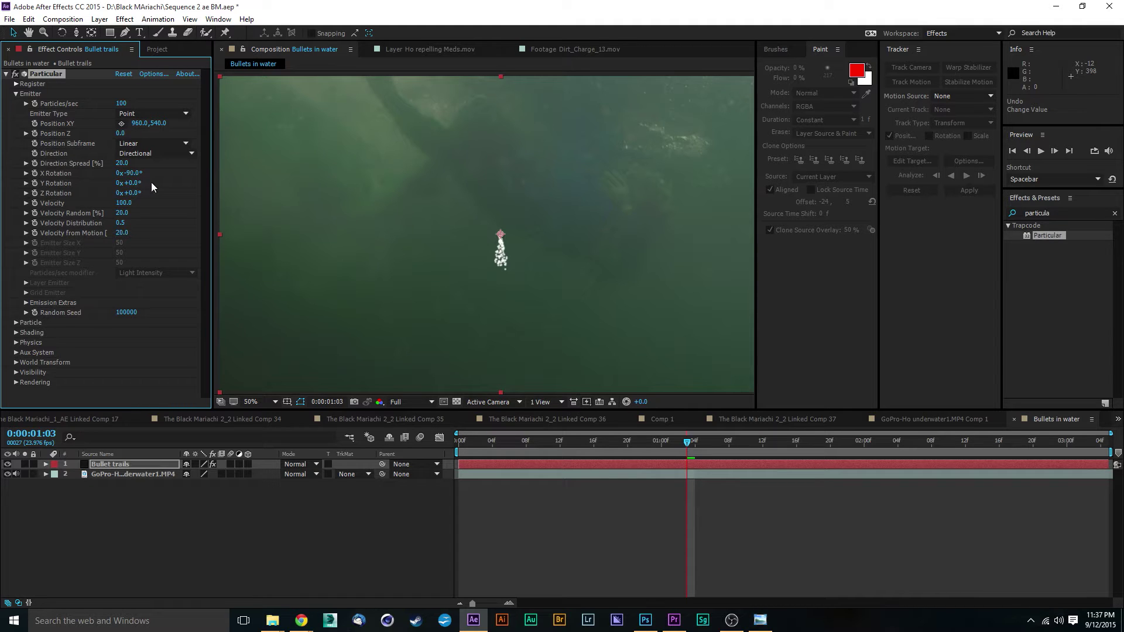
left_click_drag(135, 183, 164, 181)
scroll(466, 188, "down", 2)
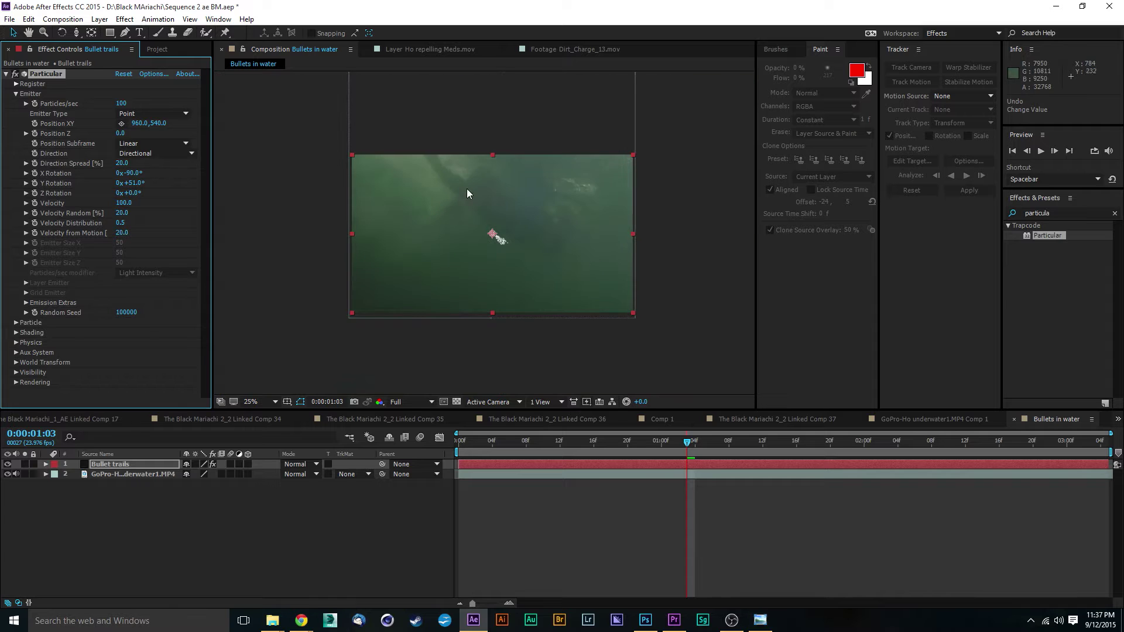
key("space")
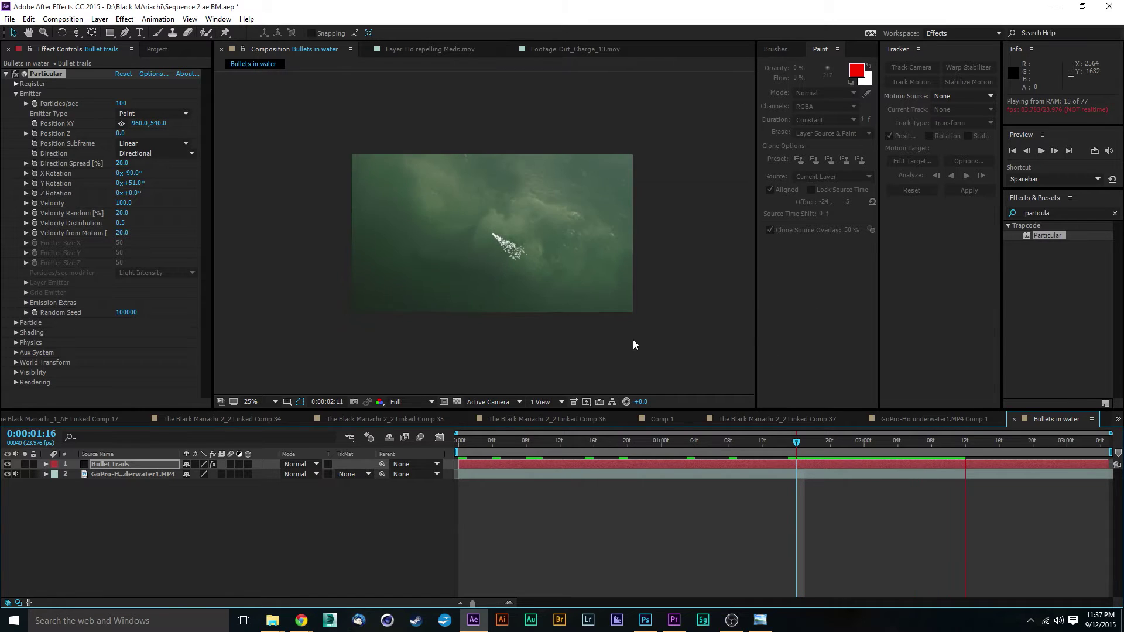
Raise the emitter's Velocity to 1310 and preview the faster particles.
scroll(516, 250, "up", 1)
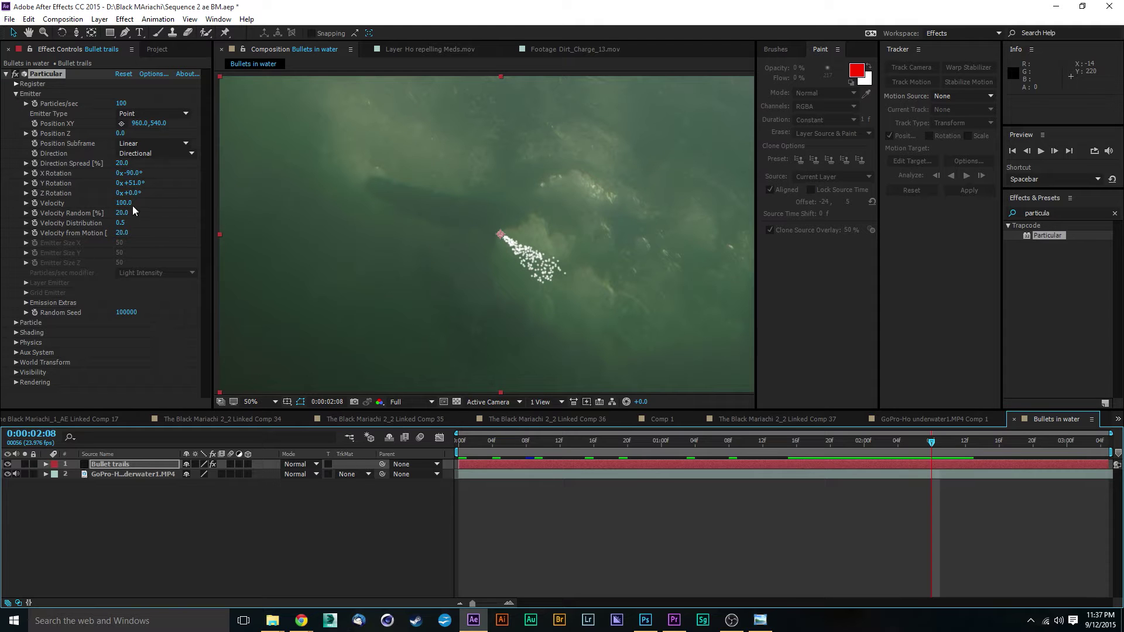
left_click_drag(133, 206, 206, 210)
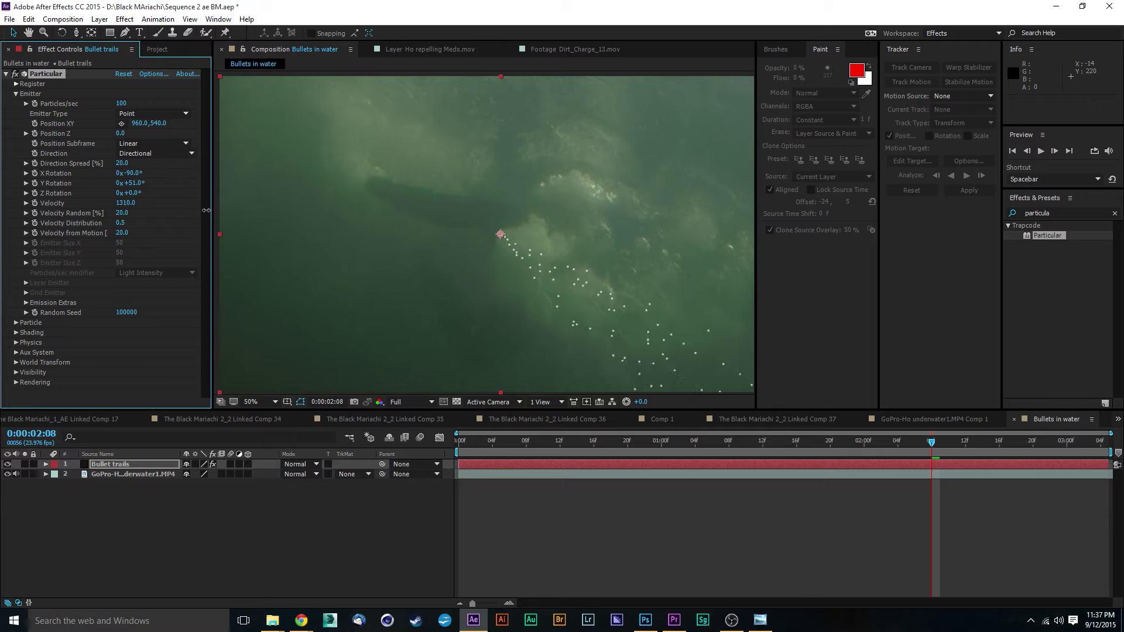
scroll(550, 270, "down", 2)
key("space")
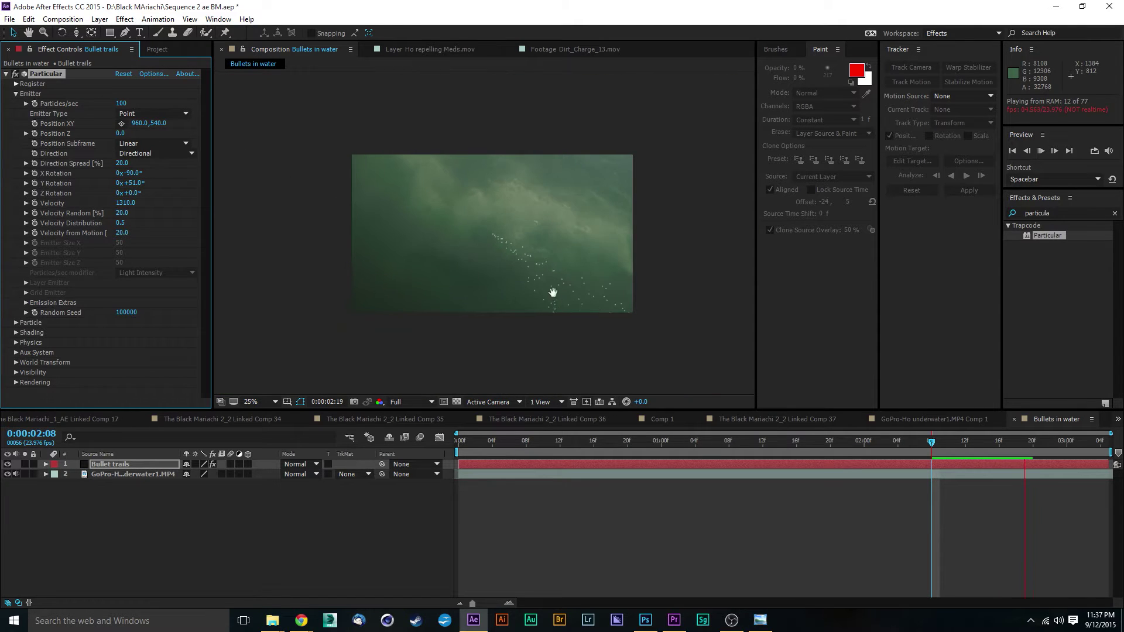
key("space")
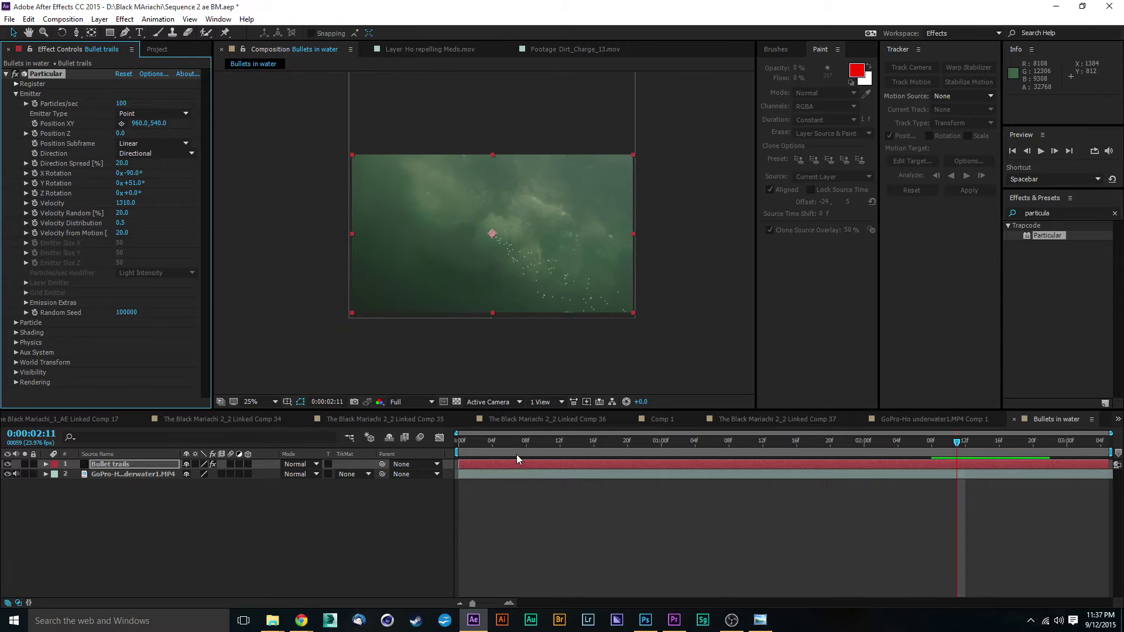
Set the emitter's Particles/sec to 3 and preview the emission from 0:00:00:03.
left_click_drag(515, 448, 484, 447)
key("period")
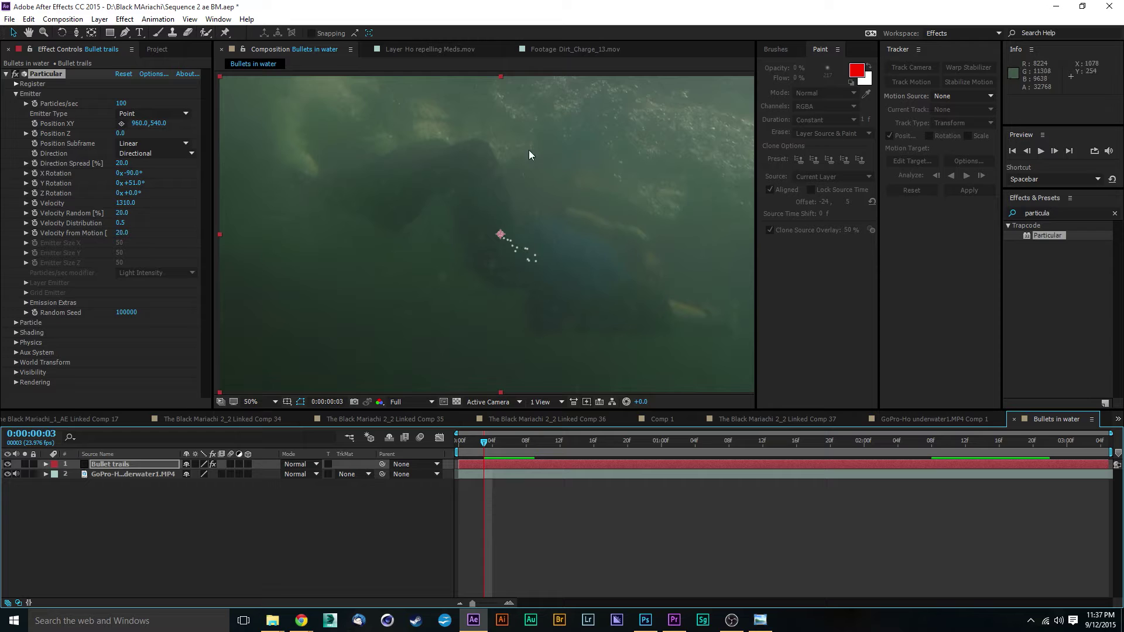
left_click(121, 104)
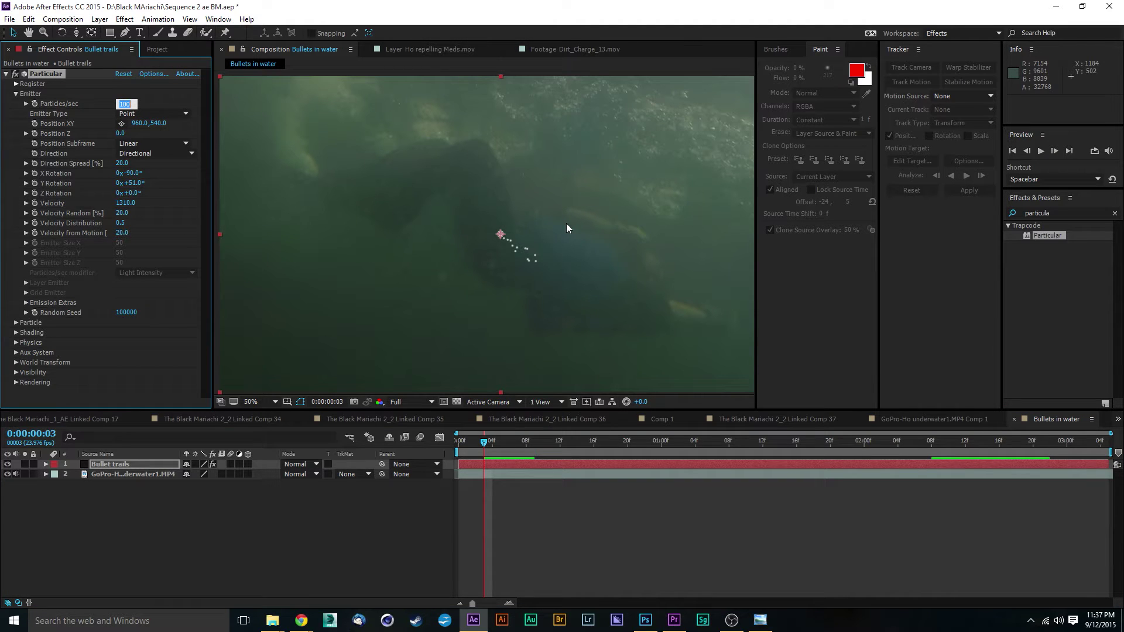
type("3")
key("Return")
key("space")
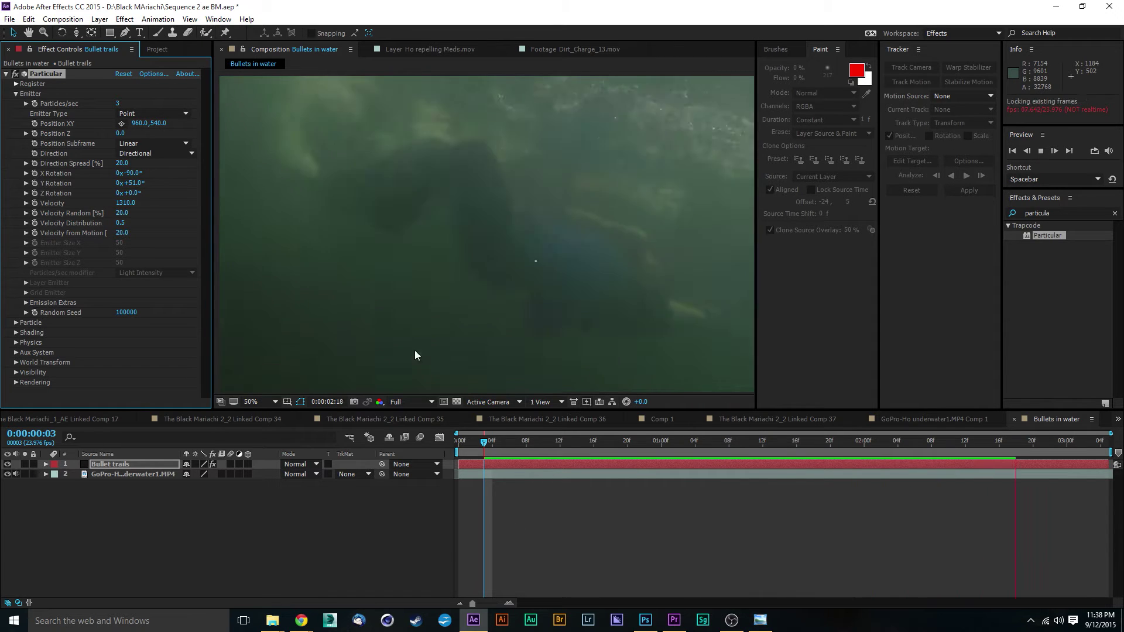
key("space")
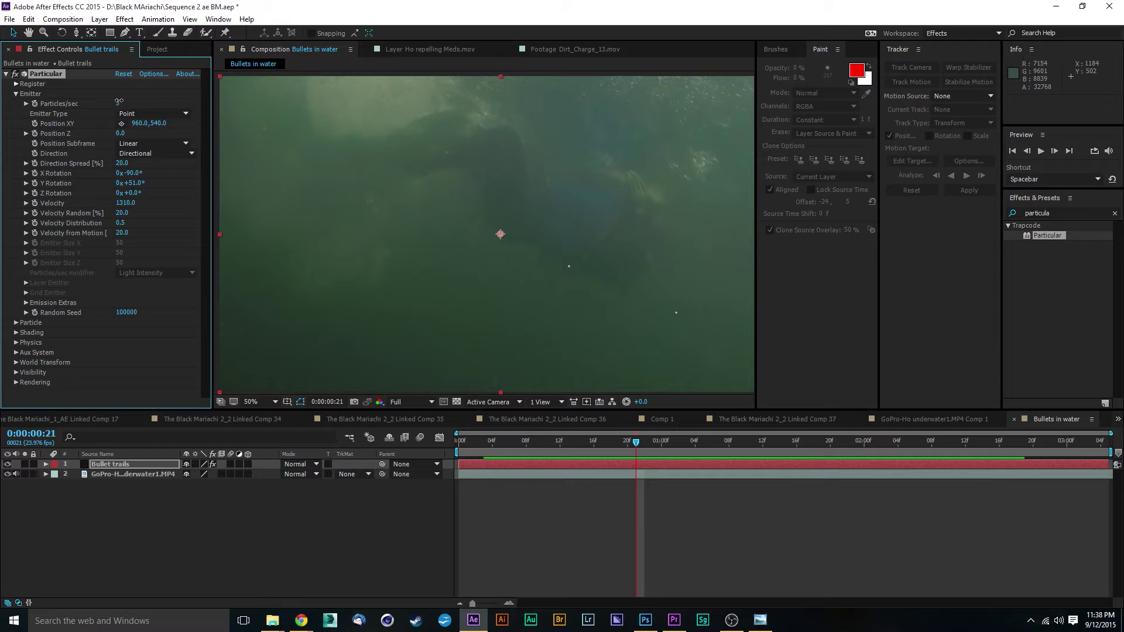
Set the emitter's Particles/sec to 2, preview the emission, and move to 0:00:01:15.
left_click(117, 105)
type("2")
key("Return")
key("space")
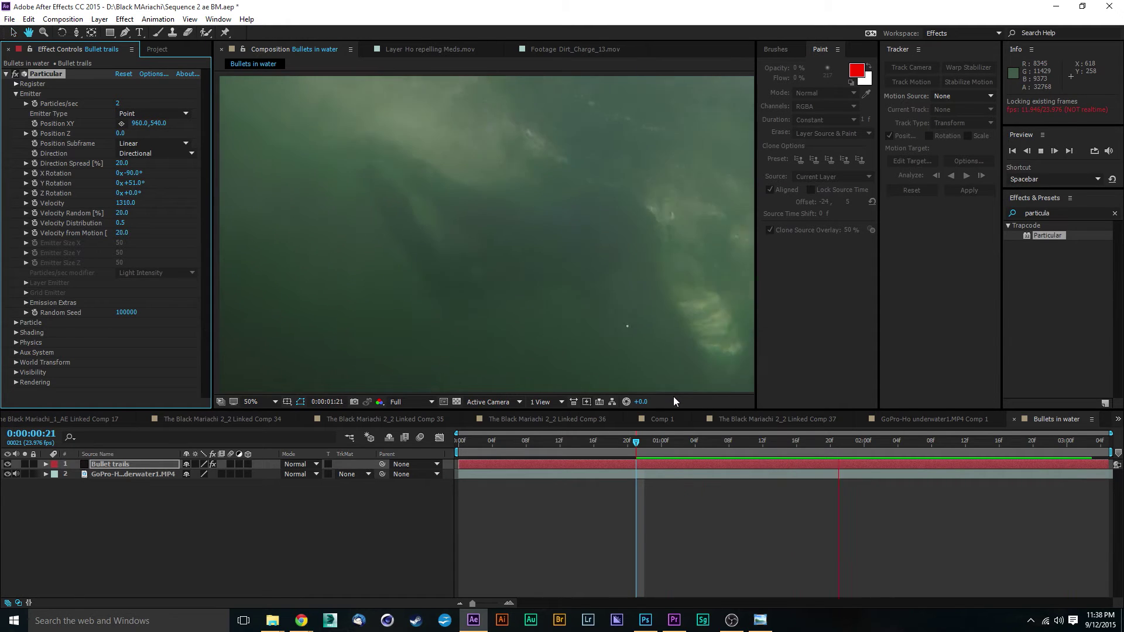
key("space")
key("comma")
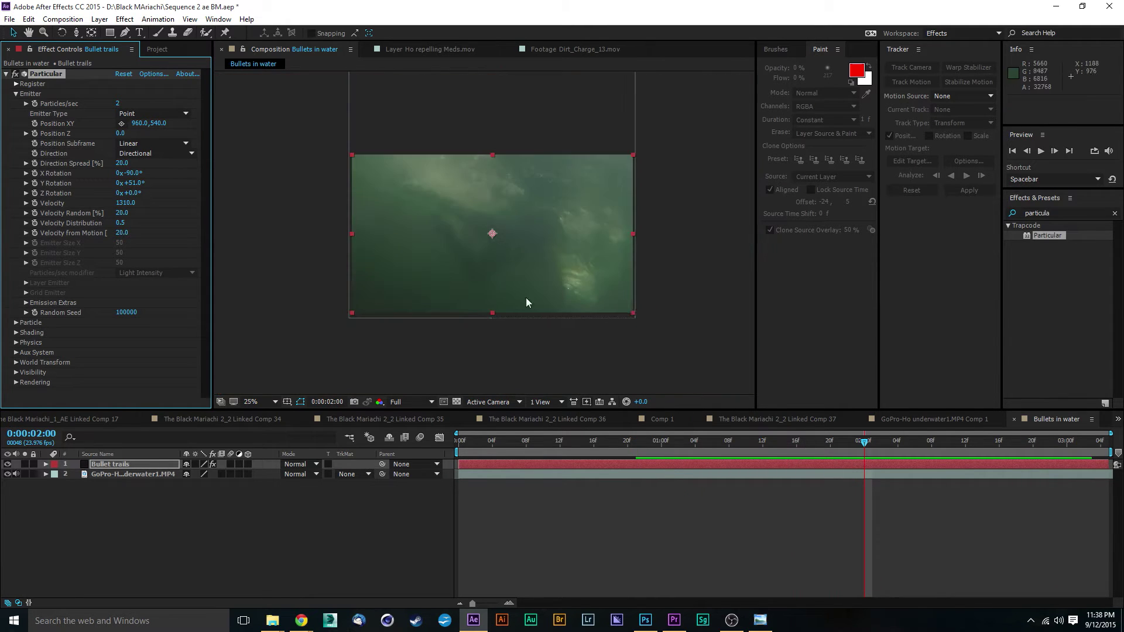
mouse_move(781, 443)
left_mouse_down()
mouse_move(755, 444)
mouse_move(792, 452)
left_mouse_up()
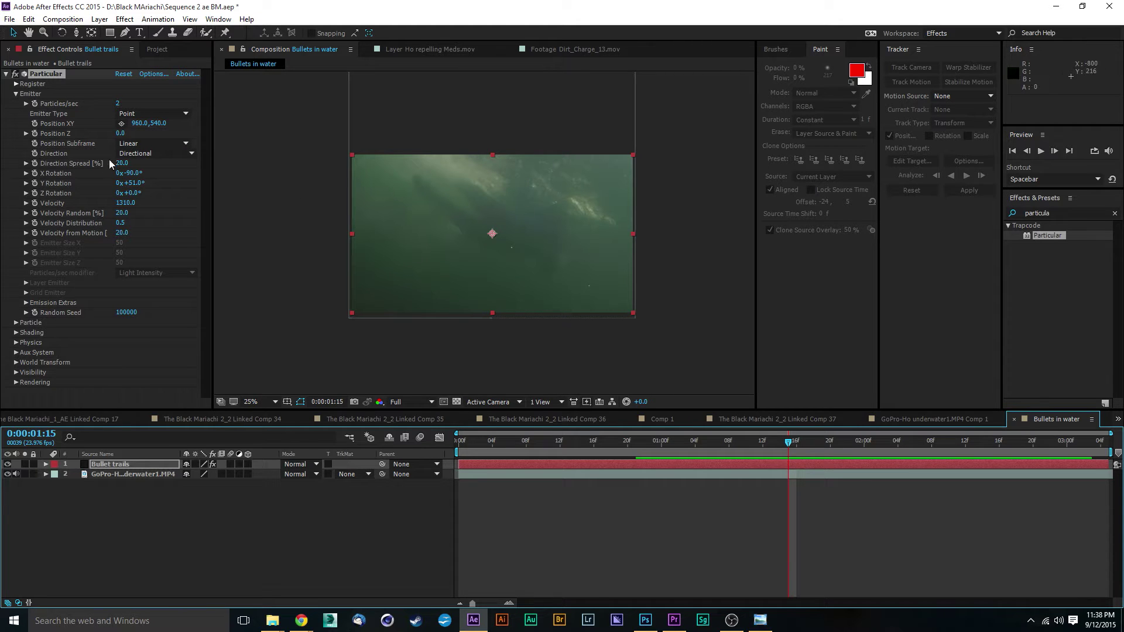
Place the emitter outside the frame's upper-left corner at Position XY -212, -96 and preview the emission.
left_click(120, 124)
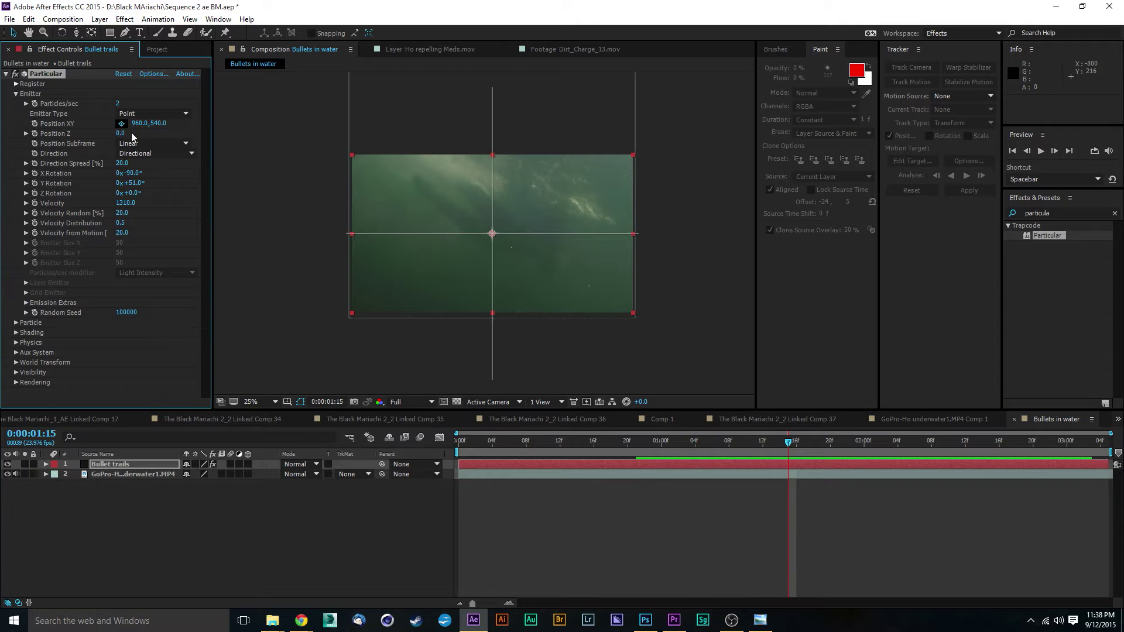
left_click(316, 140)
mouse_move(316, 137)
left_mouse_down()
mouse_move(423, 177)
mouse_move(459, 235)
mouse_move(311, 145)
mouse_move(331, 146)
mouse_move(321, 137)
left_mouse_up()
key("space")
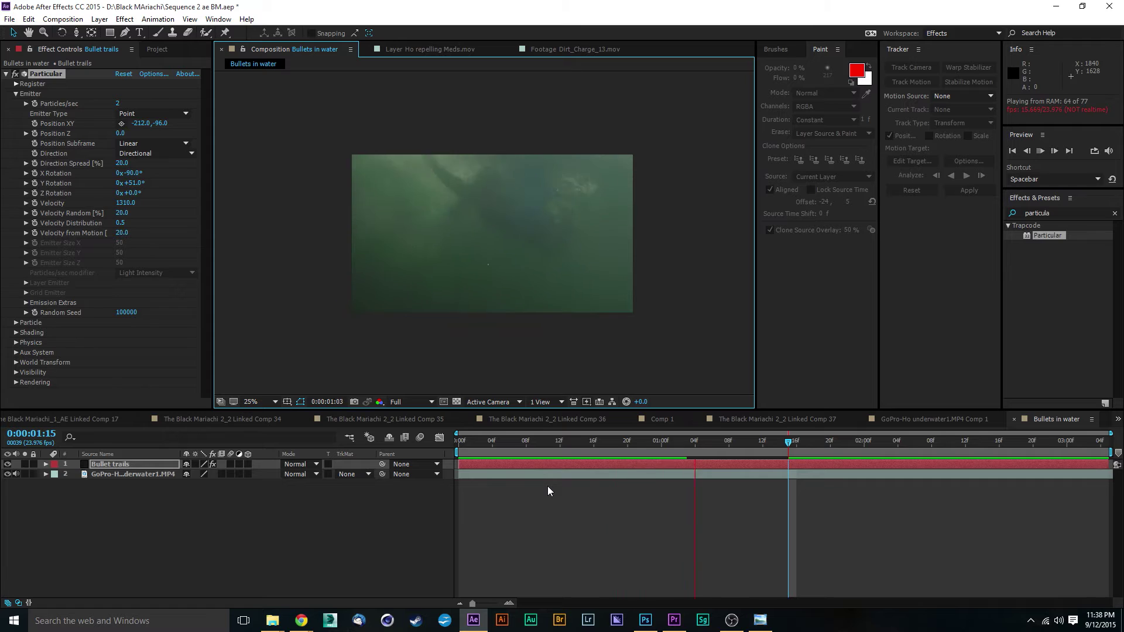
Change the Emitter Type to Box with an Emitter Size Z of 199 and preview the spread from the start.
left_click(151, 114)
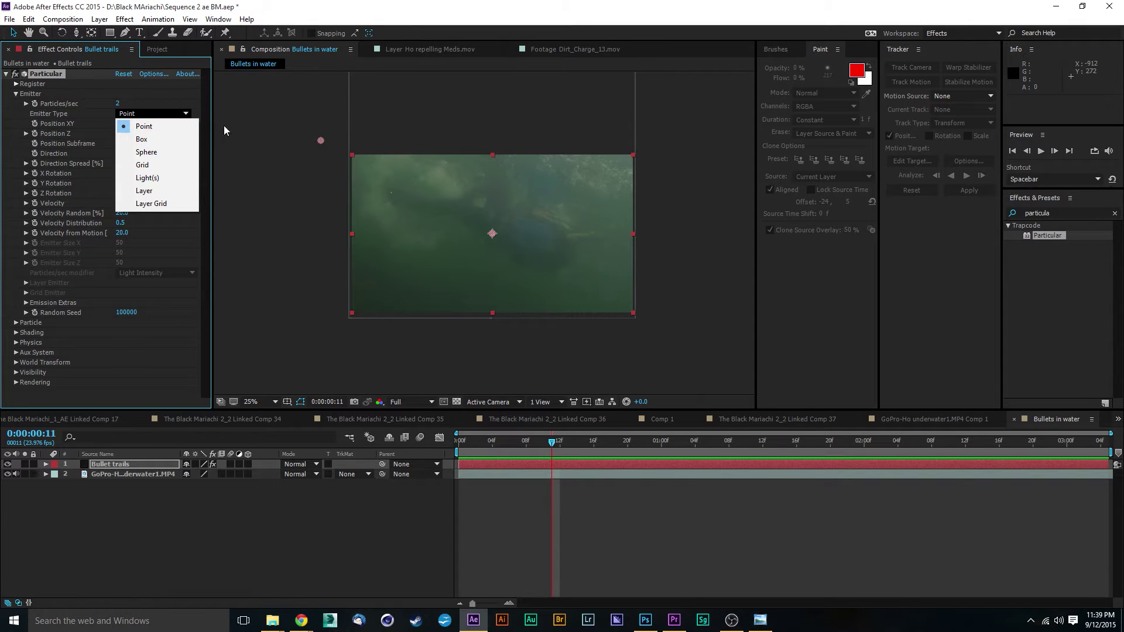
left_click(166, 141)
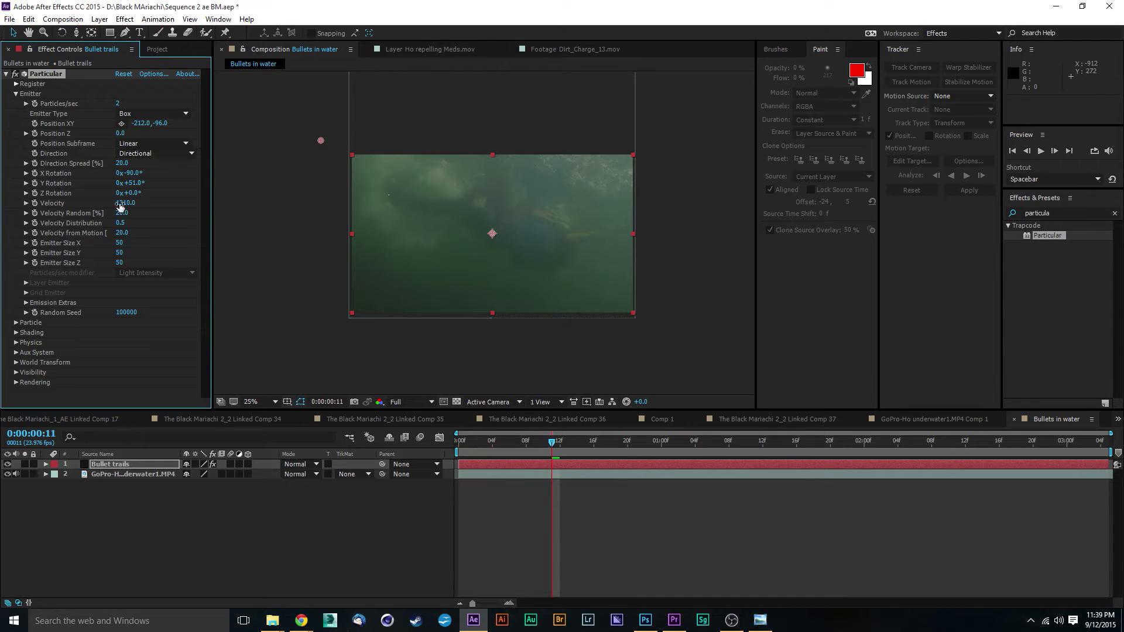
left_click_drag(124, 261, 171, 260)
left_click(157, 111)
left_click(163, 101)
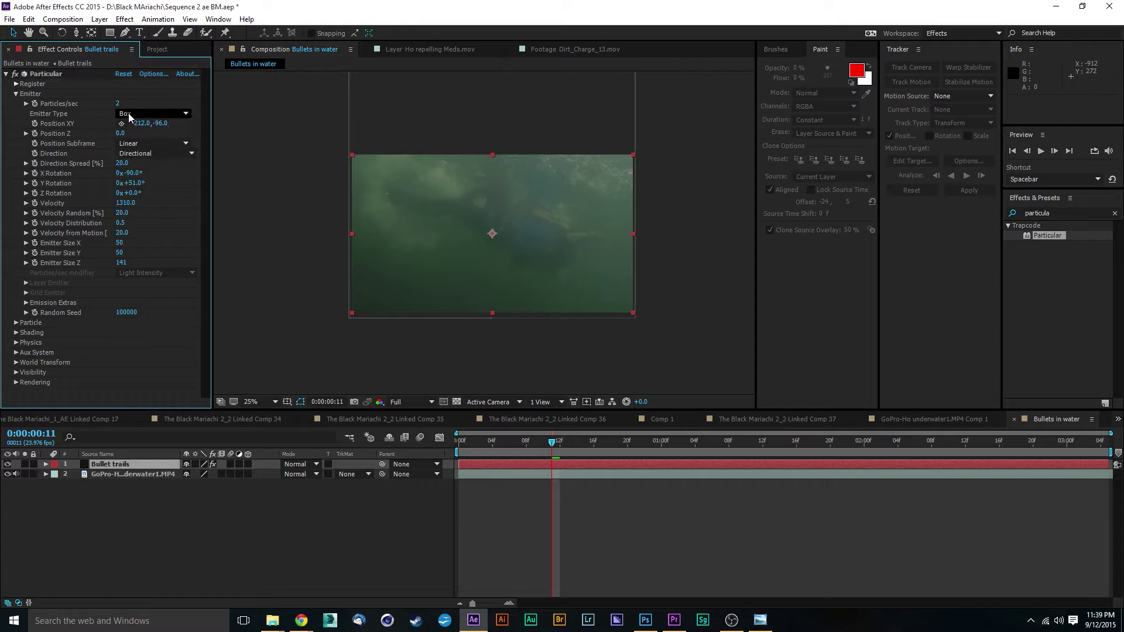
left_click_drag(121, 262, 144, 263)
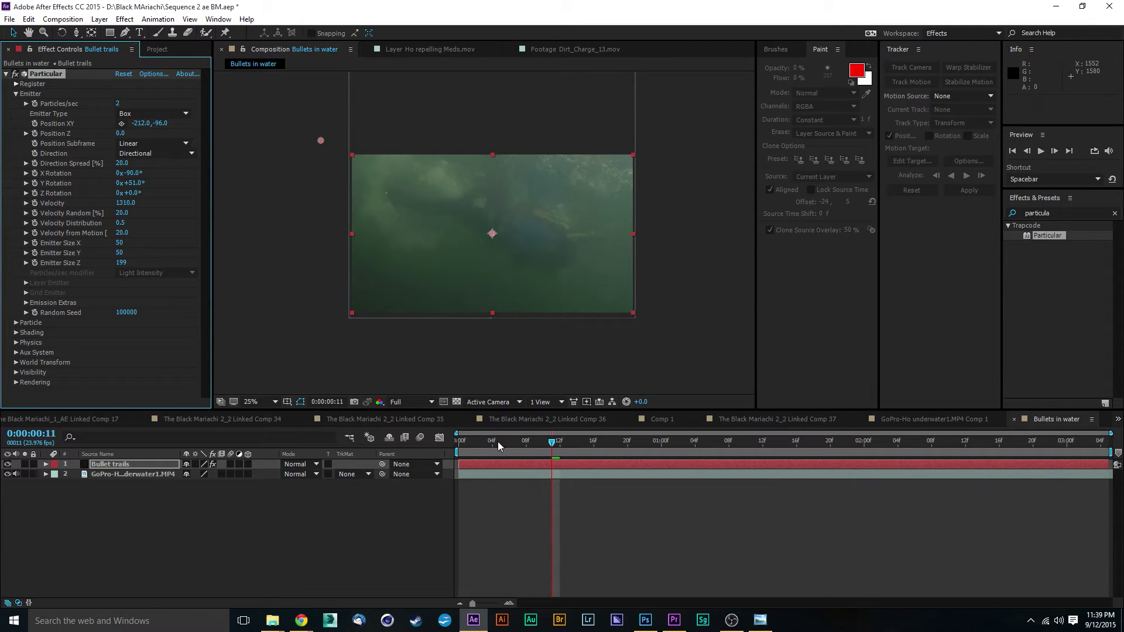
key("space")
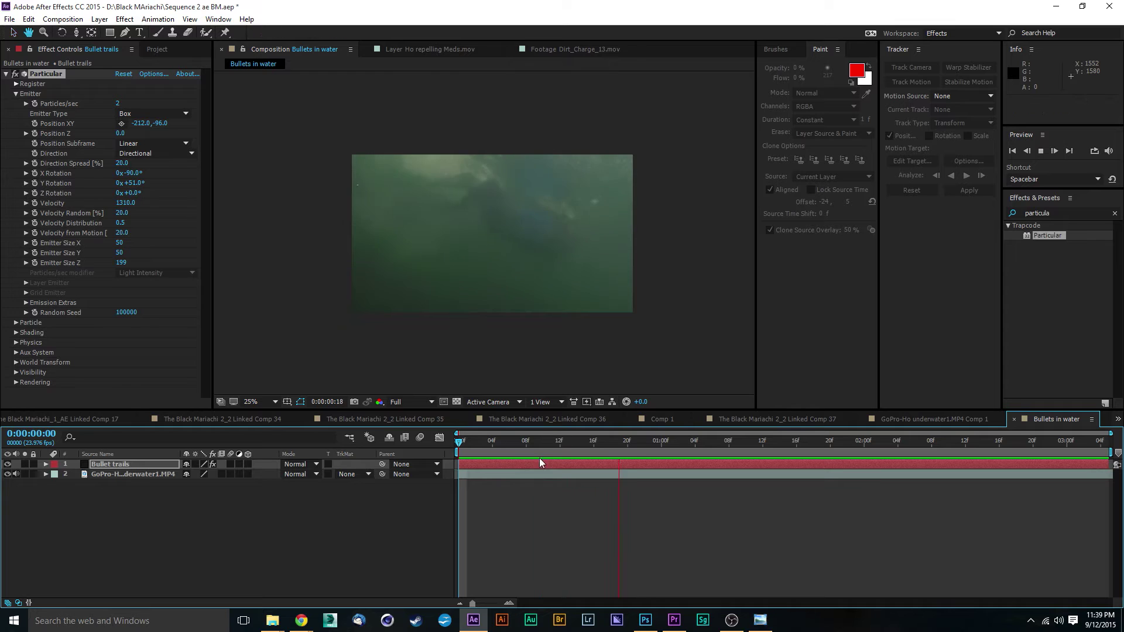
left_click_drag(539, 450, 720, 441)
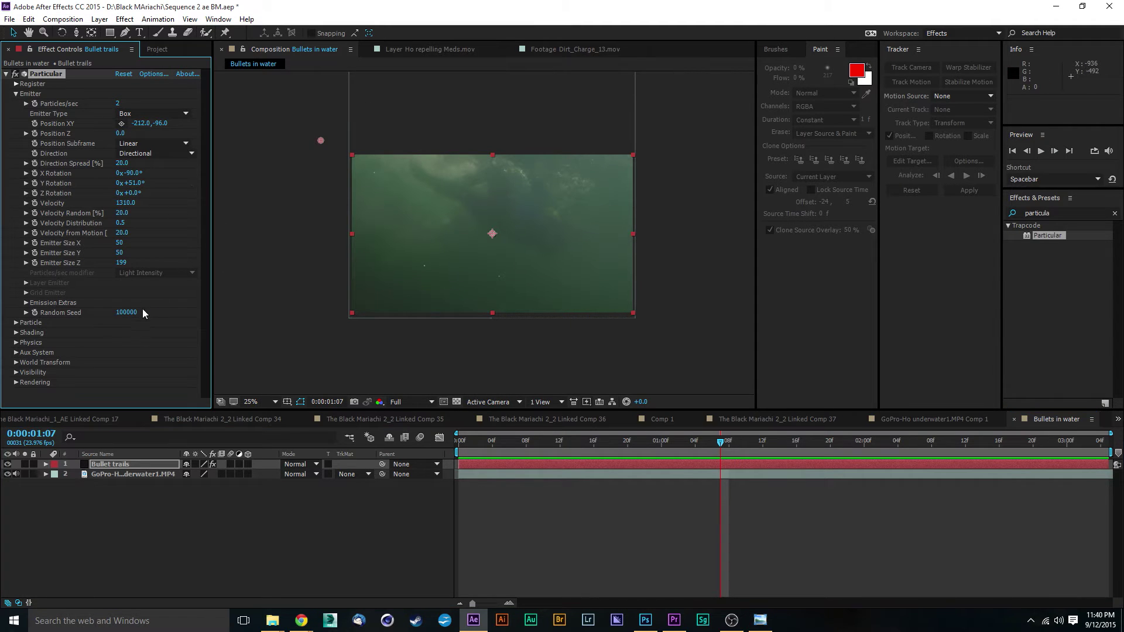
Set Air Resistance to 0.2 in Particular's Air physics settings and preview the slowing particles from the start.
left_click(17, 343)
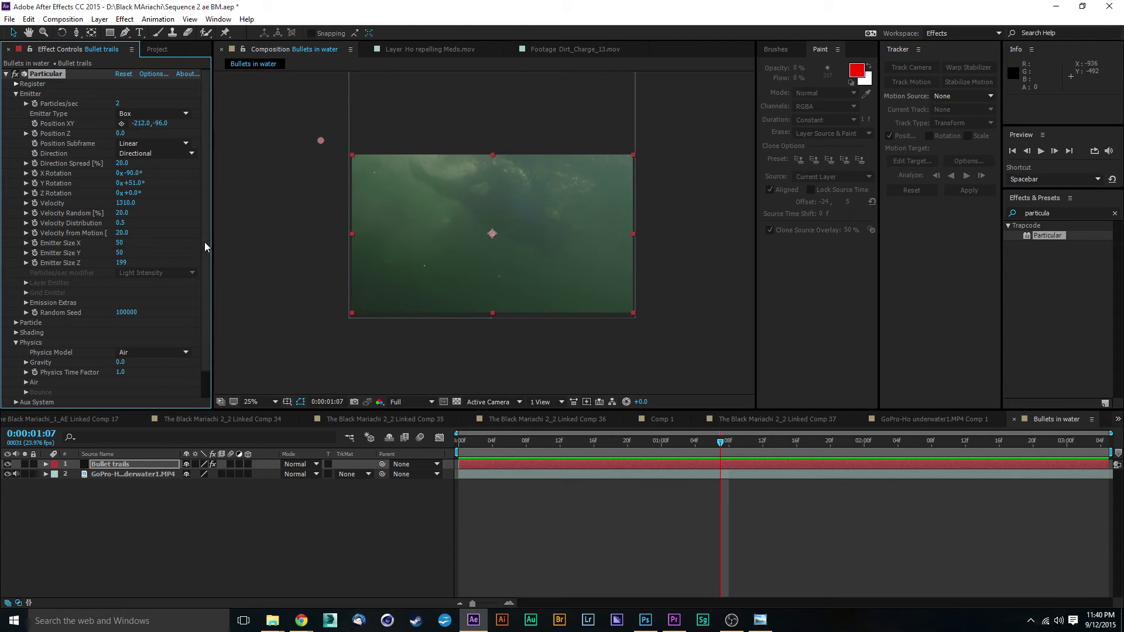
scroll(204, 241, "down", 2)
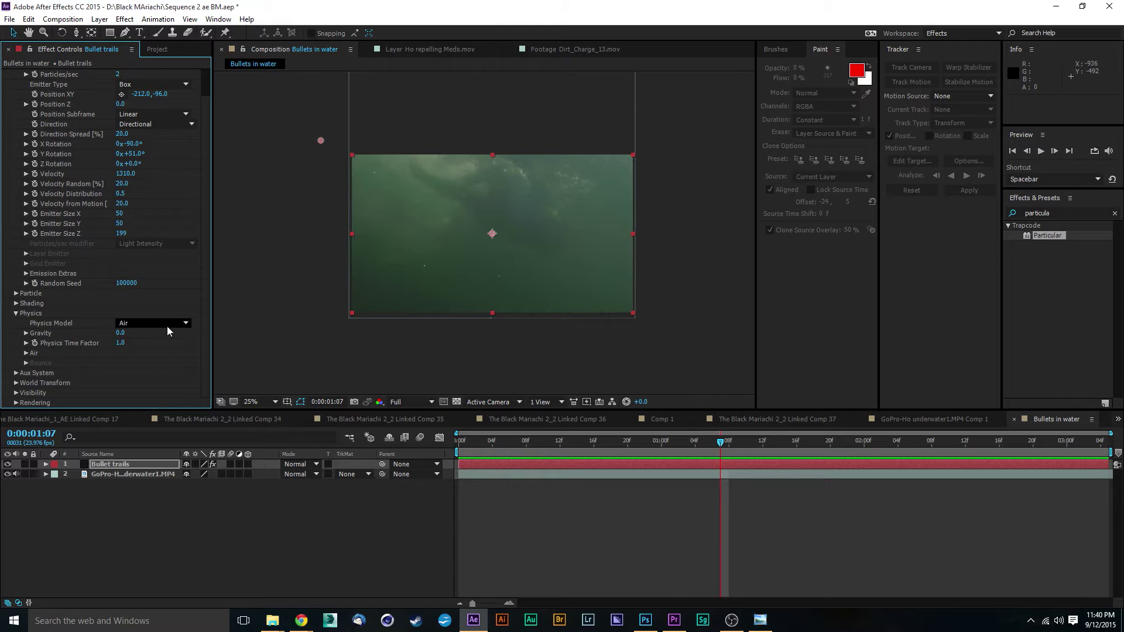
left_click(26, 353)
scroll(51, 351, "down", 3)
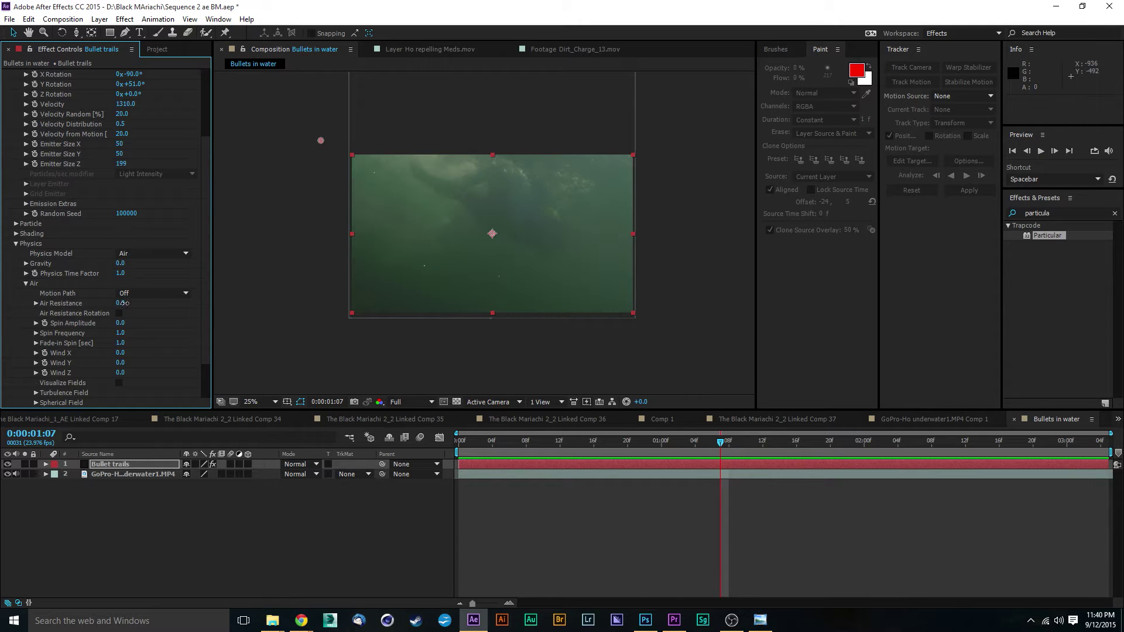
left_click_drag(126, 303, 132, 305)
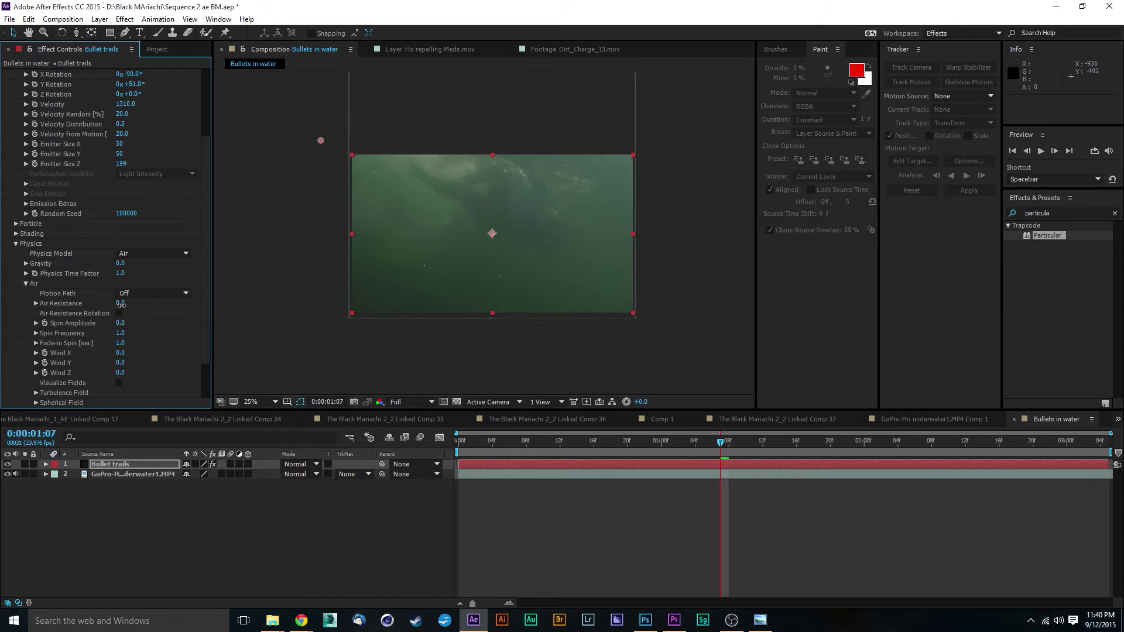
left_click(119, 304)
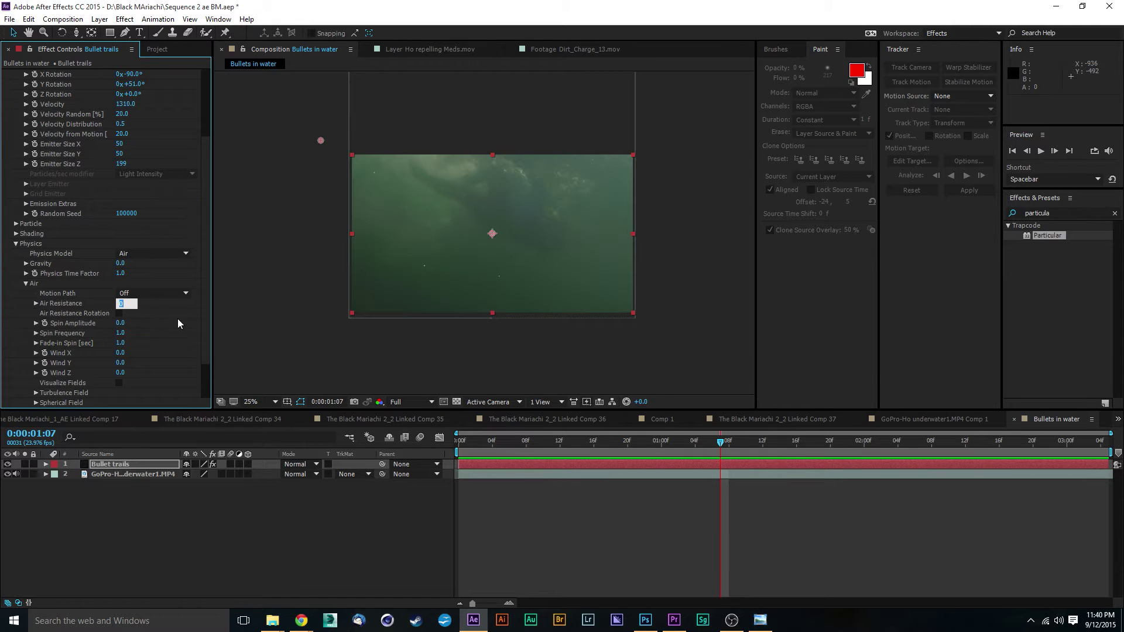
type("0.")
type("2")
key("Return")
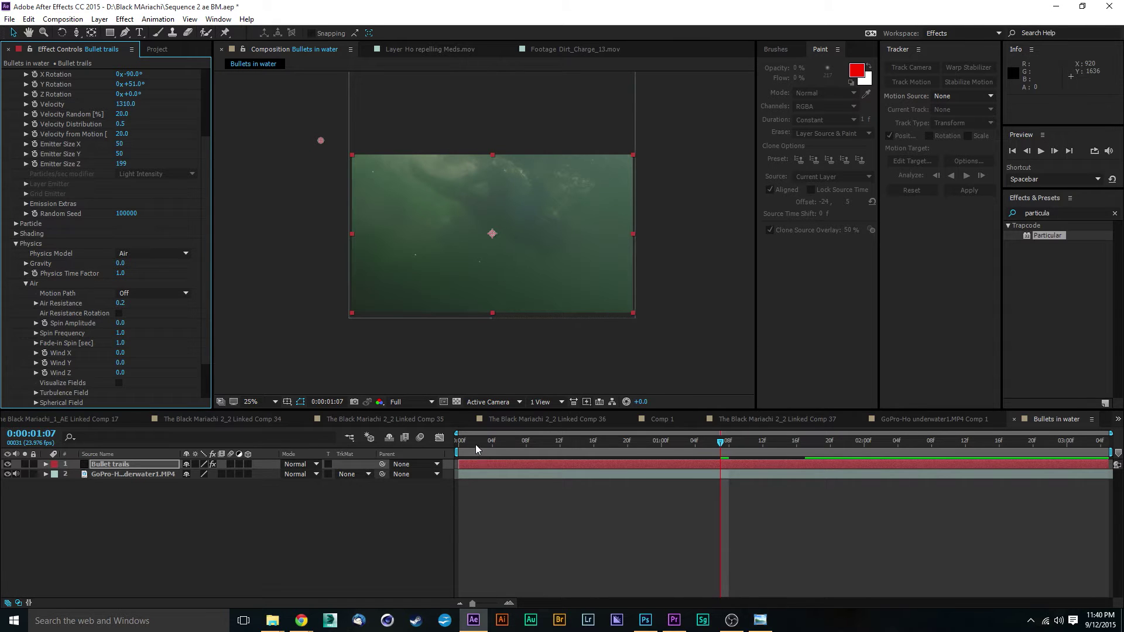
key("space")
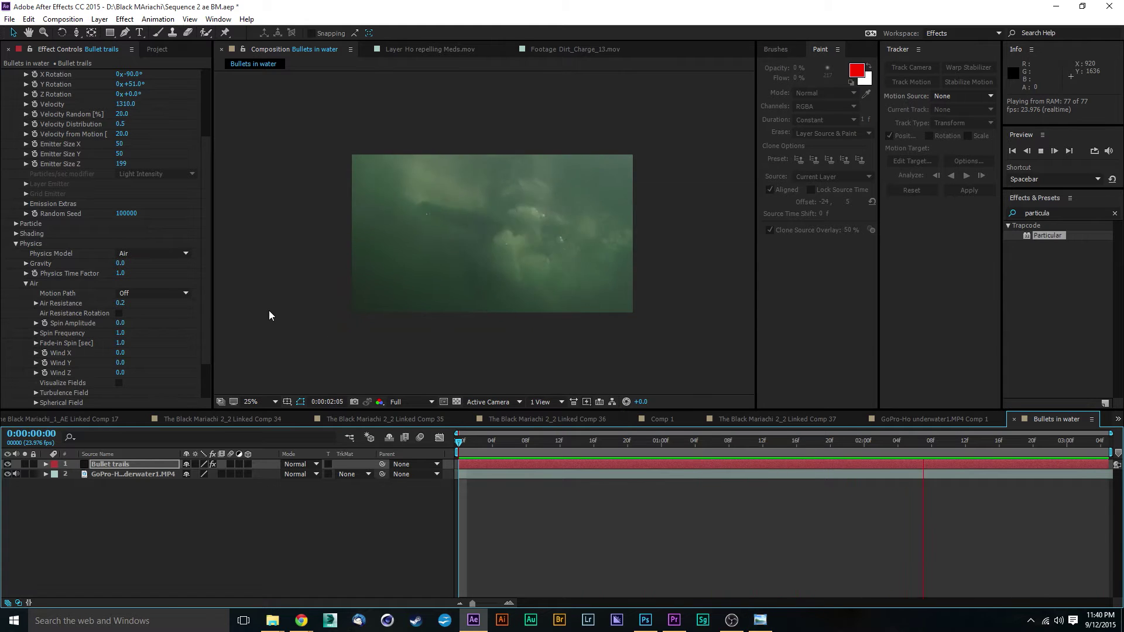
key("space")
Reduce the particles' Air Resistance to 0.1.
left_click(121, 304)
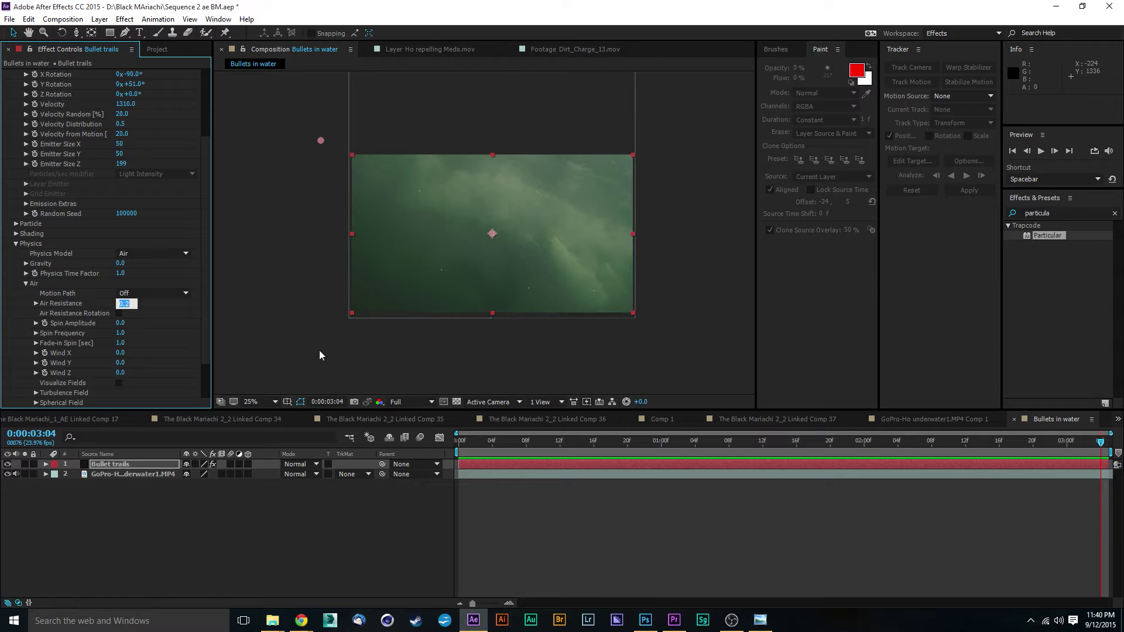
key("Return")
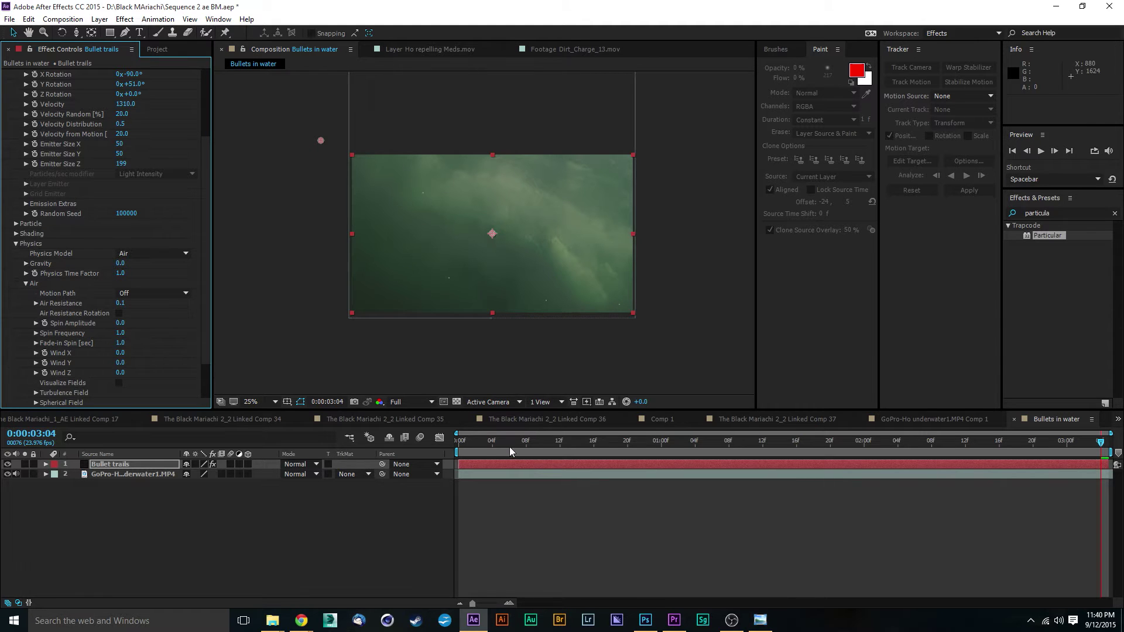
Preview the particles with the reduced Air Resistance from the start of the composition.
left_click_drag(510, 447, 438, 449)
key("space")
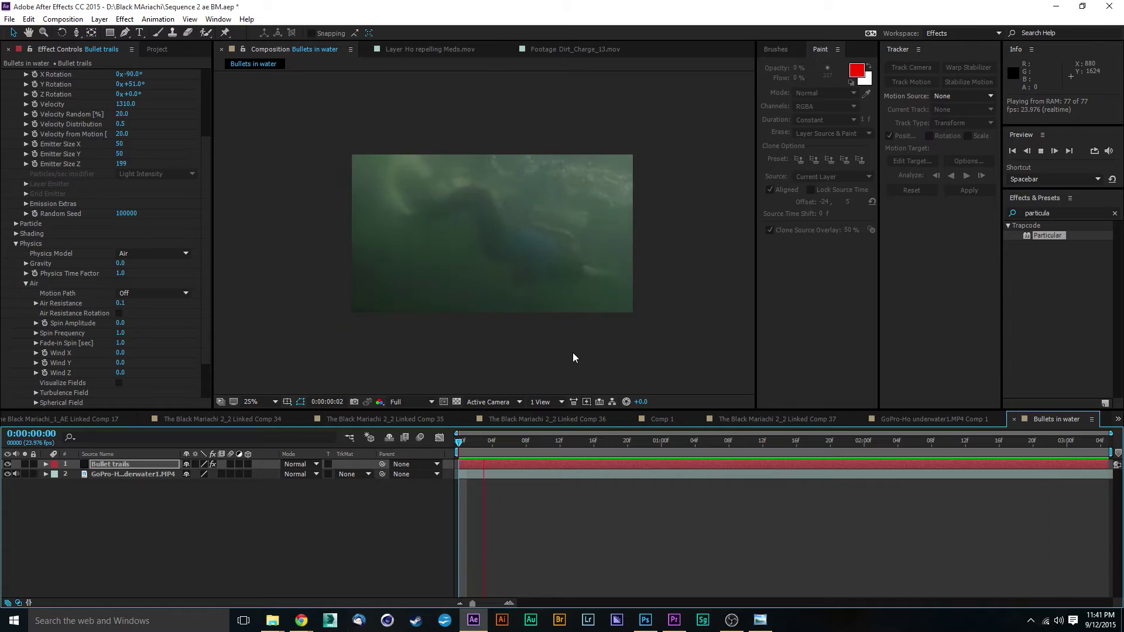
key("space")
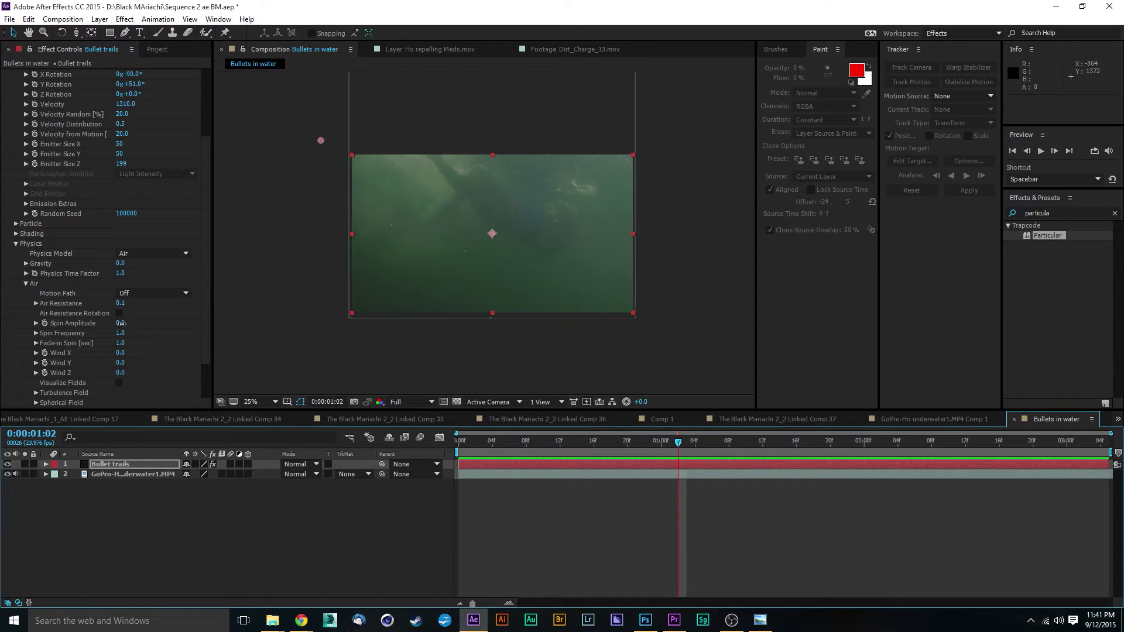
Raise Particular's Spin Amplitude to 48, preview from the start and inspect the particle motion up close at frame 18.
left_click_drag(121, 323, 142, 328)
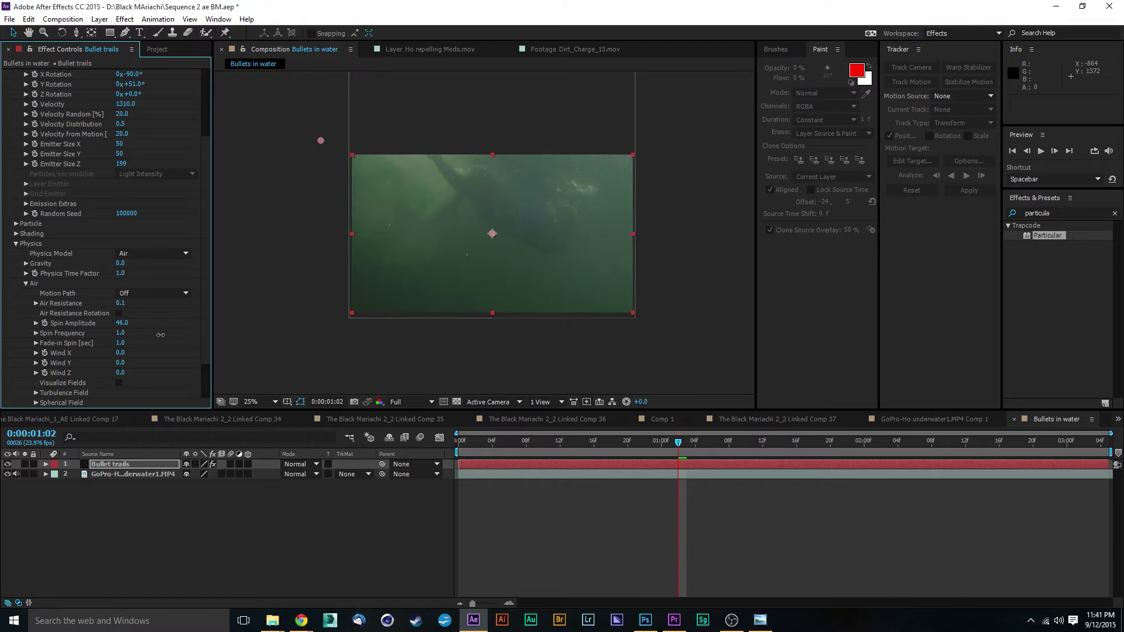
left_click(463, 441)
key("space")
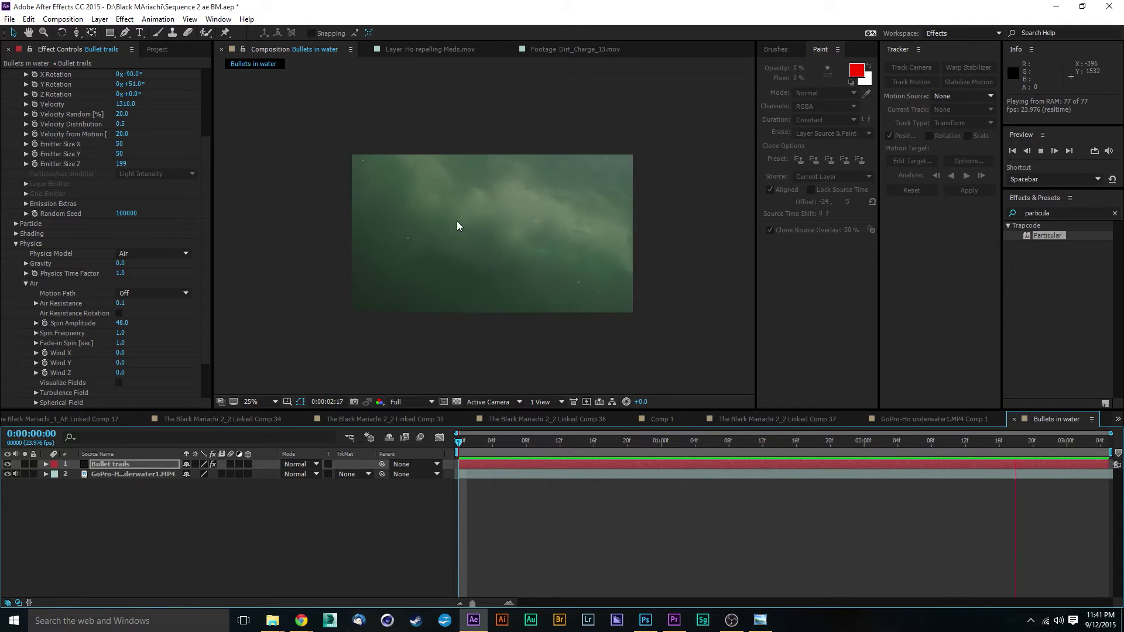
key("space")
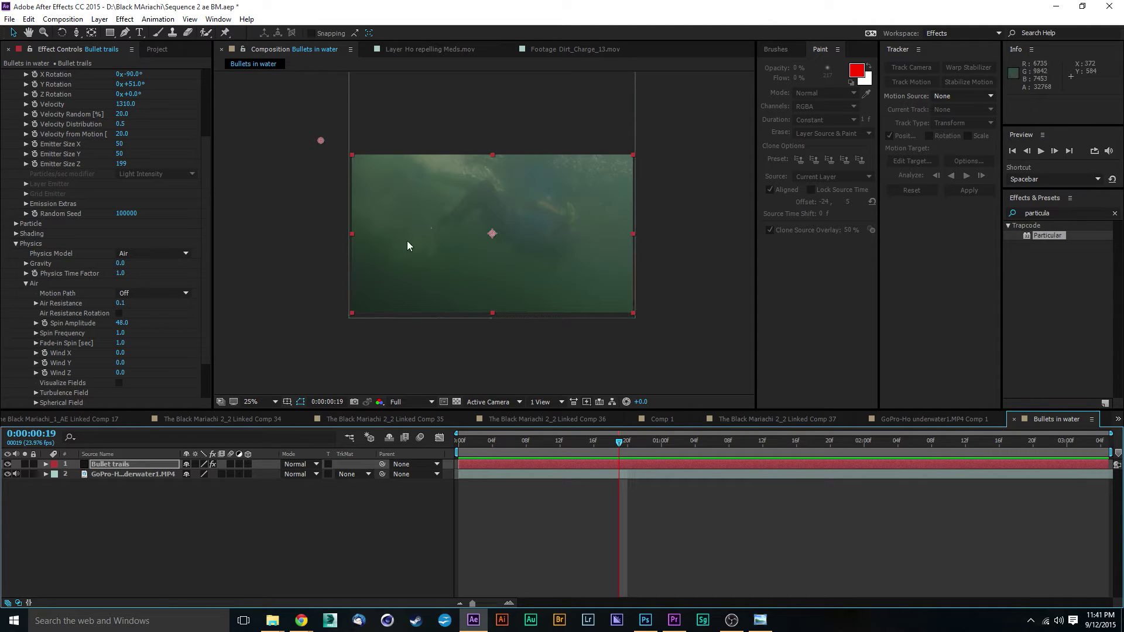
key("period")
key("period")
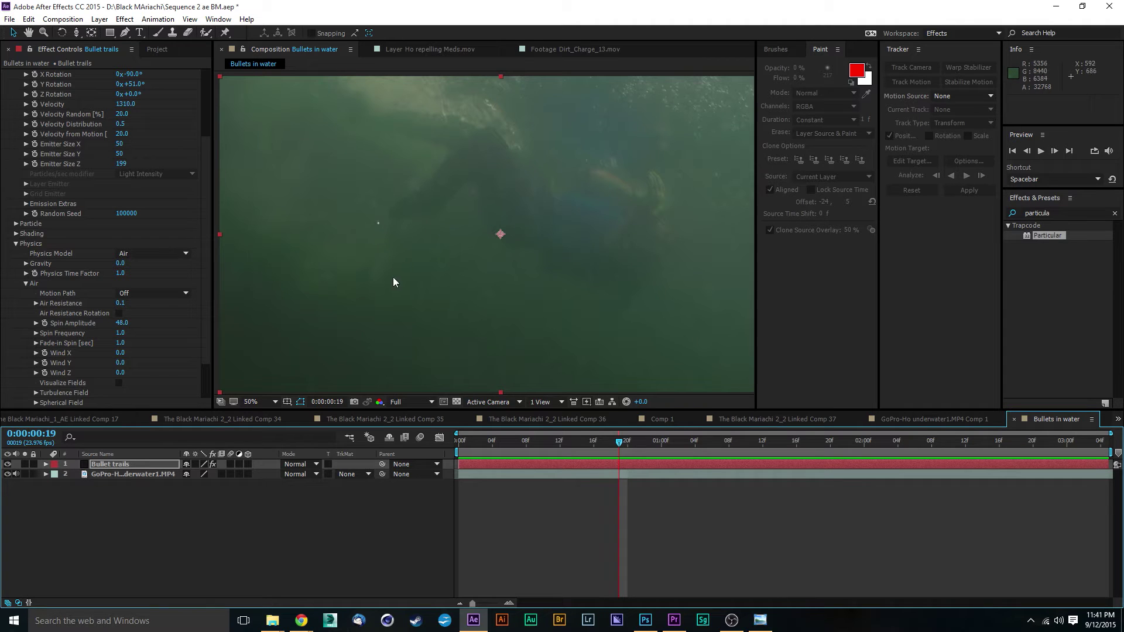
left_click_drag(503, 444, 611, 463)
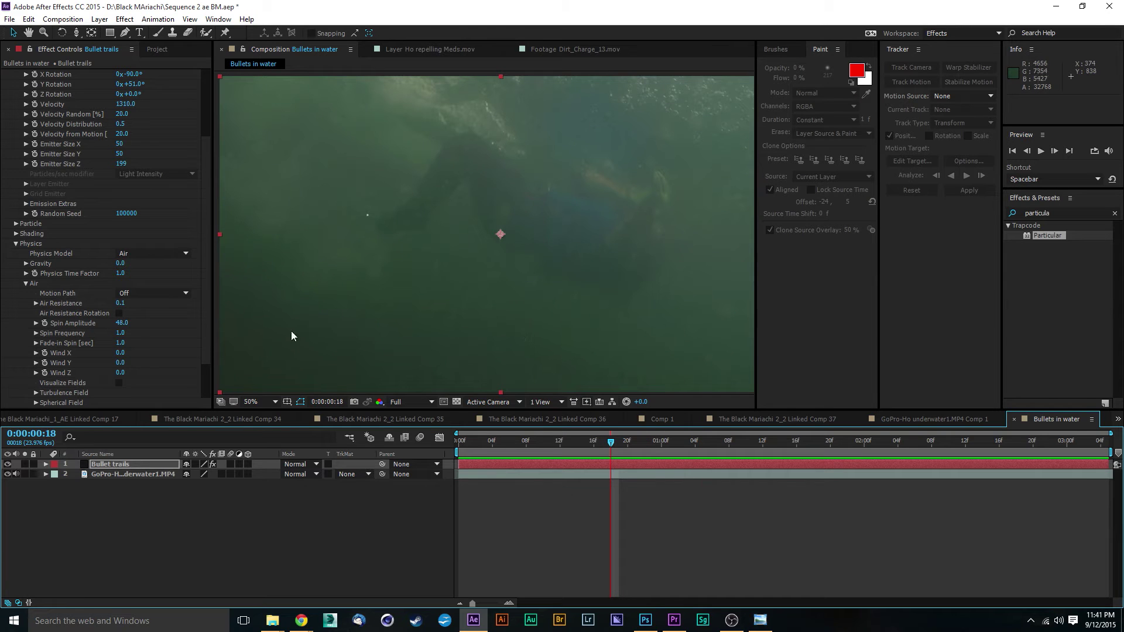
Set Particular's Aux System to emit continuously and inspect the trailing particles at 0:00:01:09.
left_click_drag(205, 272, 106, 135)
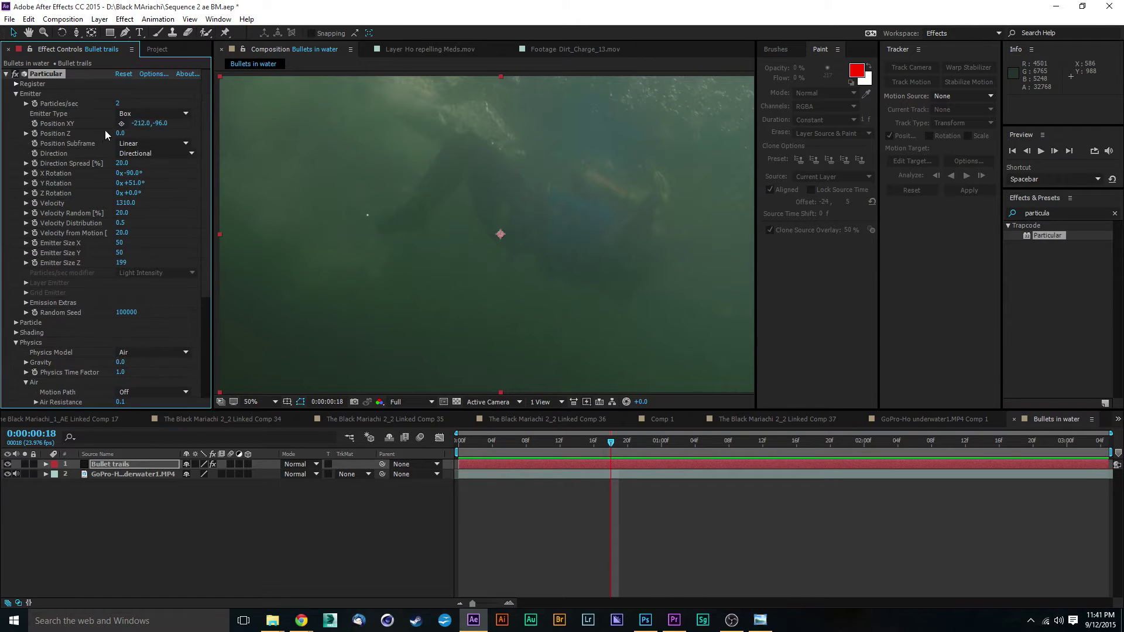
left_click_drag(206, 134, 197, 272)
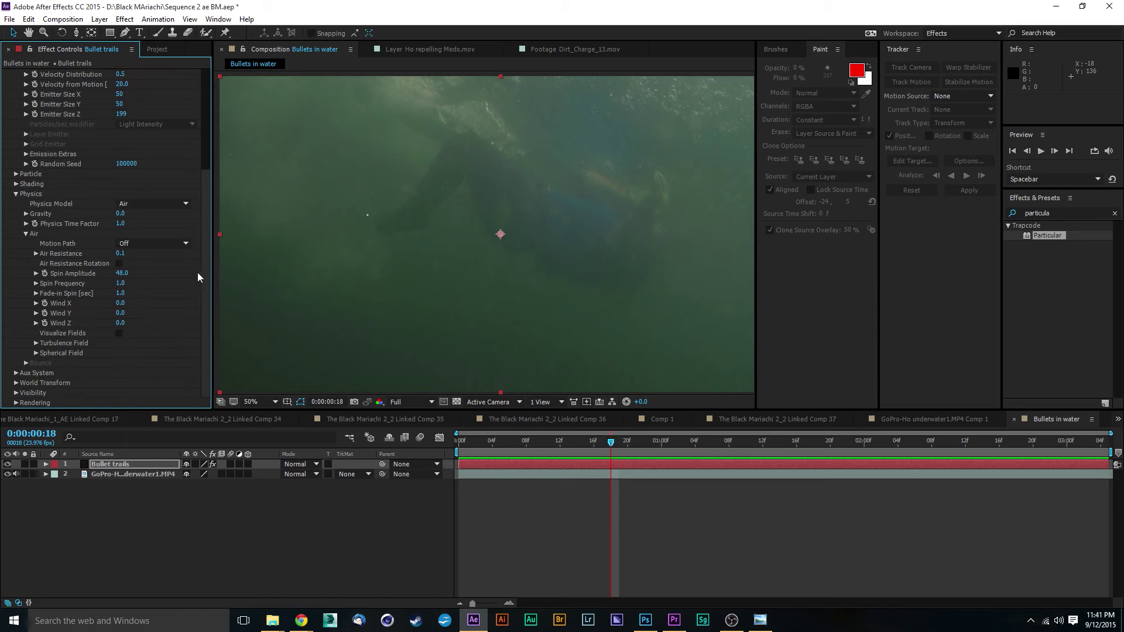
left_click(16, 374)
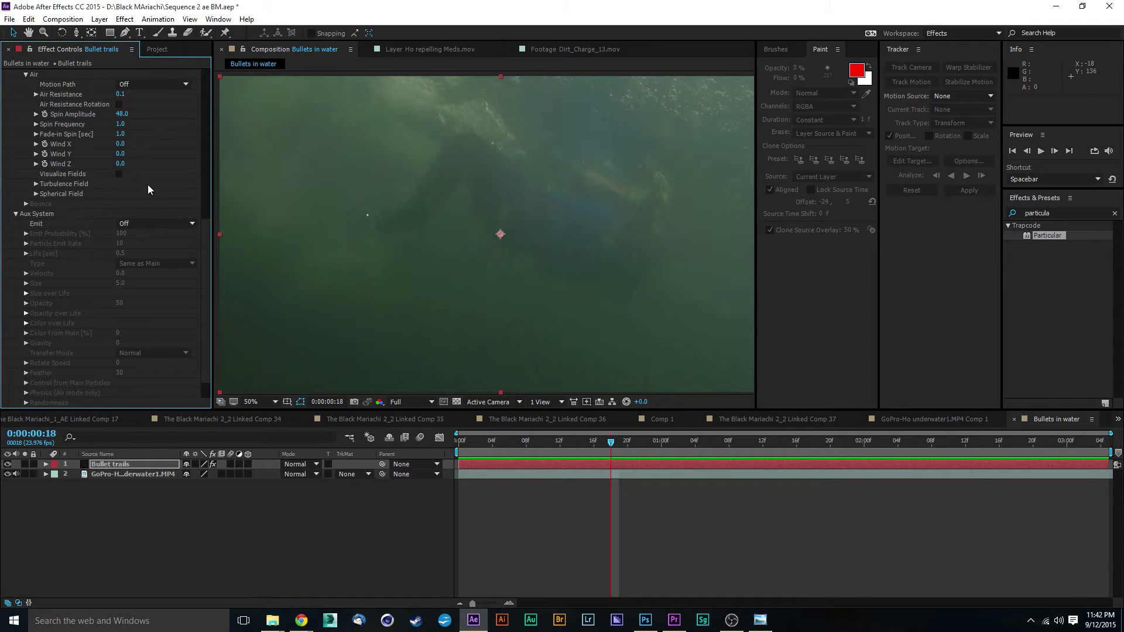
left_click(152, 225)
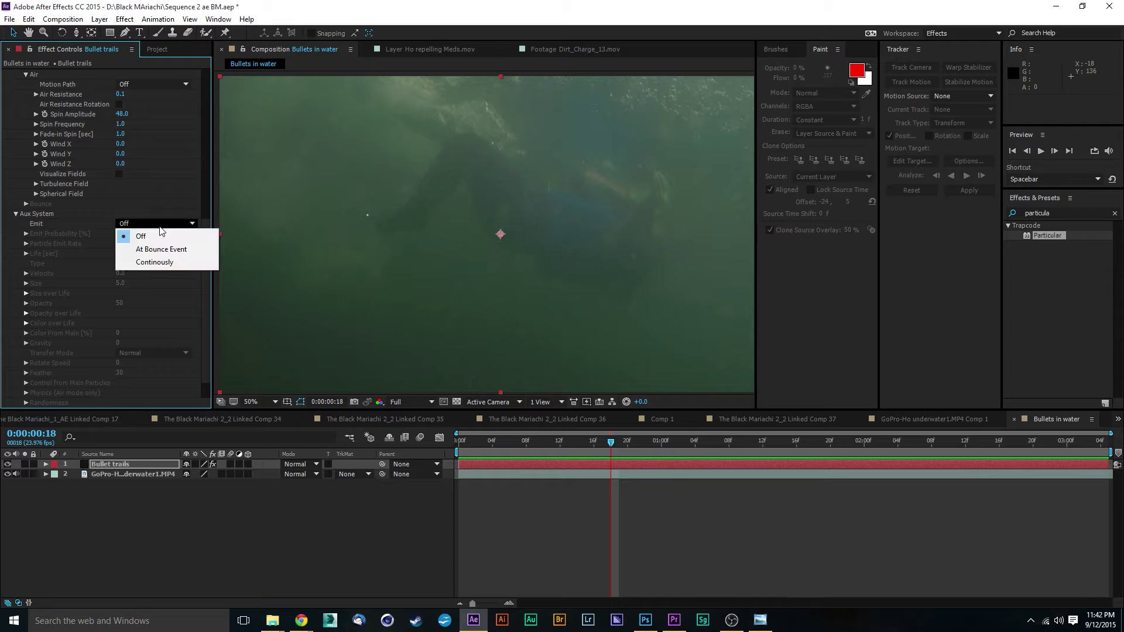
left_click(170, 265)
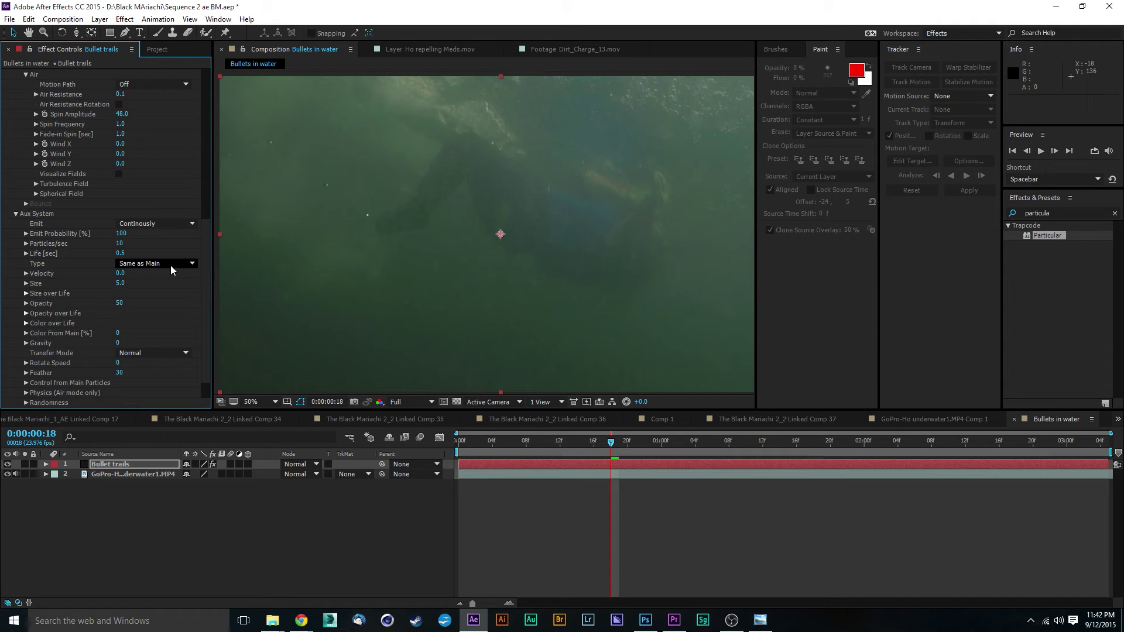
scroll(442, 283, "down", 4)
scroll(433, 272, "up", 1)
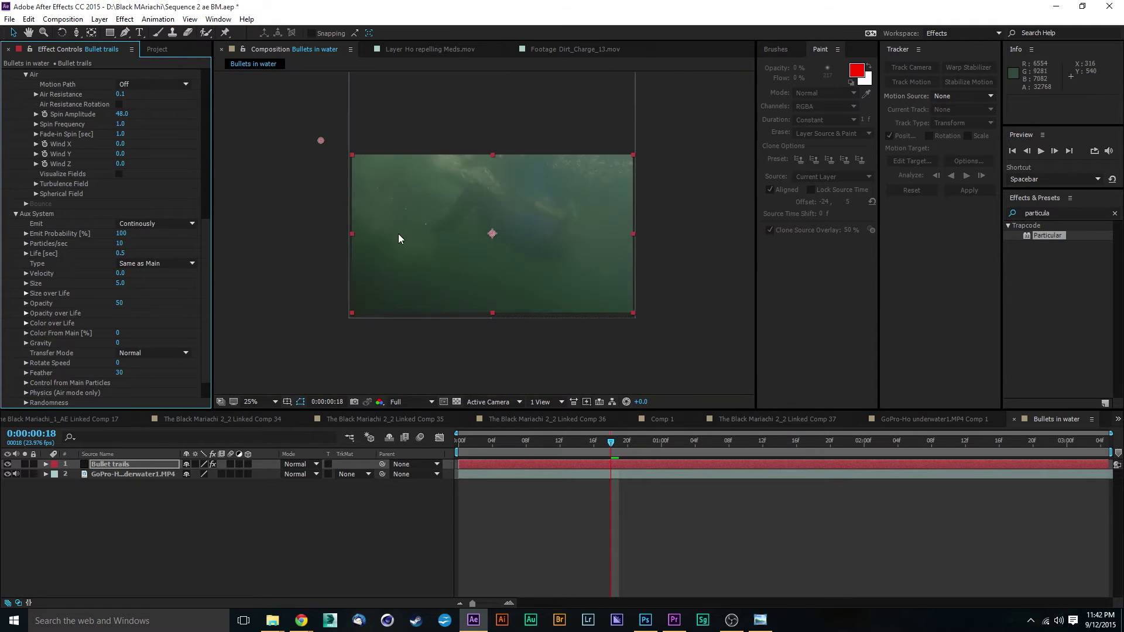
left_click_drag(627, 452, 737, 451)
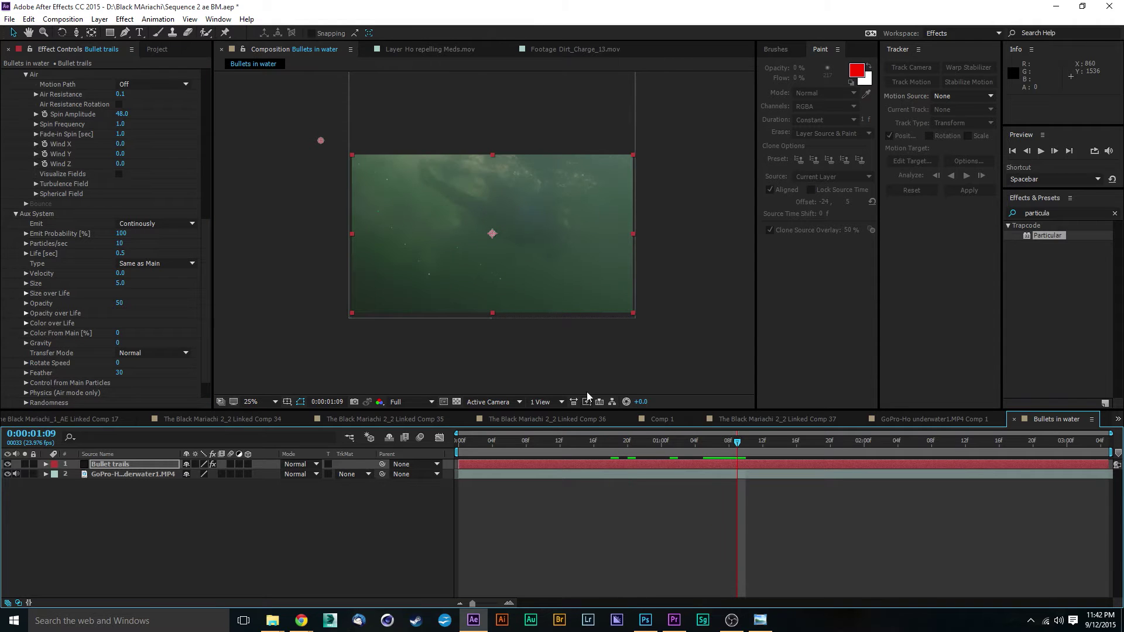
scroll(421, 252, "up", 1)
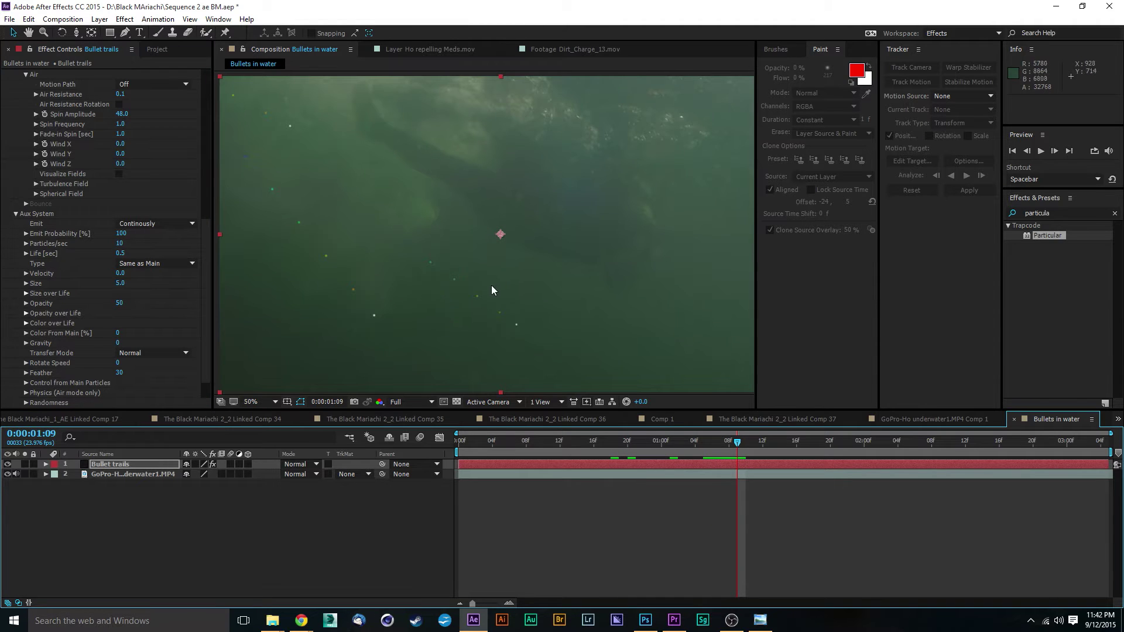
Thicken and scatter the aux trails with 787 Particles/sec and a Velocity of 153.
left_click_drag(491, 288, 551, 223)
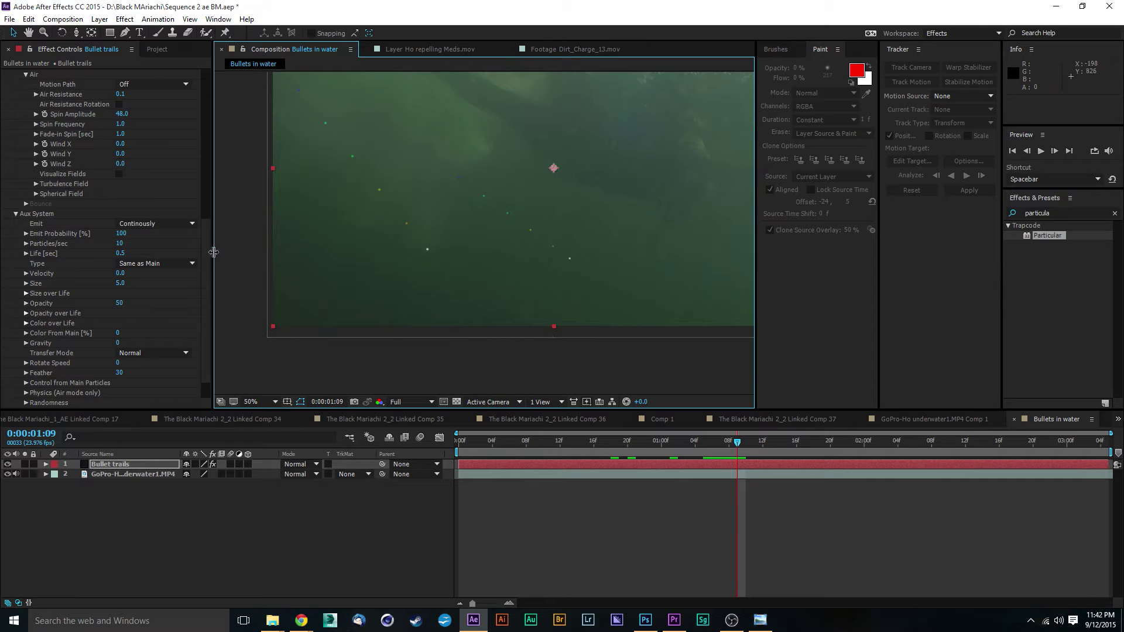
left_click_drag(121, 243, 504, 245)
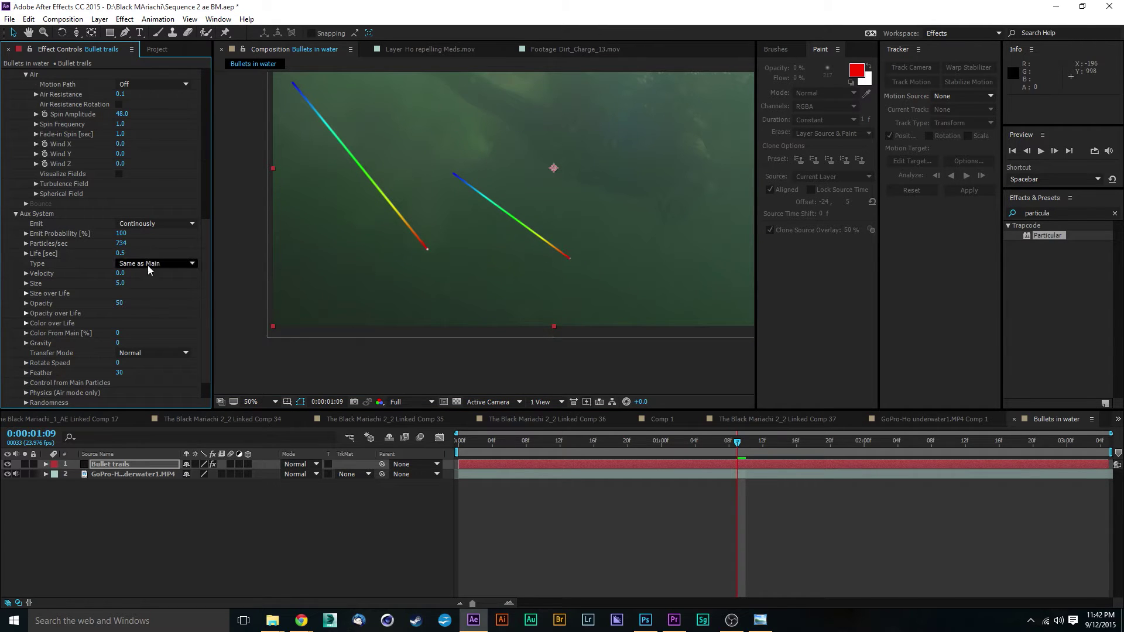
left_click_drag(120, 273, 190, 270)
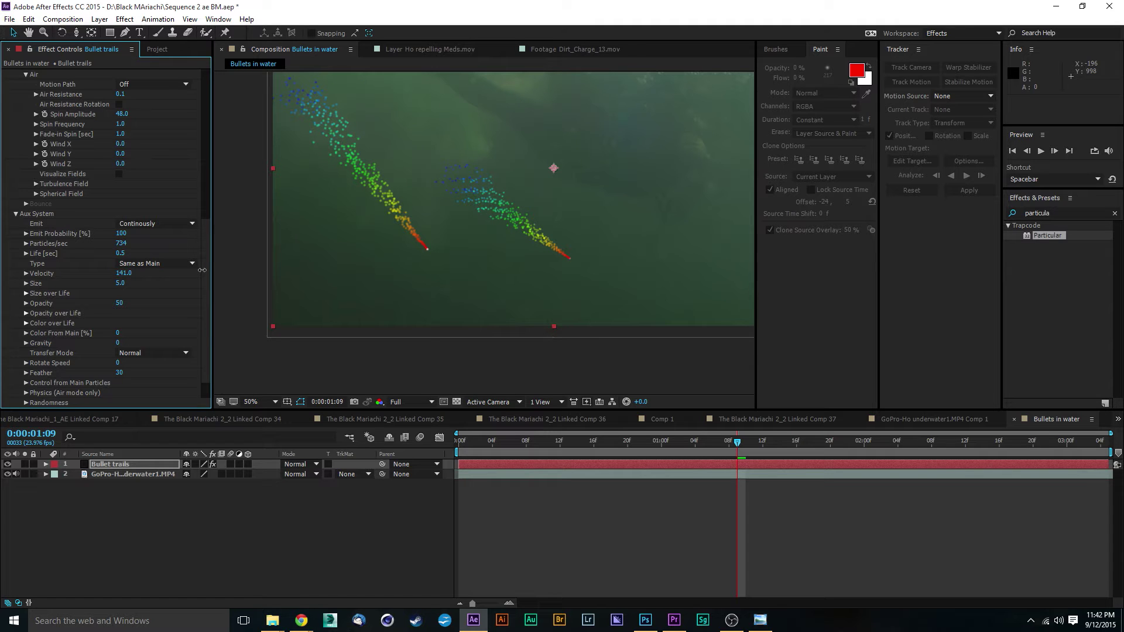
left_click_drag(202, 270, 207, 269)
left_click_drag(125, 246, 160, 246)
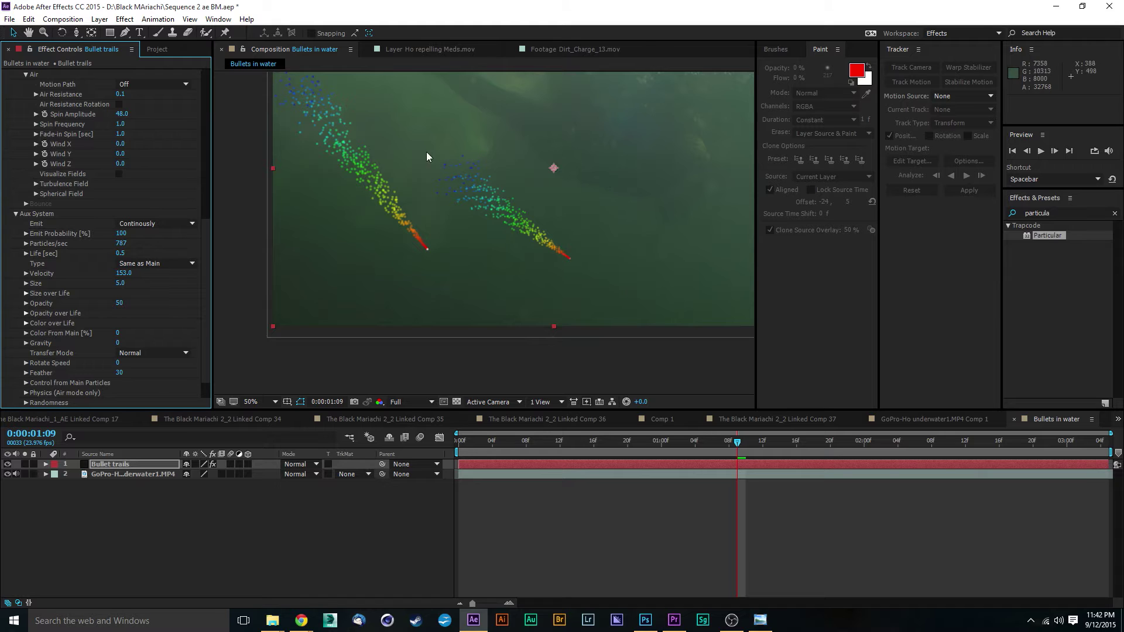
Set the Aux System's particle Size to 2.
left_click_drag(117, 283, 116, 287)
left_click(118, 286)
type("2")
key("Return")
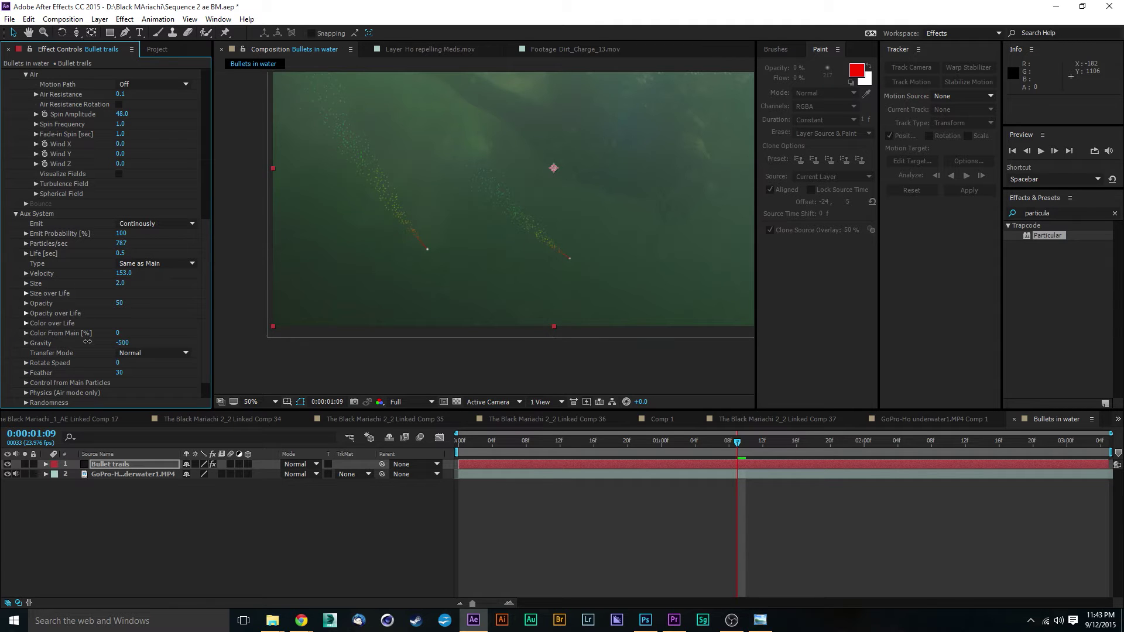
Set the Aux System's Gravity to -490, preview the trails and check them at 0:00:01:10.
left_click_drag(87, 341, 88, 341)
key("space")
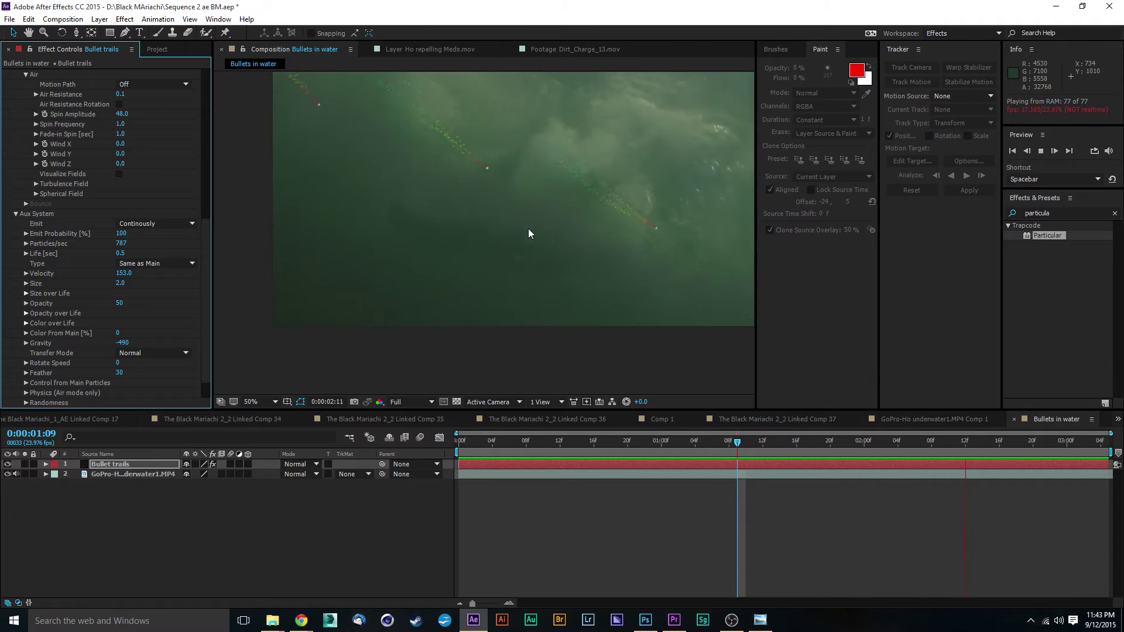
left_click(736, 451)
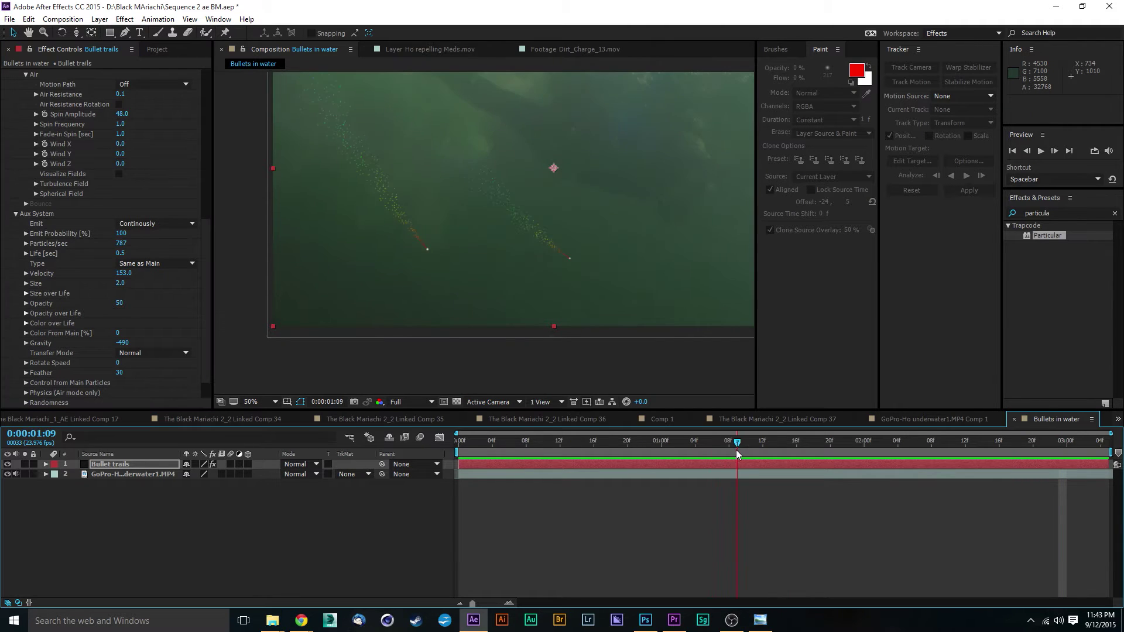
mouse_move(736, 449)
left_mouse_down()
mouse_move(758, 451)
mouse_move(746, 451)
left_mouse_up()
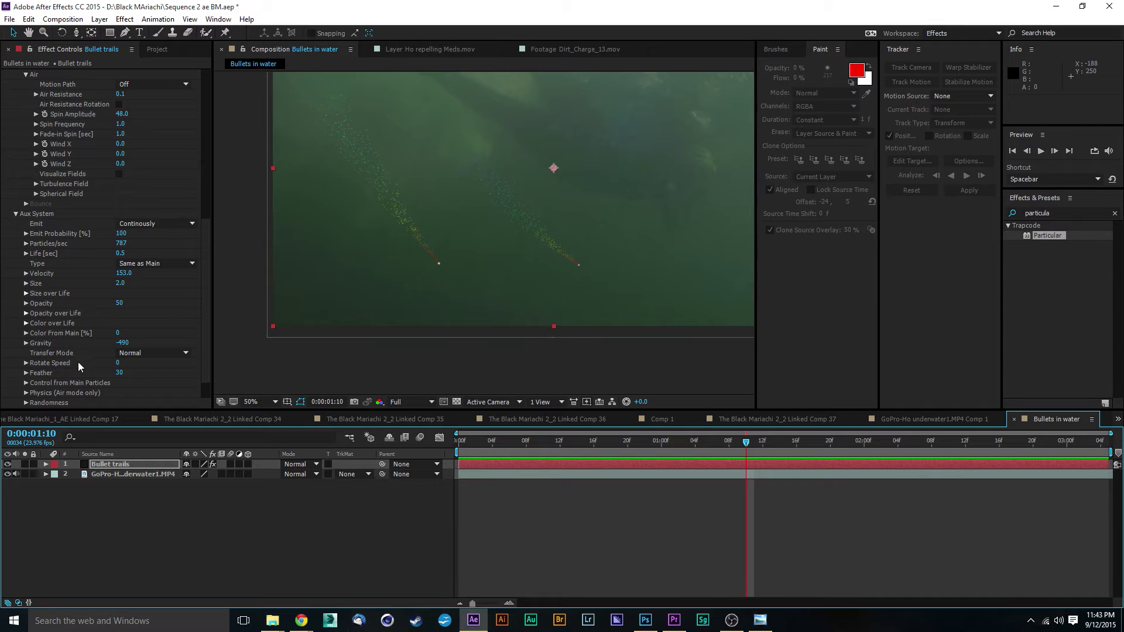
Set the Aux System's Color From Main to 100% and preview the recoloured trails from the start.
left_click(25, 323)
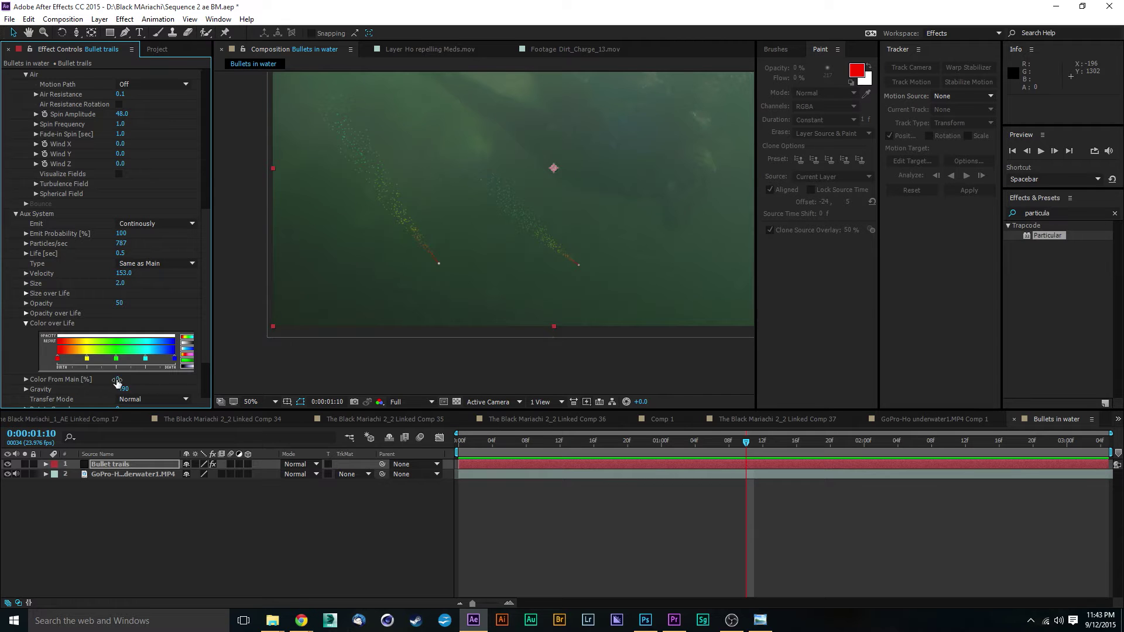
left_click_drag(116, 379, 278, 390)
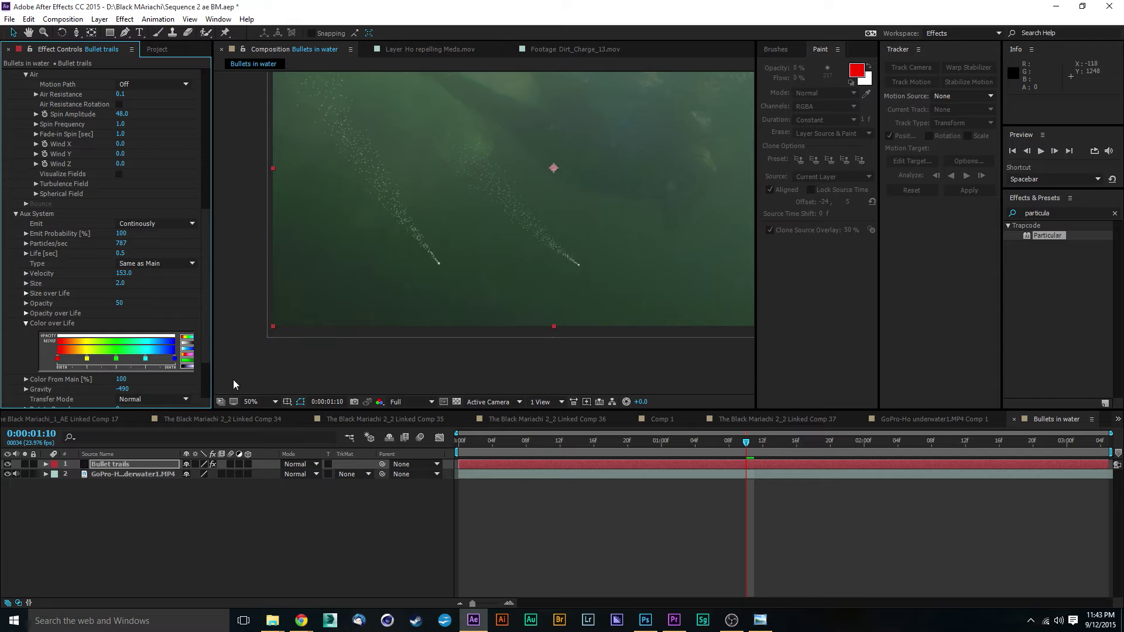
key("space")
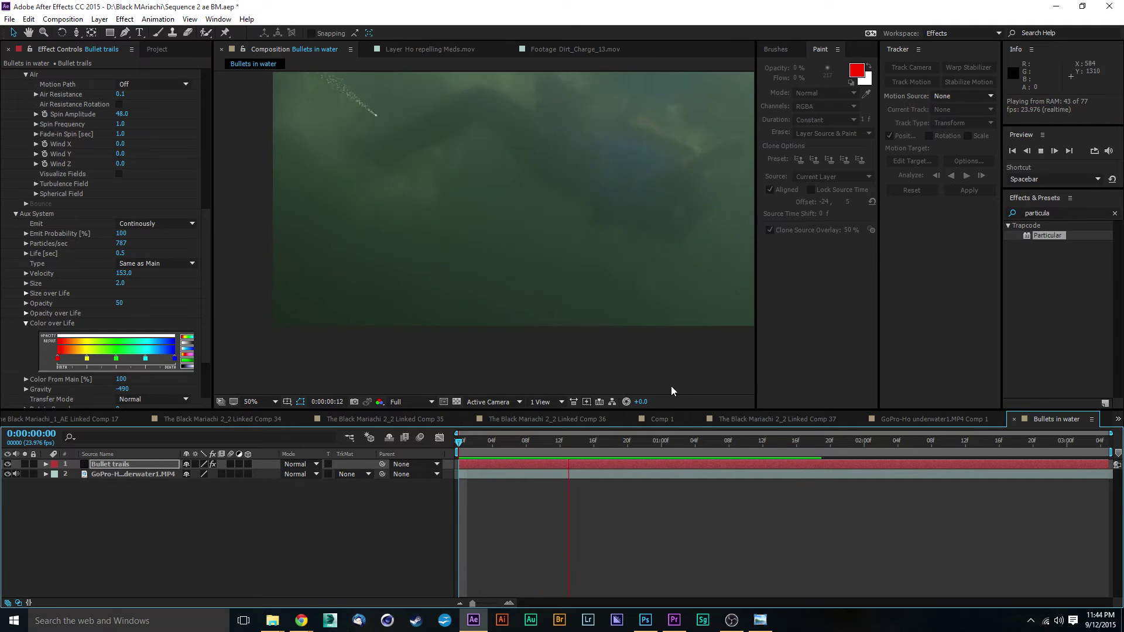
key("space")
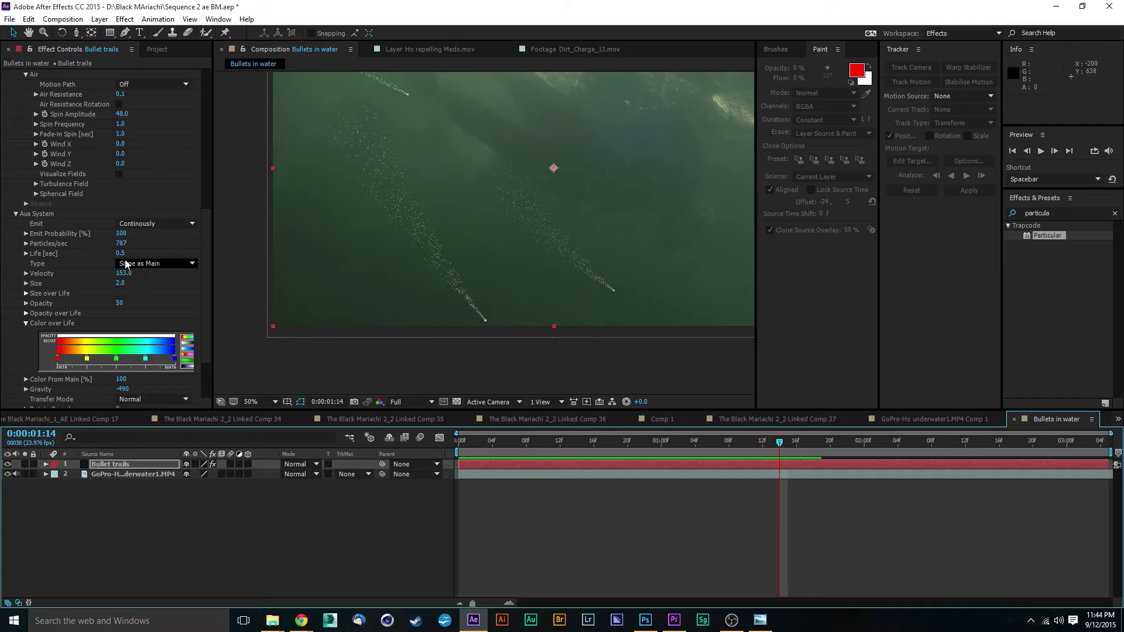
Extend the aux particles' Life to 5 seconds and preview the longer-lasting trails.
left_click_drag(498, 447, 497, 476)
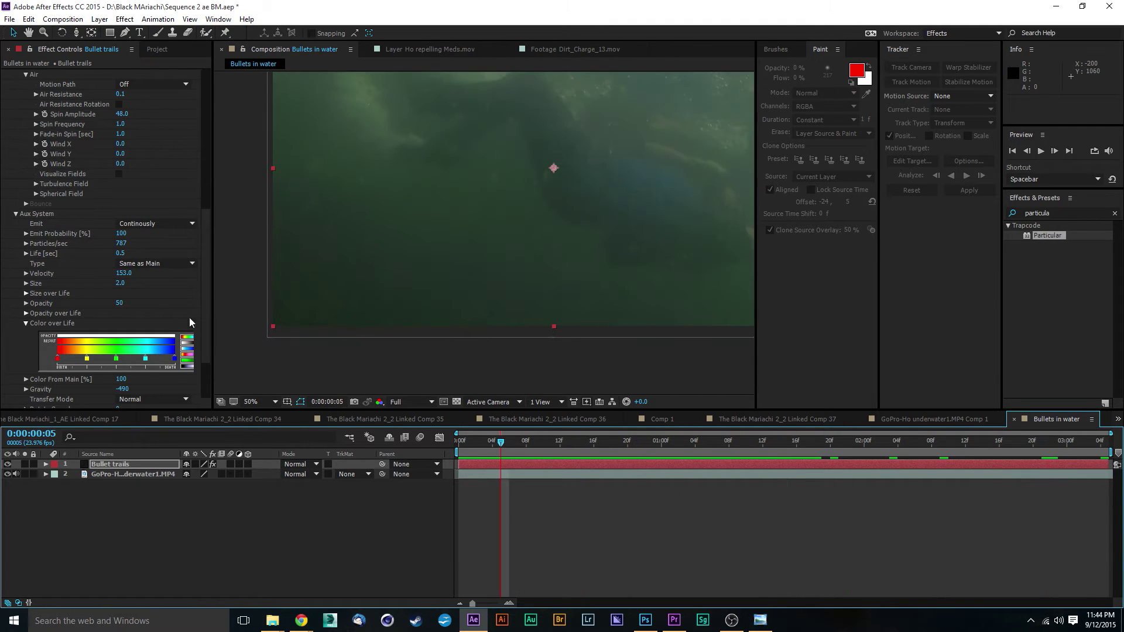
left_click(119, 253)
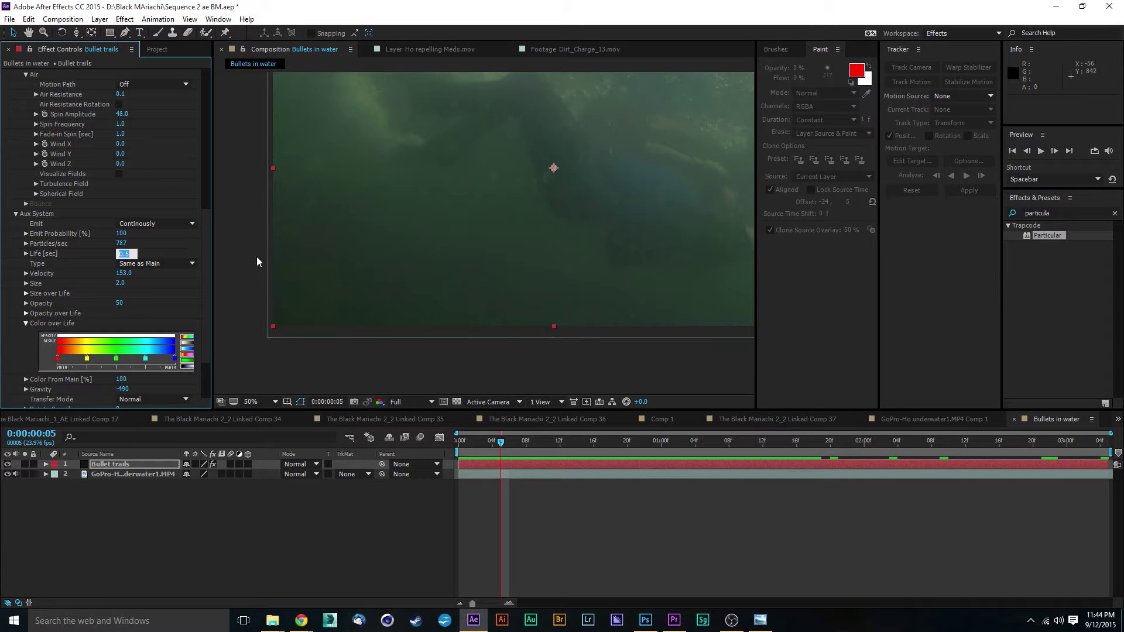
type("5")
key("Return")
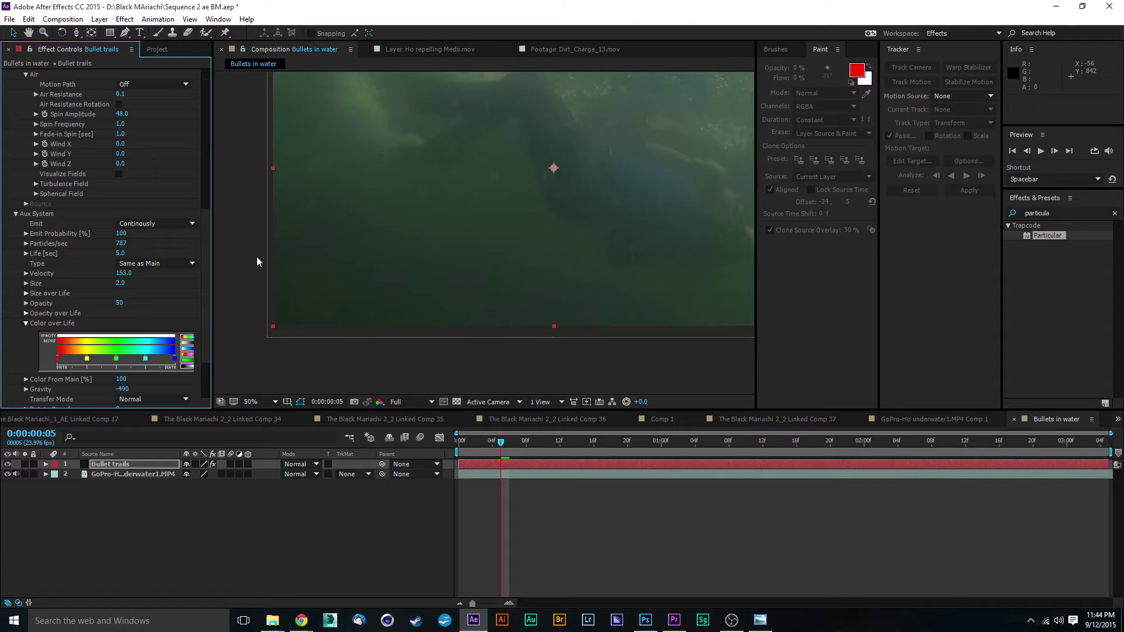
key("space")
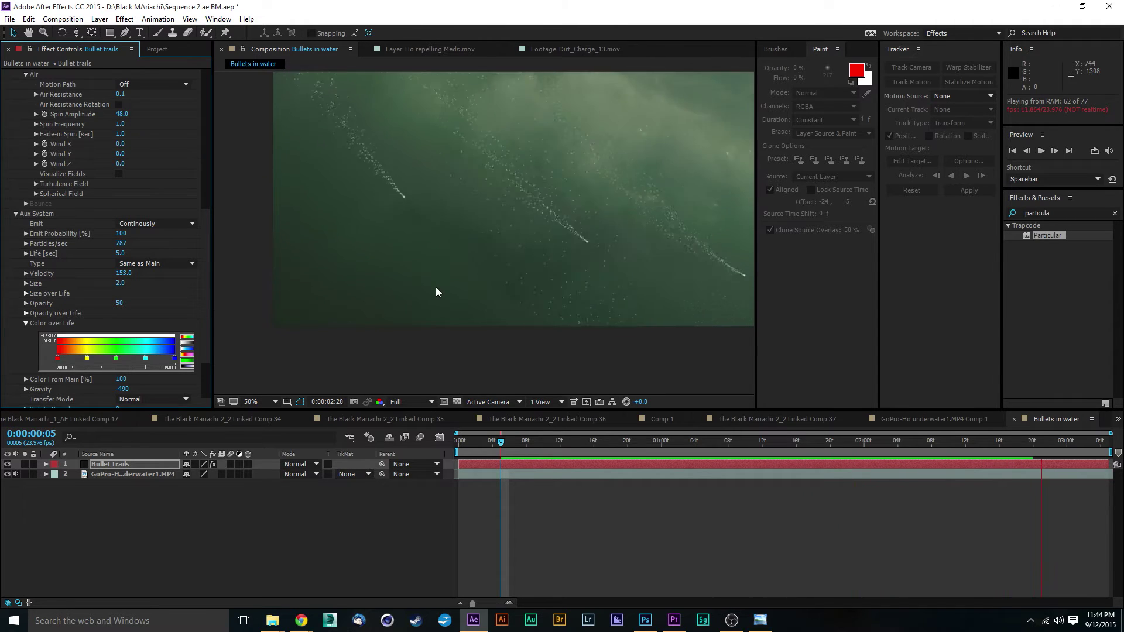
key("space")
left_click_drag(577, 445, 660, 443)
key("space")
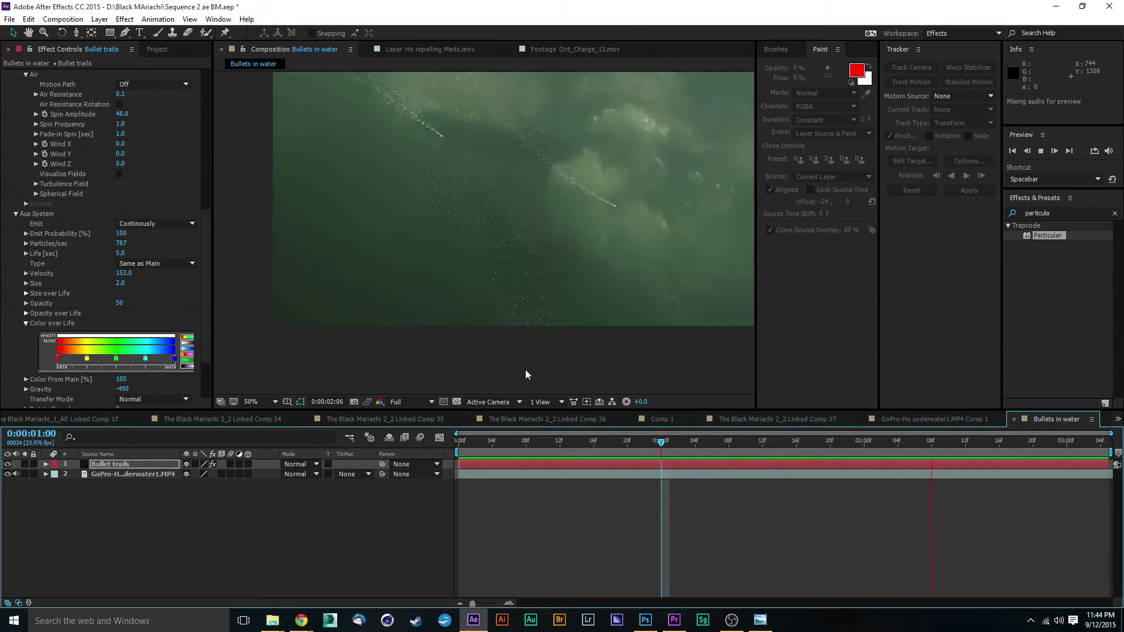
key("space")
Change the Aux System's Gravity to -180 and preview the trails from frame 2.
left_click_drag(577, 441, 680, 443)
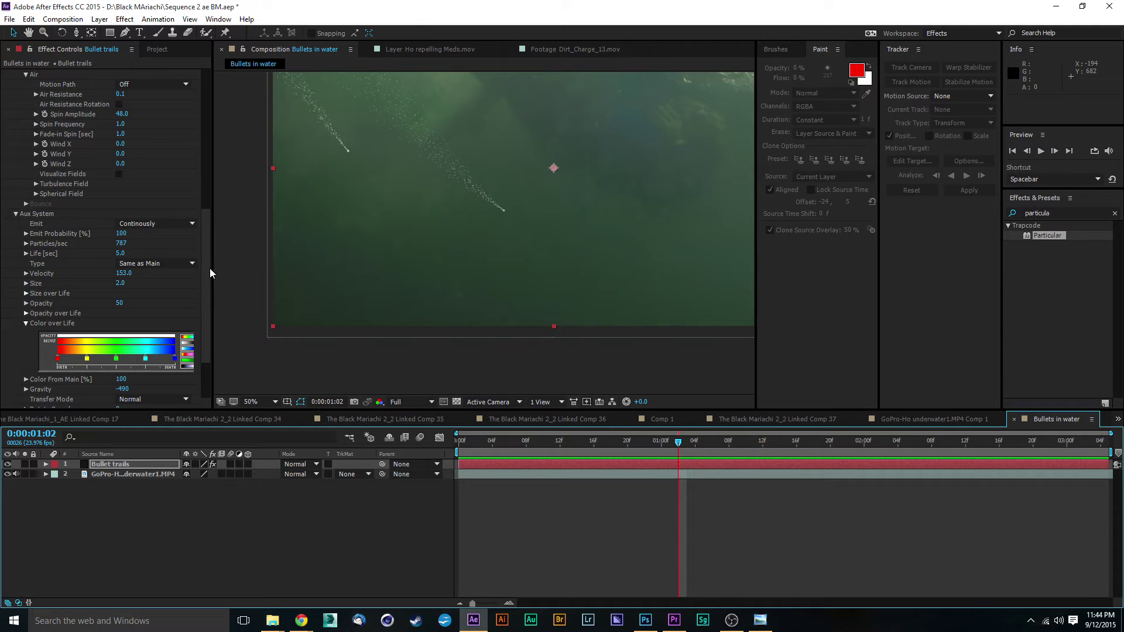
scroll(203, 290, "down", 3)
left_click_drag(139, 315, 151, 317)
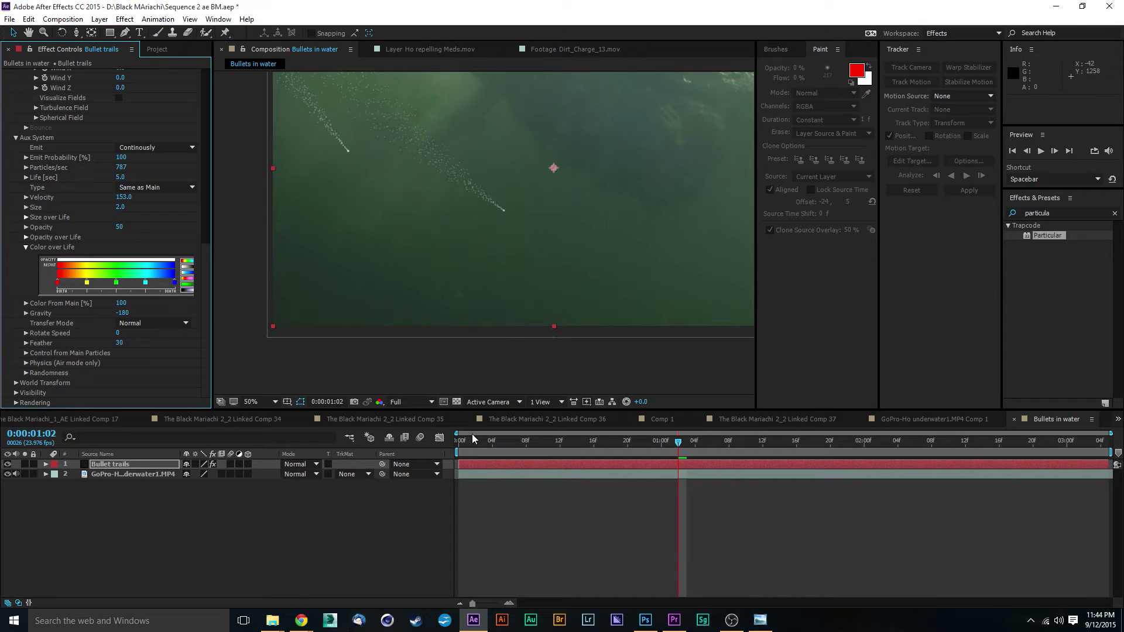
left_click(474, 440)
key("space")
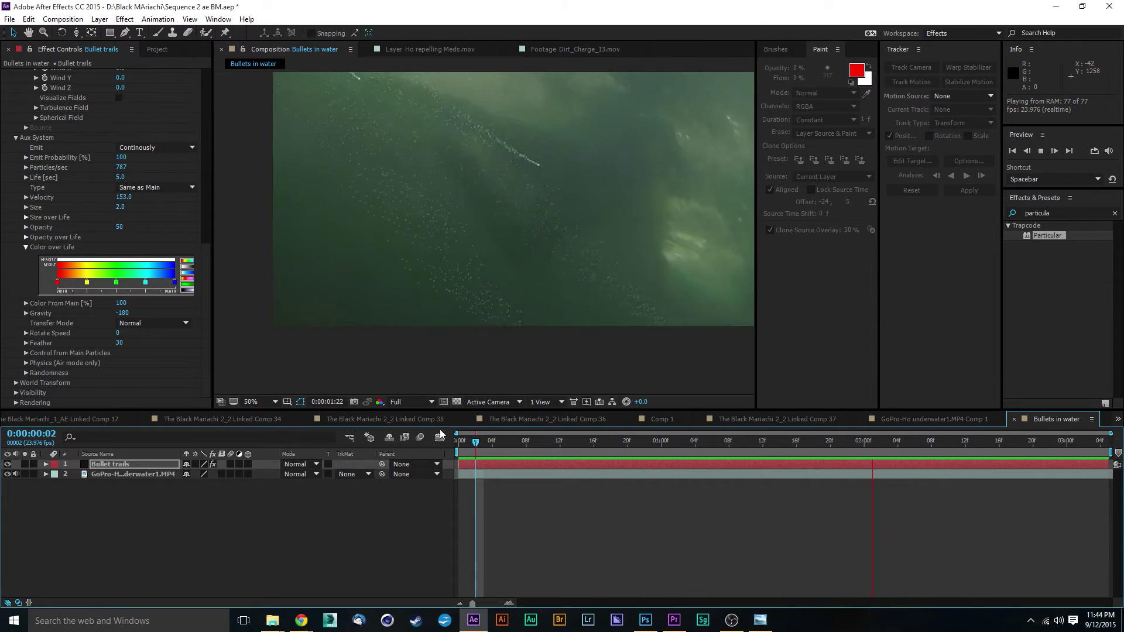
Lower the Aux System's Velocity to 119 and preview the trails from the first frame.
key("space")
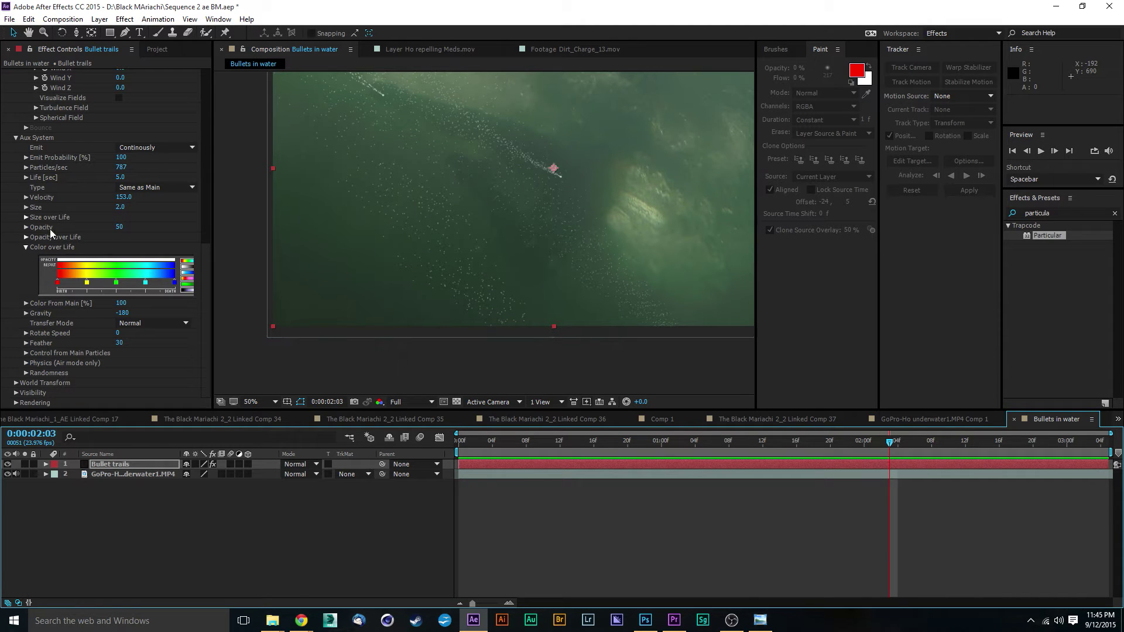
left_click_drag(124, 200, 102, 200)
left_click(456, 441)
key("space")
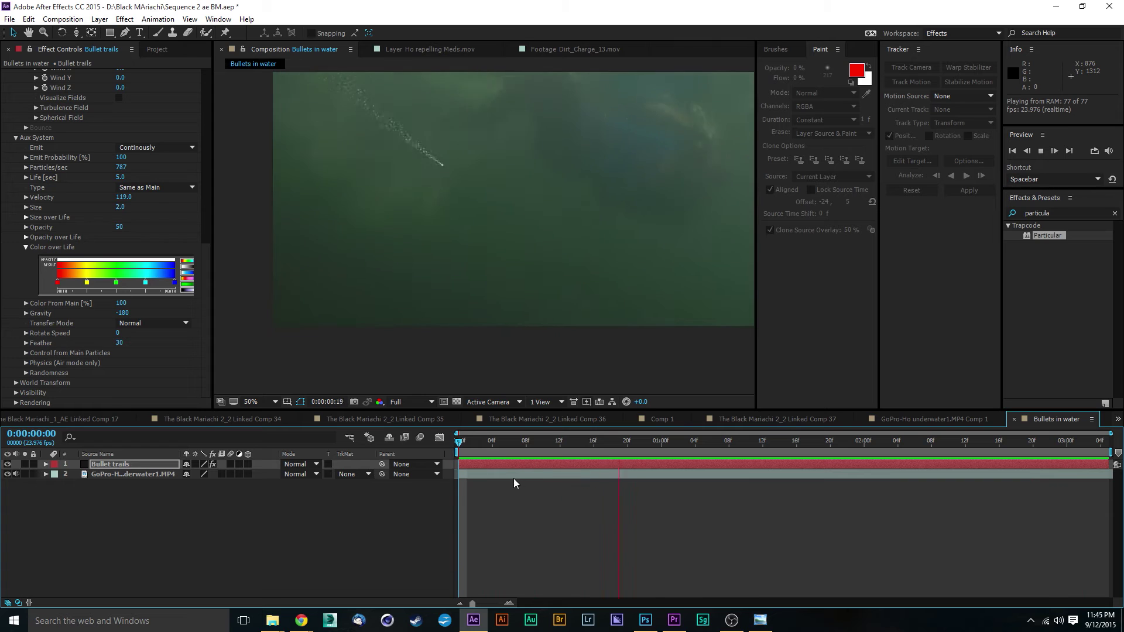
key("space")
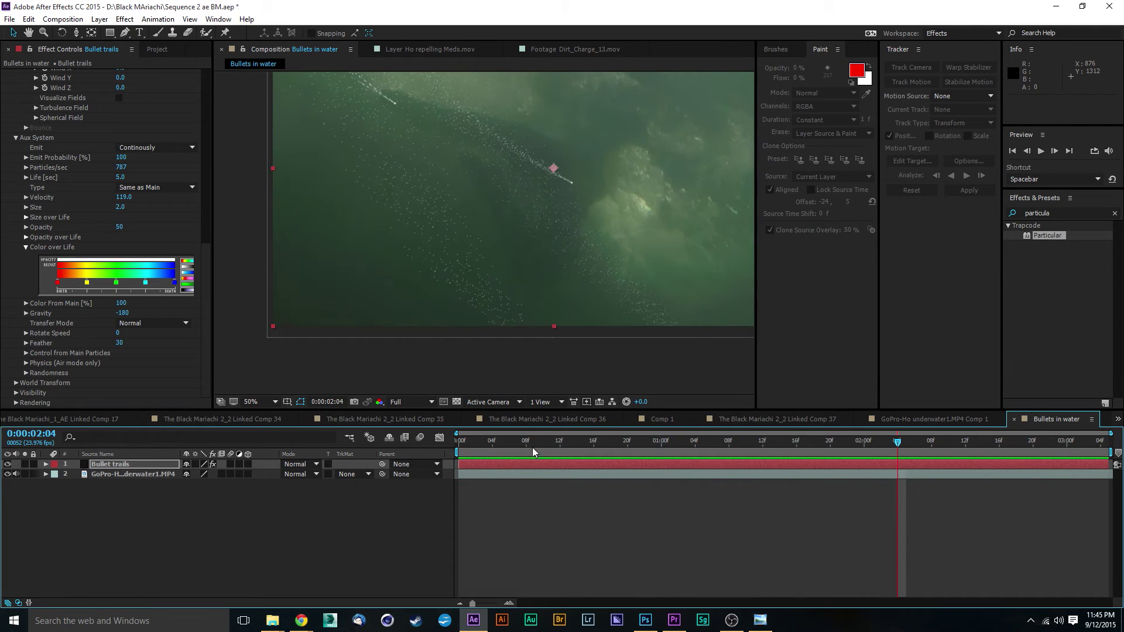
Examine the shape of the bubble trails at 0:00:01:12, both in the full frame and close up.
mouse_move(533, 444)
left_mouse_down()
mouse_move(499, 444)
mouse_move(530, 444)
left_mouse_up()
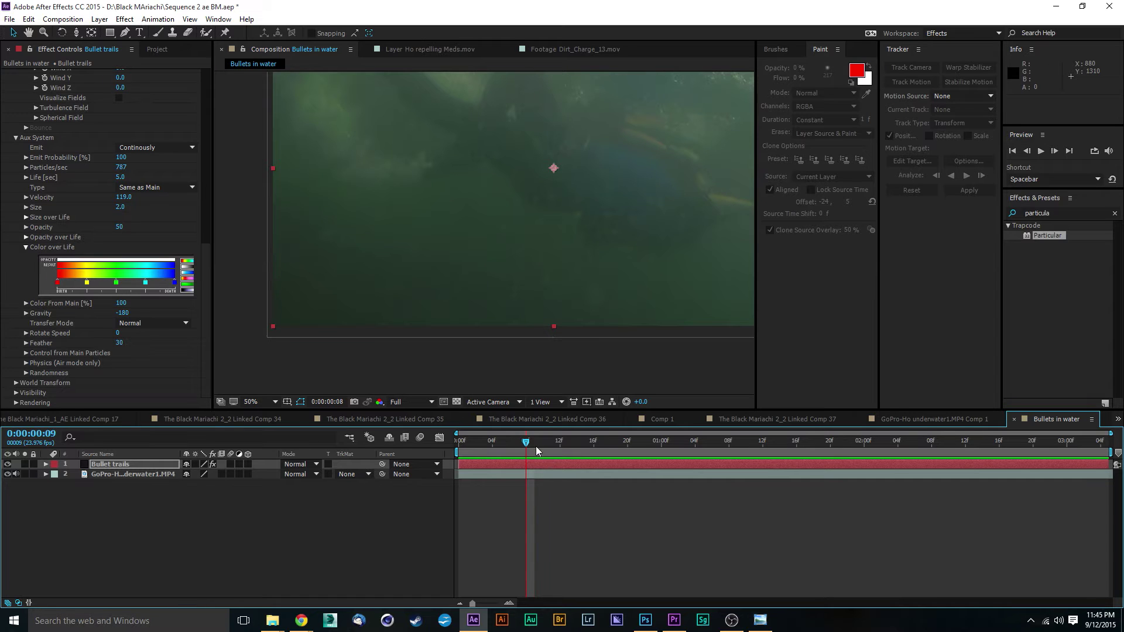
left_click_drag(536, 446, 763, 480)
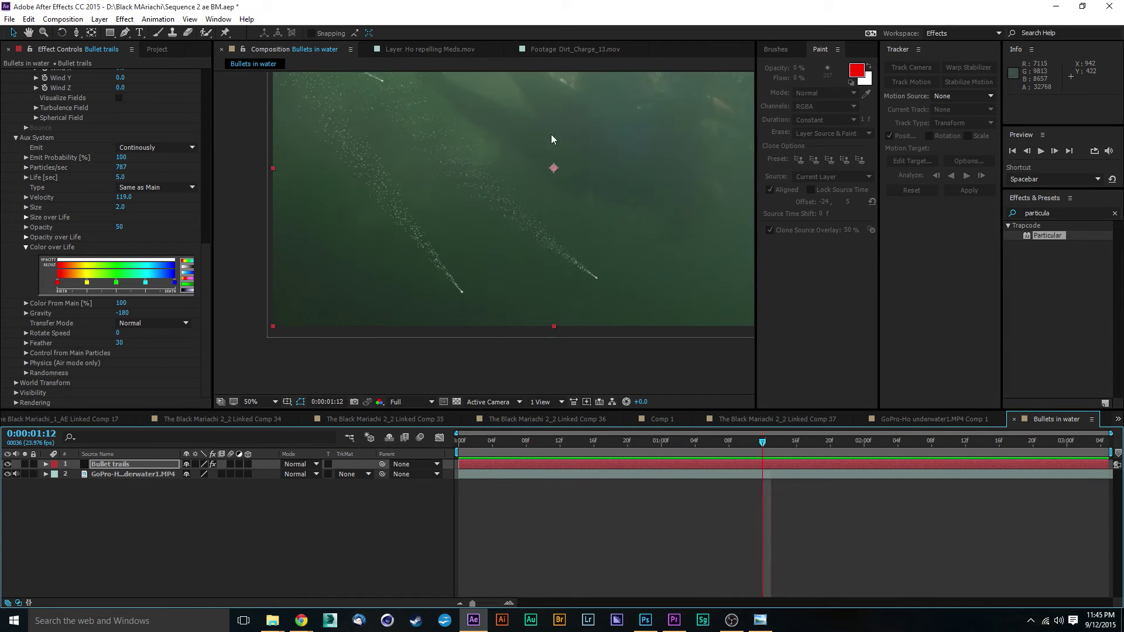
scroll(504, 232, "down", 2)
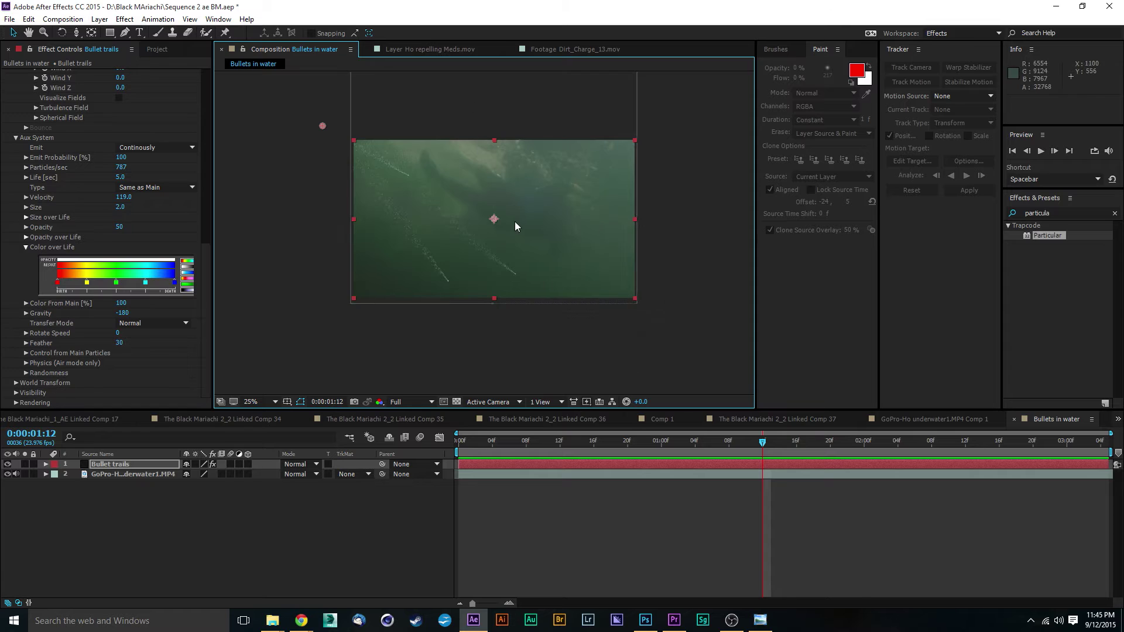
scroll(514, 226, "up", 2)
scroll(500, 209, "down", 2)
scroll(498, 210, "up", 2)
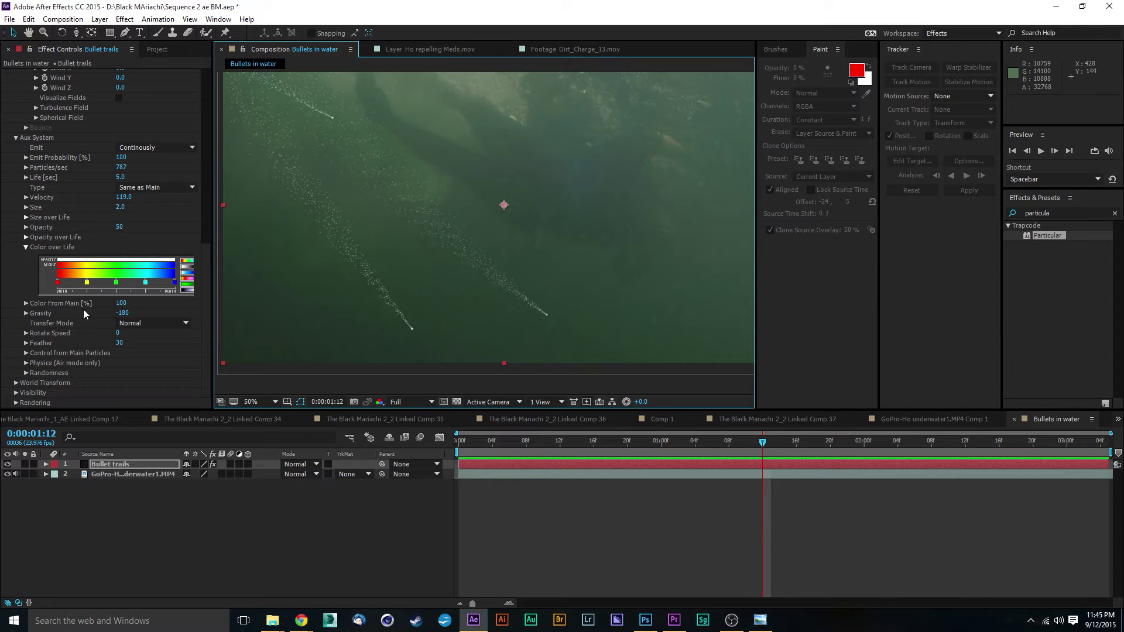
Try an Air Resistance of 0.2 in the Aux System's Physics settings and preview the trails.
left_click(25, 363)
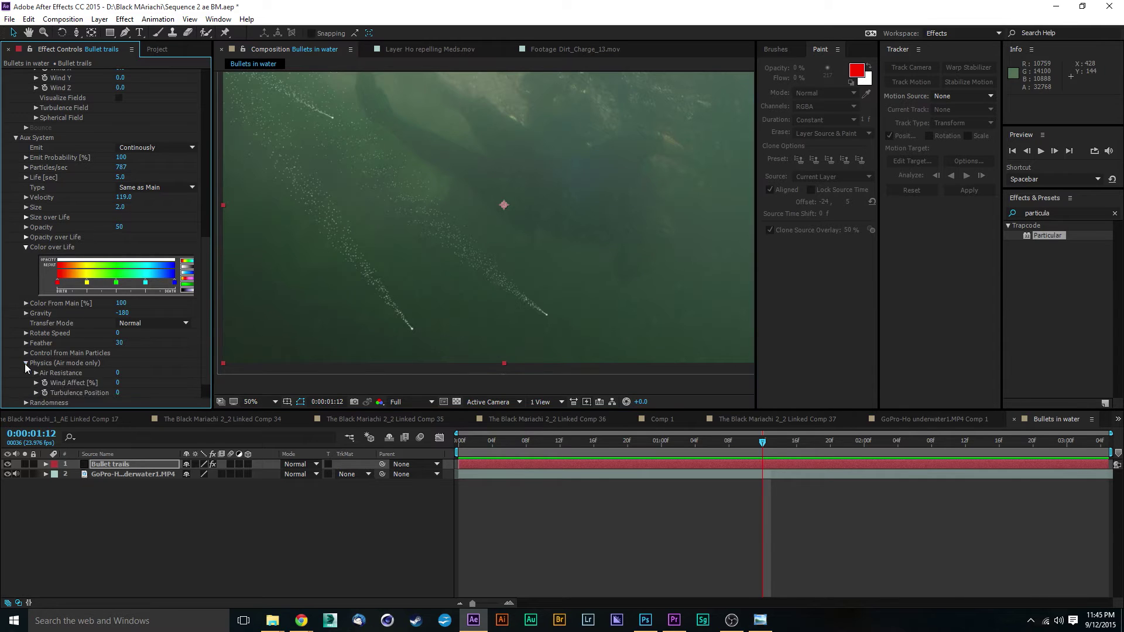
scroll(199, 343, "down", 1)
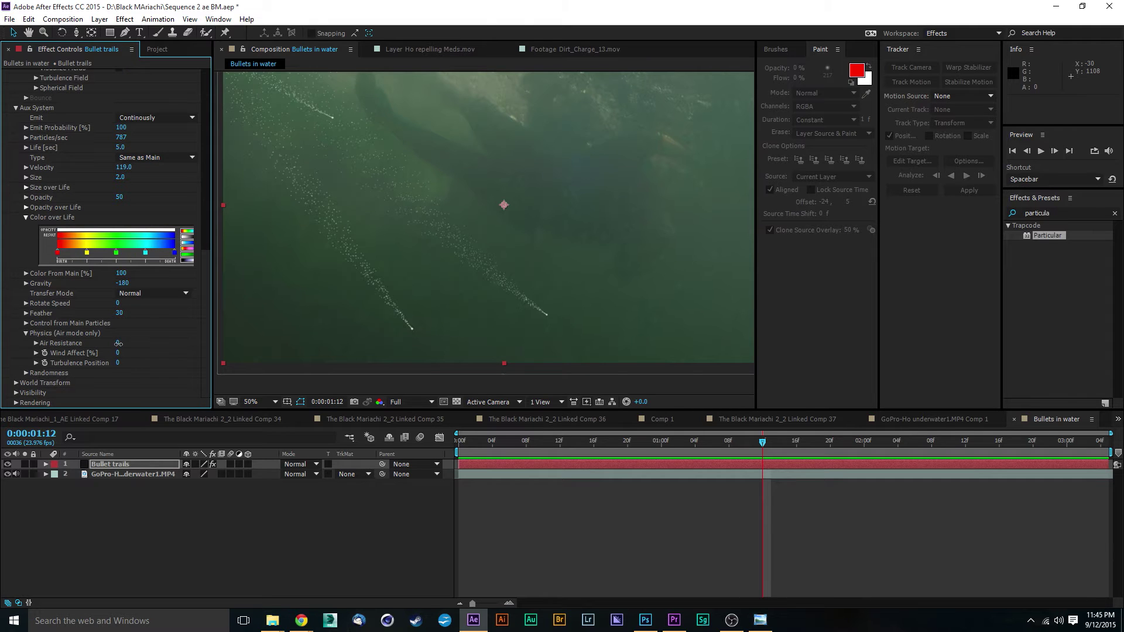
left_click_drag(119, 343, 120, 345)
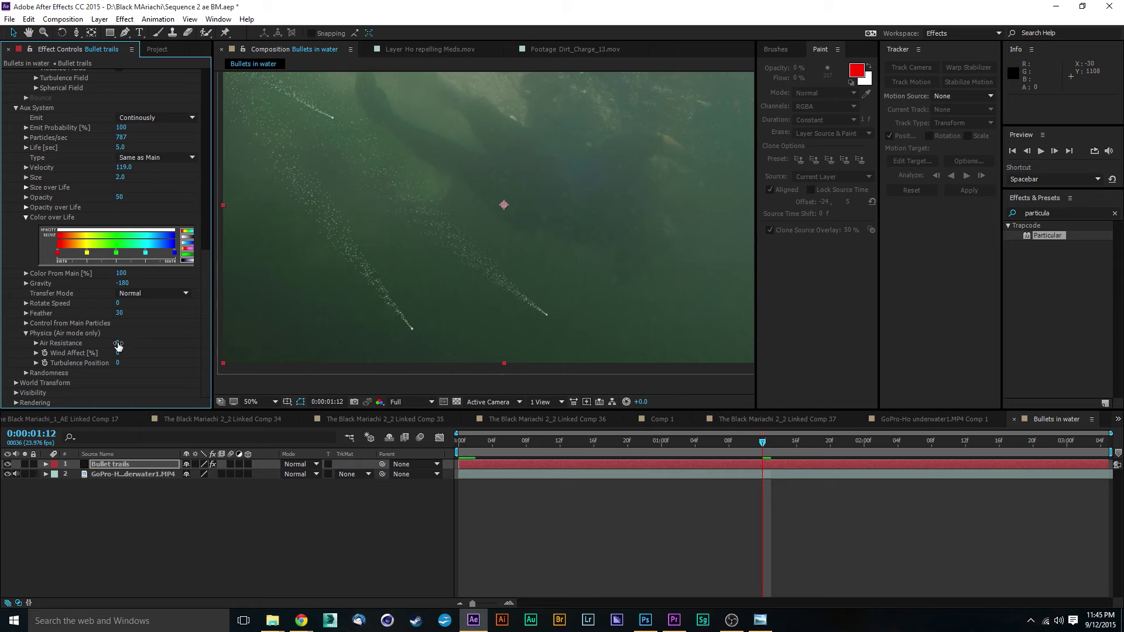
left_click(117, 344)
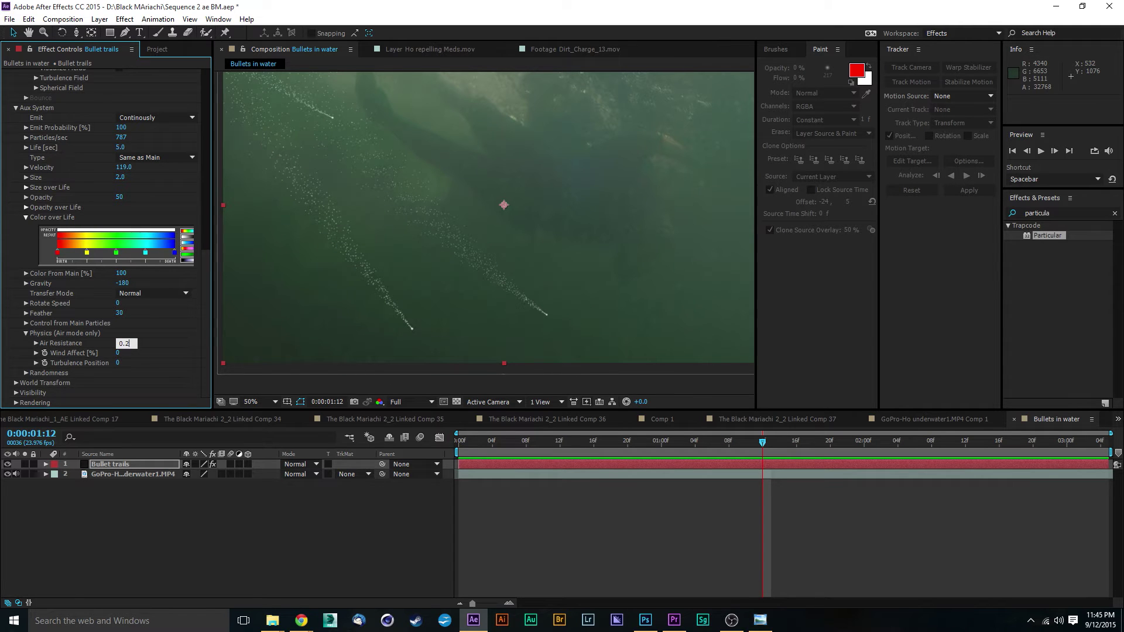
key("Return")
key("space")
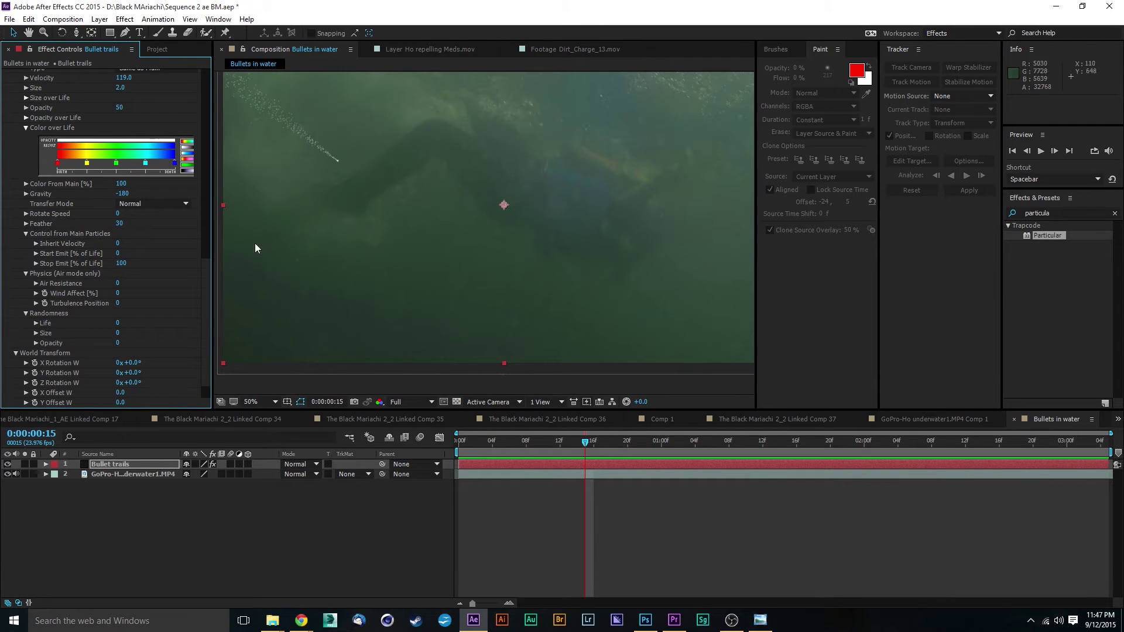
Try an Inherit Velocity of 1 for the aux particles, preview it and check the trails around 0:00:01:09.
left_click(118, 243)
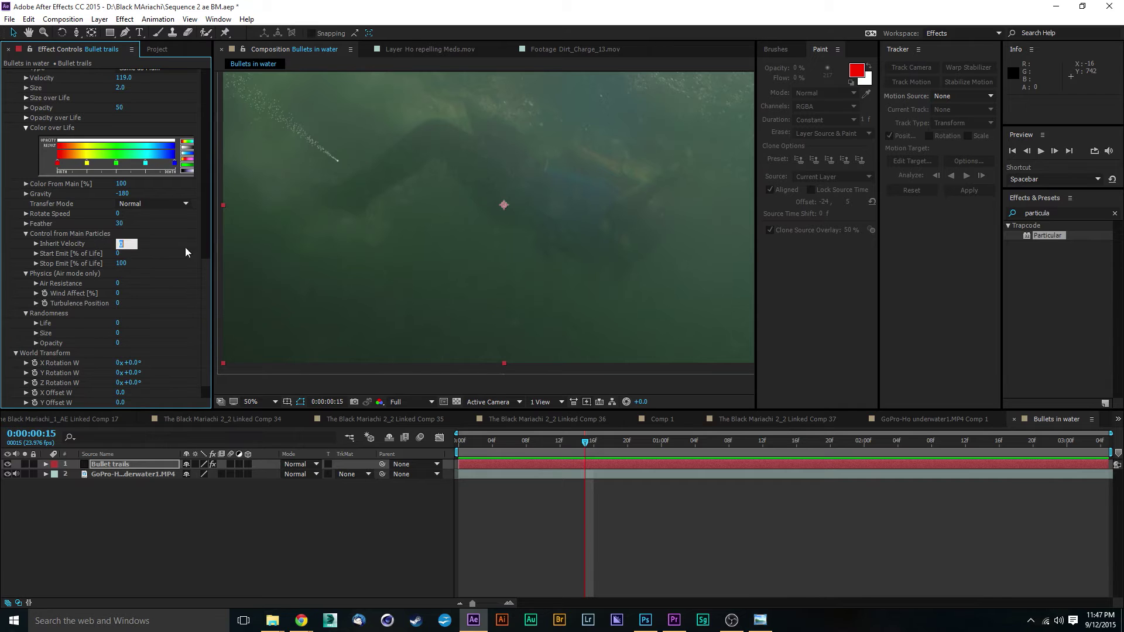
type("1")
key("Return")
key("space")
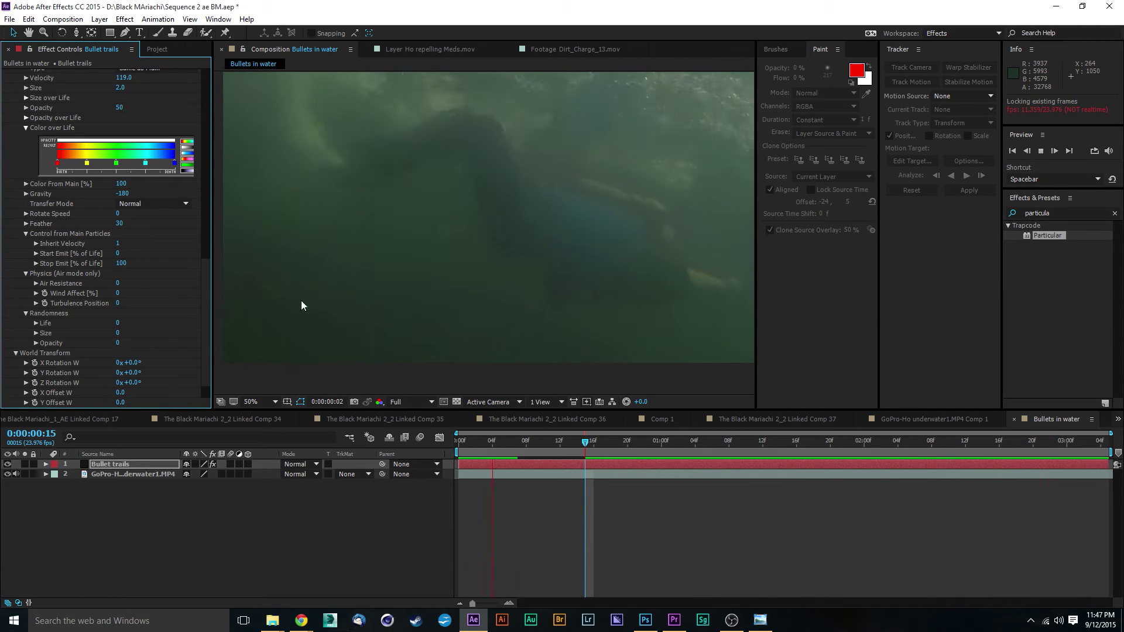
left_click_drag(649, 447, 736, 445)
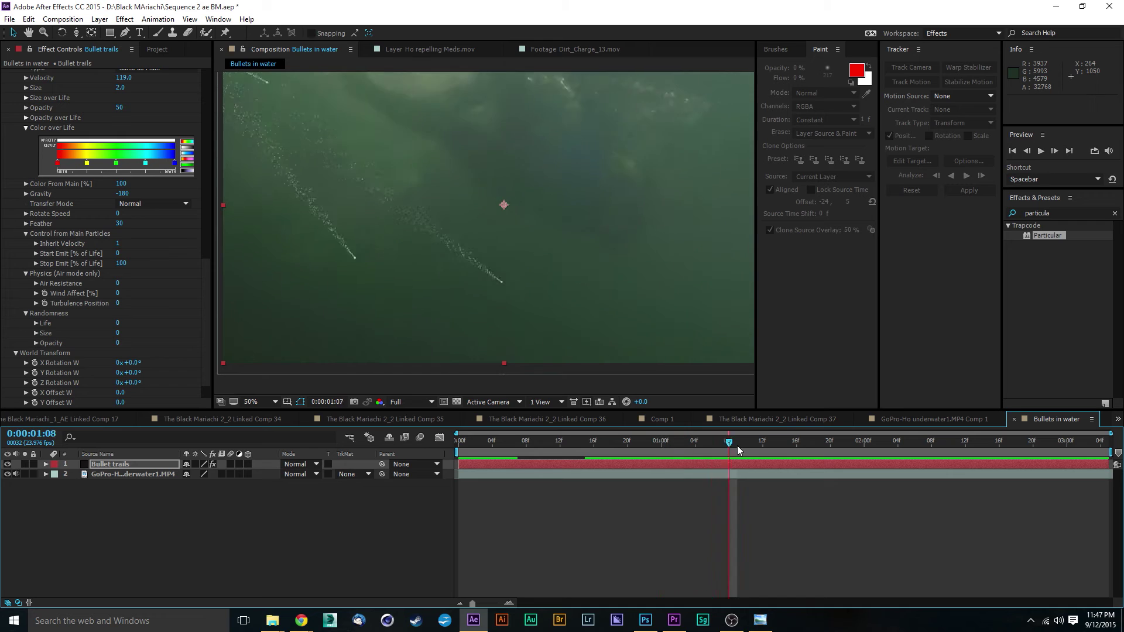
Set the aux particles' Inherit Velocity to 2 and preview the trails from the opening frames up to 0:00:01:12.
left_click(117, 243)
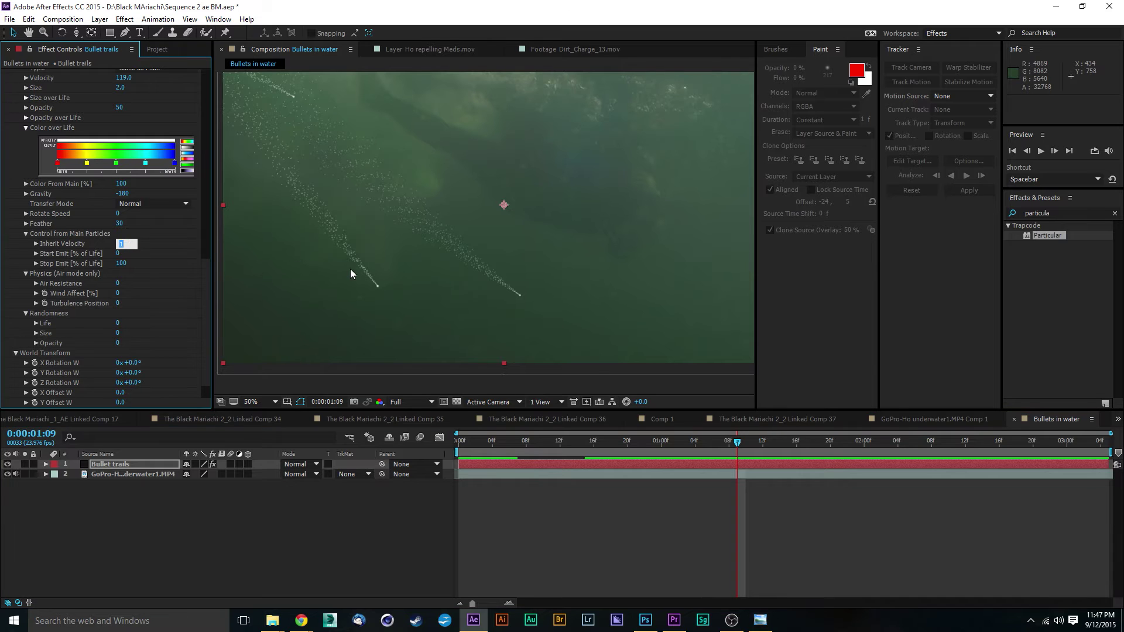
type("2")
key("Return")
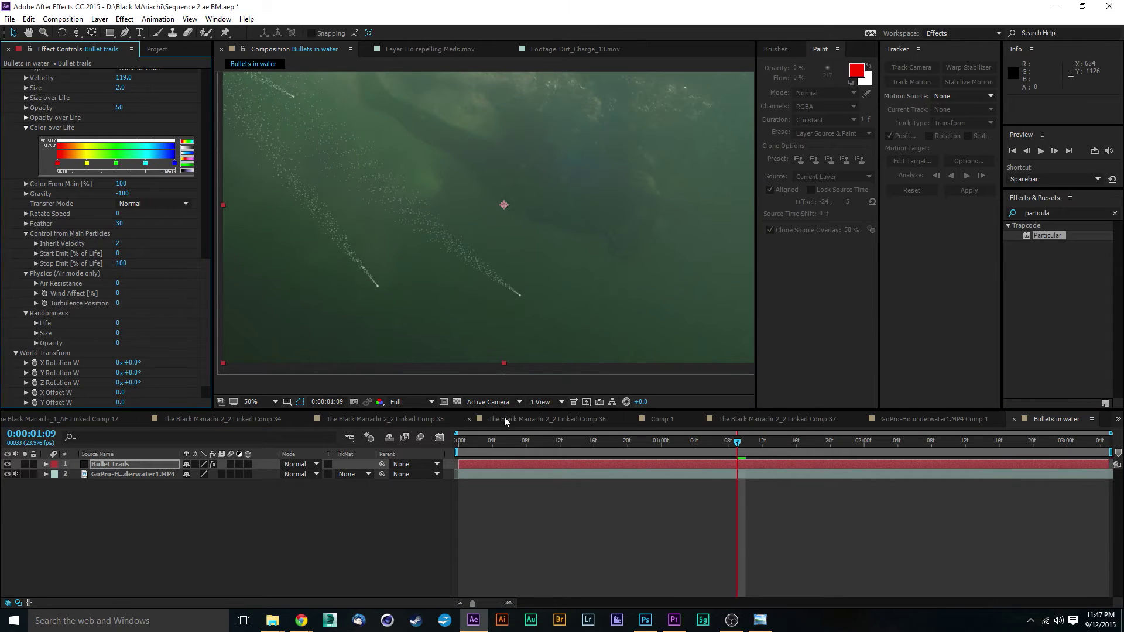
left_click_drag(502, 443, 467, 449)
key("space")
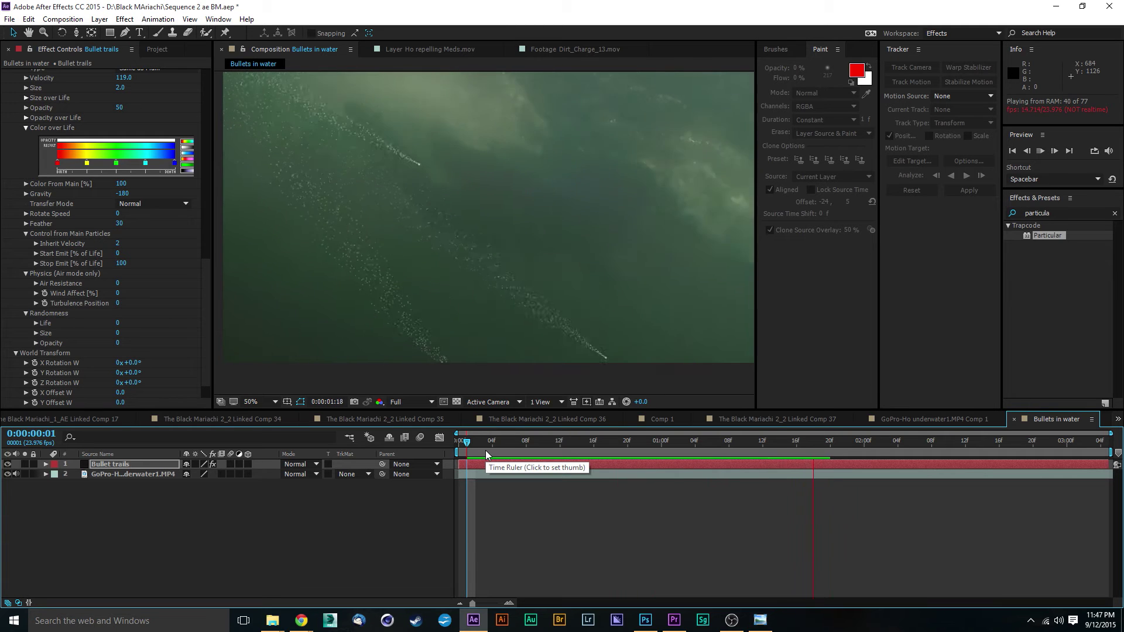
left_click_drag(645, 447, 490, 475)
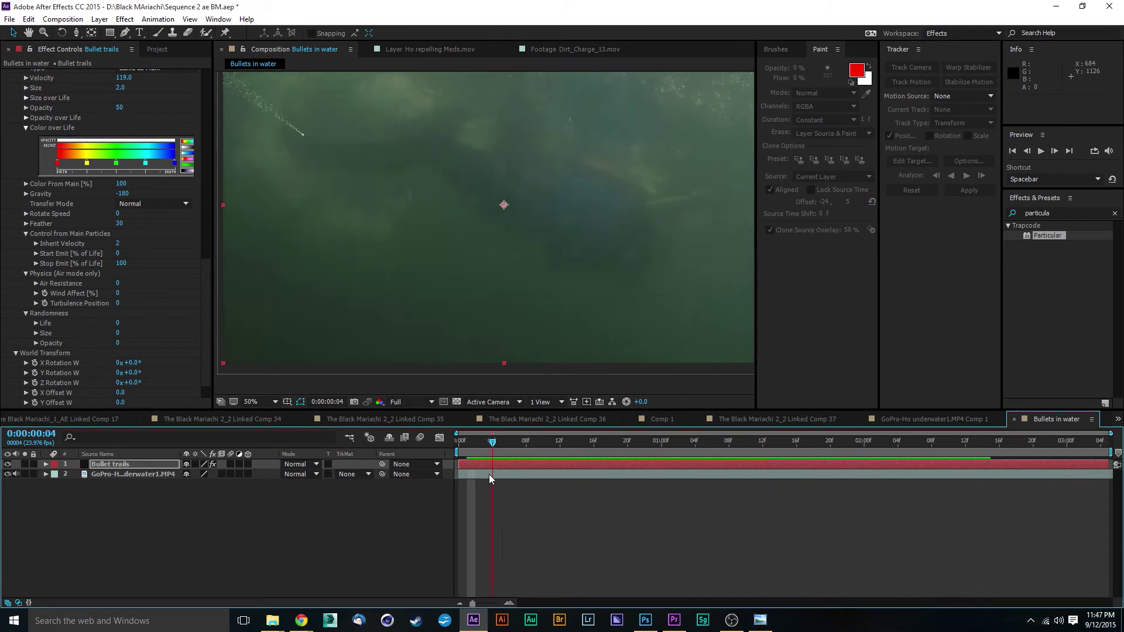
key("space")
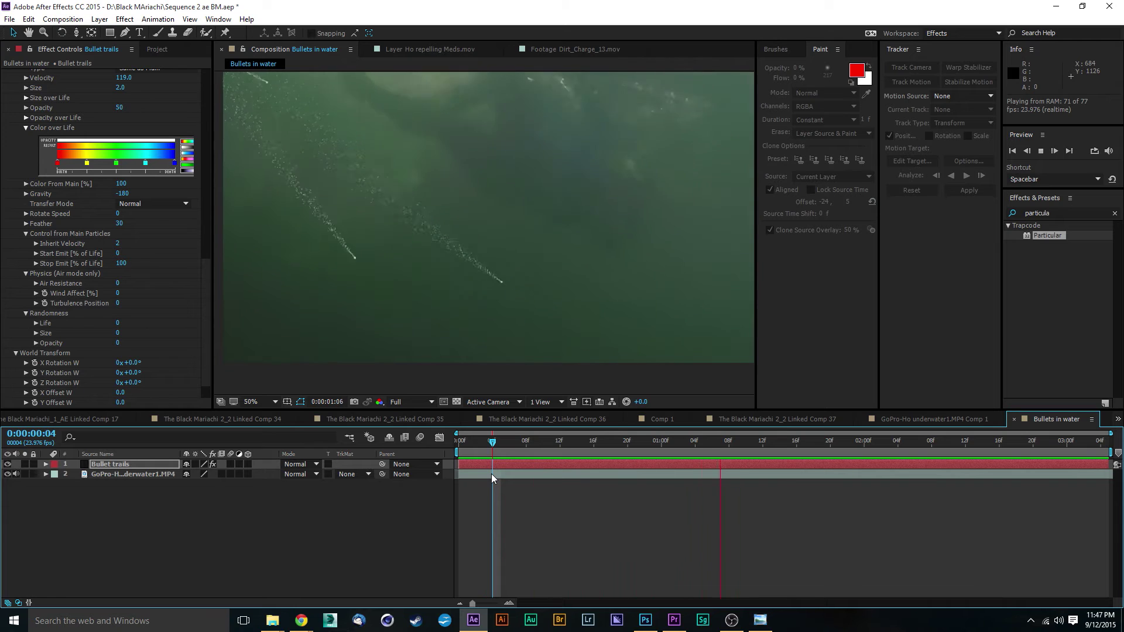
key("space")
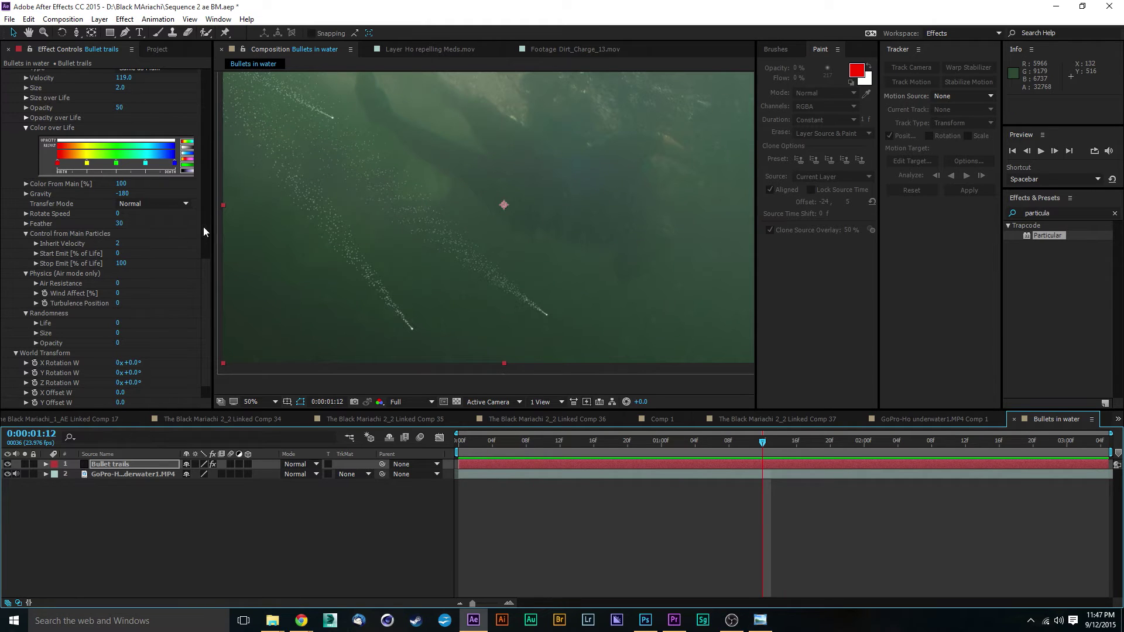
Set the aux particles' Size randomness to 53, preview the trails and check them at 0:00:01:16.
left_click(35, 333)
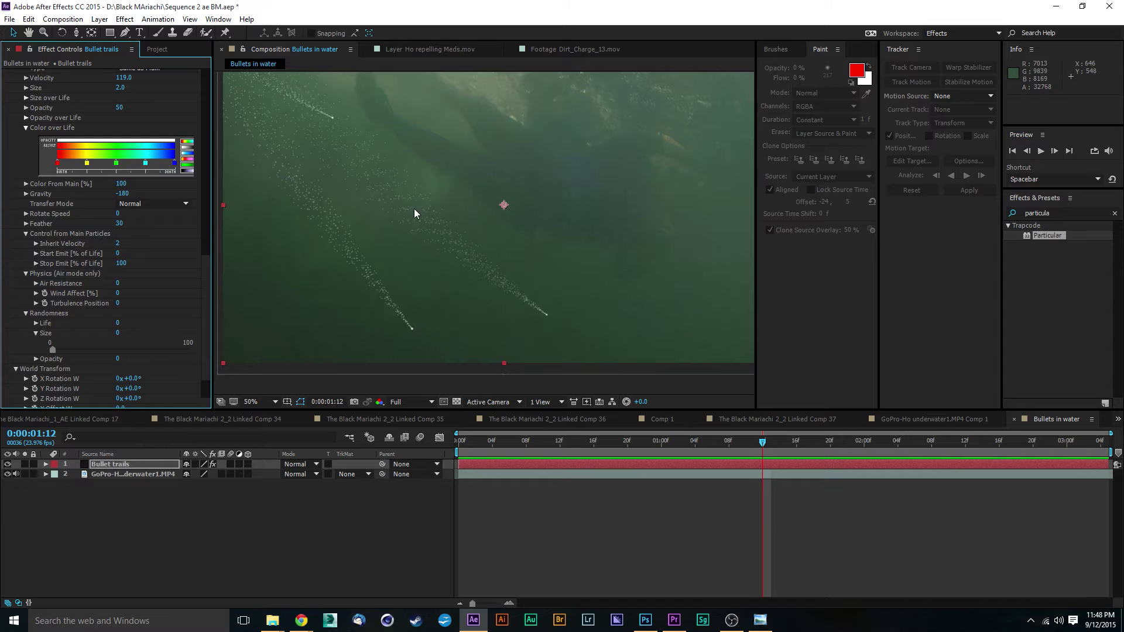
left_click_drag(69, 349, 100, 349)
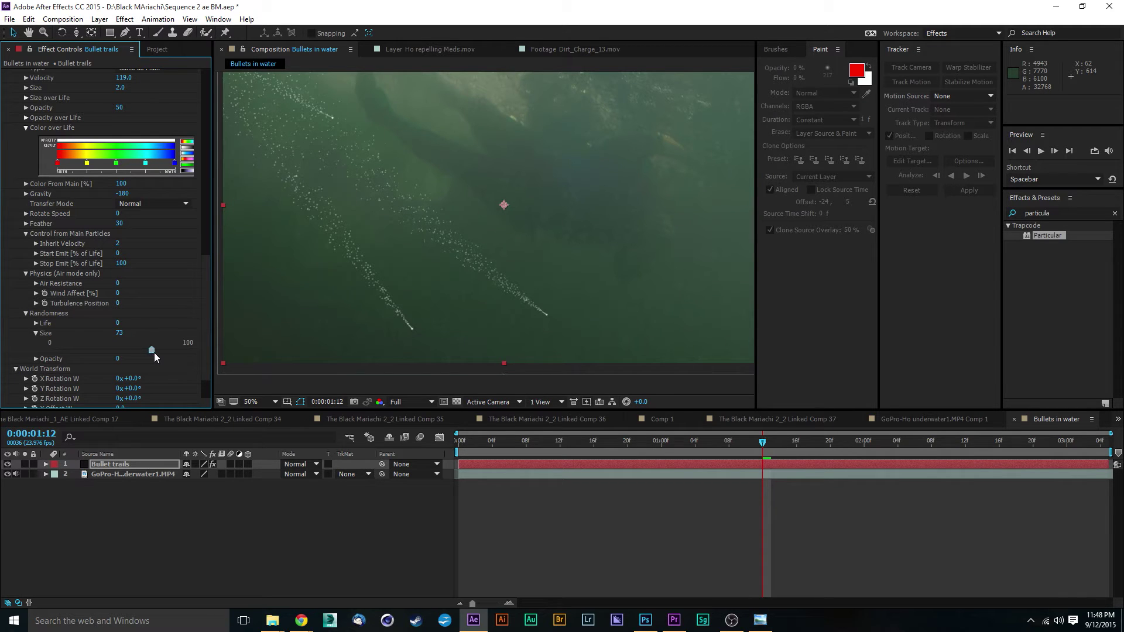
left_click_drag(152, 351, 138, 350)
key("space")
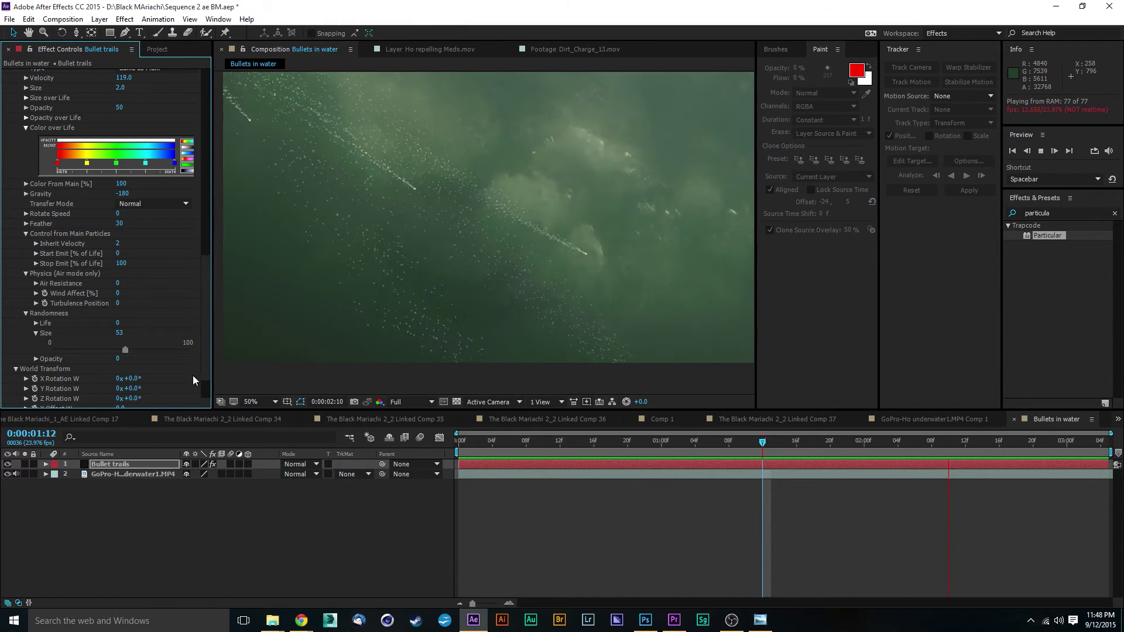
key("space")
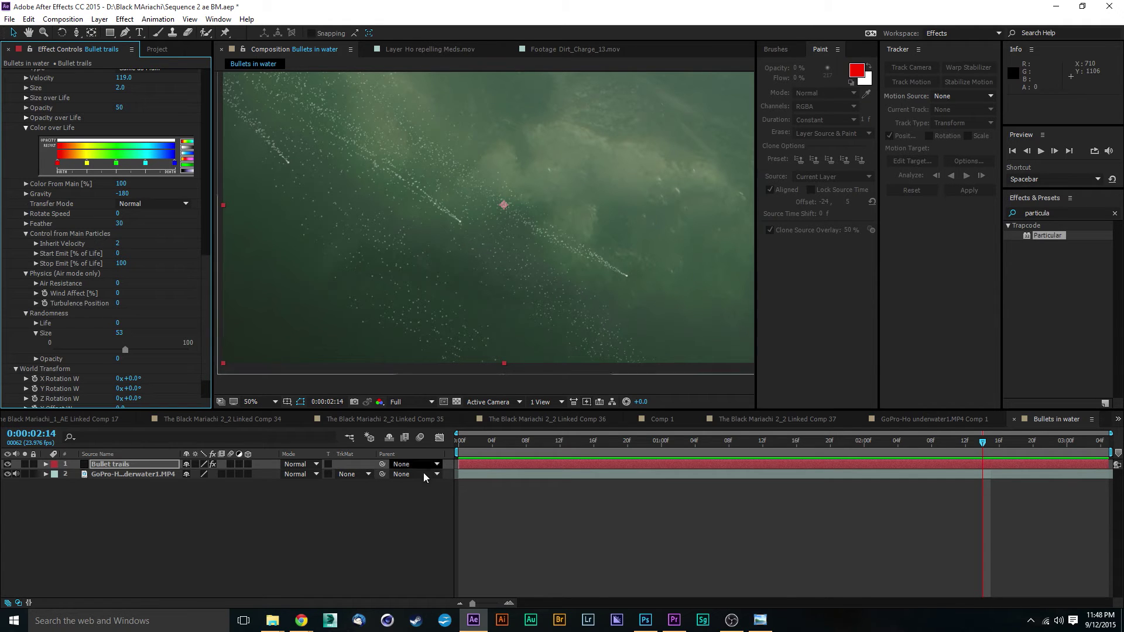
left_click_drag(856, 449, 797, 449)
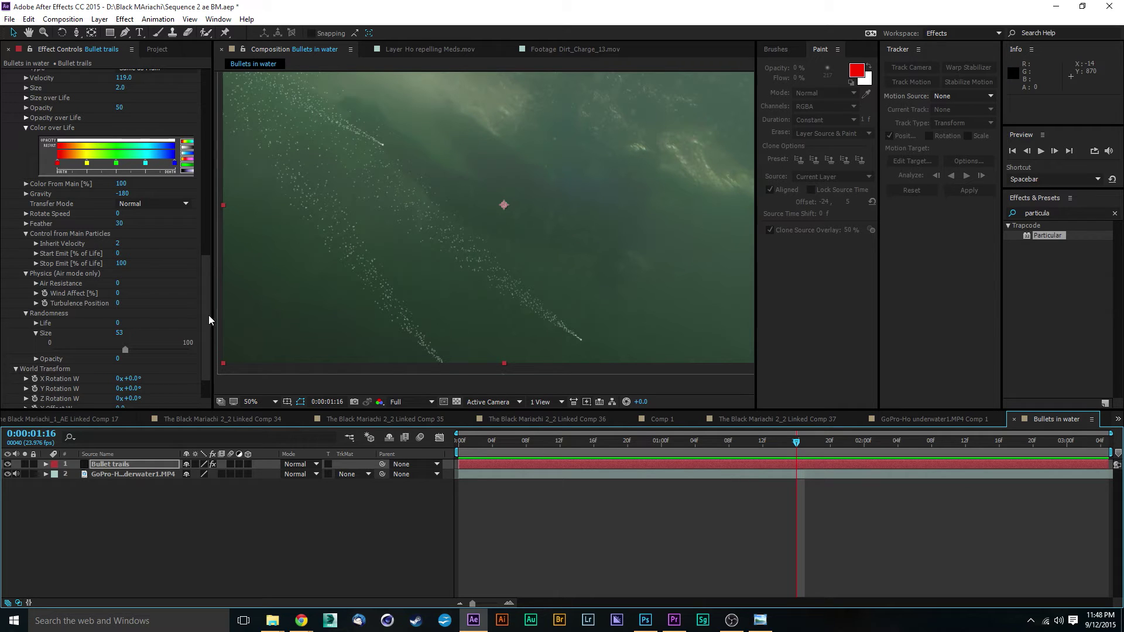
Try a Turbulence Position of 240 in the Aux System's Physics settings and preview the trails.
left_click_drag(205, 301, 204, 306)
left_click(36, 289)
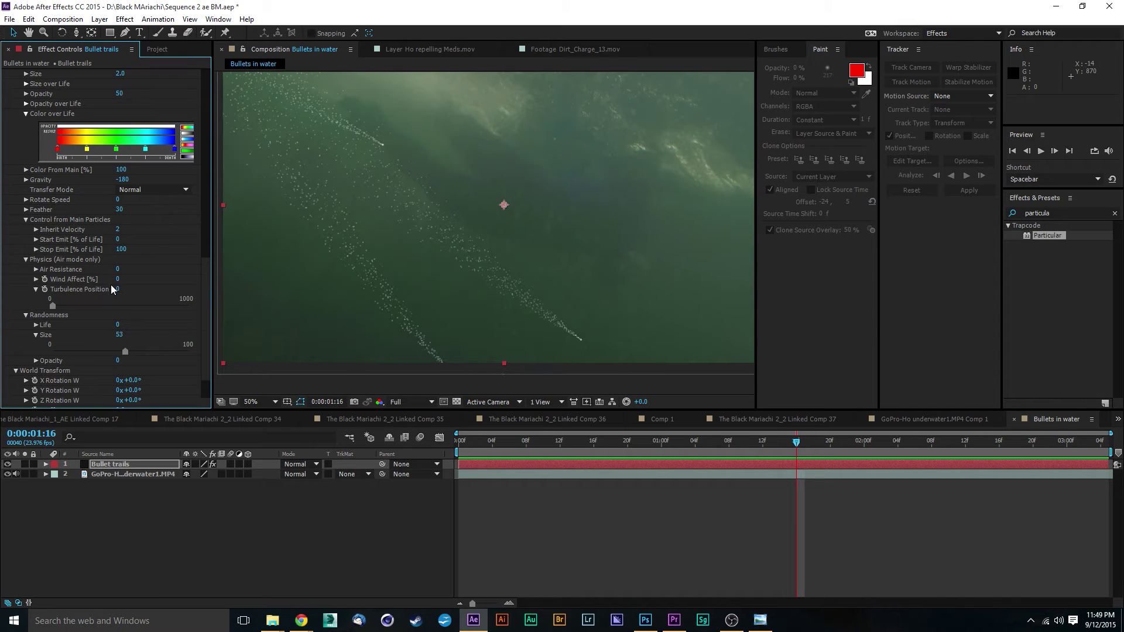
left_click_drag(58, 308, 86, 307)
key("space")
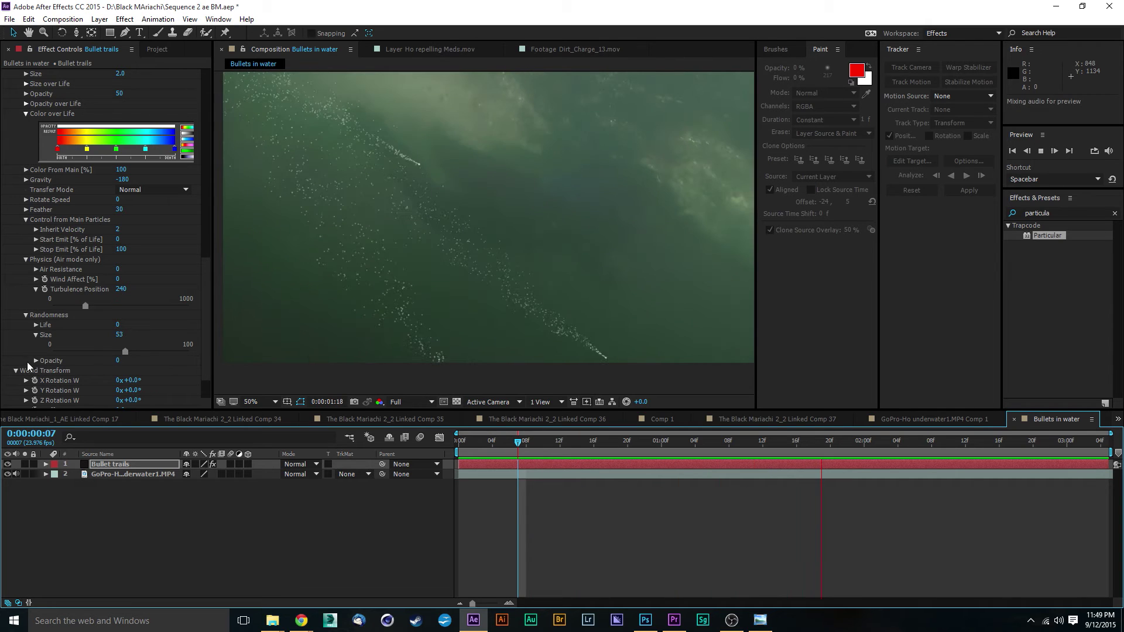
key("space")
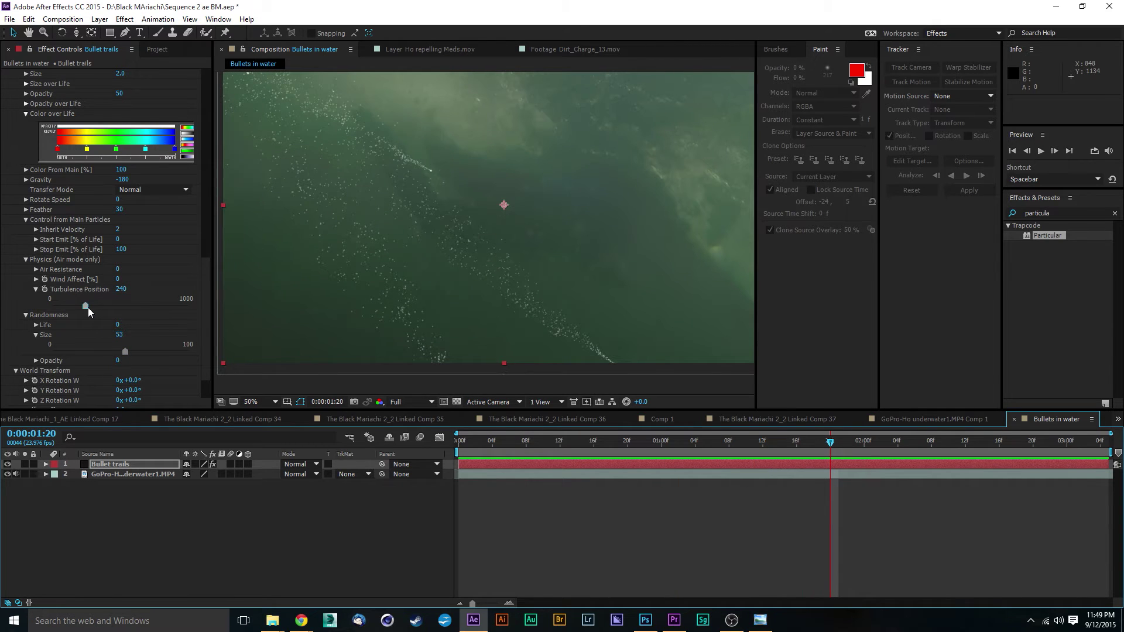
Reduce the Aux System's Turbulence Position to 116 and preview the trails from the start.
left_click_drag(87, 307, 67, 309)
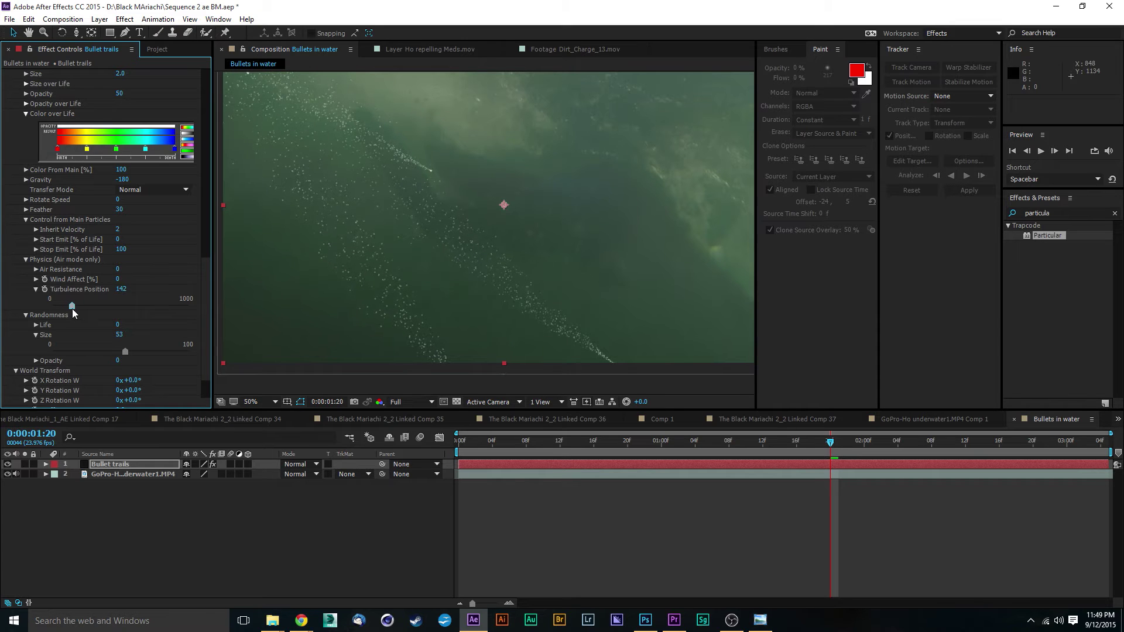
left_click_drag(72, 309, 69, 309)
key("space")
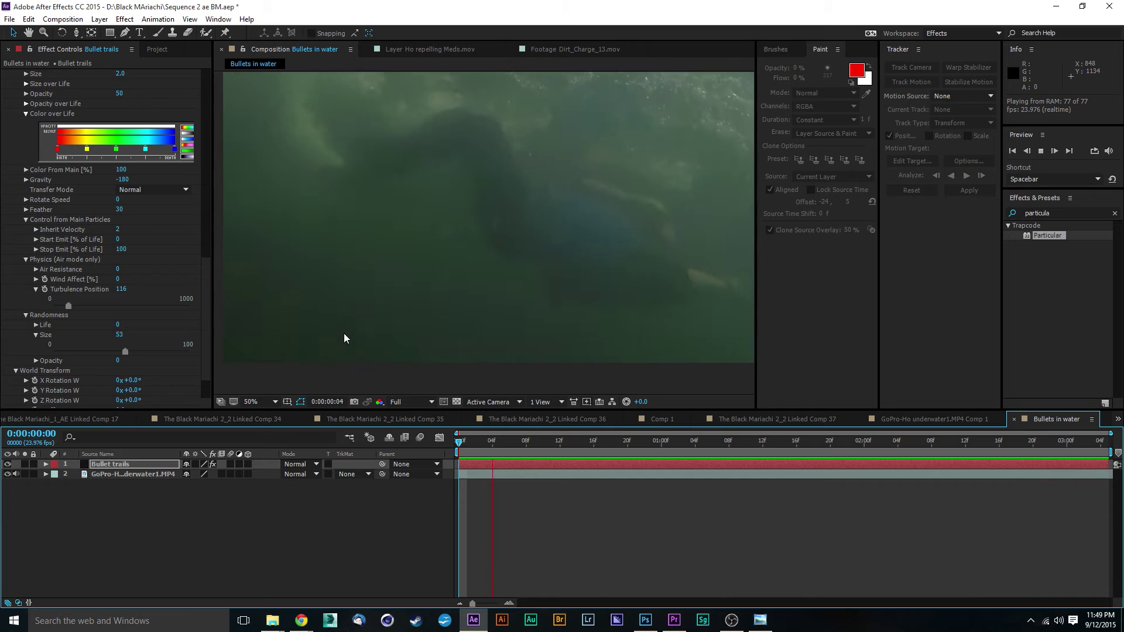
key("space")
Review the Aux System settings and play back the trails, stopping at 0:00:03:00.
left_click_drag(204, 303, 202, 296)
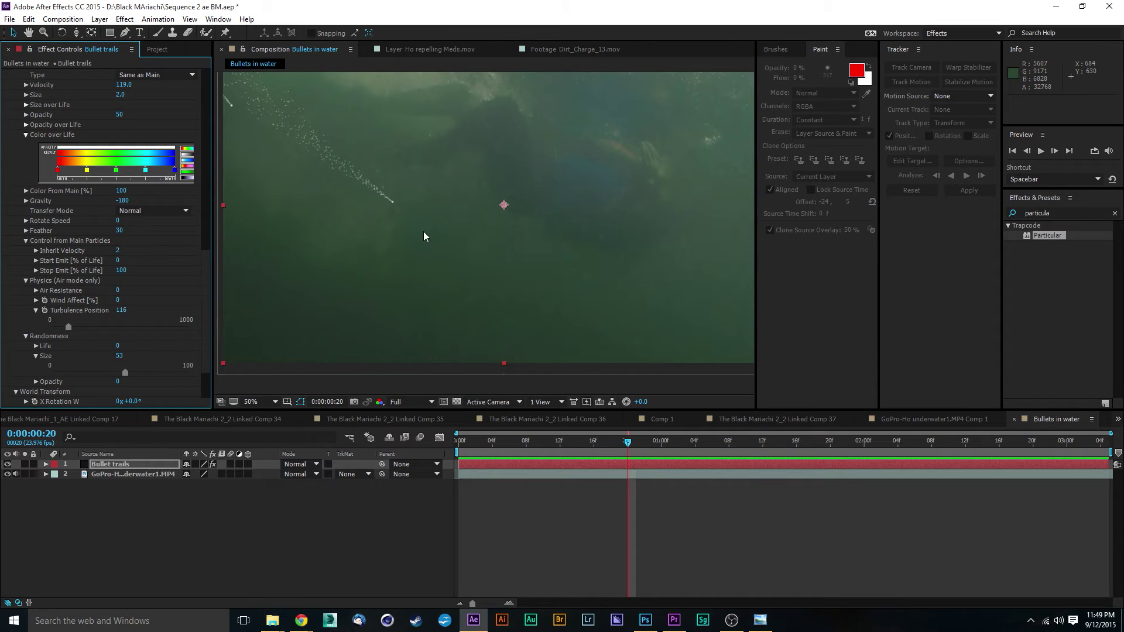
left_click_drag(424, 236, 455, 263)
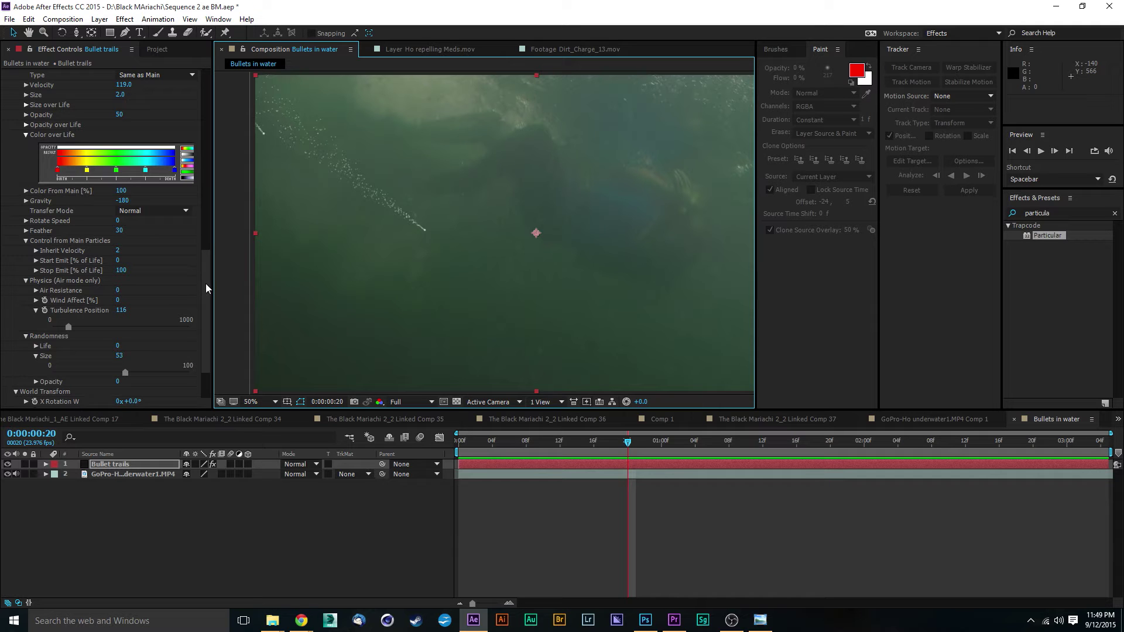
left_click_drag(205, 283, 202, 308)
key("space")
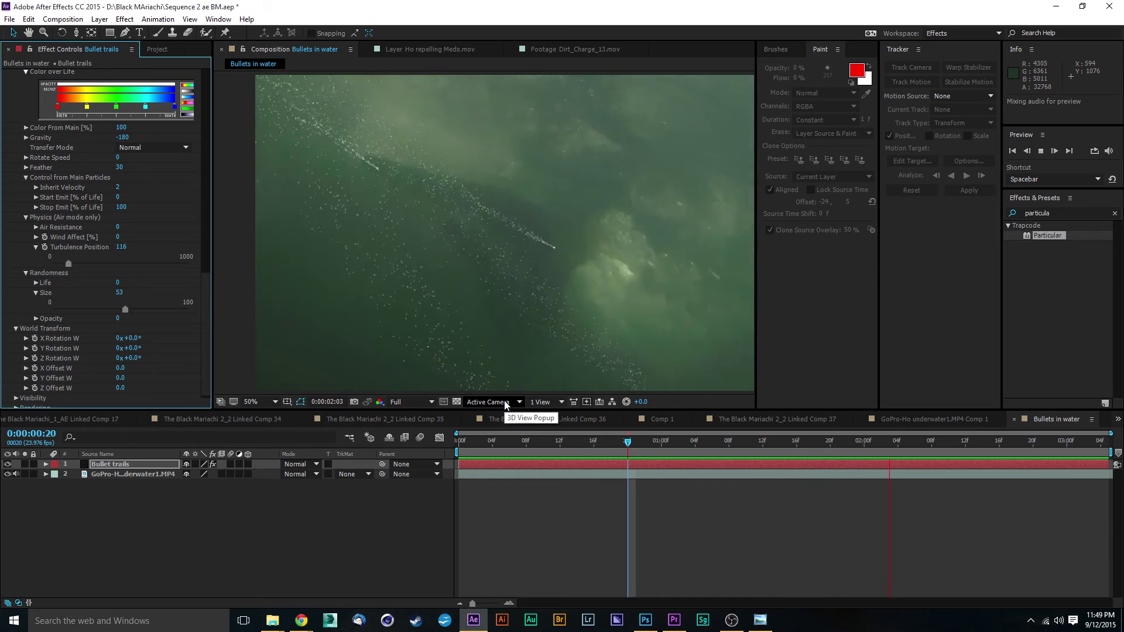
key("space")
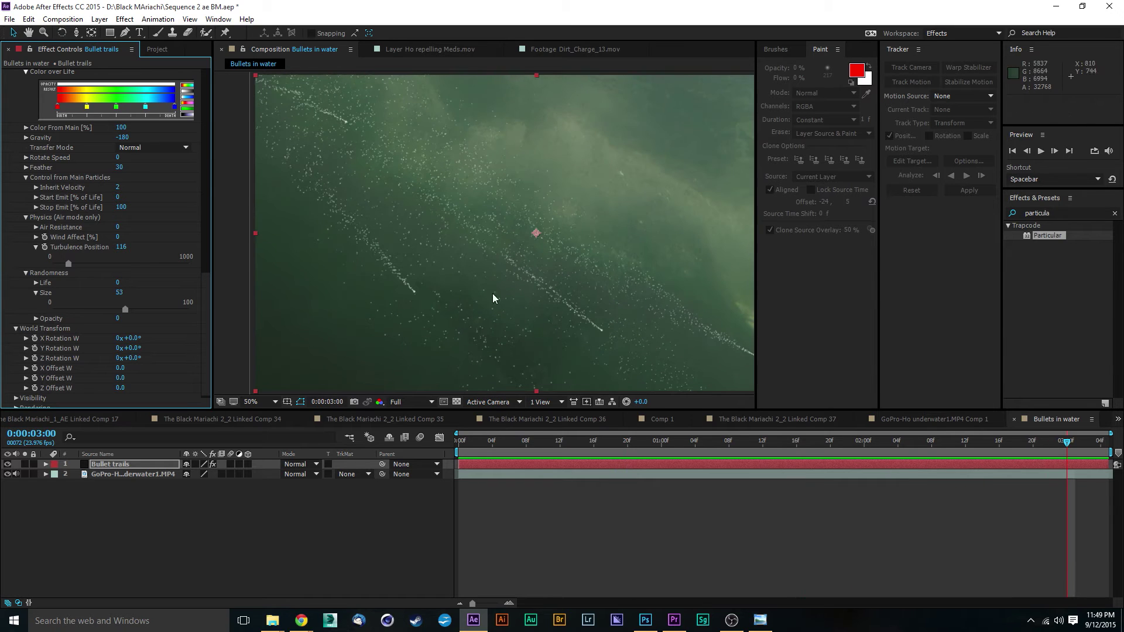
Set the Aux System's Particles/sec to 2053, preview the trails and stop at 0:00:02:14 for a closer look.
left_click_drag(206, 303, 202, 234)
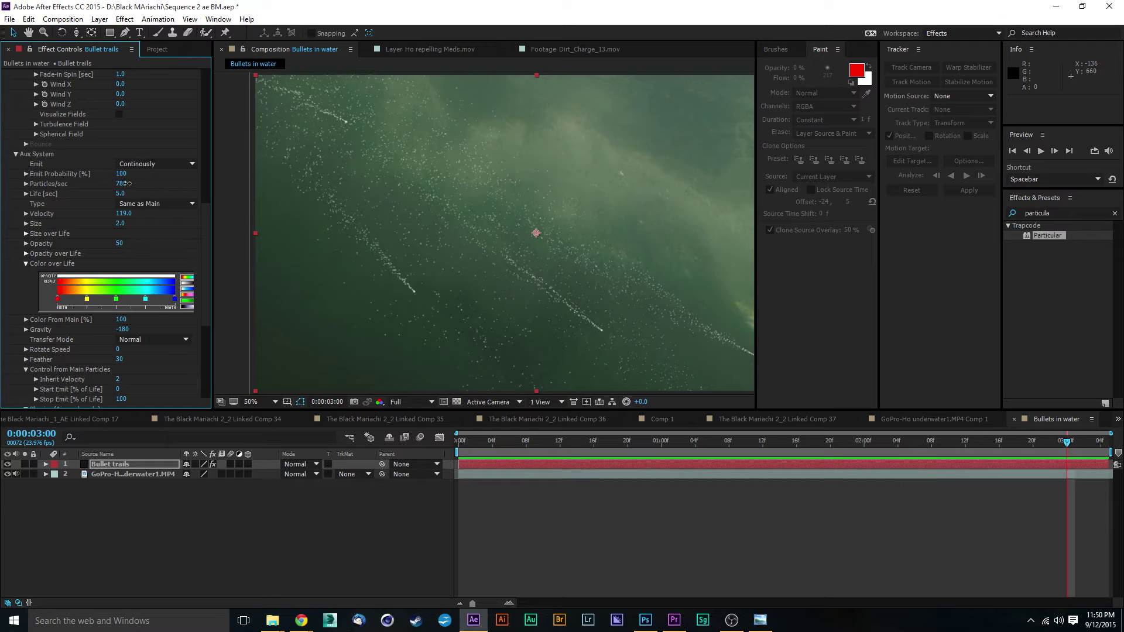
left_click_drag(126, 183, 892, 170)
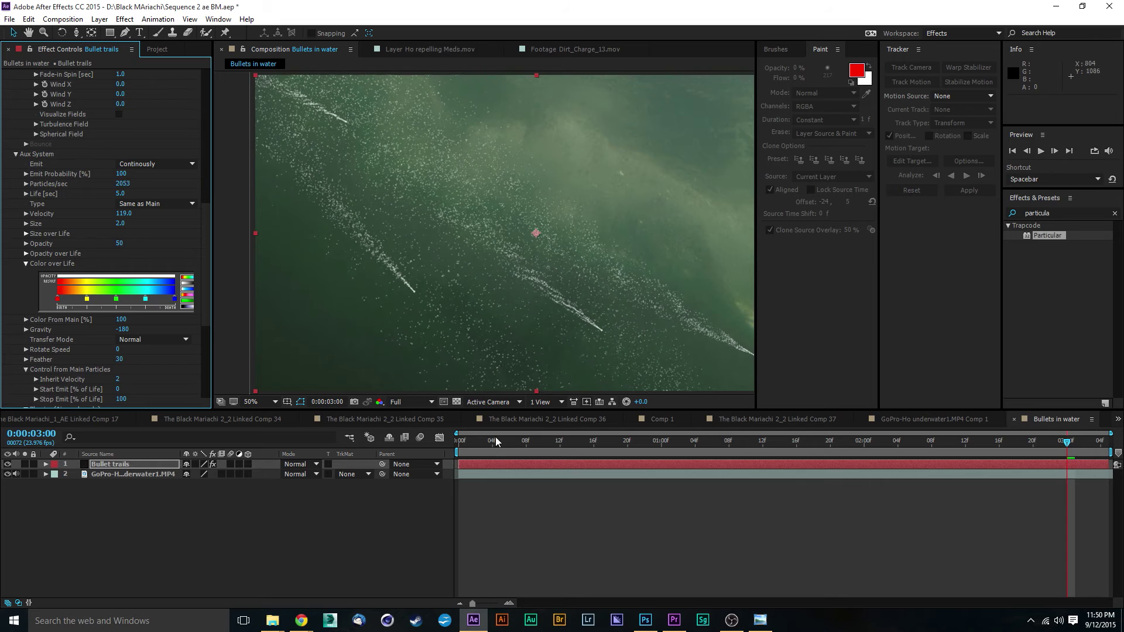
key("space")
key("comma")
key("comma")
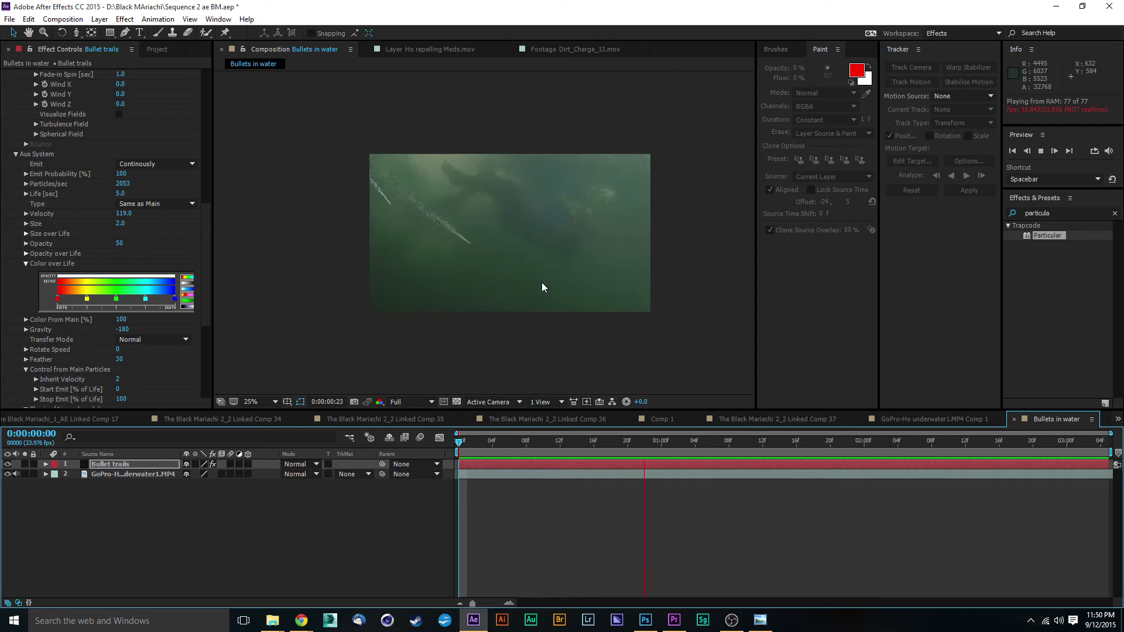
scroll(542, 282, "up", 2)
key("space")
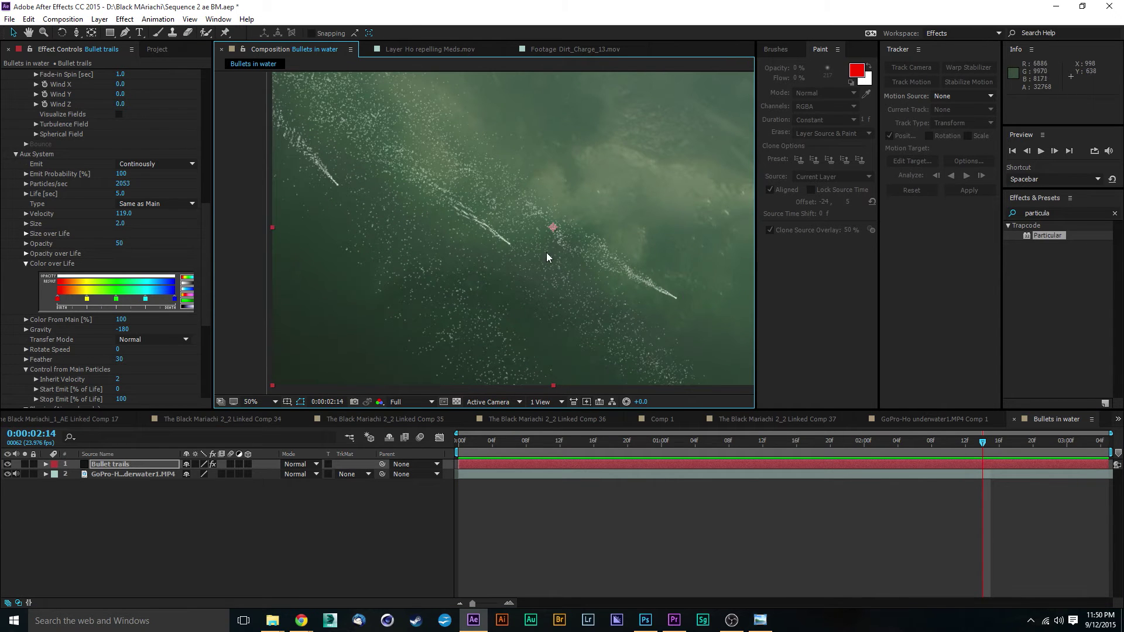
Try a Spin Amplitude of 140 in Particular's Air physics and preview the trails, stopping at 0:00:02:01.
left_click_drag(210, 290, 202, 222)
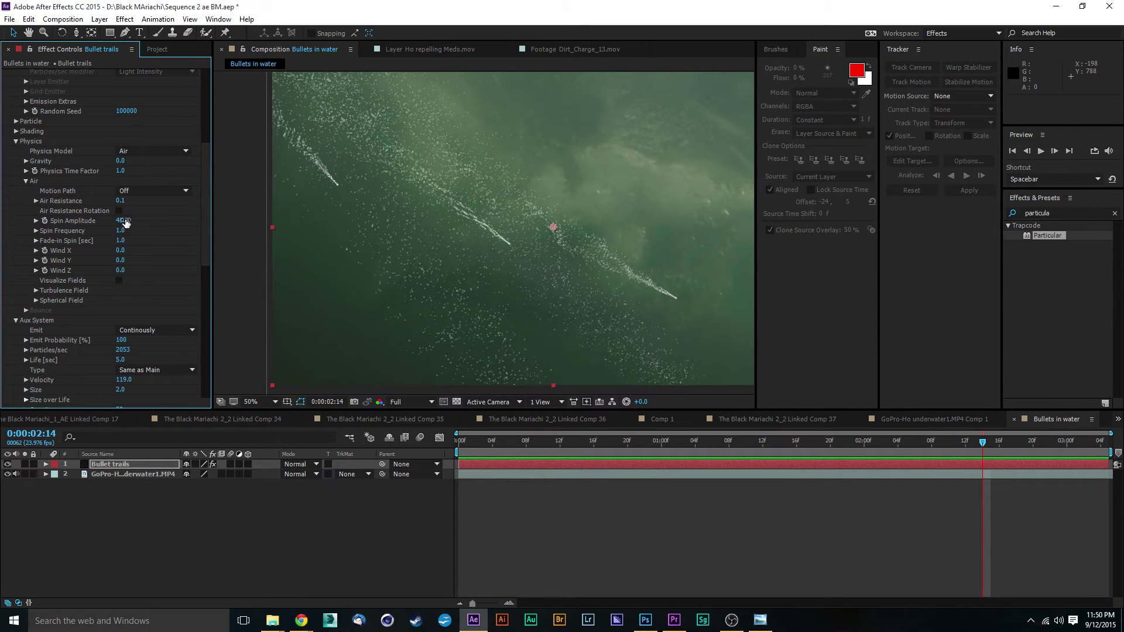
left_click_drag(124, 220, 180, 221)
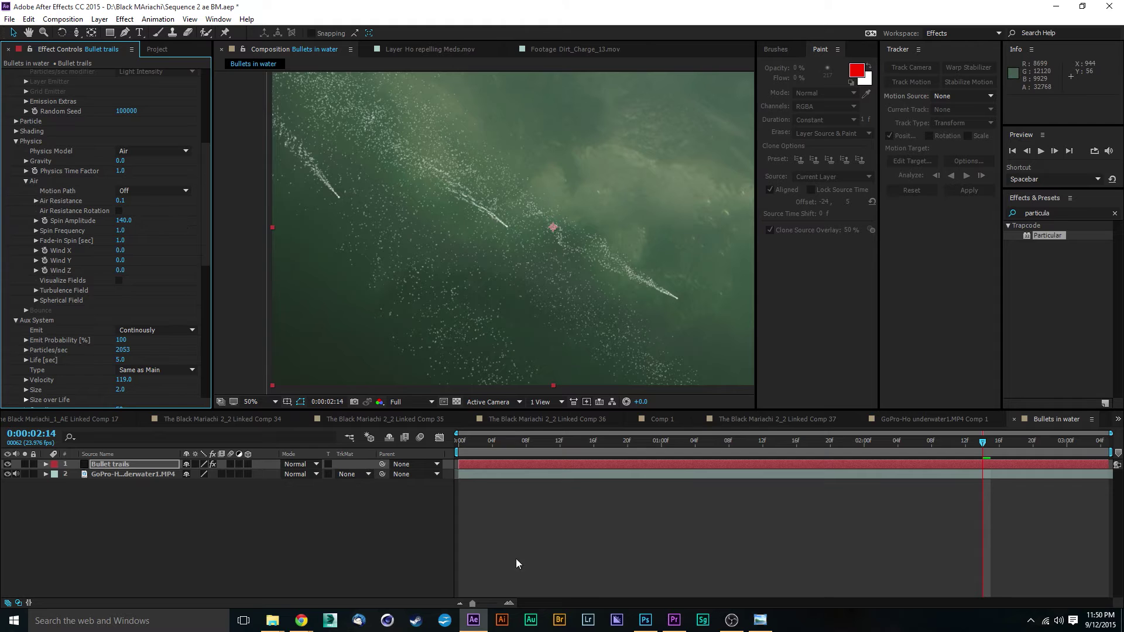
left_click_drag(627, 445, 475, 446)
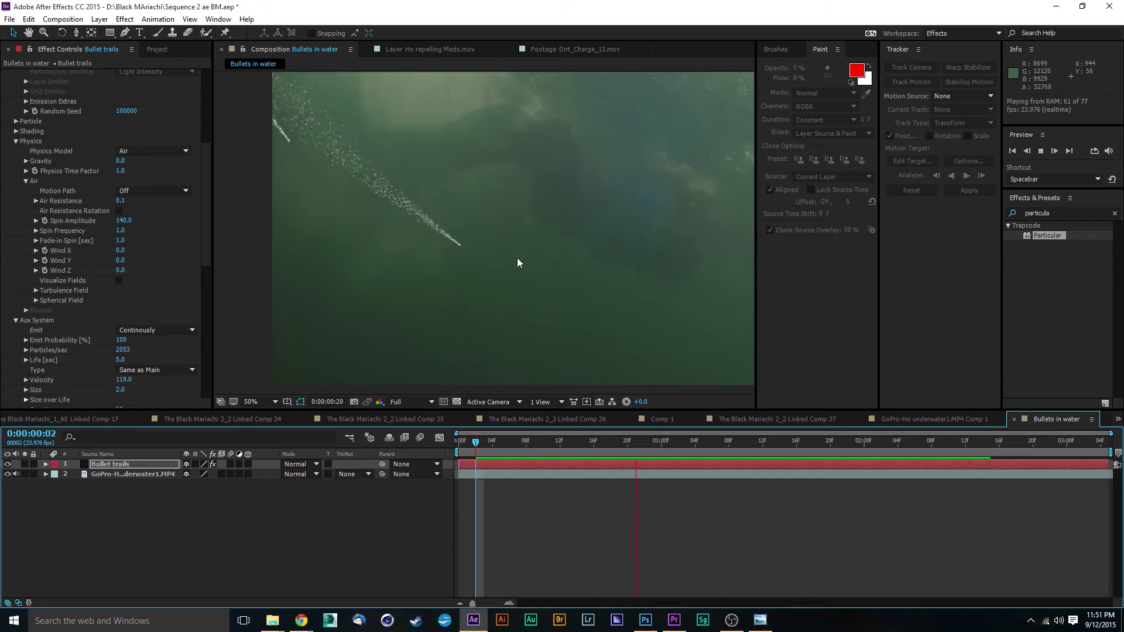
key("space")
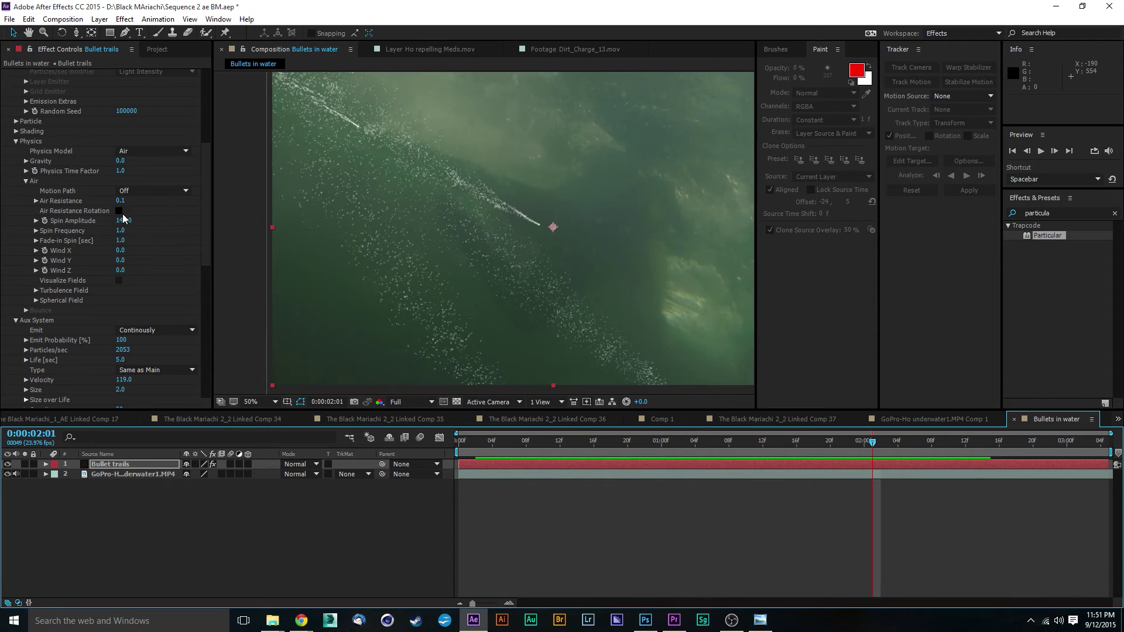
Raise the Spin Amplitude to 429 in the Air physics settings and preview the whole trail animation.
left_click_drag(124, 221, 328, 246)
scroll(475, 226, "down", 1)
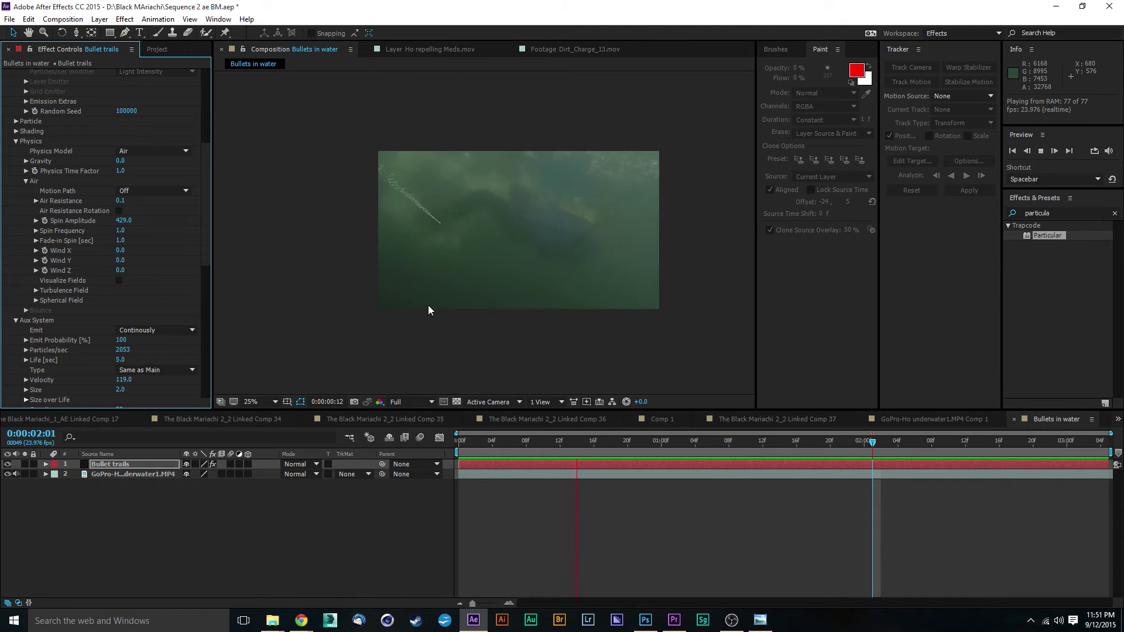
key("space")
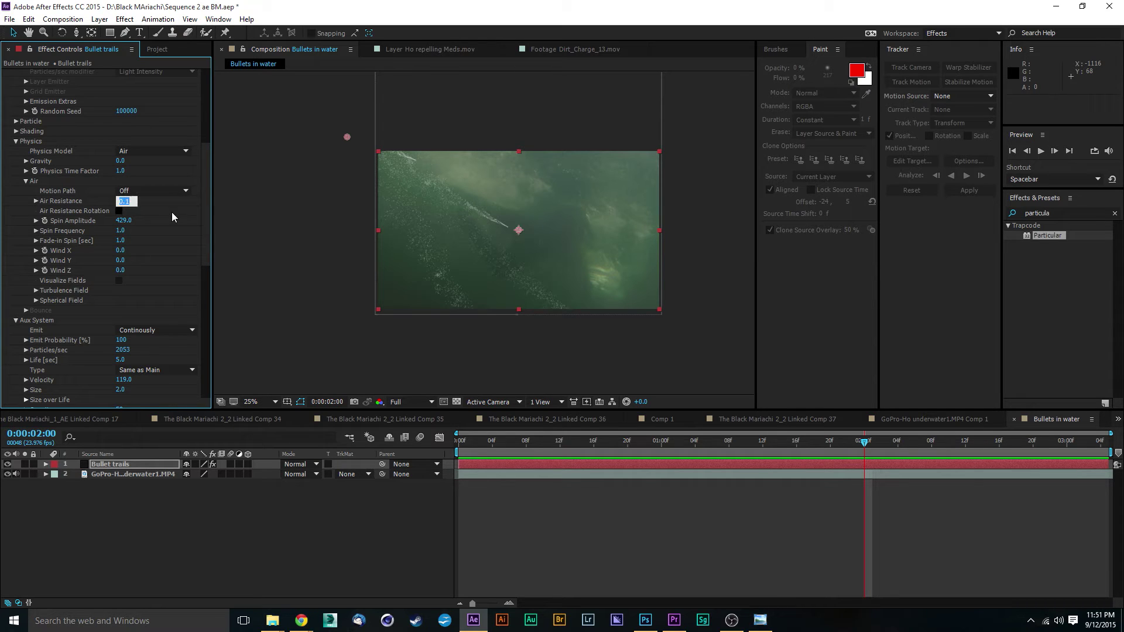
Try an Air Resistance of 0.2 for the main particles and play back the trails, stopping at 0:00:02:07.
type("0.2")
key("Return")
key("space")
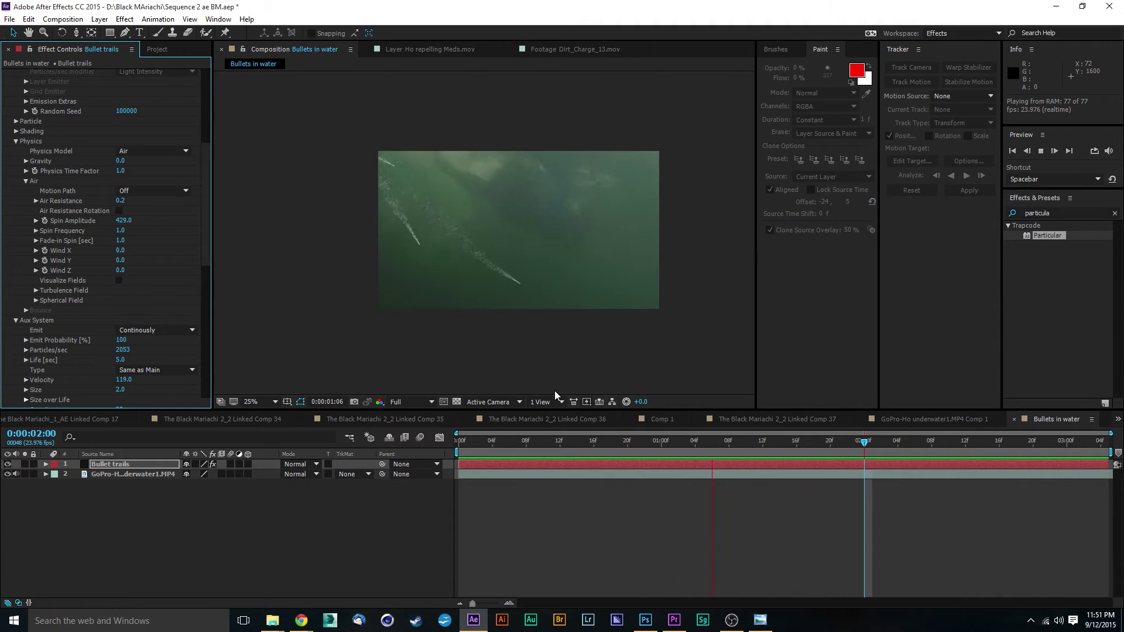
key("space")
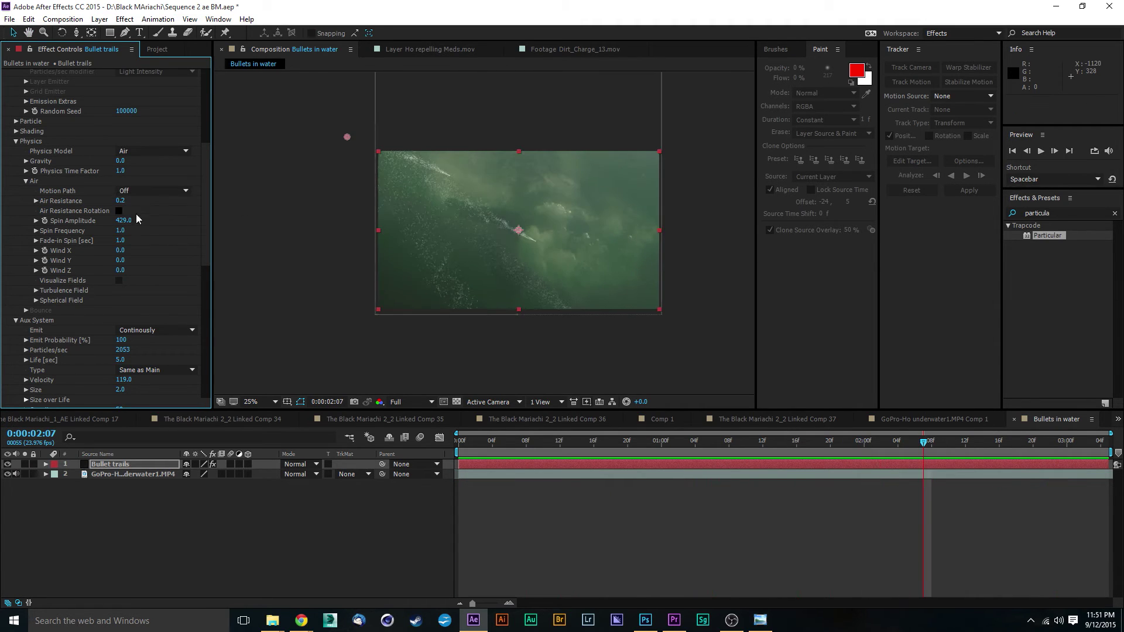
Try an Air Resistance of 0.5 for the main particles and preview the trails.
left_click(126, 199)
type("0.5")
key("Return")
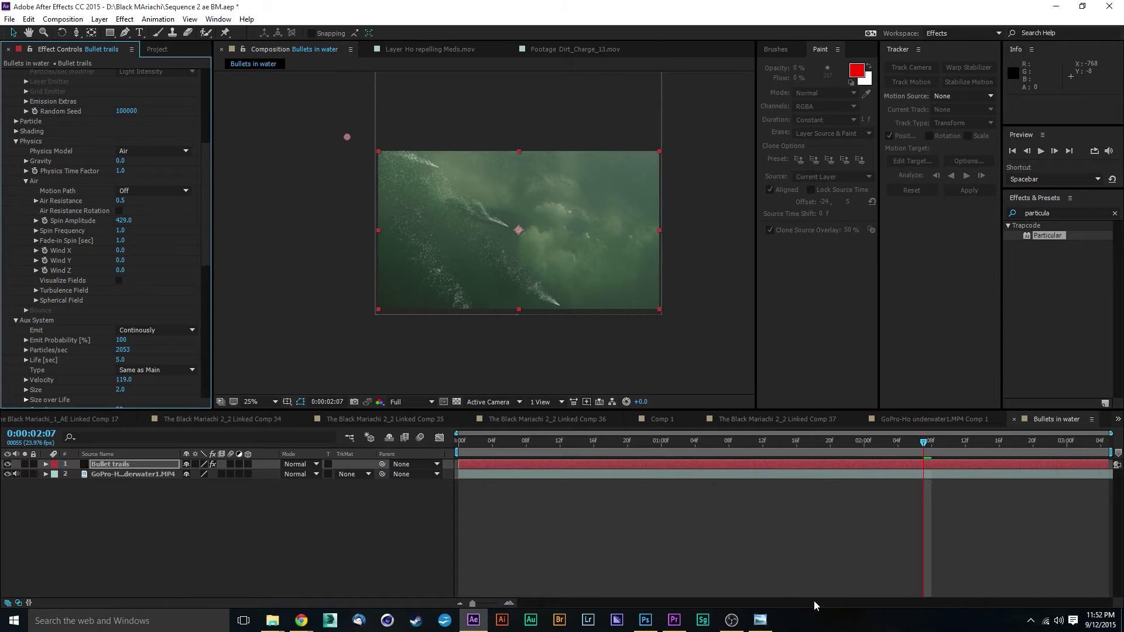
left_click(559, 446)
key("space")
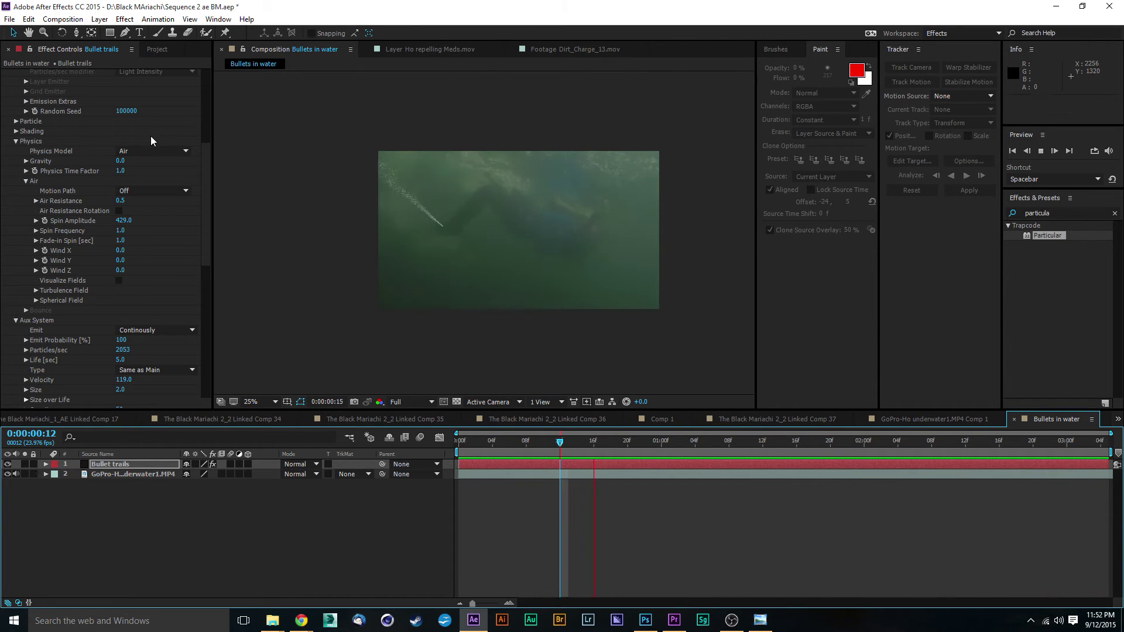
Set the main particles' Air Resistance to 0.3 and preview the bullet trails.
left_click(120, 201)
left_click(120, 201)
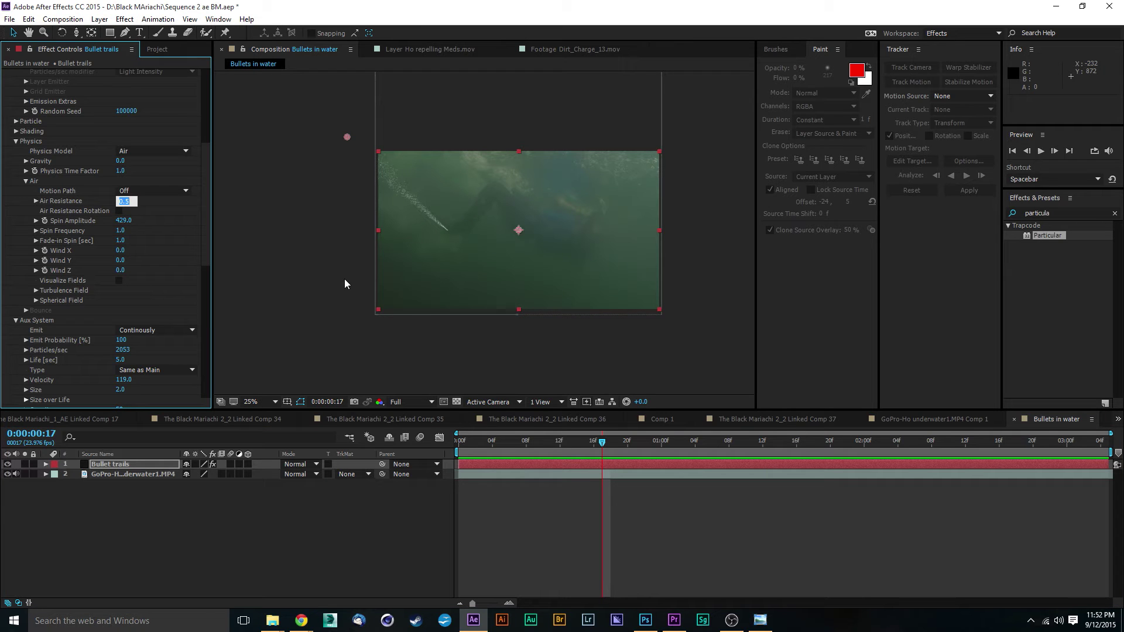
type("0.3")
key("Return")
key("space")
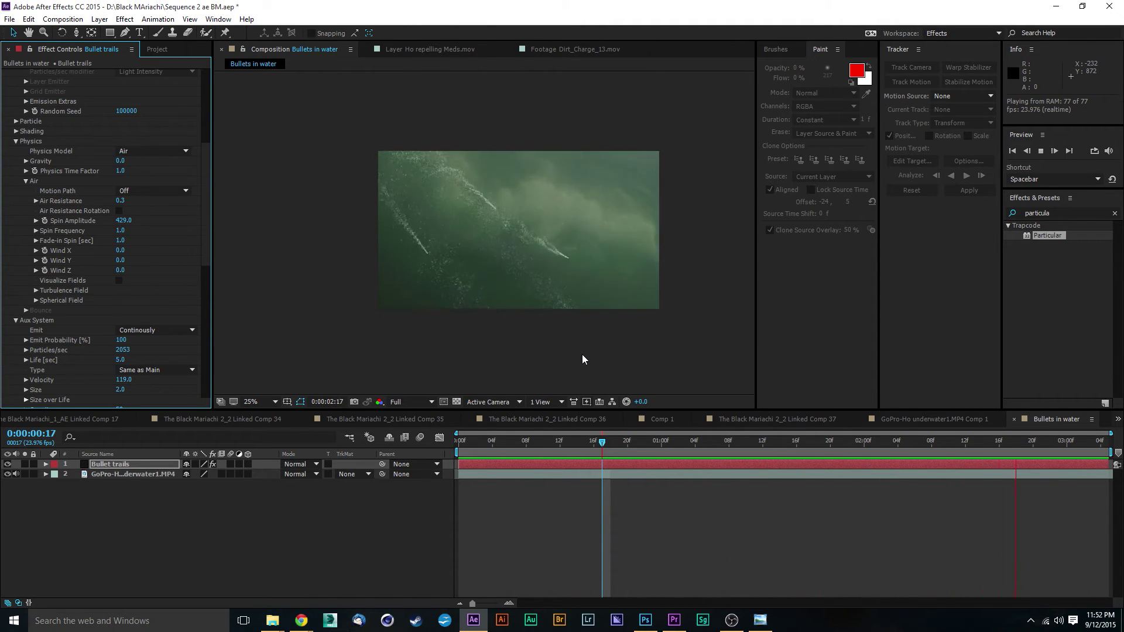
key("space")
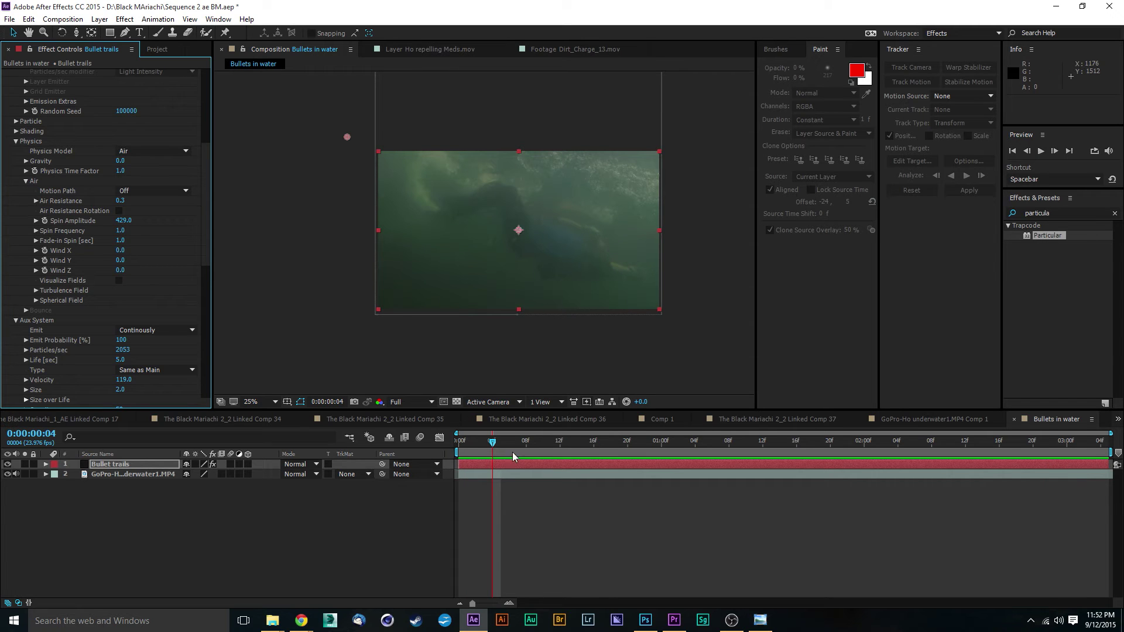
Examine the bubble trails up close at 0:00:01:18 and look over the Particular physics settings.
left_click_drag(492, 442, 815, 447)
scroll(342, 216, "up", 4)
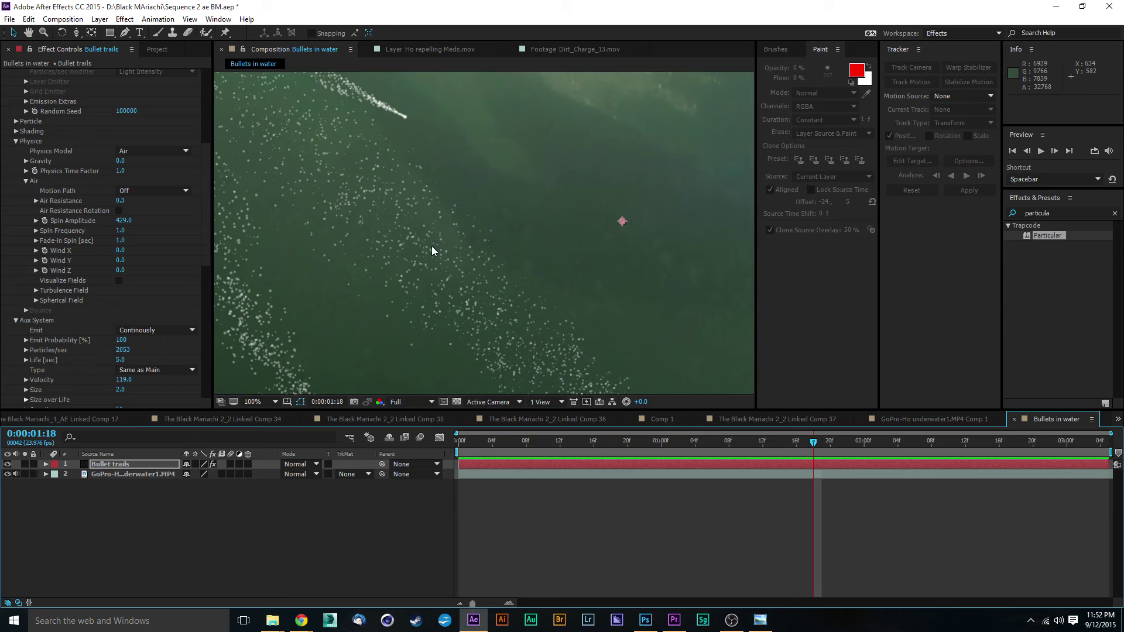
left_click_drag(431, 246, 529, 258)
scroll(506, 257, "up", 1)
left_click_drag(394, 221, 413, 240)
scroll(518, 259, "down", 1)
scroll(518, 258, "down", 1)
scroll(445, 272, "up", 1)
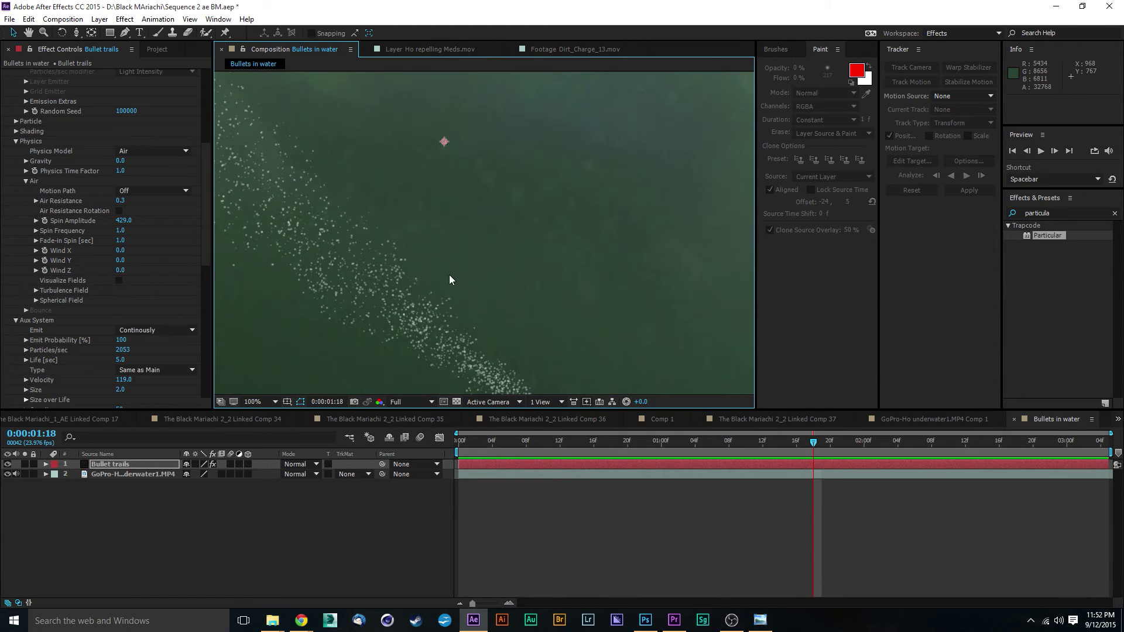
scroll(450, 279, "down", 1)
left_click_drag(258, 184, 342, 200)
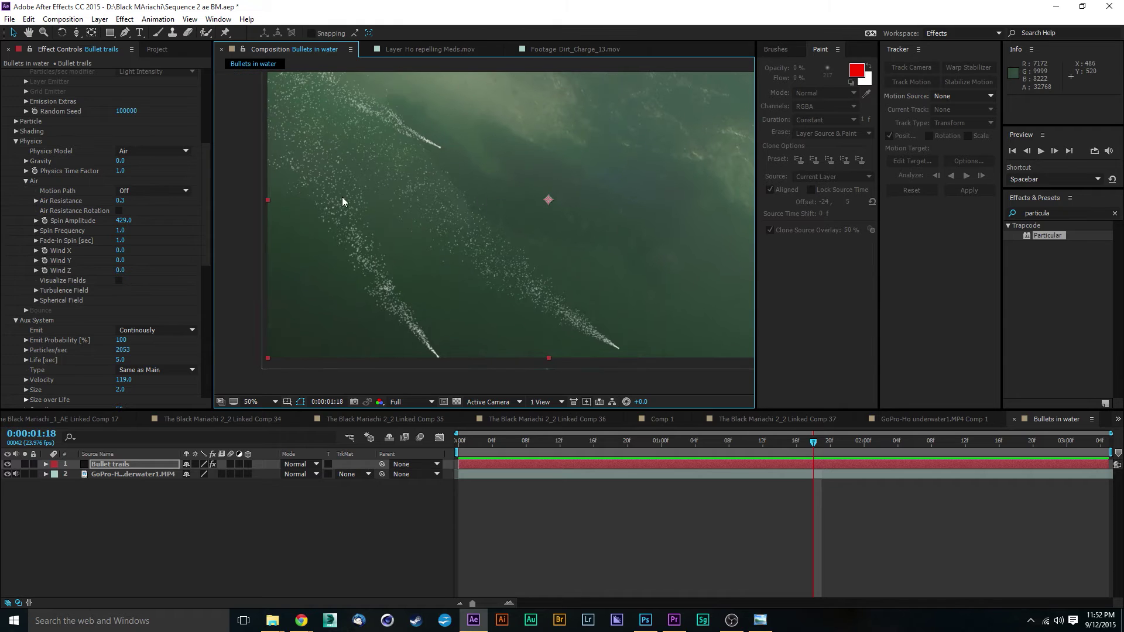
left_click_drag(206, 230, 203, 206)
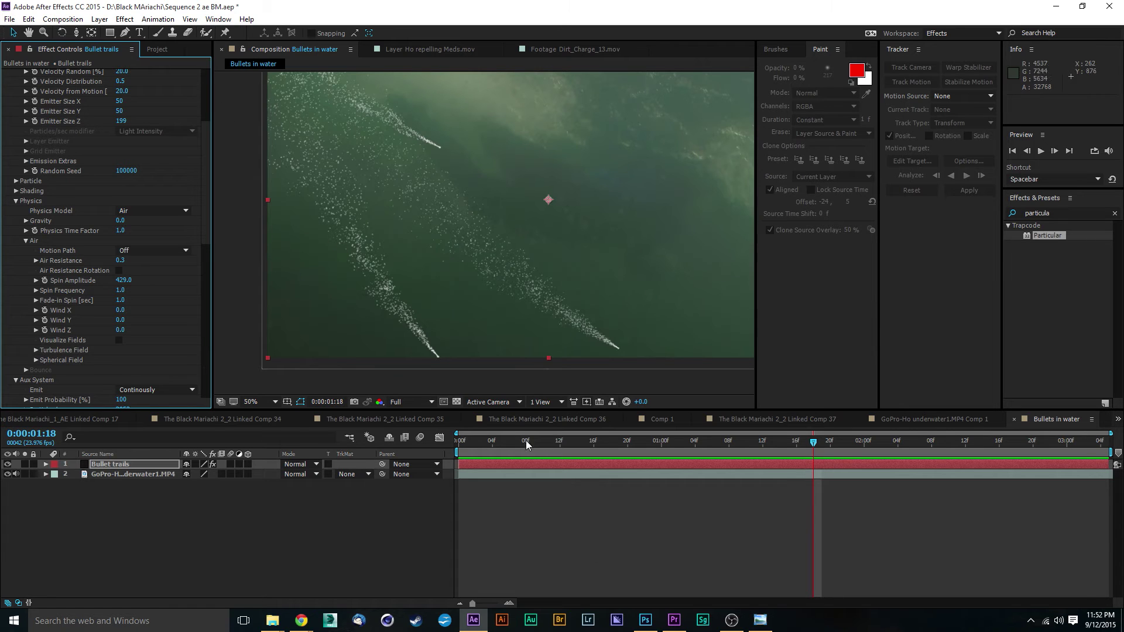
Add the bullet image 7mmhuntingvld.PNG from the project to the composition, above the Bullet trails layer.
left_click(156, 51)
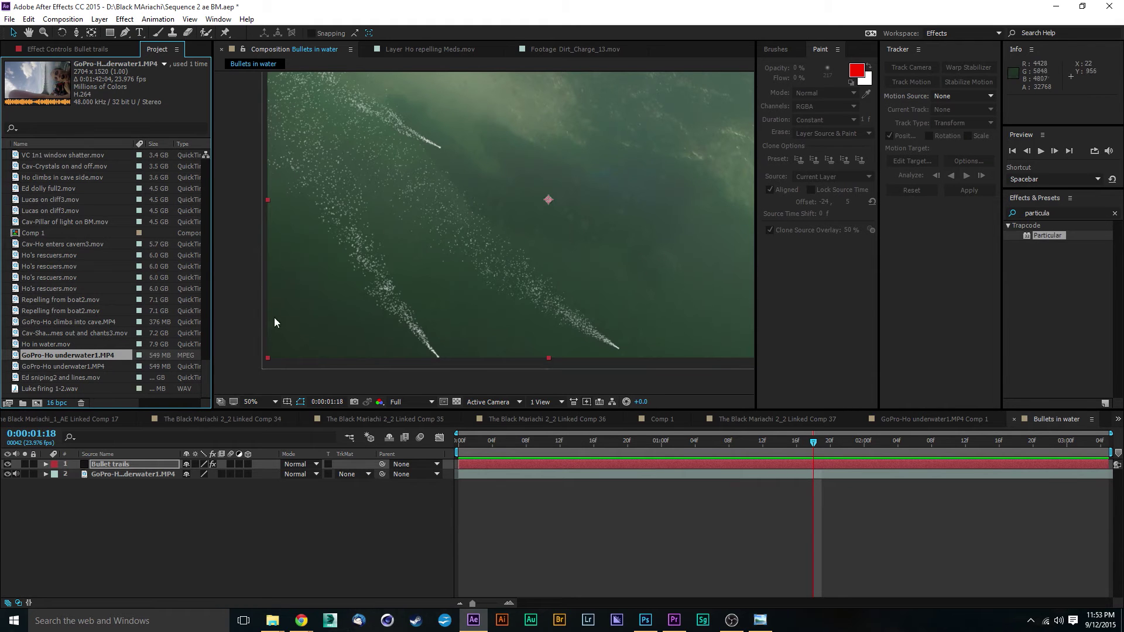
left_click_drag(201, 353, 208, 196)
left_click_drag(33, 265, 141, 464)
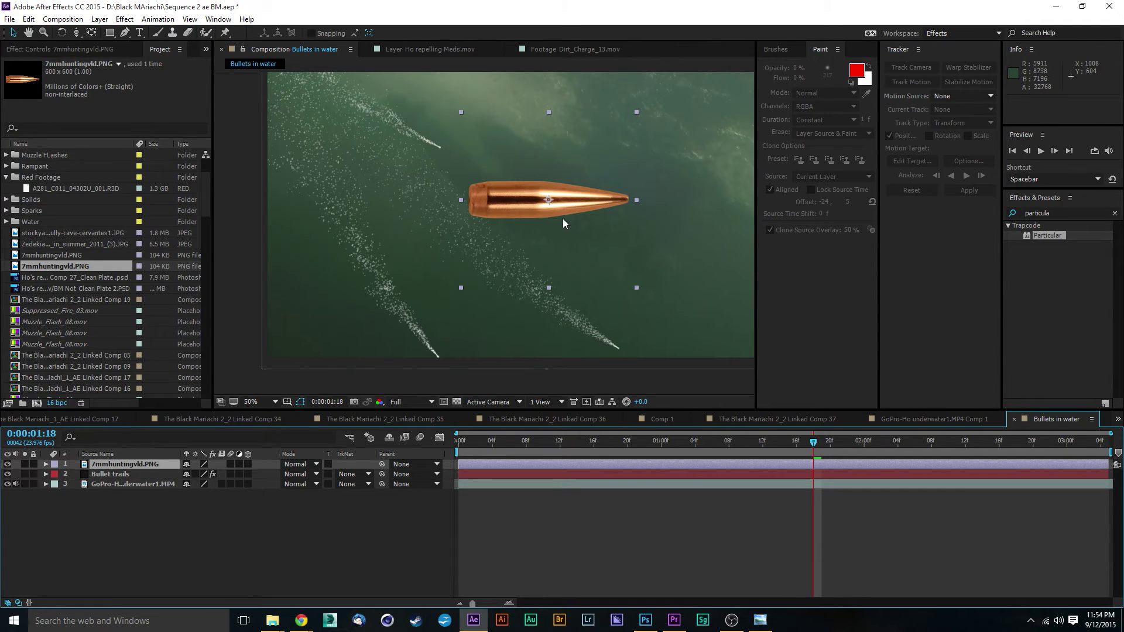
Find the Curves effect by searching for "curves" and apply it to the 7mmhuntingvld.PNG layer.
key("period")
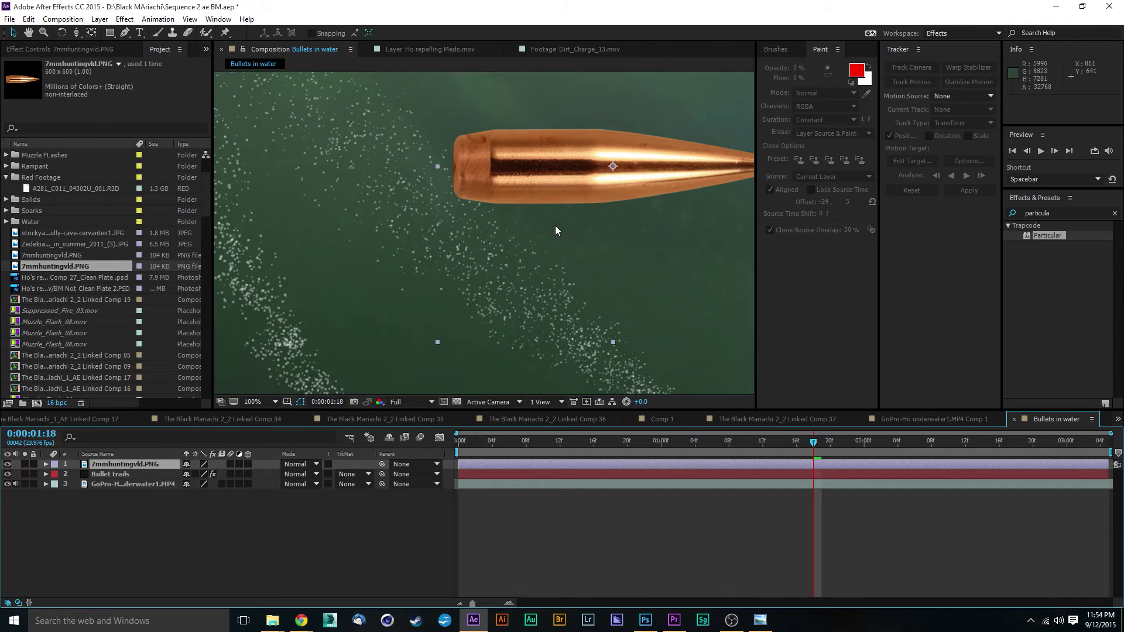
key("comma")
left_click_drag(595, 226, 455, 226)
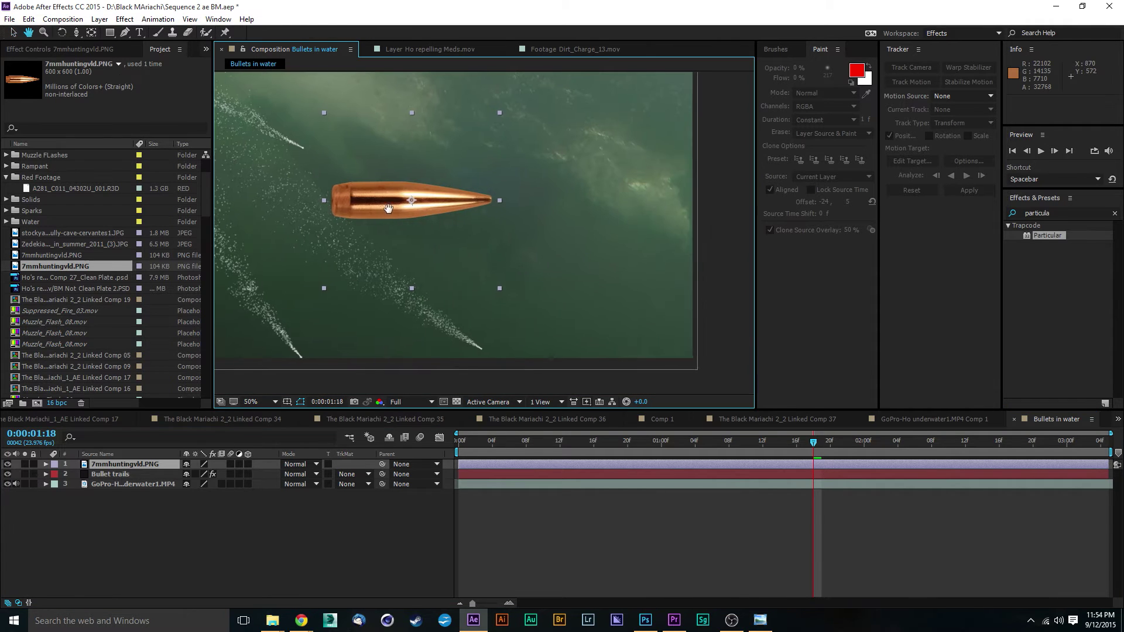
left_click_drag(388, 209, 446, 197)
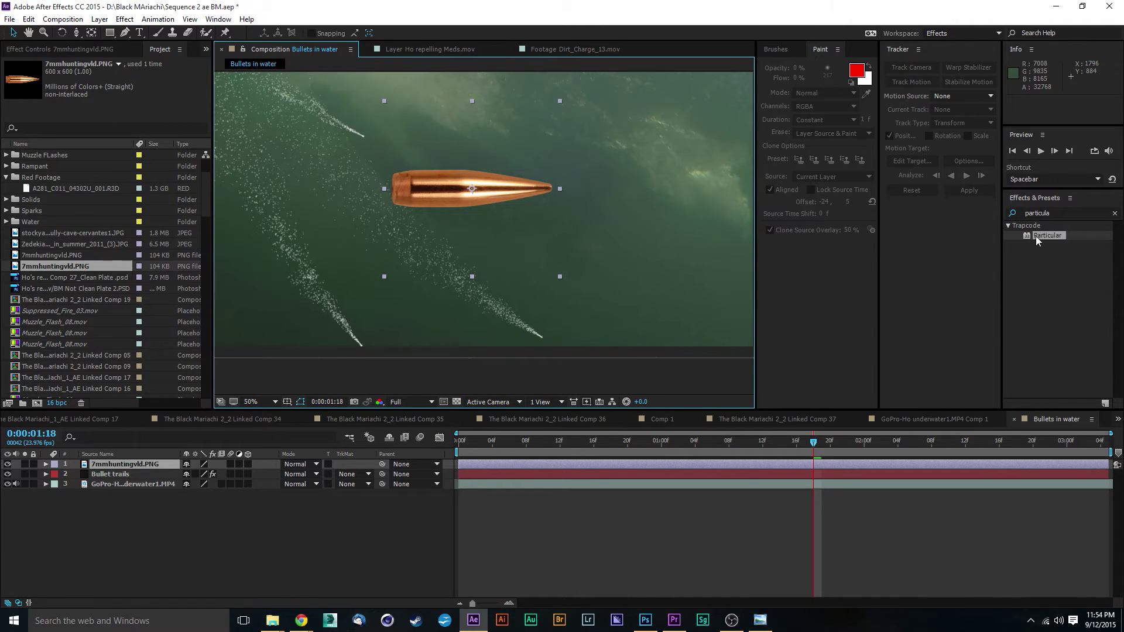
left_click_drag(1072, 213, 844, 198)
key("BackSpace")
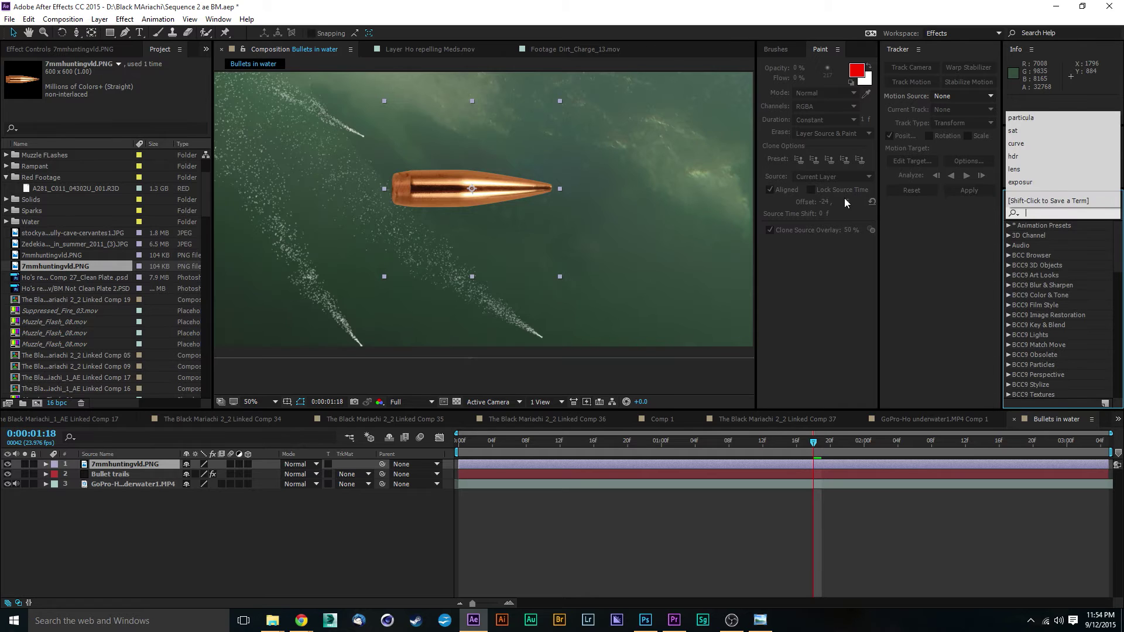
type("curves")
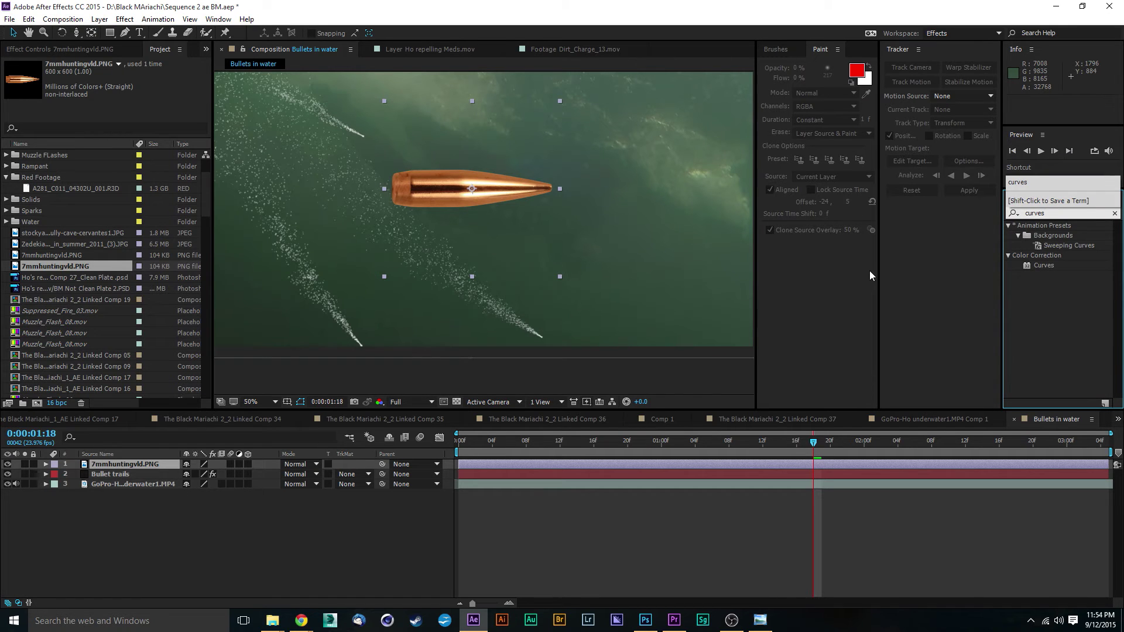
left_click_drag(1036, 267, 487, 462)
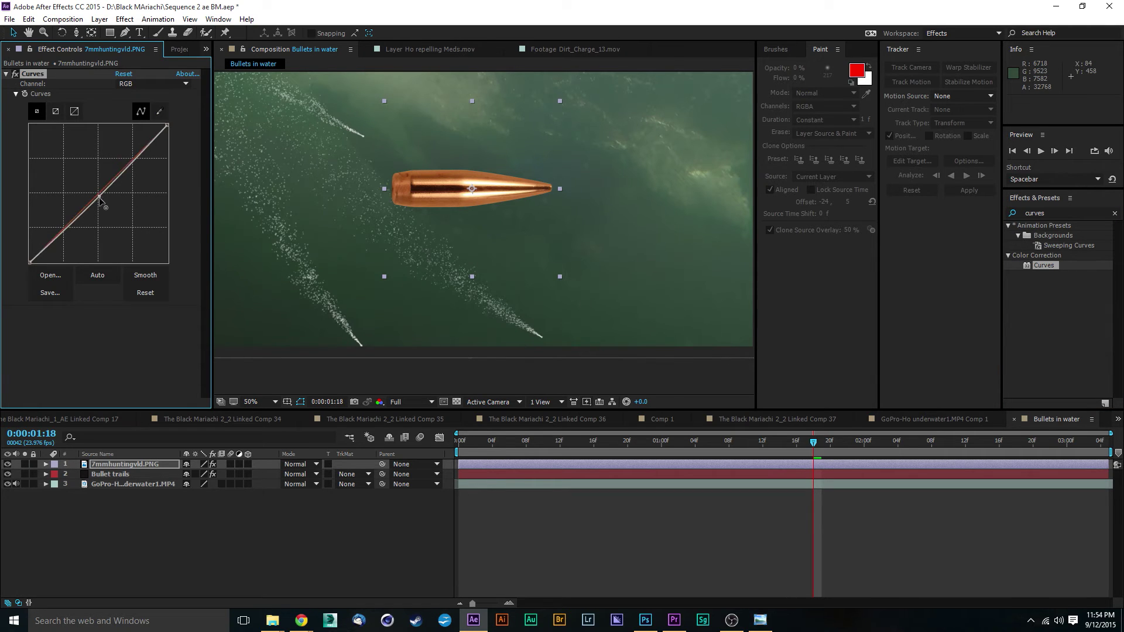
Lower the midtones of the RGB and Red curves to darken the bullet image and reduce its red tint.
left_click_drag(100, 198, 117, 207)
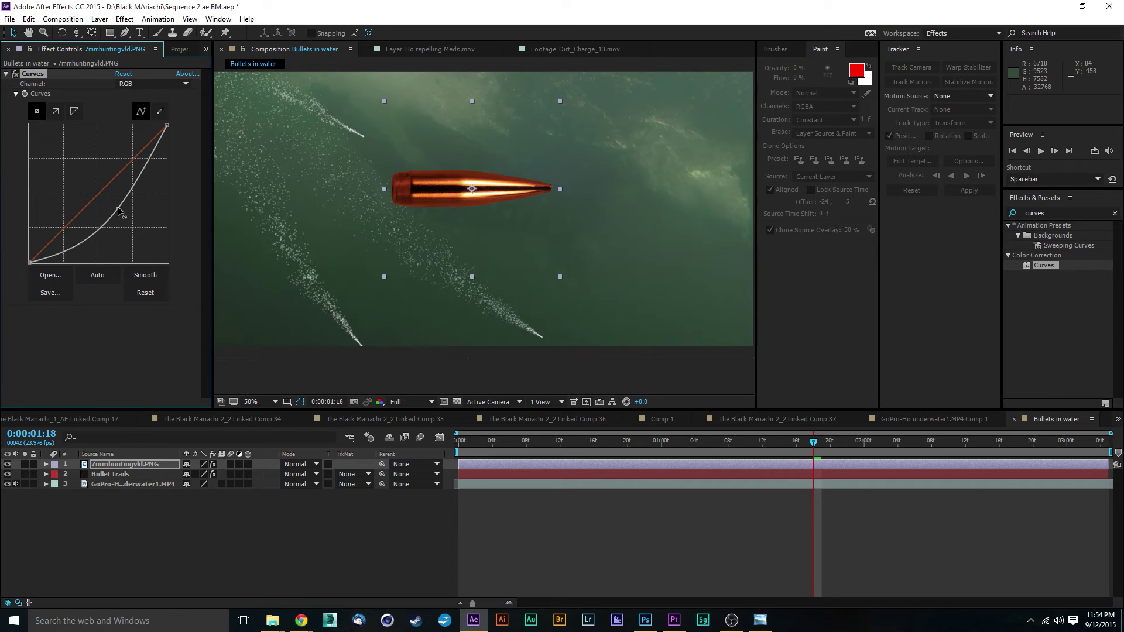
left_click(138, 85)
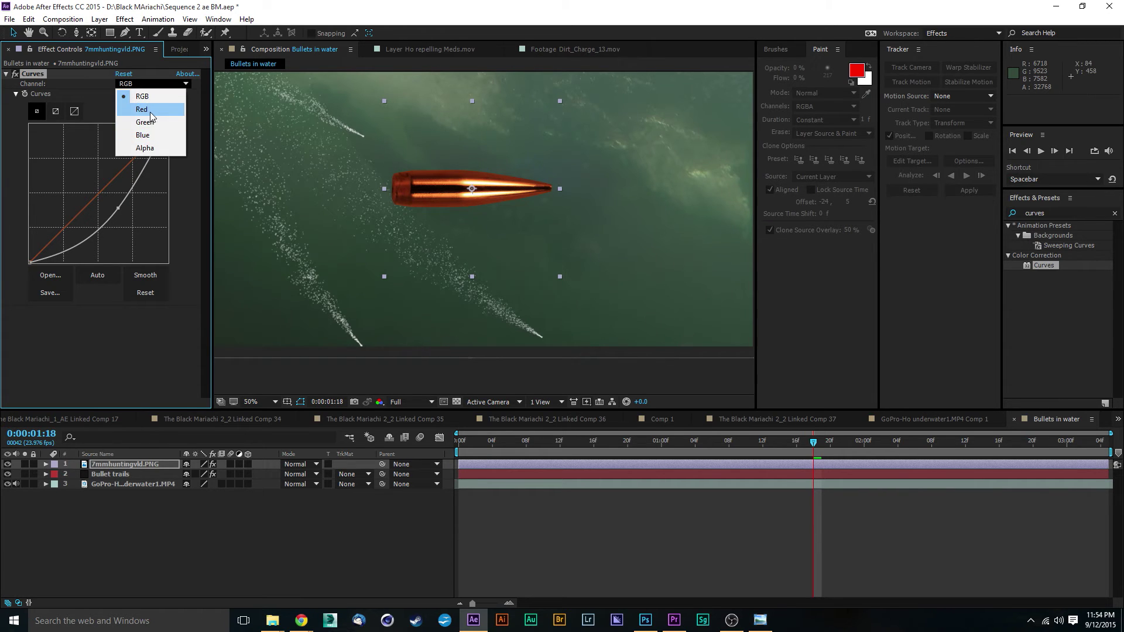
left_click(142, 109)
left_click_drag(99, 193, 117, 215)
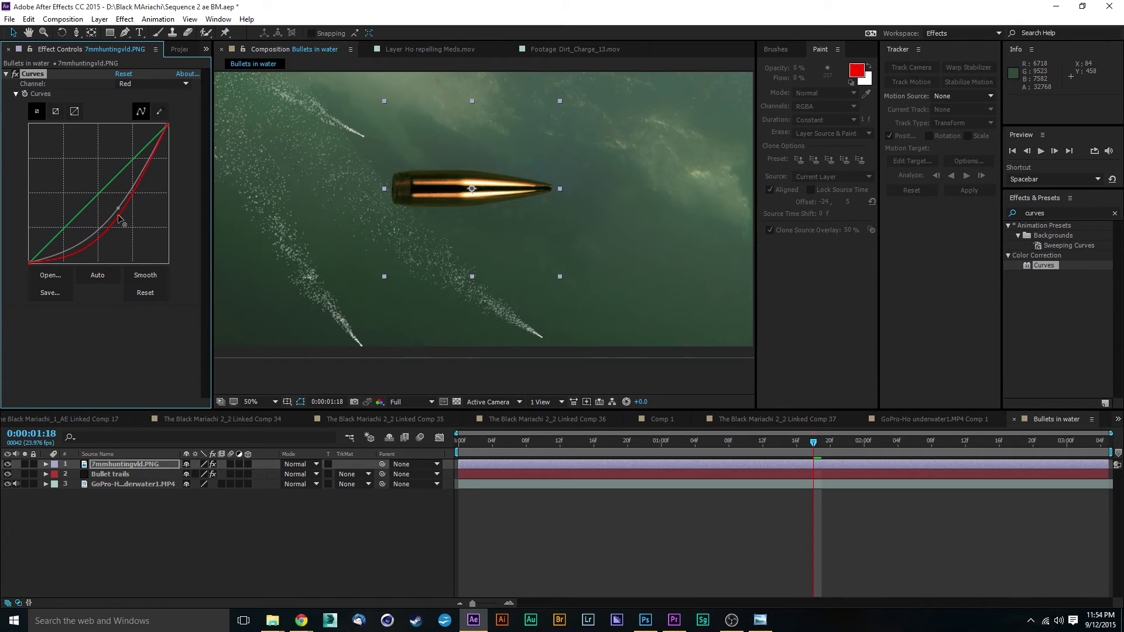
Raise the midtones of the bullet's Blue curve and lift its Green curve slightly to match the underwater footage.
left_click(149, 84)
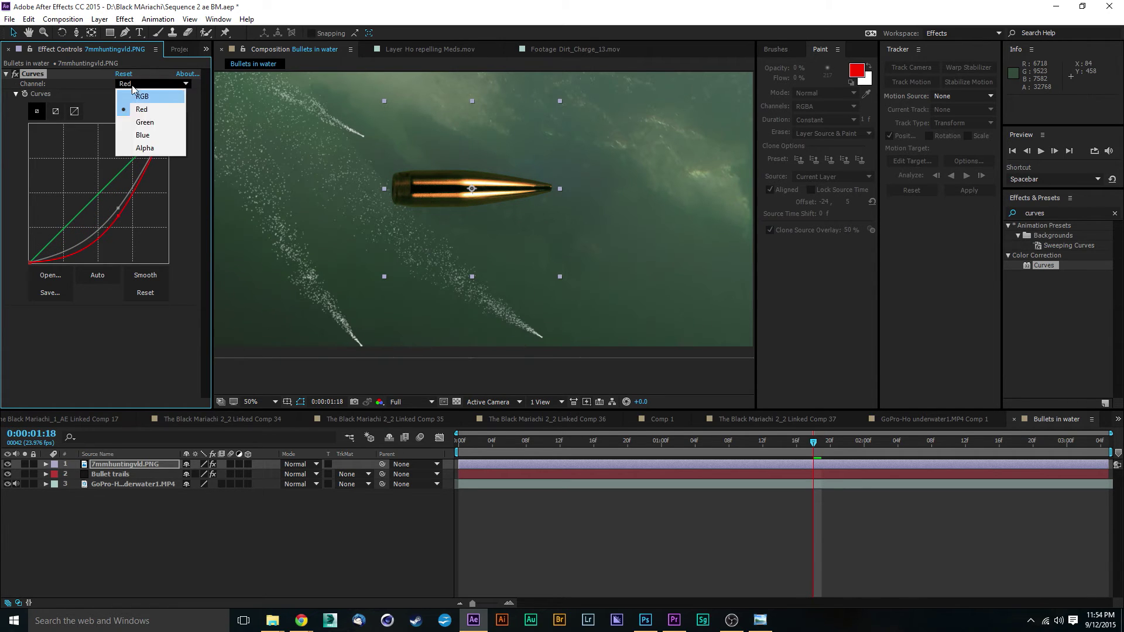
left_click(133, 136)
left_click_drag(102, 192, 85, 180)
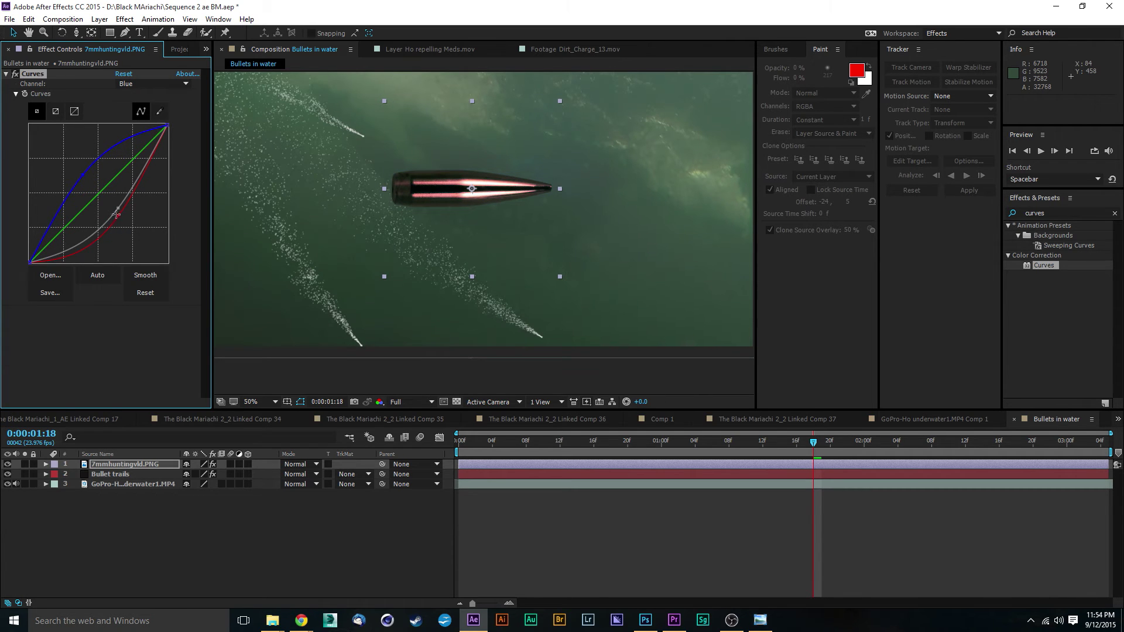
left_click_drag(117, 215, 97, 189)
left_click(138, 91)
left_click(134, 121)
left_click(84, 172)
left_click(97, 191)
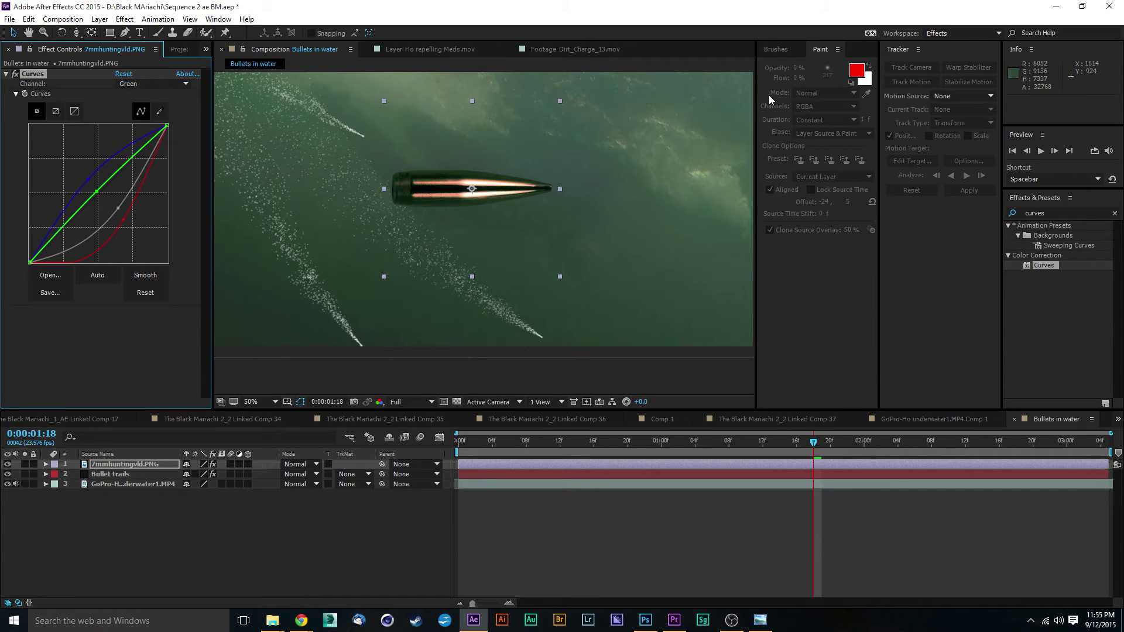
Move the 7mmhuntingvld.PNG layer to the bottom of the layer stack, beneath the GoPro footage.
left_click(732, 243)
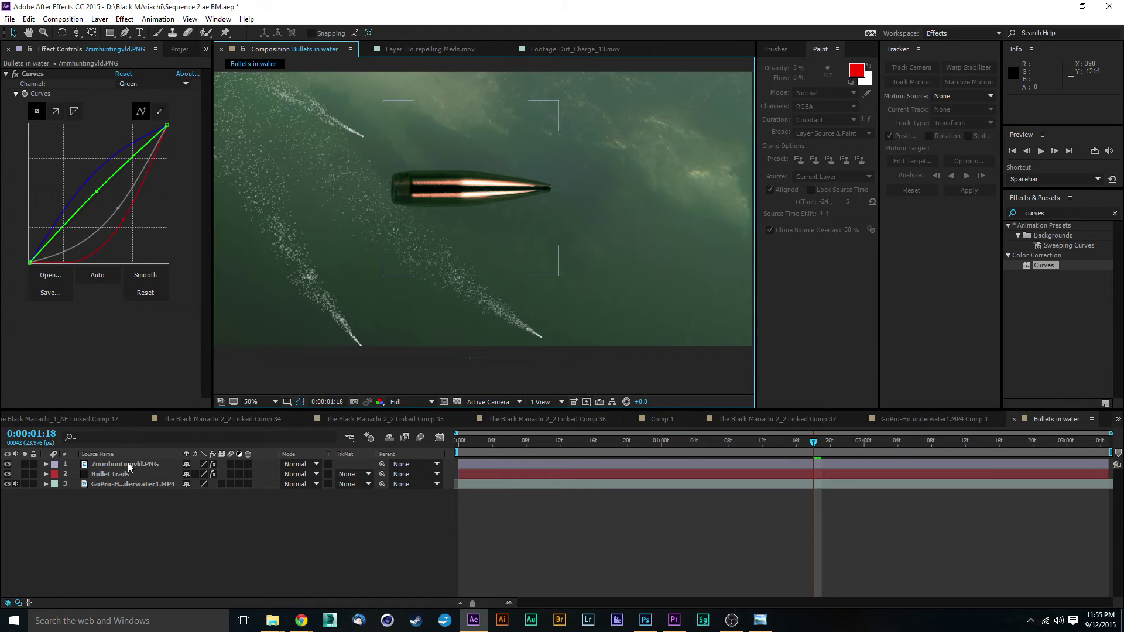
left_click_drag(128, 463, 143, 533)
Change the particle type of the Bullet trails layer's Particular effect to Sprite.
left_click(109, 464)
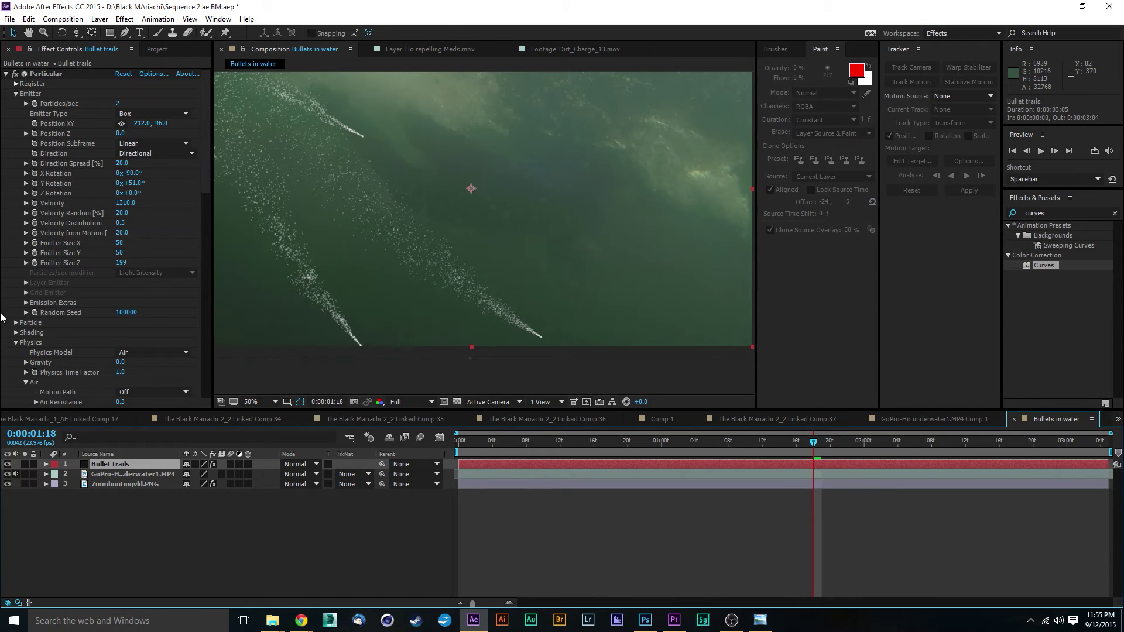
left_click(16, 322)
scroll(15, 323, "down", 4)
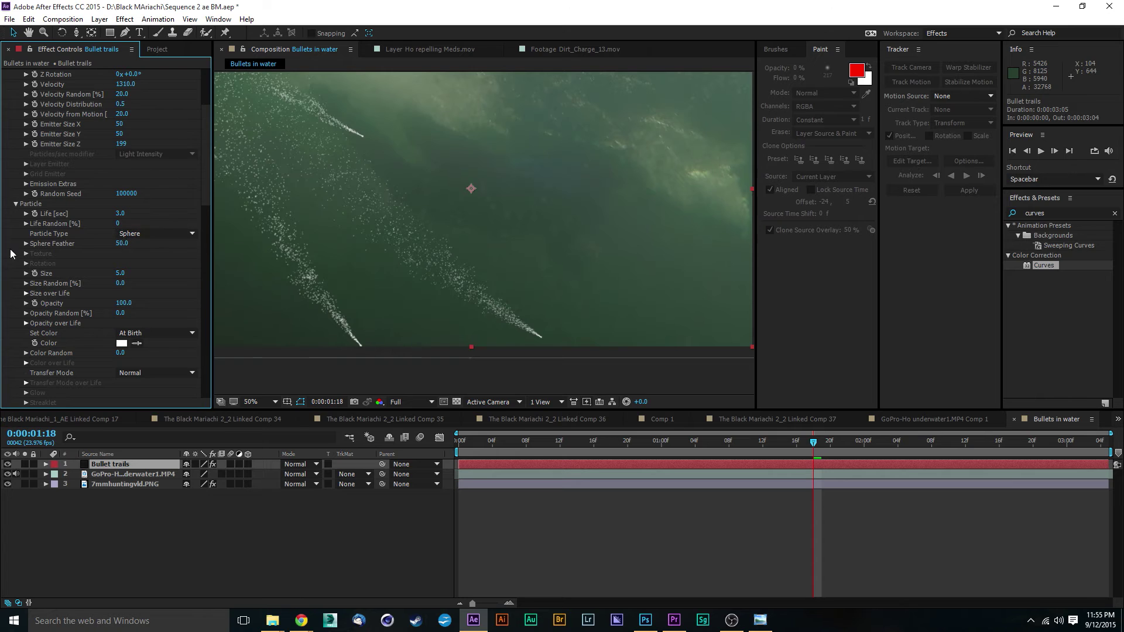
left_click(157, 235)
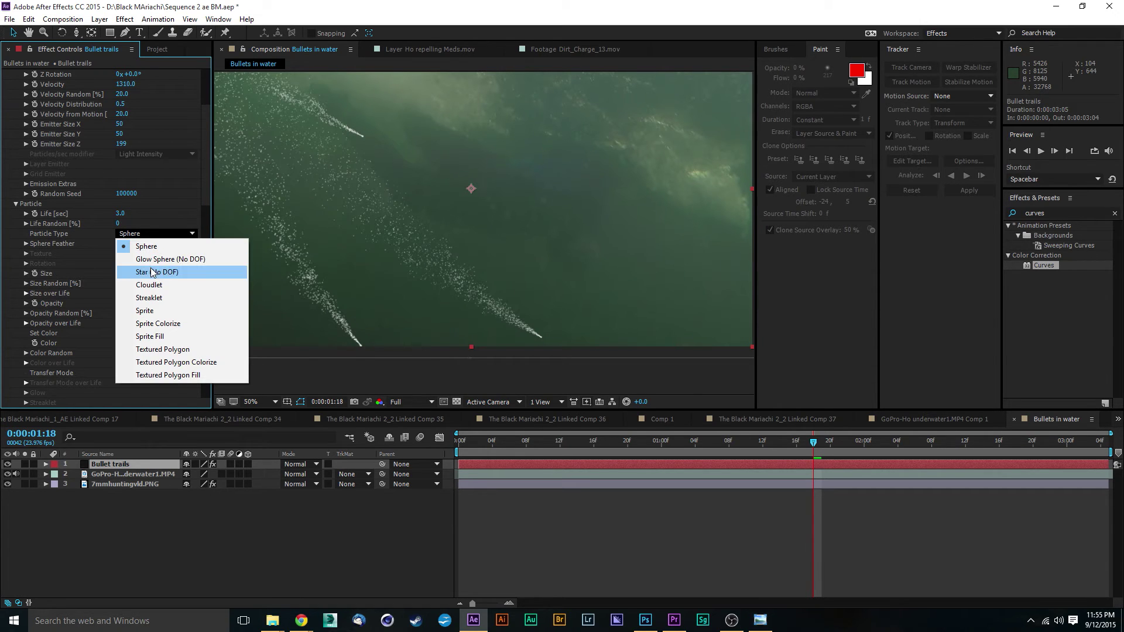
left_click(155, 310)
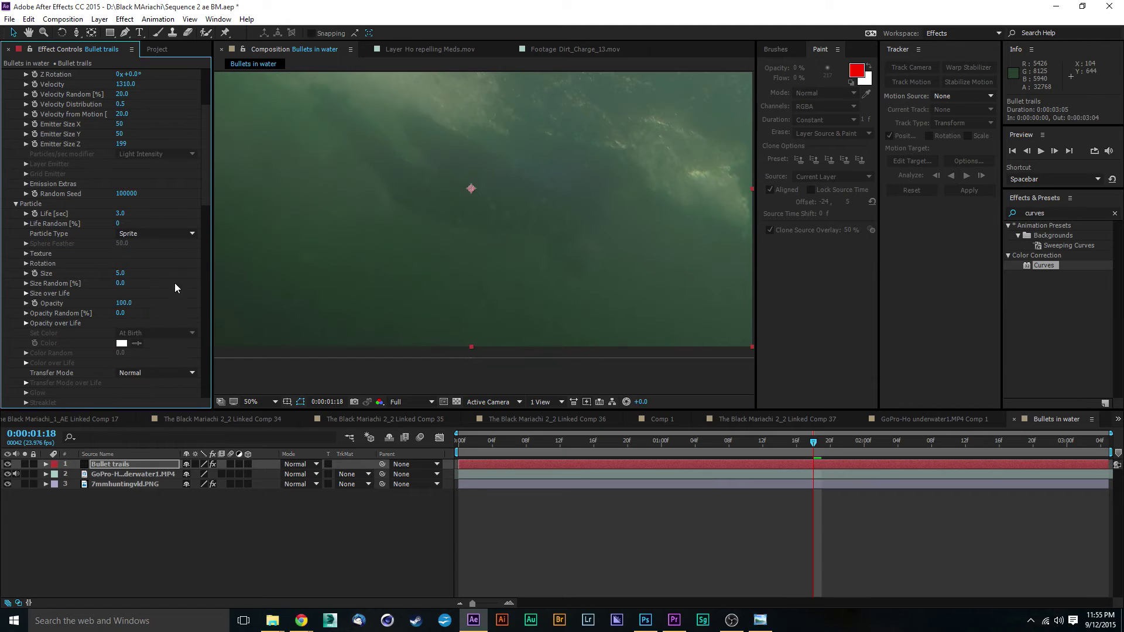
Use the 7mmhuntingvld.PNG layer as the sprite texture and accept the layer size warning.
left_click(26, 253)
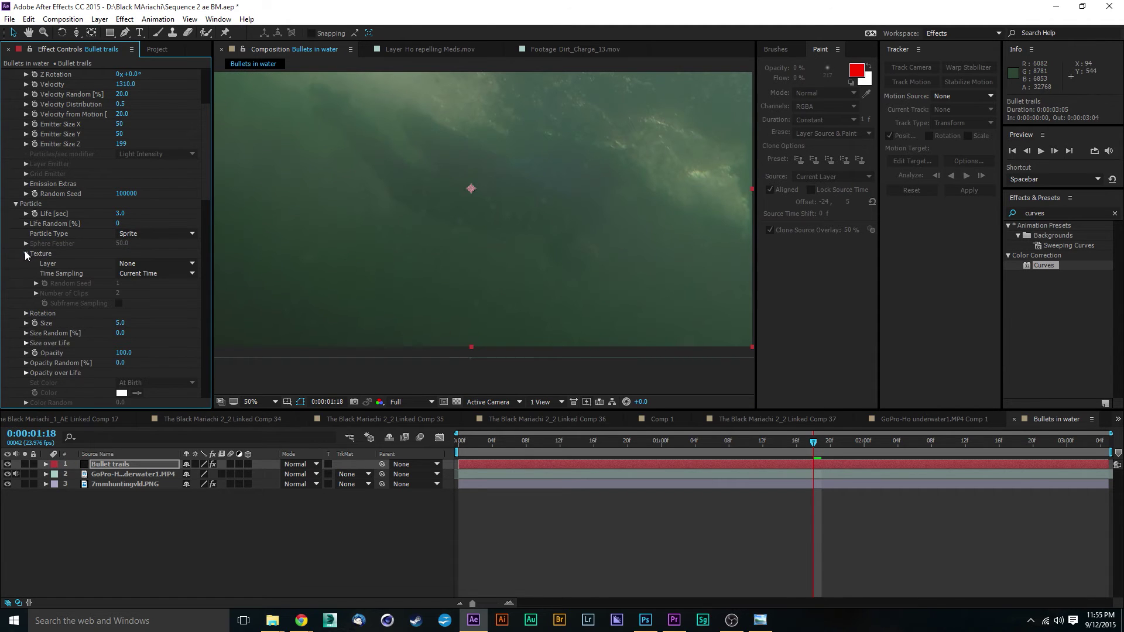
left_click(157, 264)
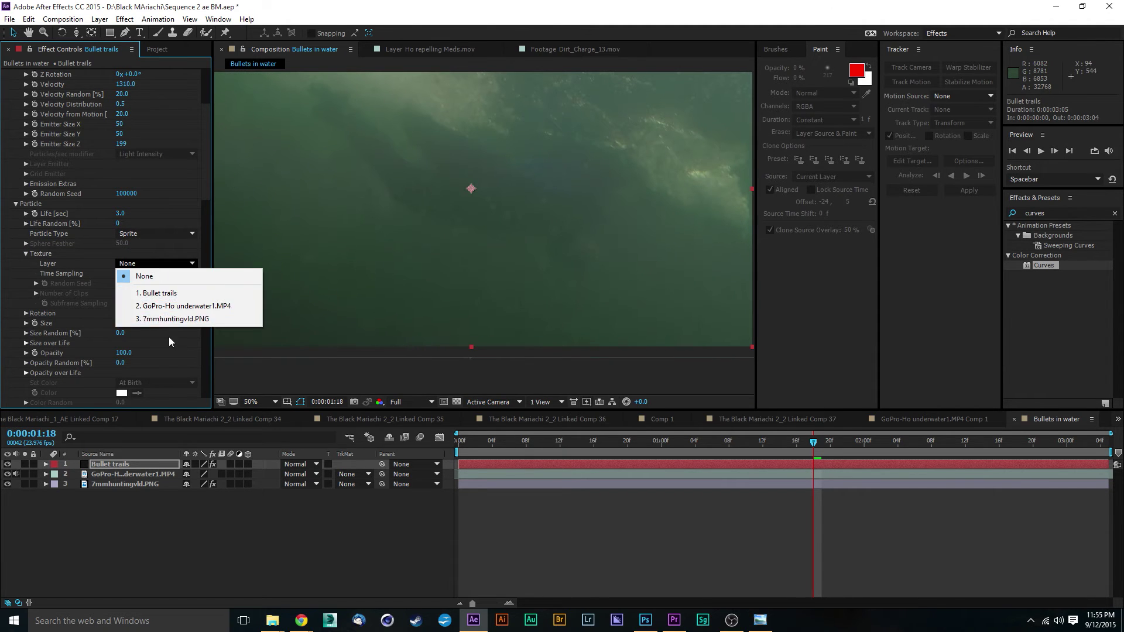
left_click(166, 319)
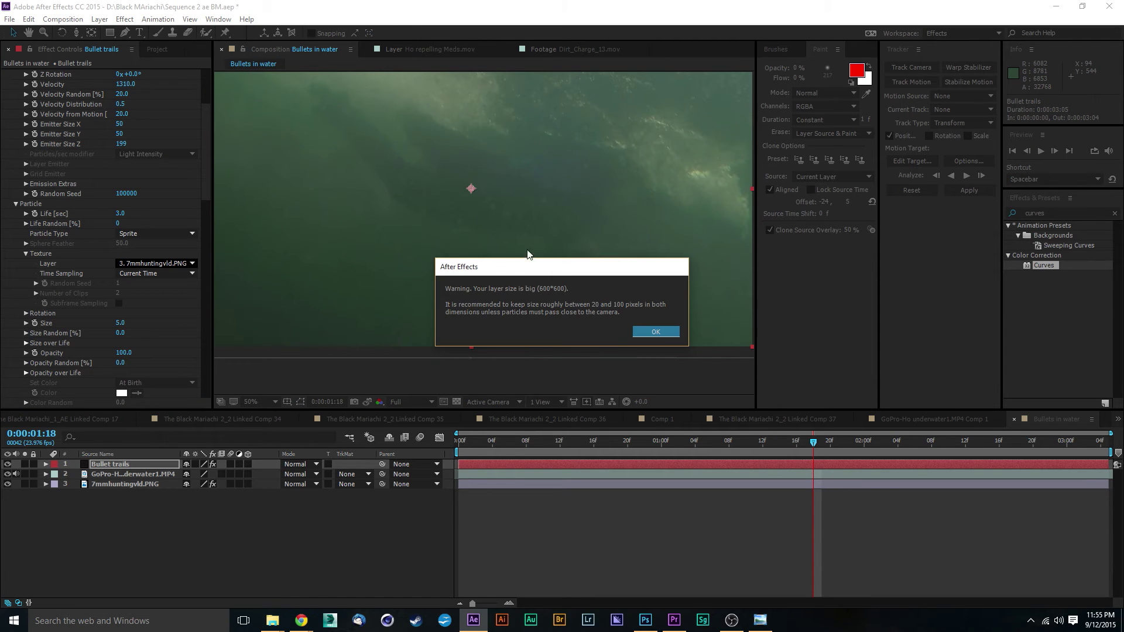
left_click(660, 332)
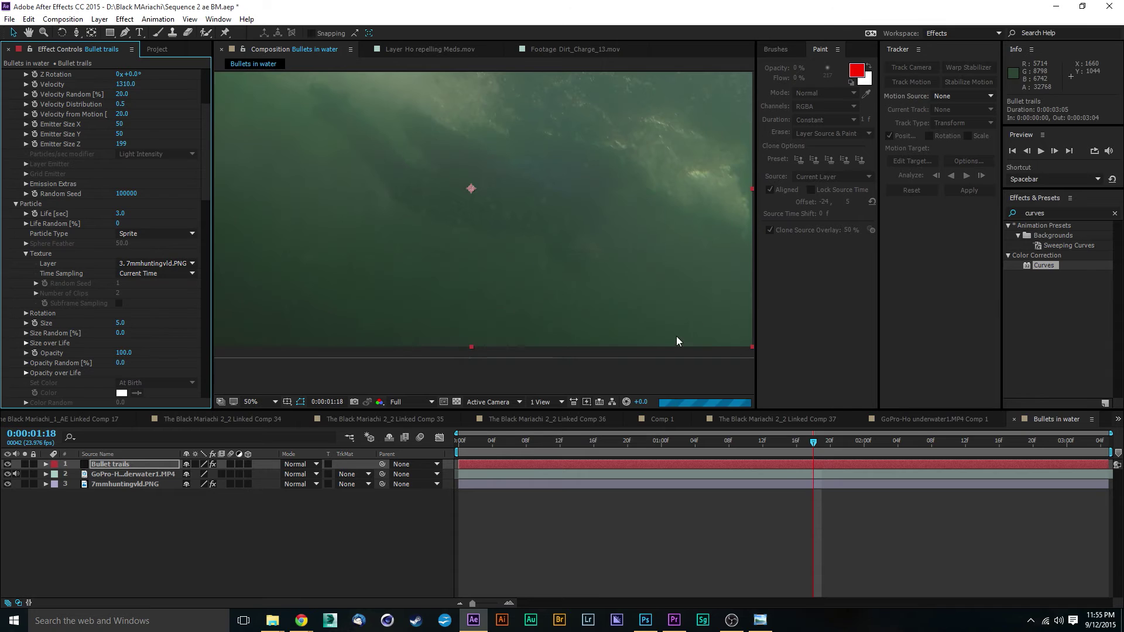
Scrub the timeline to 0:00:01:08 and examine the bullet sprites along both trails up close.
left_click(598, 446)
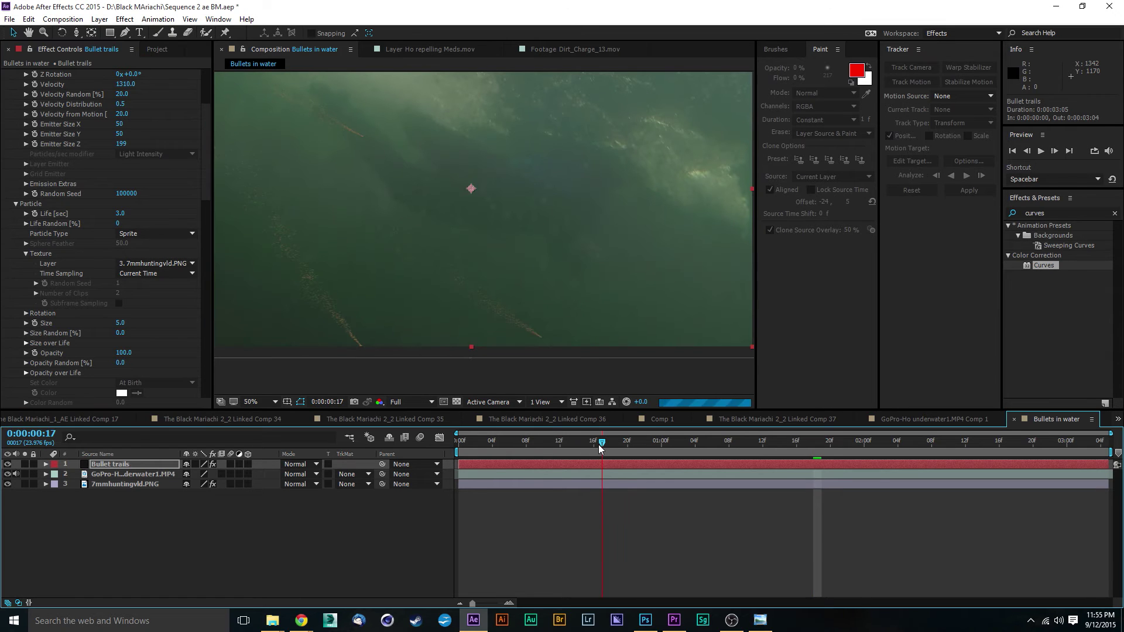
left_click_drag(599, 448, 728, 454)
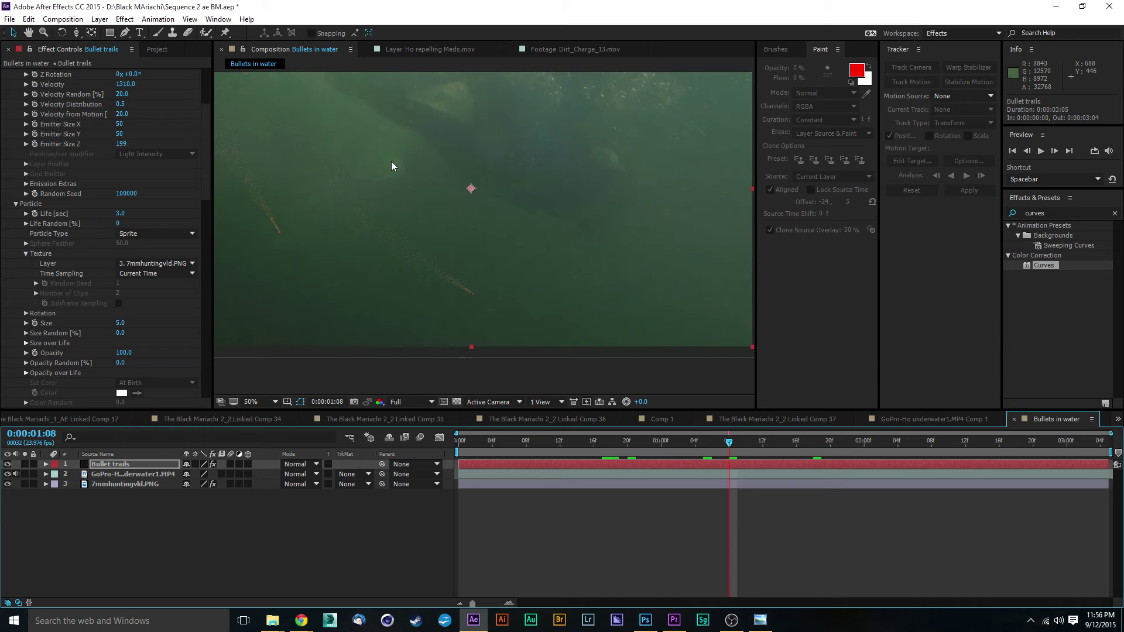
key("space")
left_click_drag(392, 163, 431, 188)
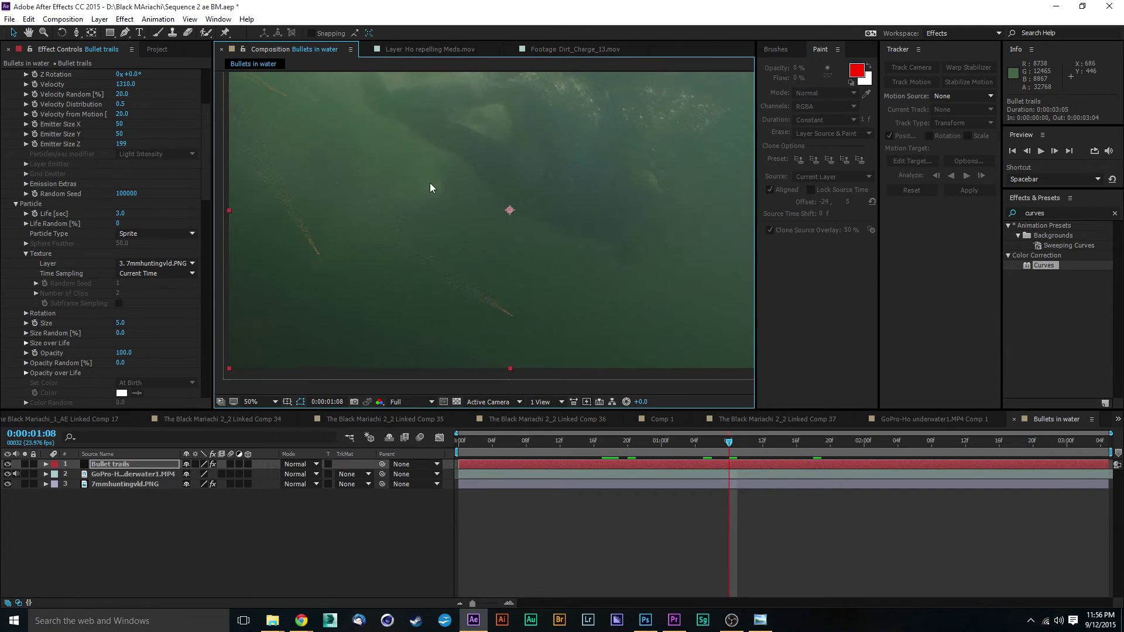
key("slash")
key("space")
left_click_drag(460, 311, 507, 238)
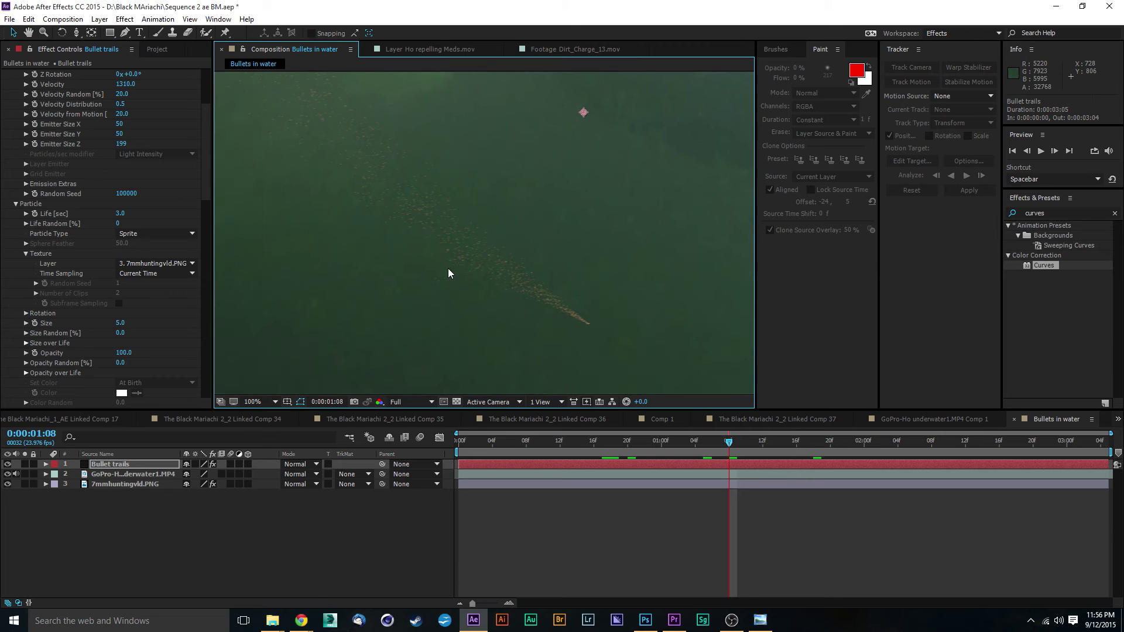
key("space")
left_click_drag(544, 299, 699, 343)
left_click_drag(318, 231, 442, 260)
scroll(441, 260, "up", 4)
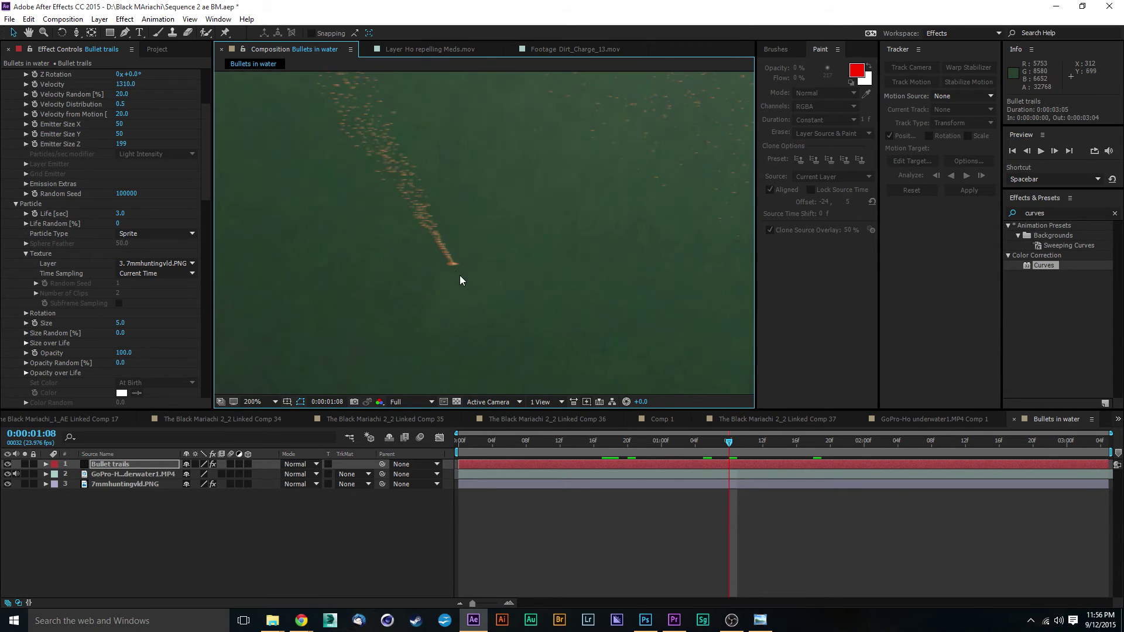
scroll(450, 294, "down", 4)
key("space")
left_click_drag(397, 273, 442, 276)
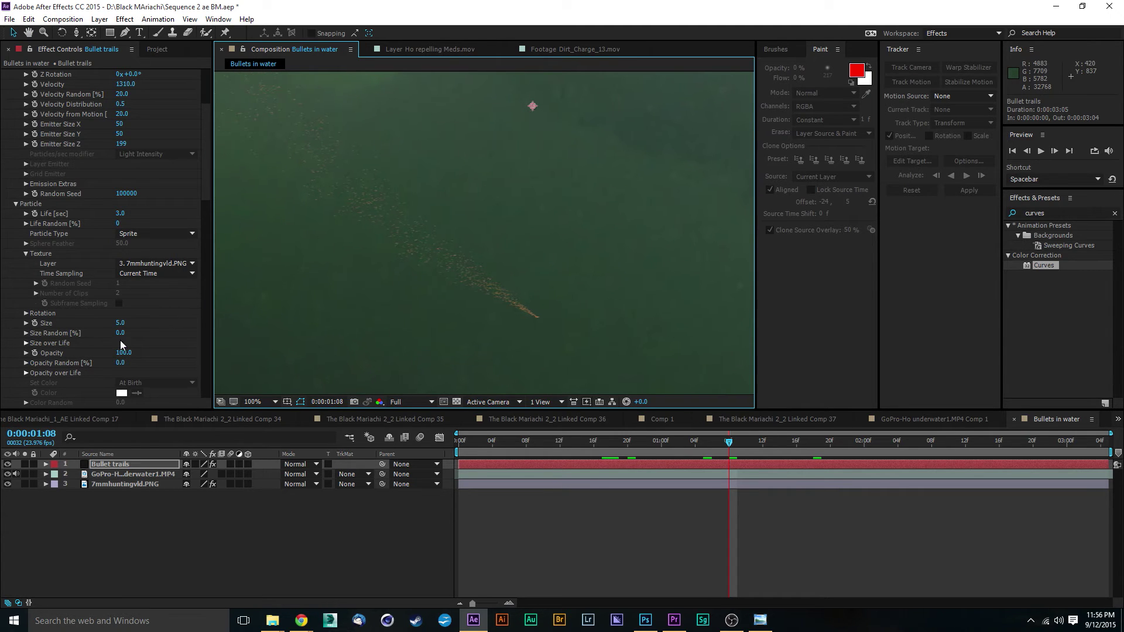
key("space")
left_click_drag(345, 268, 401, 264)
left_click_drag(467, 270, 535, 300)
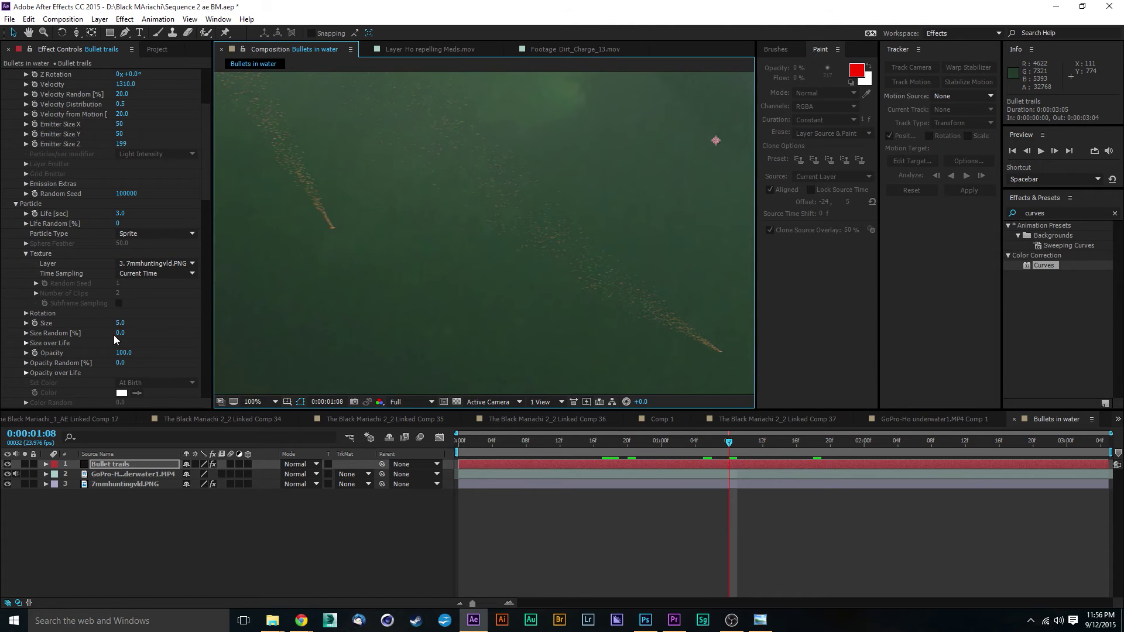
Enlarge the sprite particles by setting the particle Size to 8.
left_click_drag(120, 323, 122, 322)
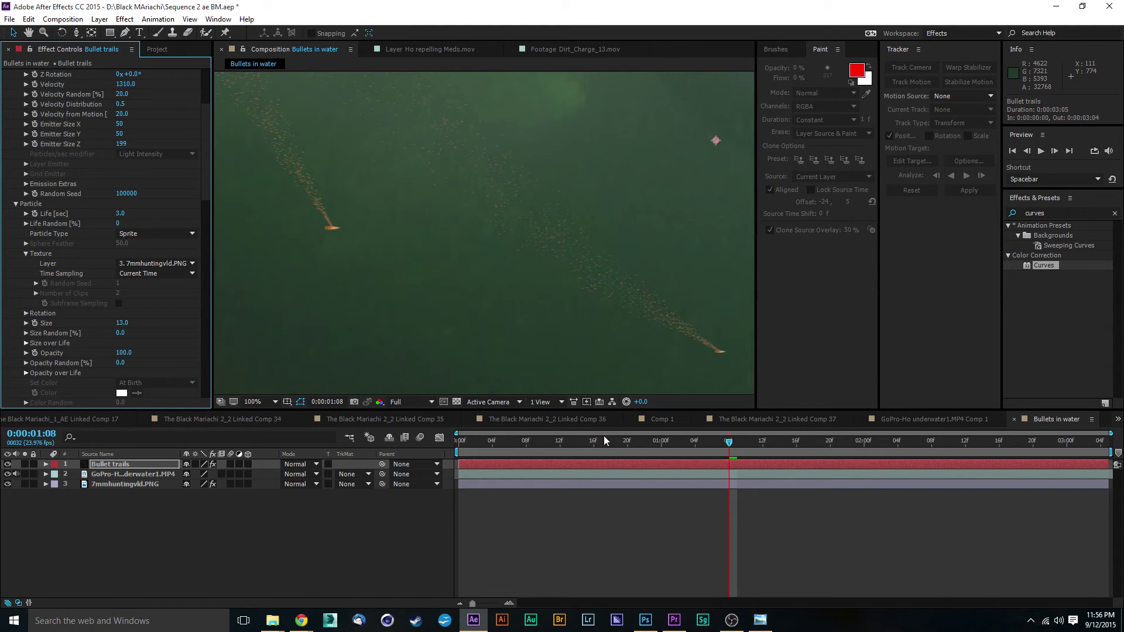
left_click(122, 324)
type("8")
key("Return")
Inspect the resized bullet sprites at several magnifications in the composition view.
key("comma")
key("comma")
key("comma")
key("period")
key("period")
key("period")
key("period")
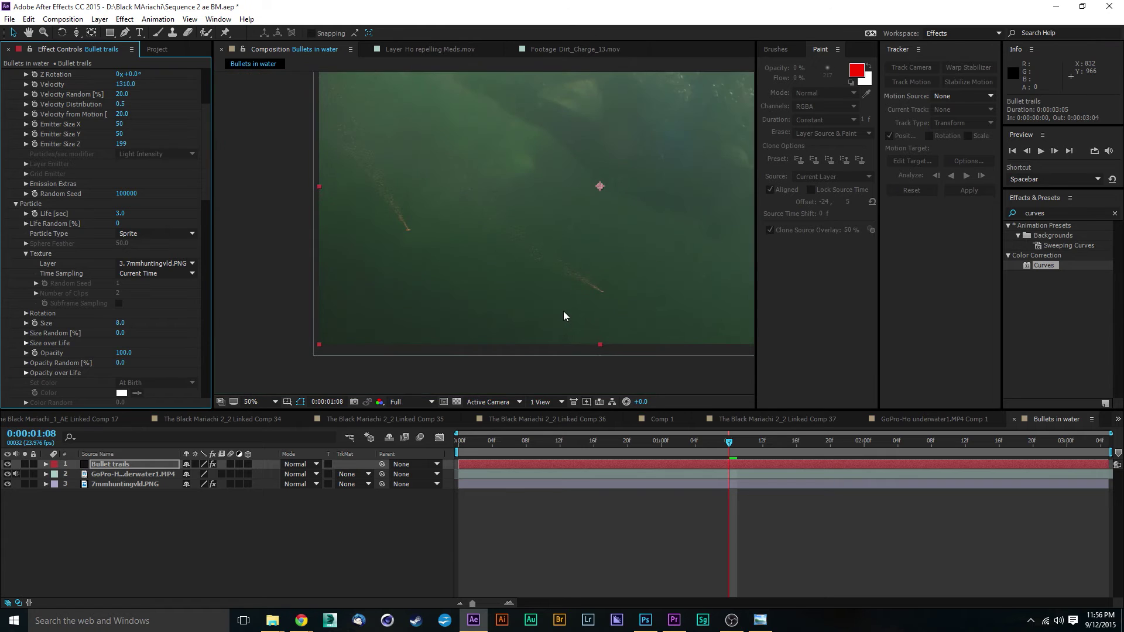
key("comma")
Turn on Orient to Motion in the particle Rotation settings so the bullets follow their travel direction.
left_click_drag(204, 177, 202, 191)
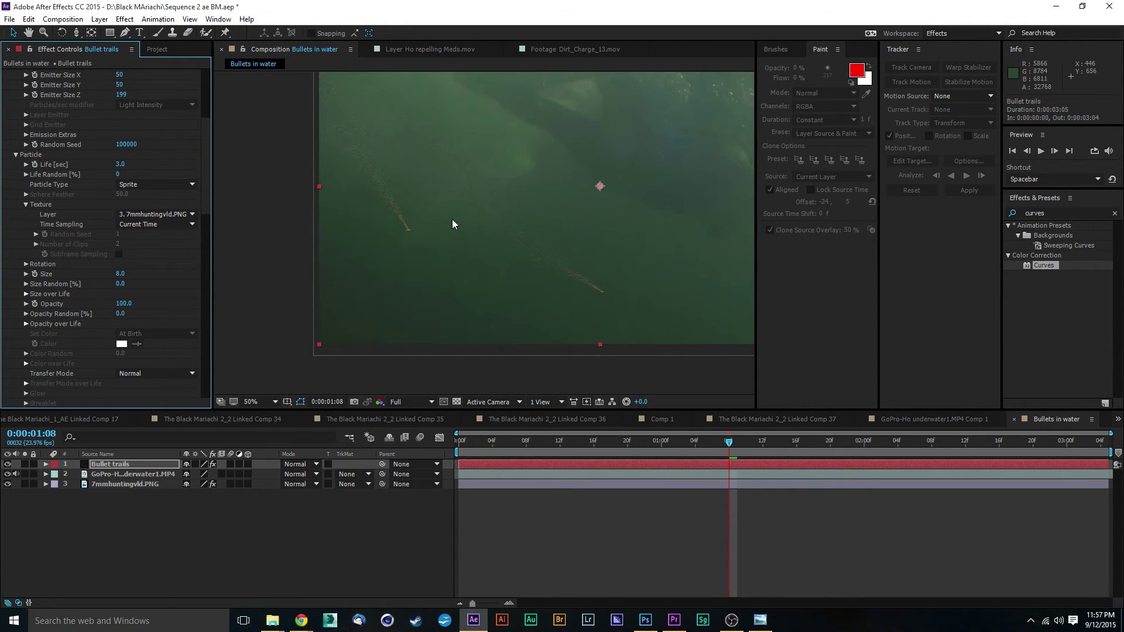
scroll(453, 222, "up", 2)
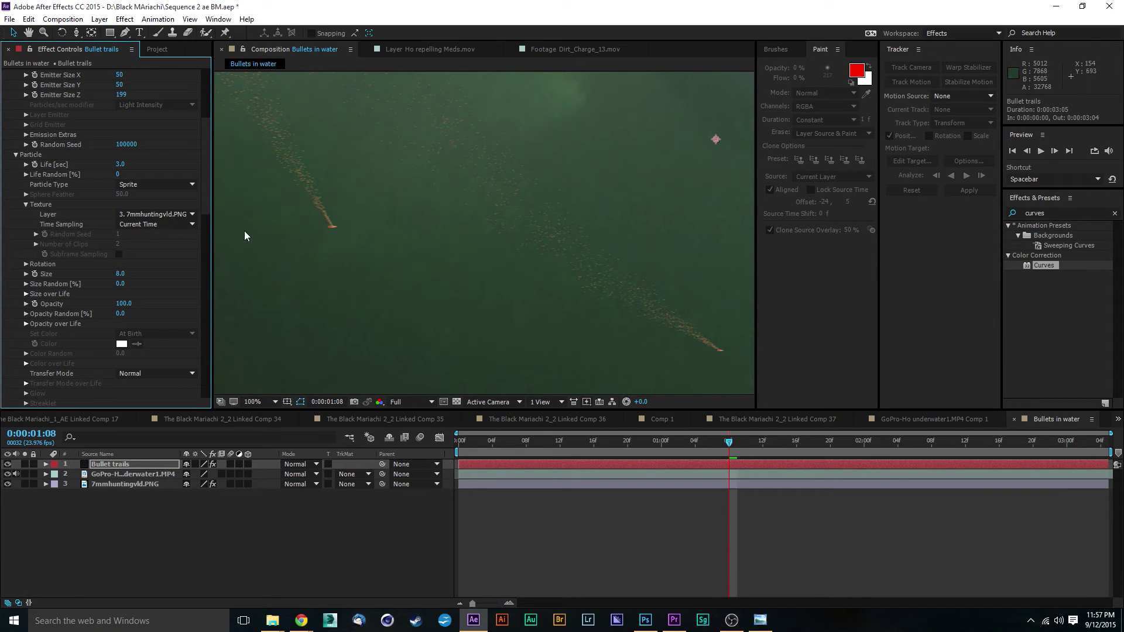
scroll(206, 180, "down", 3)
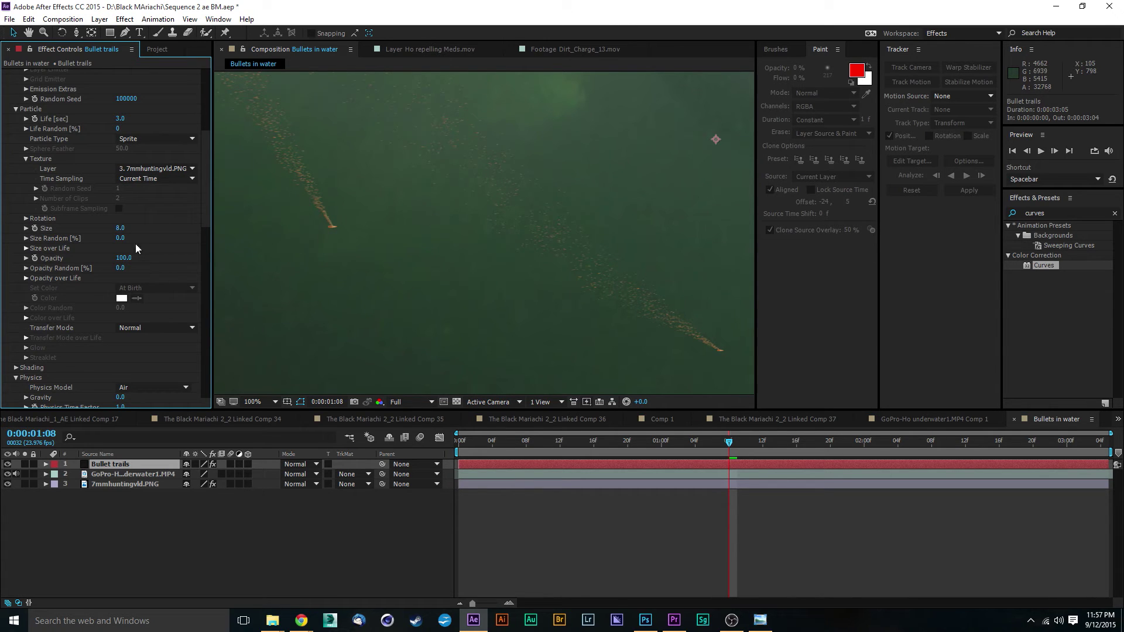
left_click(26, 218)
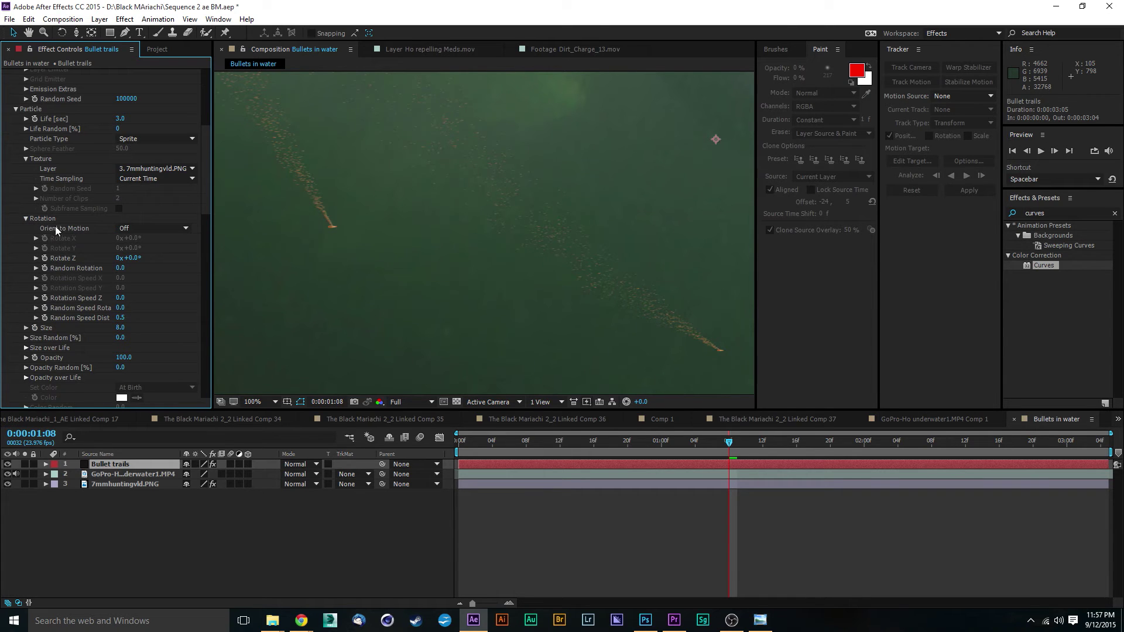
left_click(167, 231)
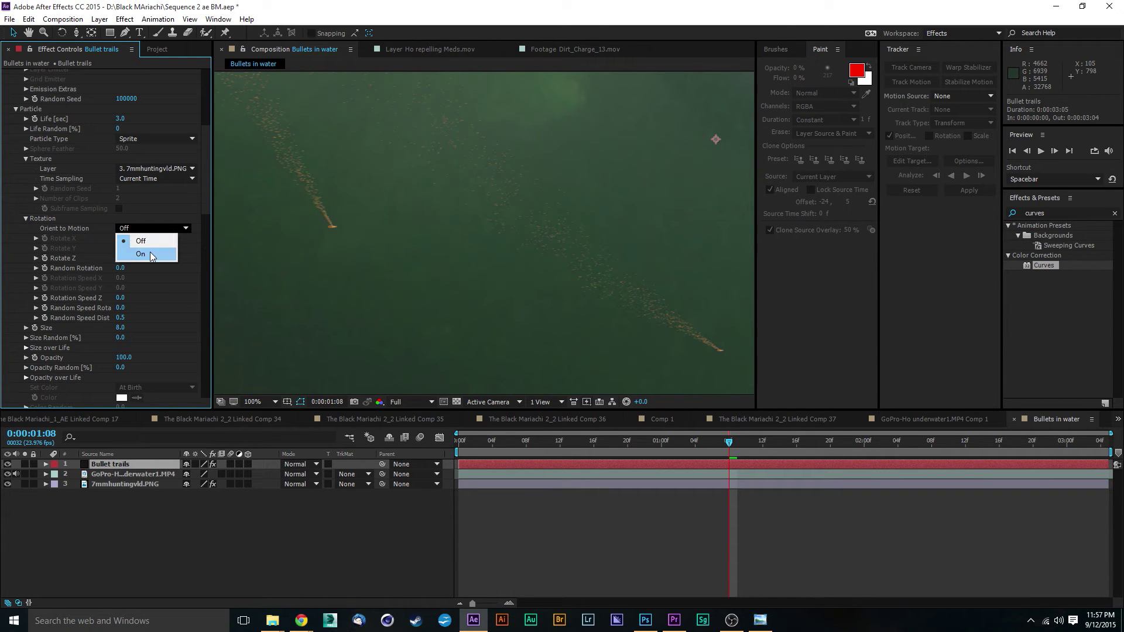
left_click(151, 256)
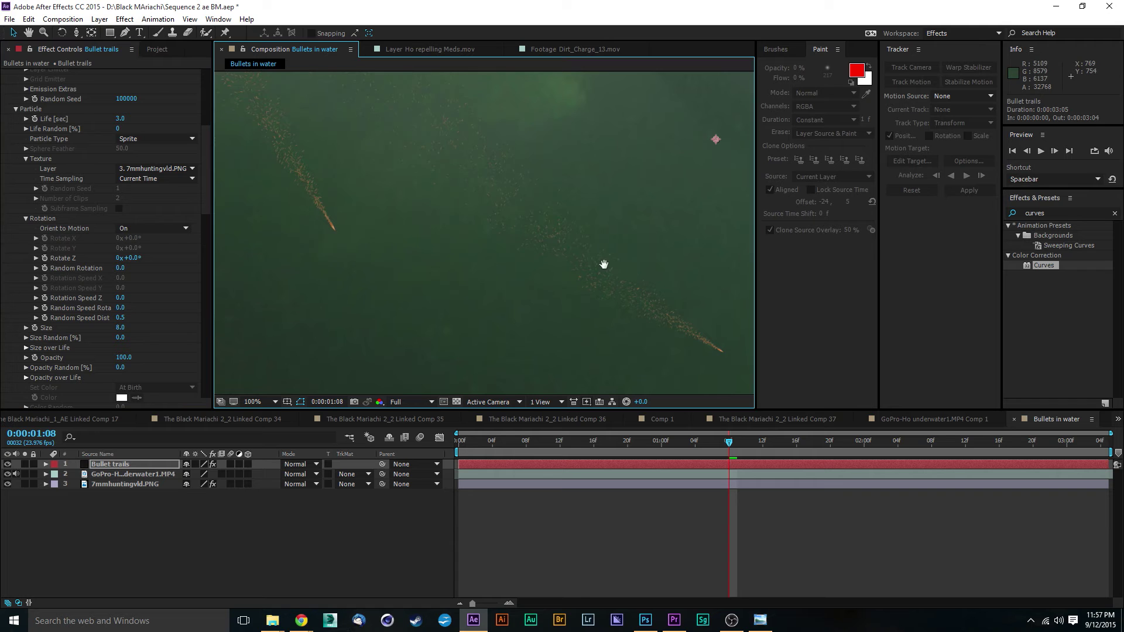
Examine the bullets' orientation at the tips and along the length of both trails.
scroll(602, 264, "up", 4)
scroll(451, 249, "down", 2)
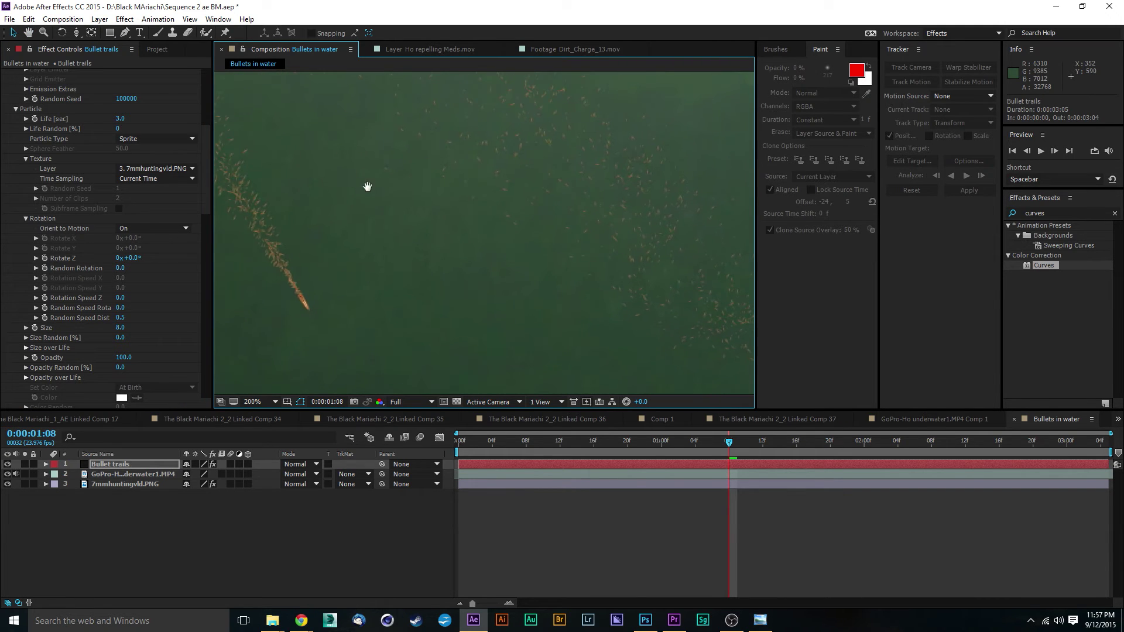
scroll(328, 178, "up", 2)
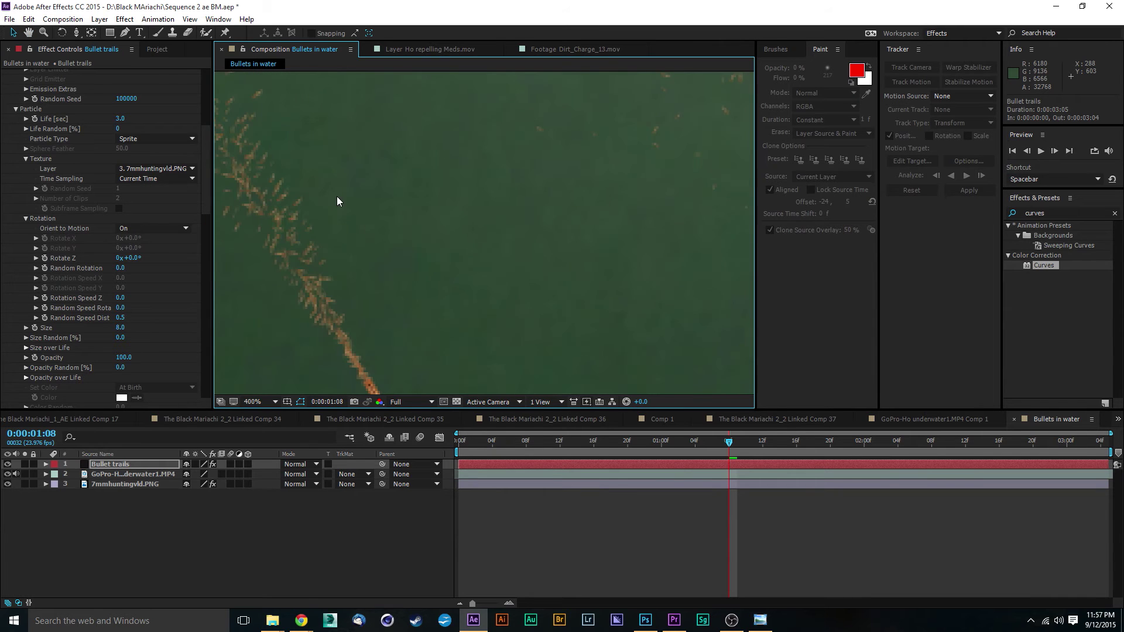
left_click_drag(337, 200, 562, 211)
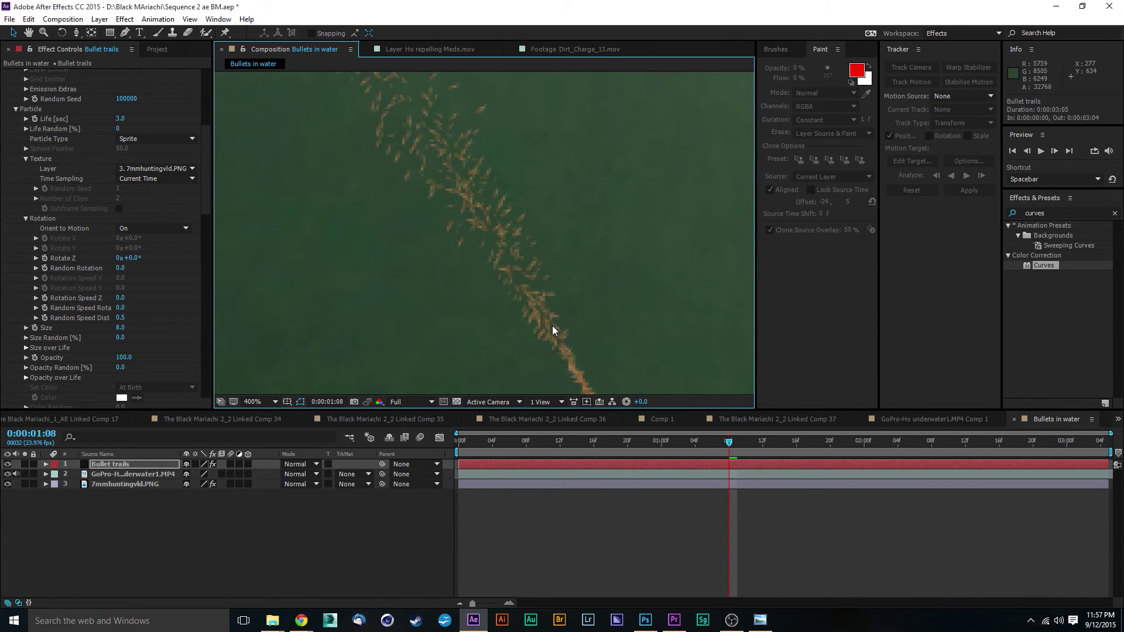
scroll(553, 329, "down", 1)
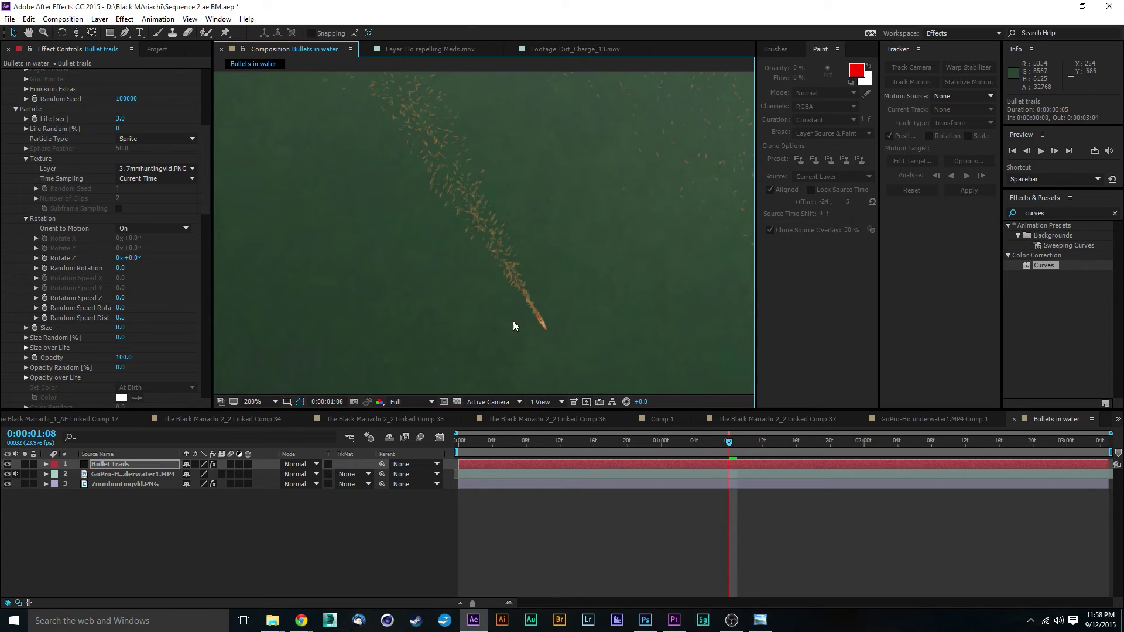
left_click_drag(621, 293, 376, 238)
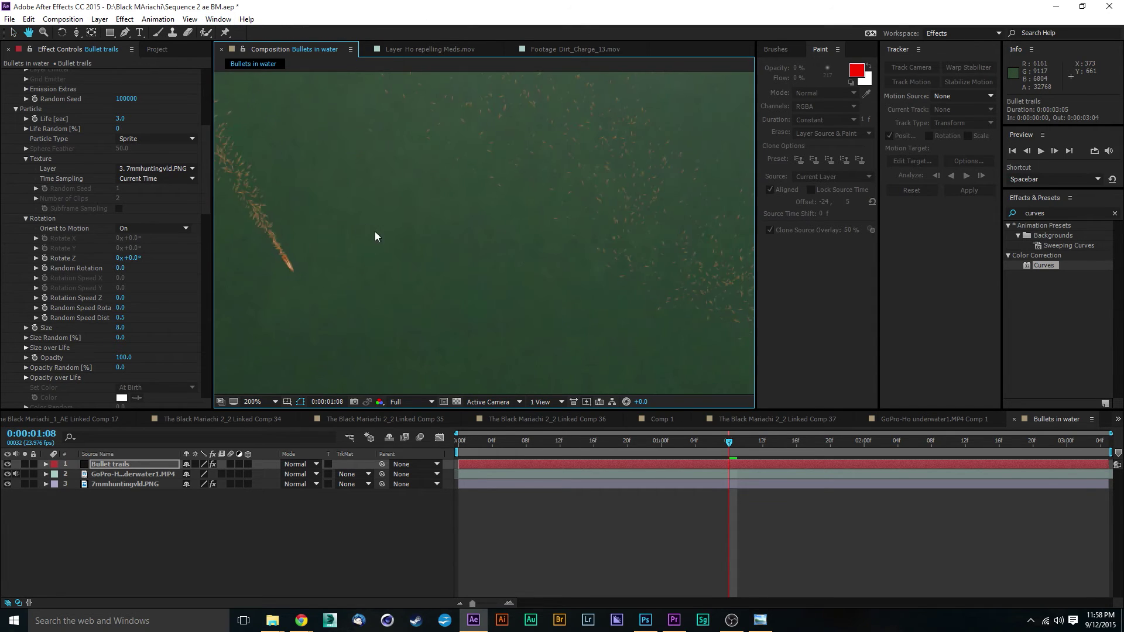
scroll(559, 277, "down", 1)
left_click_drag(638, 322, 325, 234)
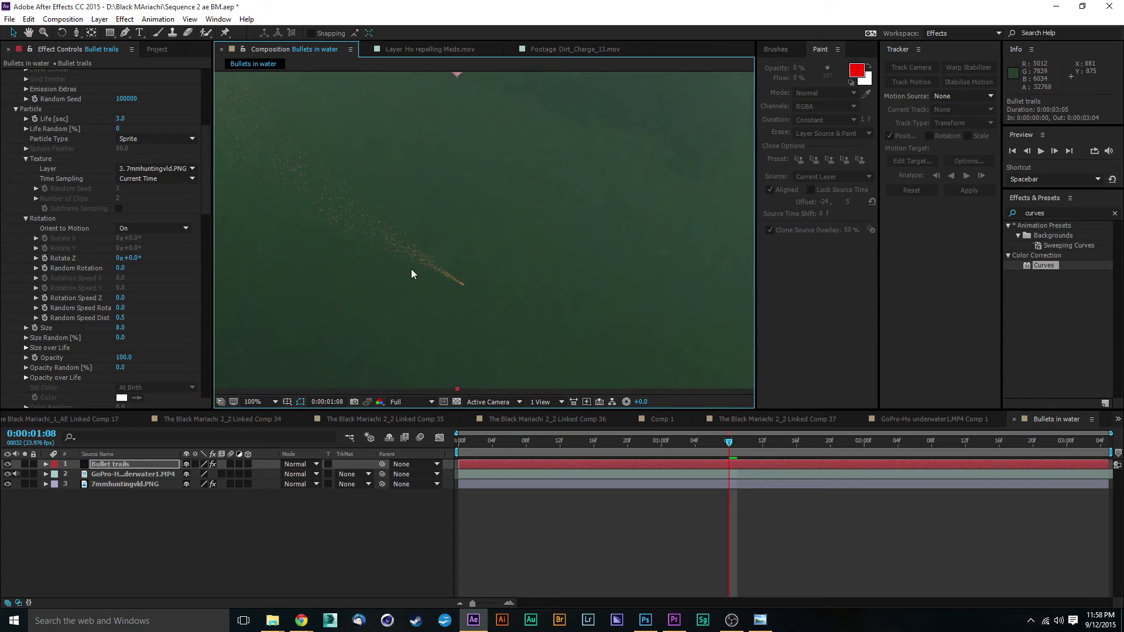
scroll(538, 216, "up", 4)
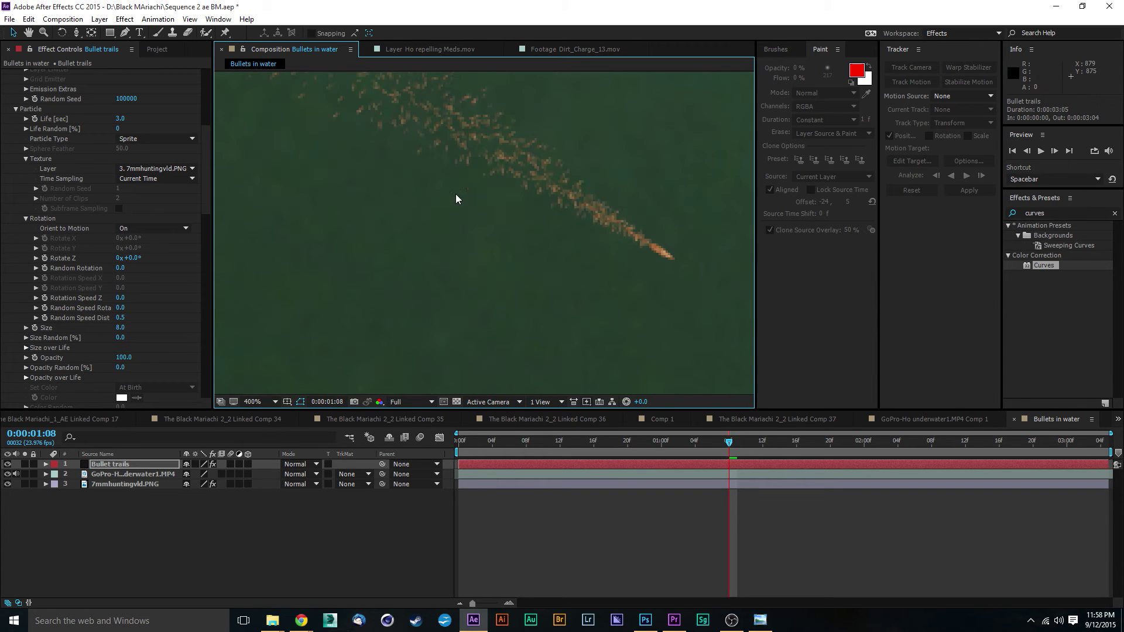
scroll(384, 211, "down", 2)
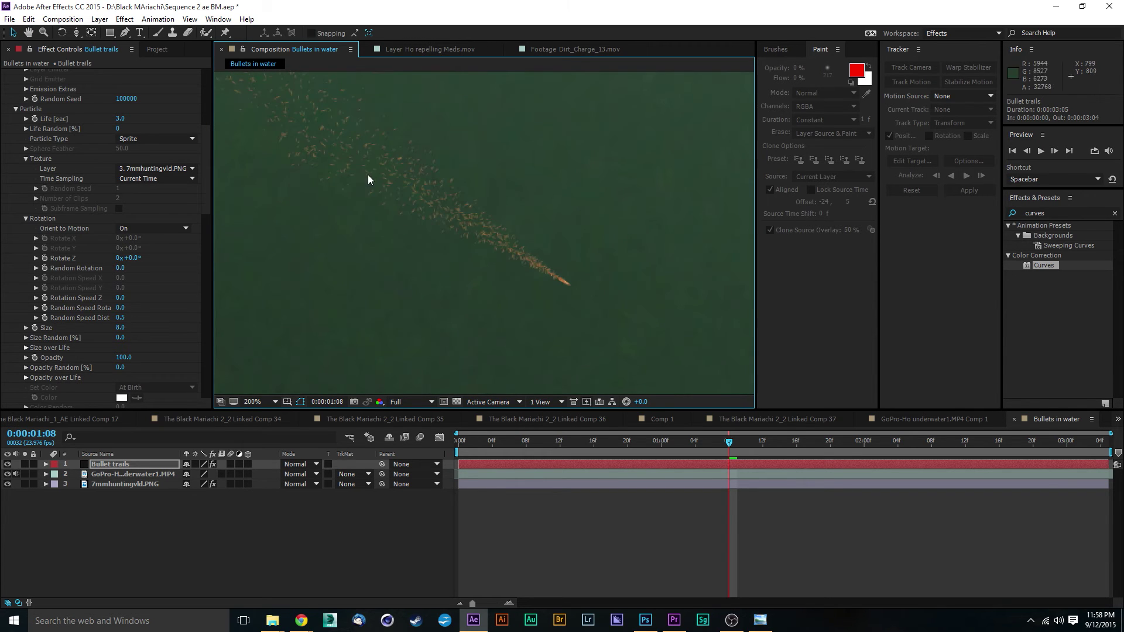
scroll(492, 218, "down", 1)
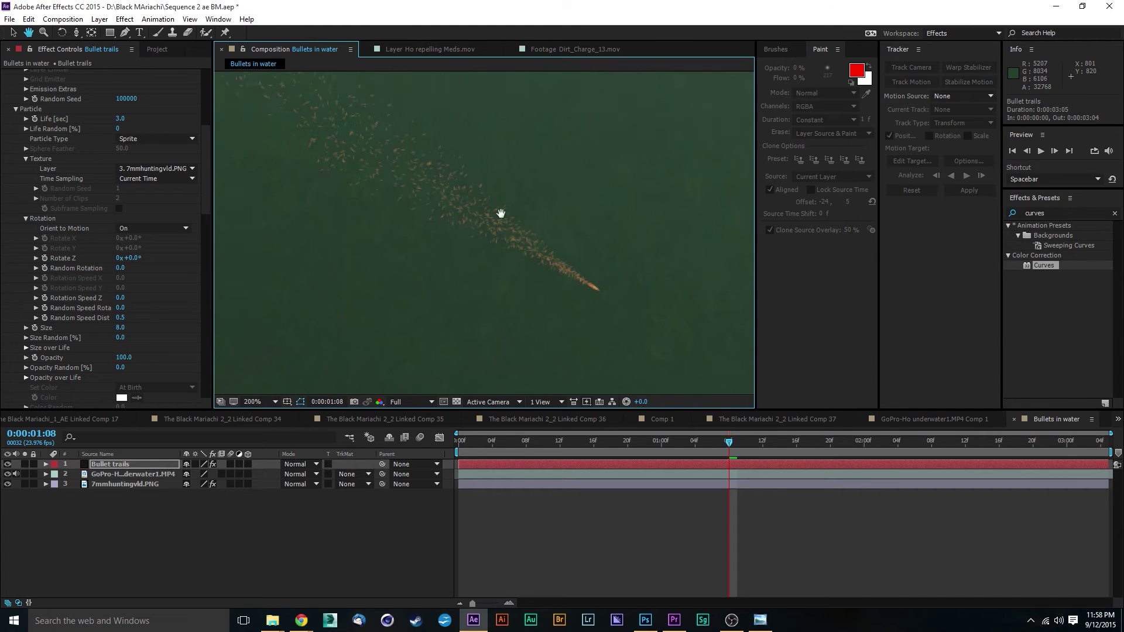
left_click_drag(401, 166, 442, 261)
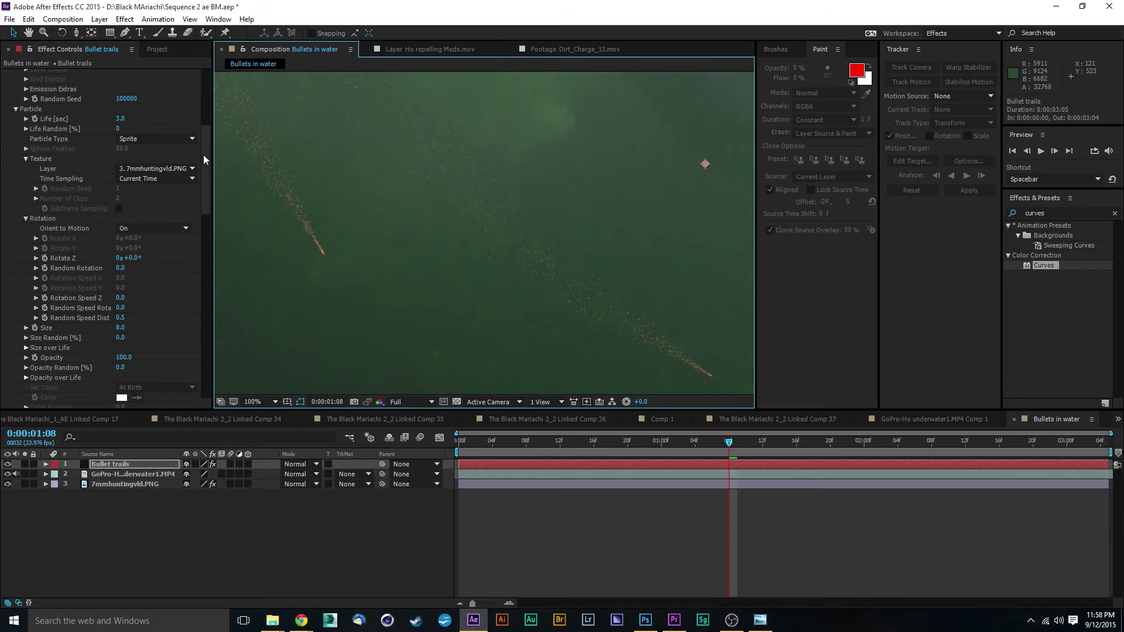
Set the Aux System particle Type to Sphere and check the trails behind both bullets up close.
left_click_drag(202, 155, 181, 275)
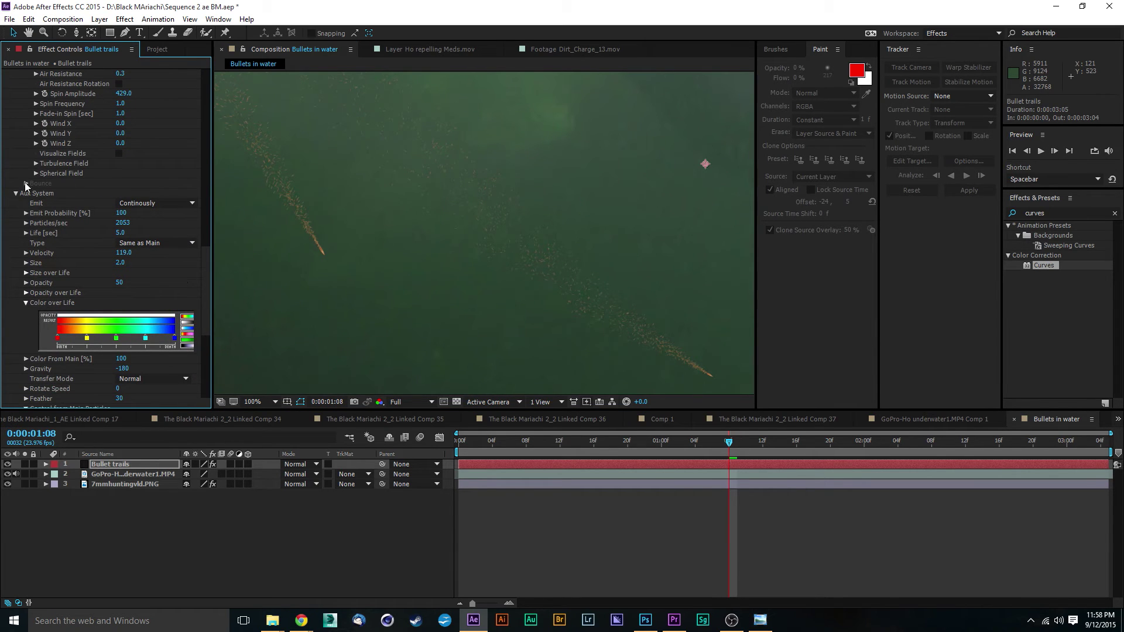
left_click(191, 242)
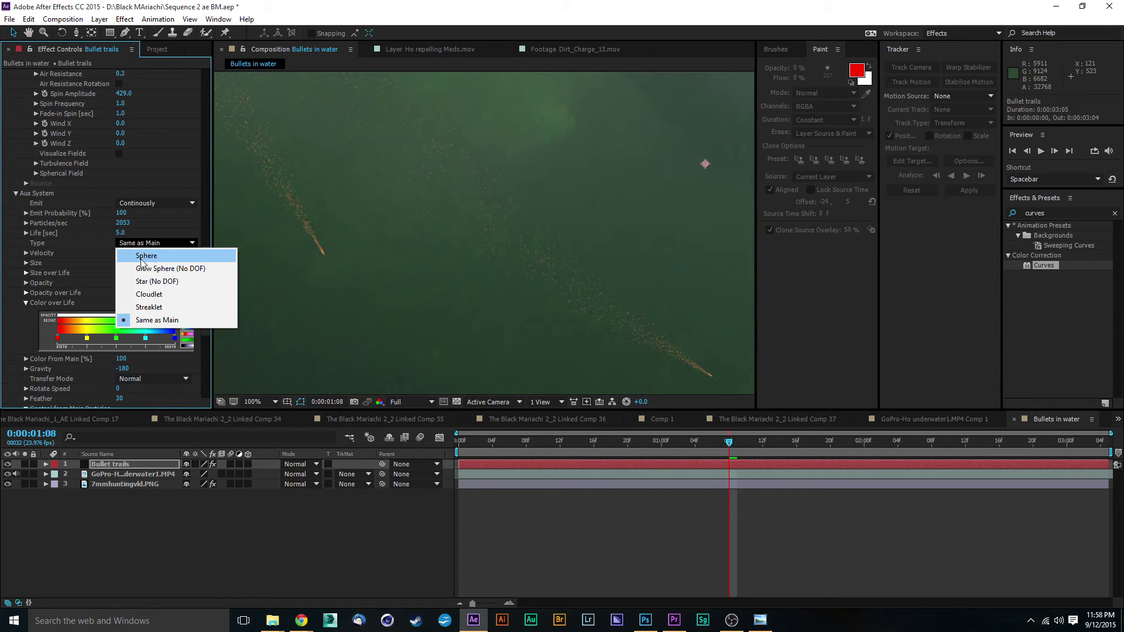
left_click(146, 256)
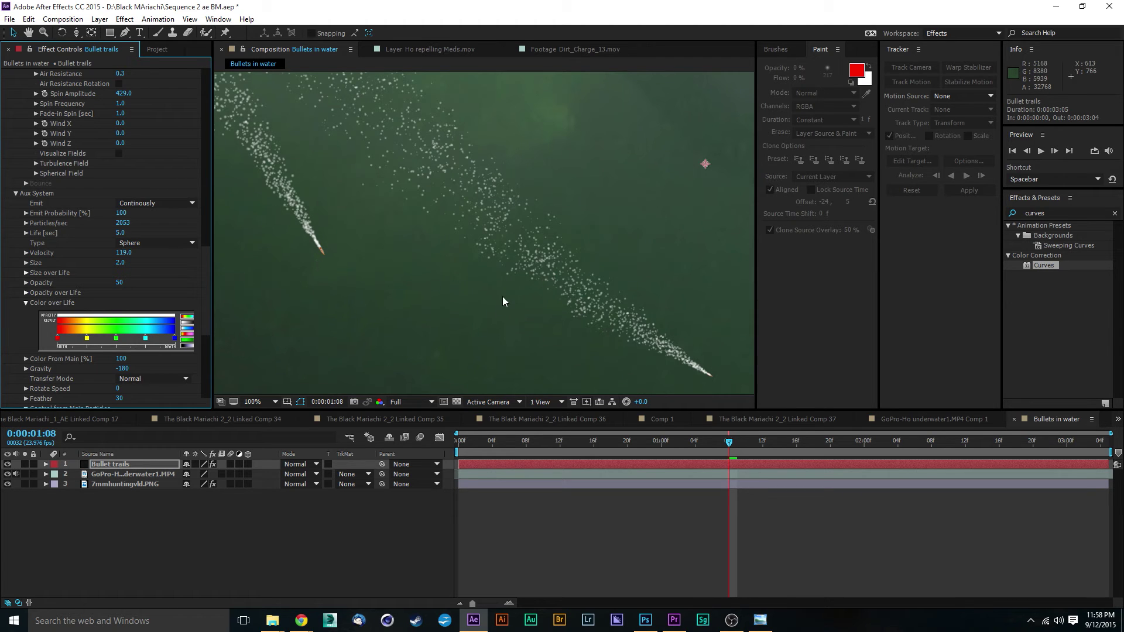
left_click(153, 521)
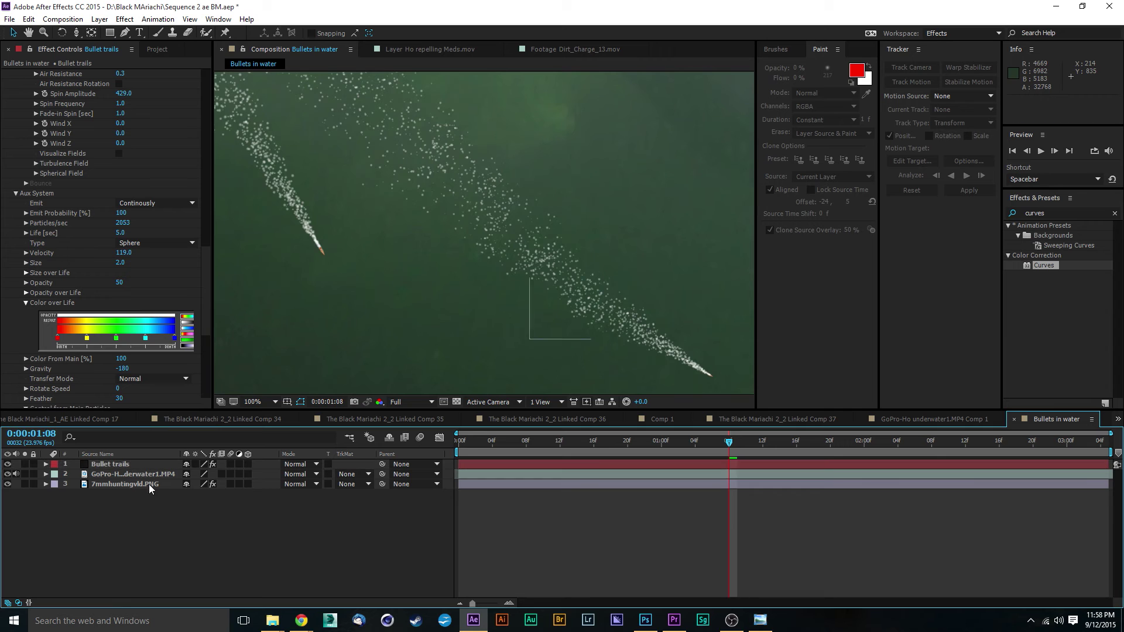
left_click(143, 475)
key("period")
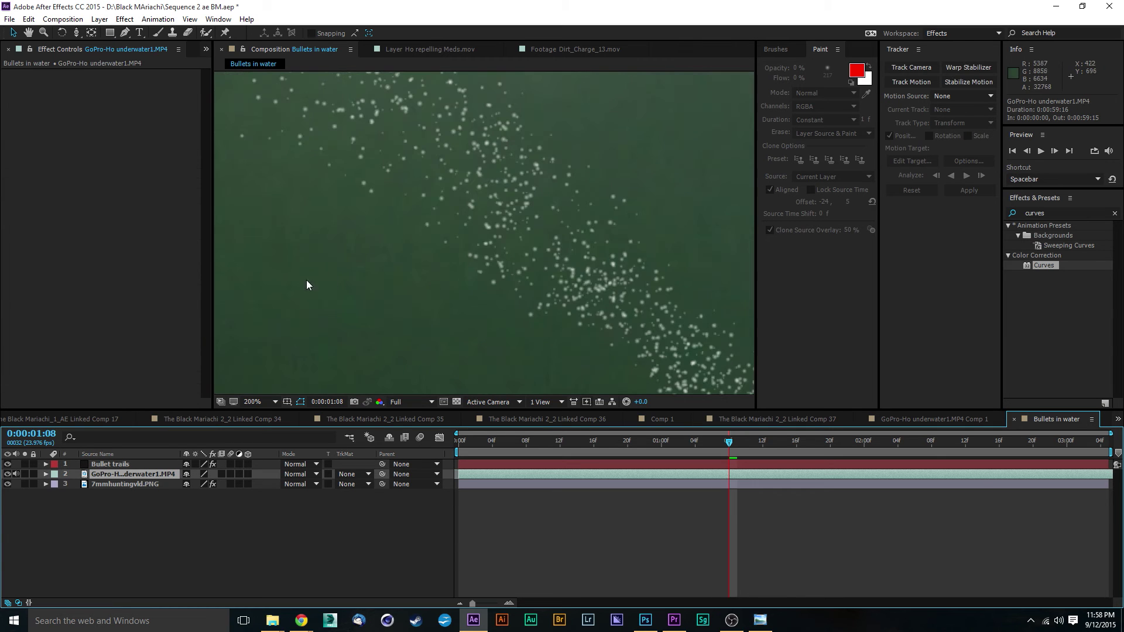
left_click_drag(307, 279, 482, 265)
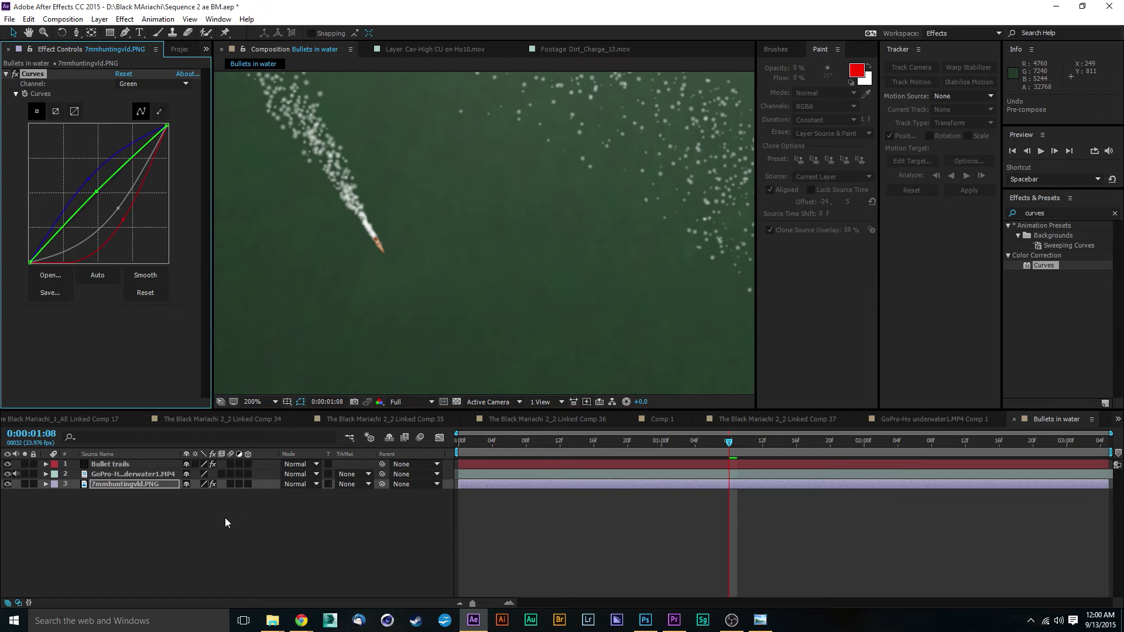
Delete the Curves effect from the 7mmhuntingvld.PNG layer.
left_click(146, 293)
key("Delete")
left_click(99, 522)
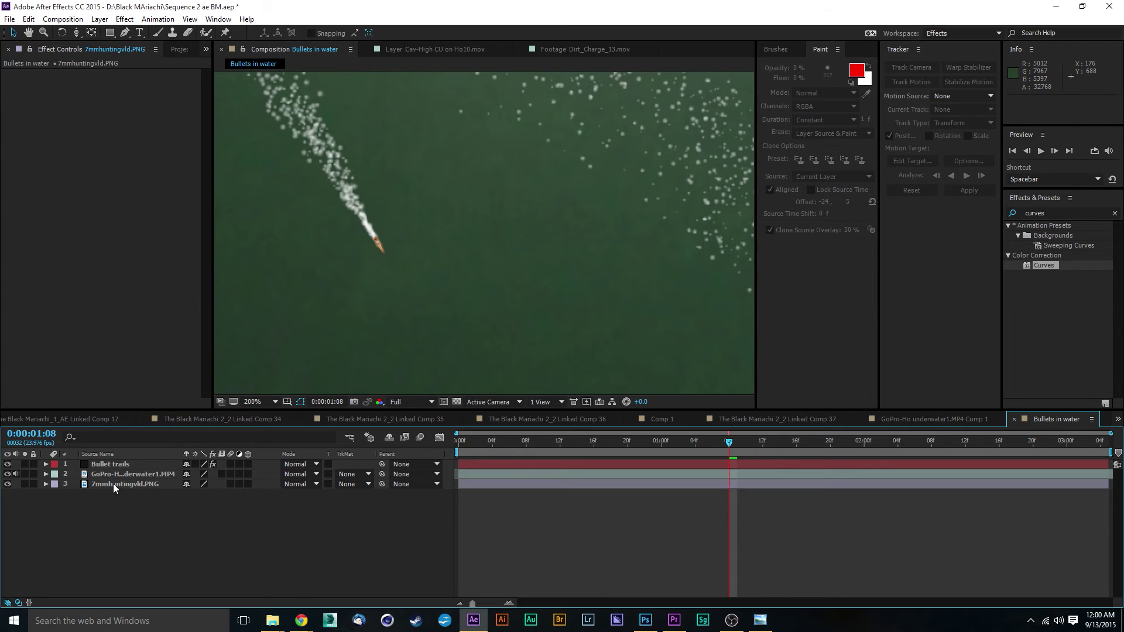
Pre-compose the 7mmhuntingvld.PNG layer as 7mmhuntingvld.PNG Comp 2, leaving all attributes in Bullets in water.
left_click(113, 484)
right_click(113, 483)
left_click(104, 497)
left_click(99, 486)
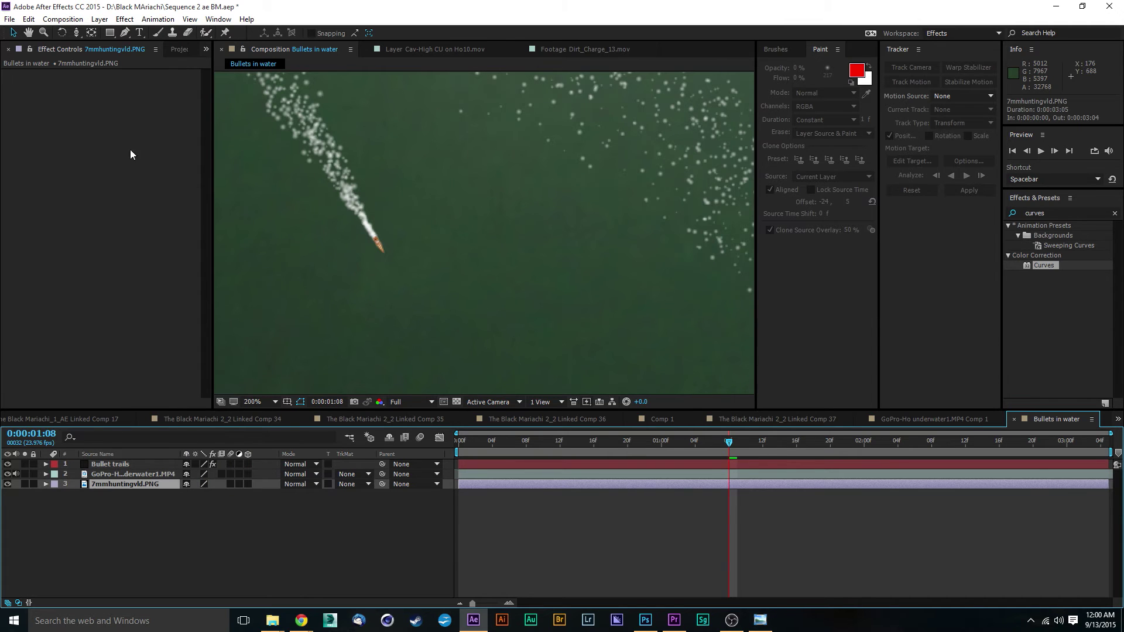
left_click(99, 19)
left_click(141, 457)
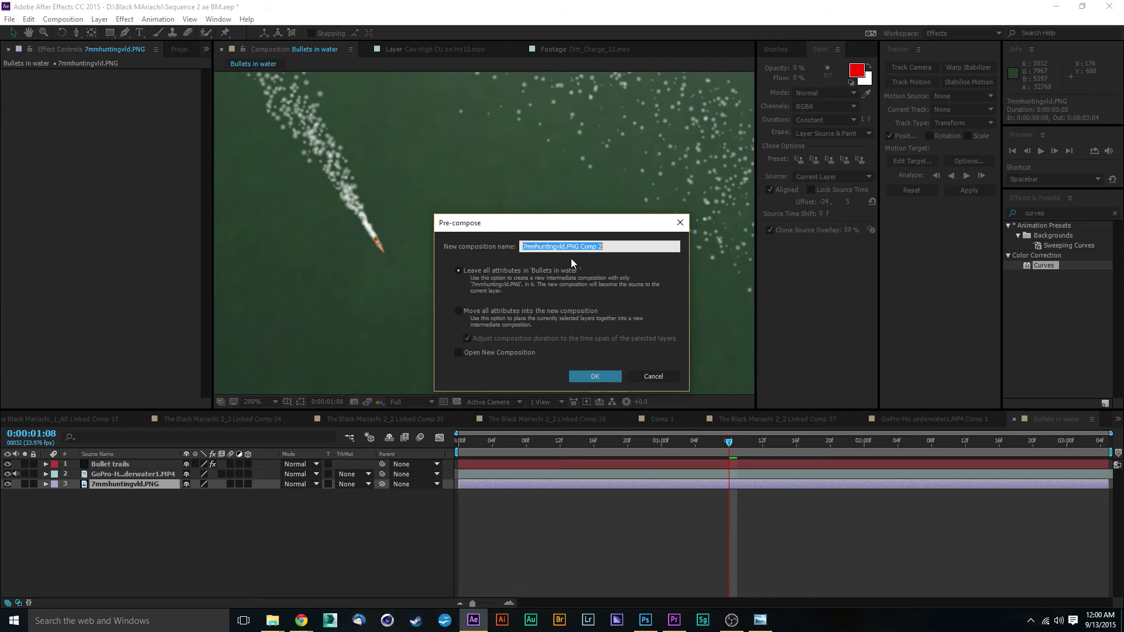
left_click(615, 377)
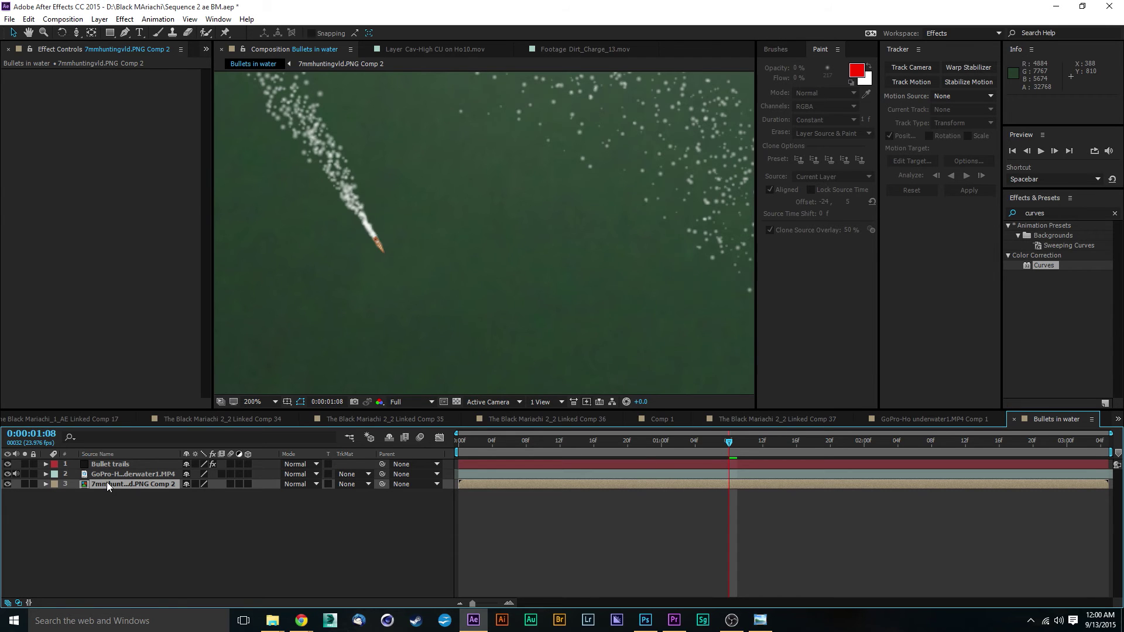
Open 7mmhuntingvld.PNG Comp 2 and apply the Curves effect to its bullet image layer.
double_click(105, 485)
left_click(254, 64)
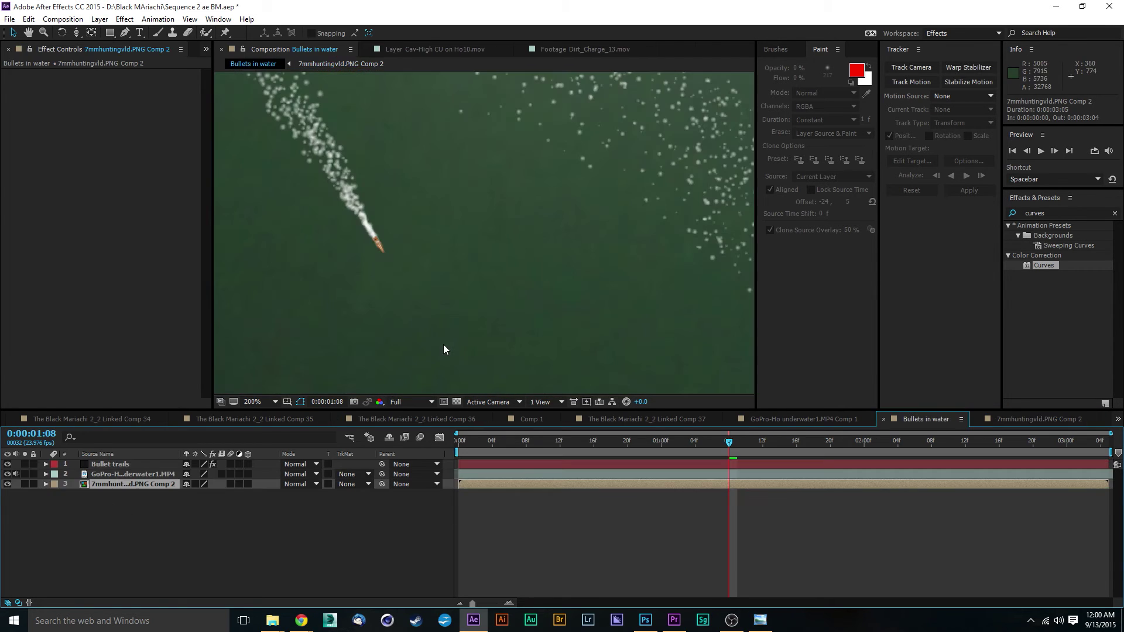
left_click(1020, 418)
scroll(644, 256, "down", 2)
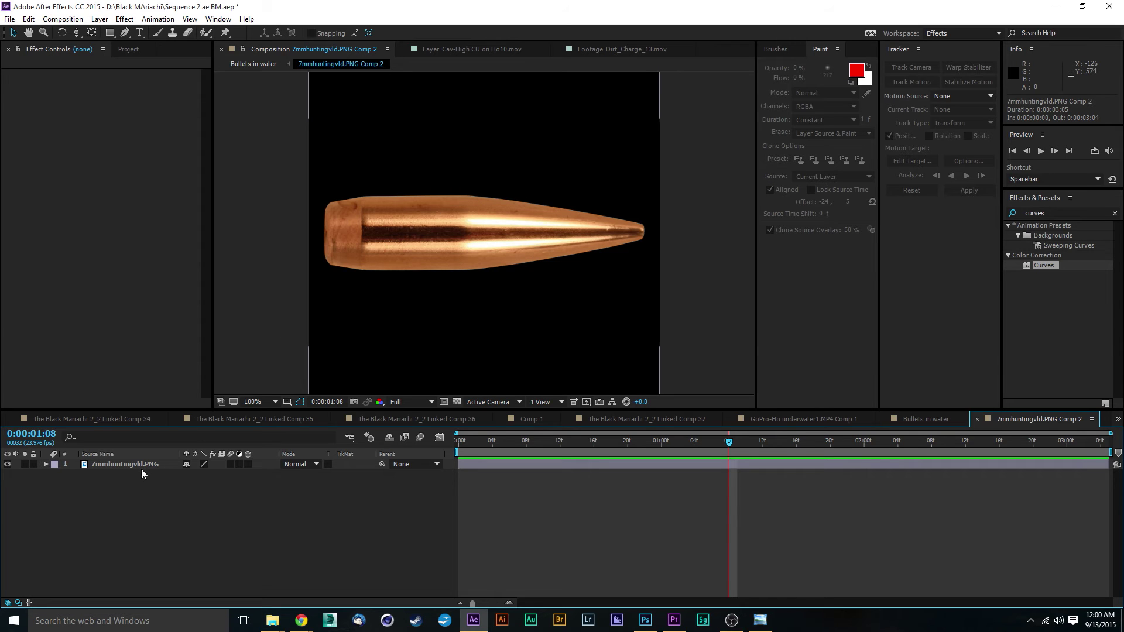
left_click_drag(1043, 266, 588, 462)
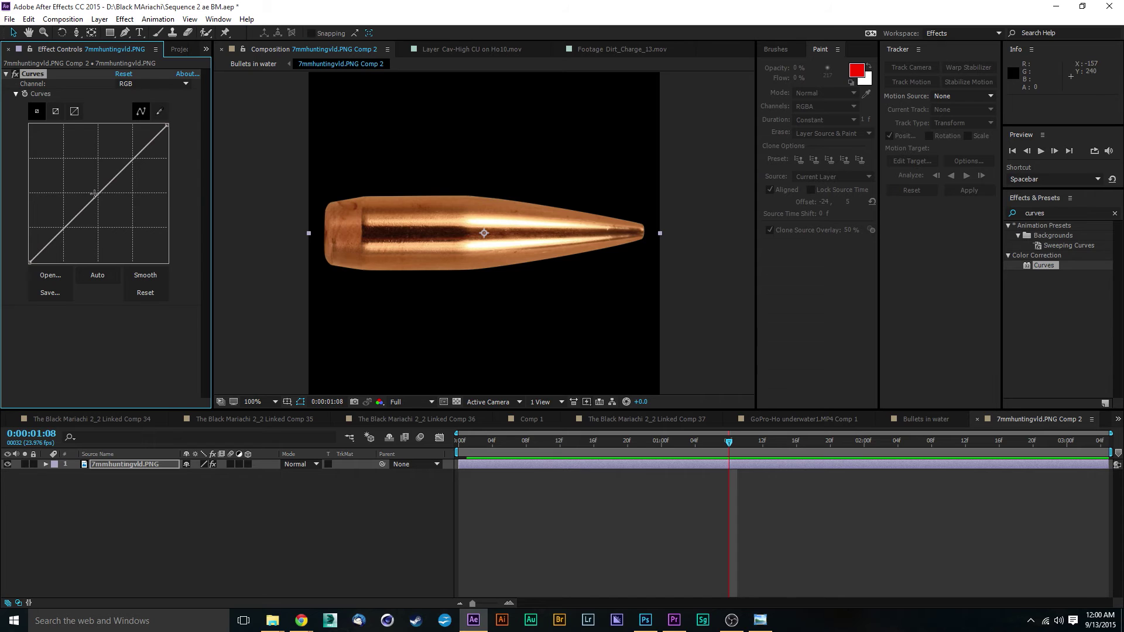
Darken the bullet by pulling the midpoint of the RGB curve down, and lower the Red channel curve slightly.
left_click_drag(97, 193, 114, 209)
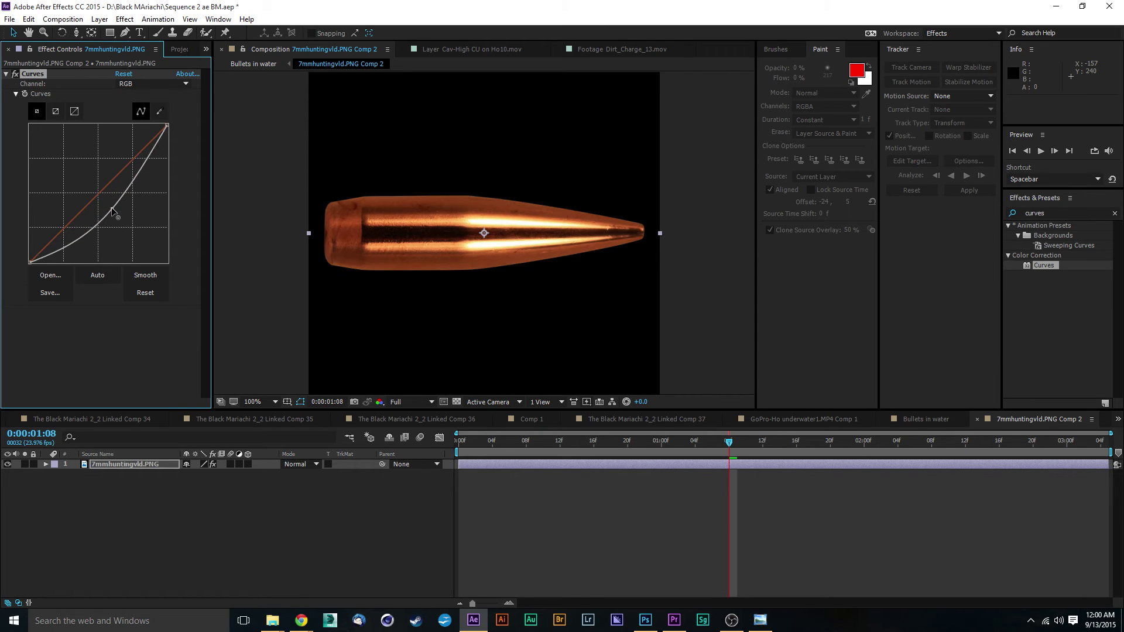
left_click(144, 83)
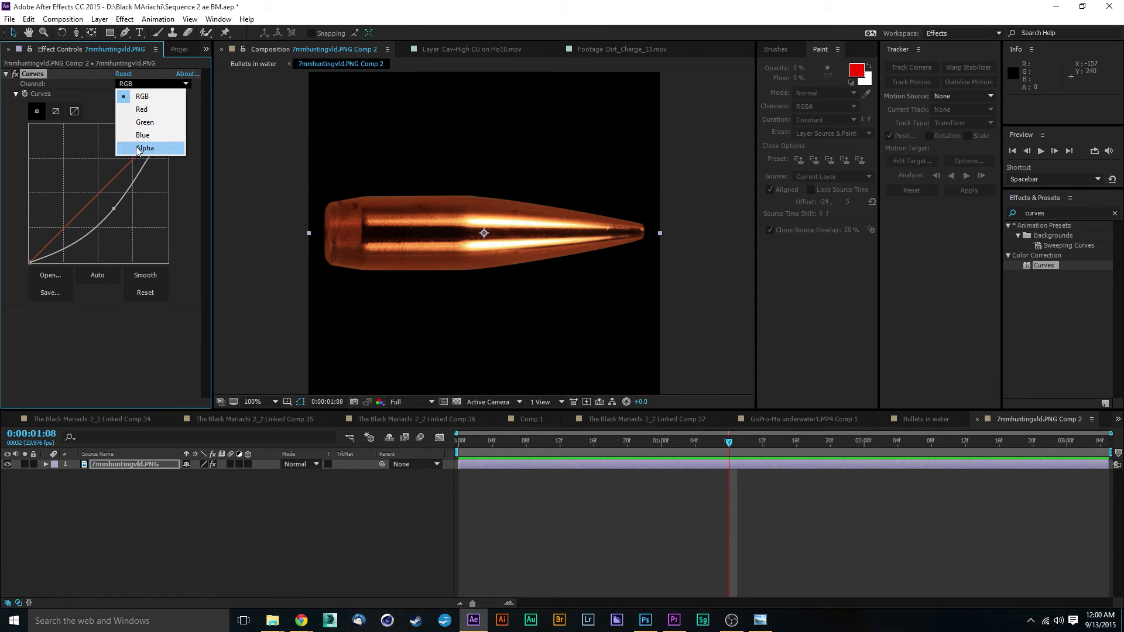
left_click(147, 109)
left_click_drag(98, 191, 113, 217)
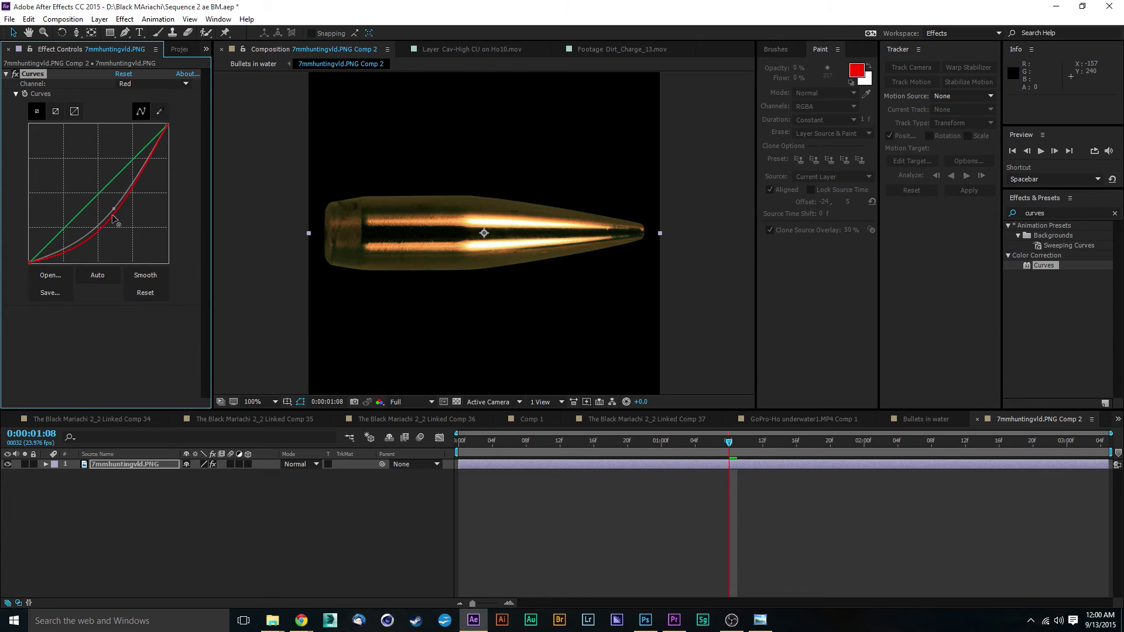
Raise the Blue channel curve's midtones and lift the Green channel curve slightly to tint the bullet like the water.
left_click(144, 82)
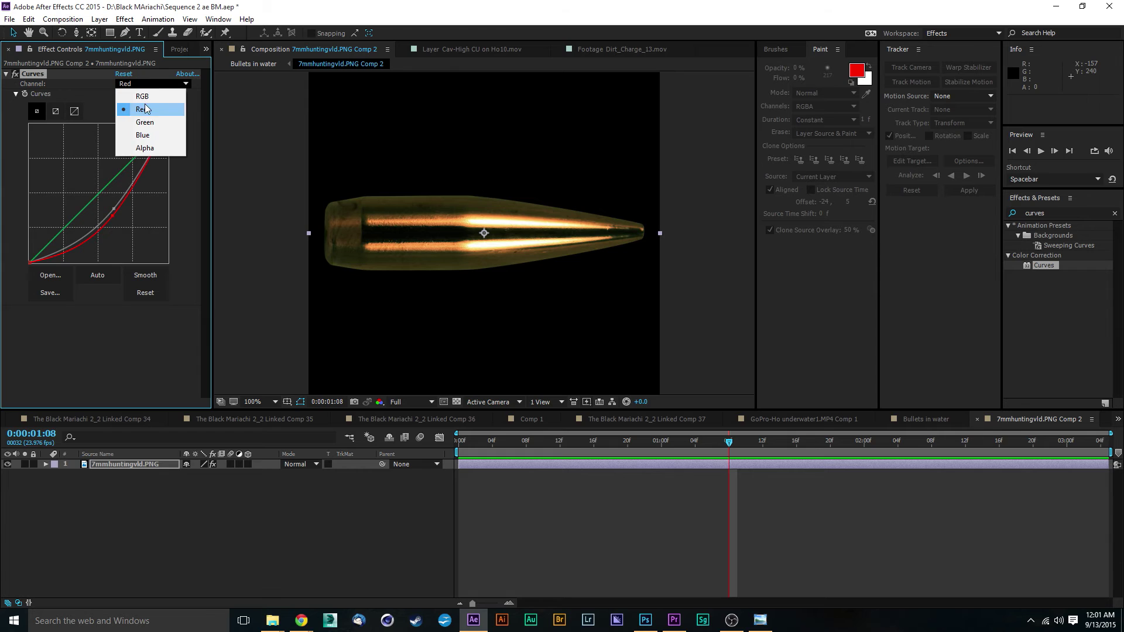
left_click(143, 135)
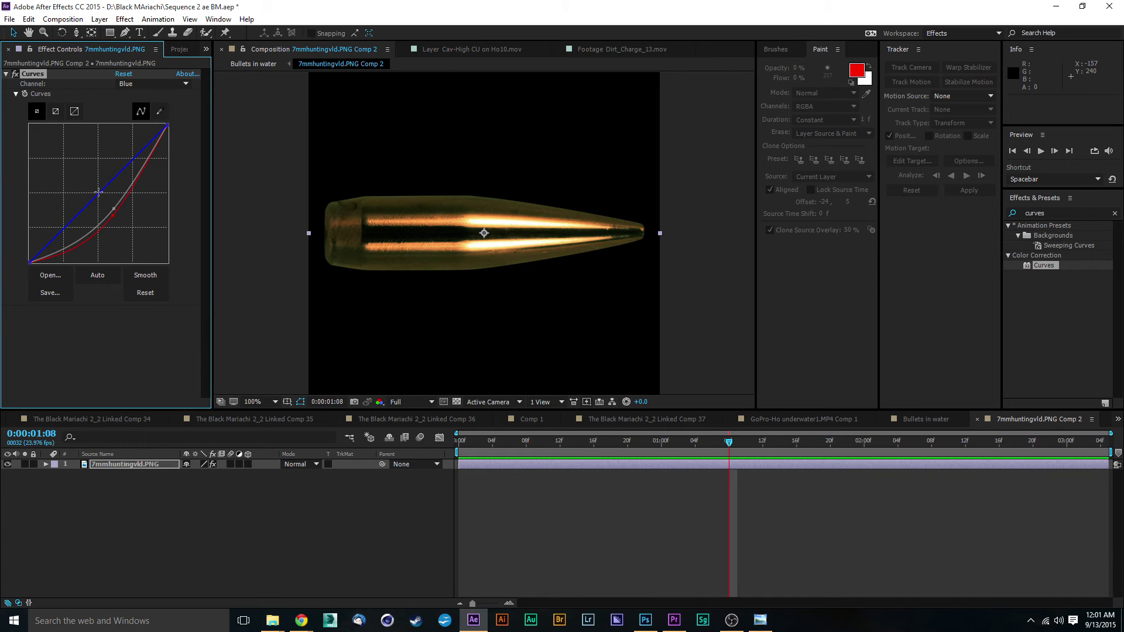
left_click_drag(99, 194, 87, 177)
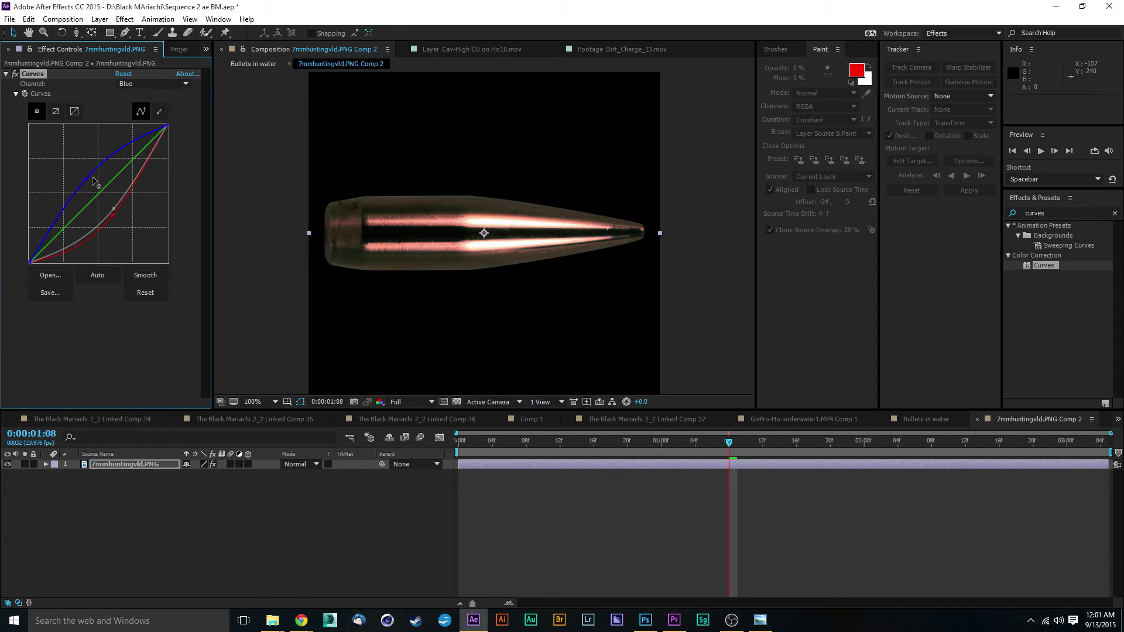
left_click(99, 197)
key("ctrl+z")
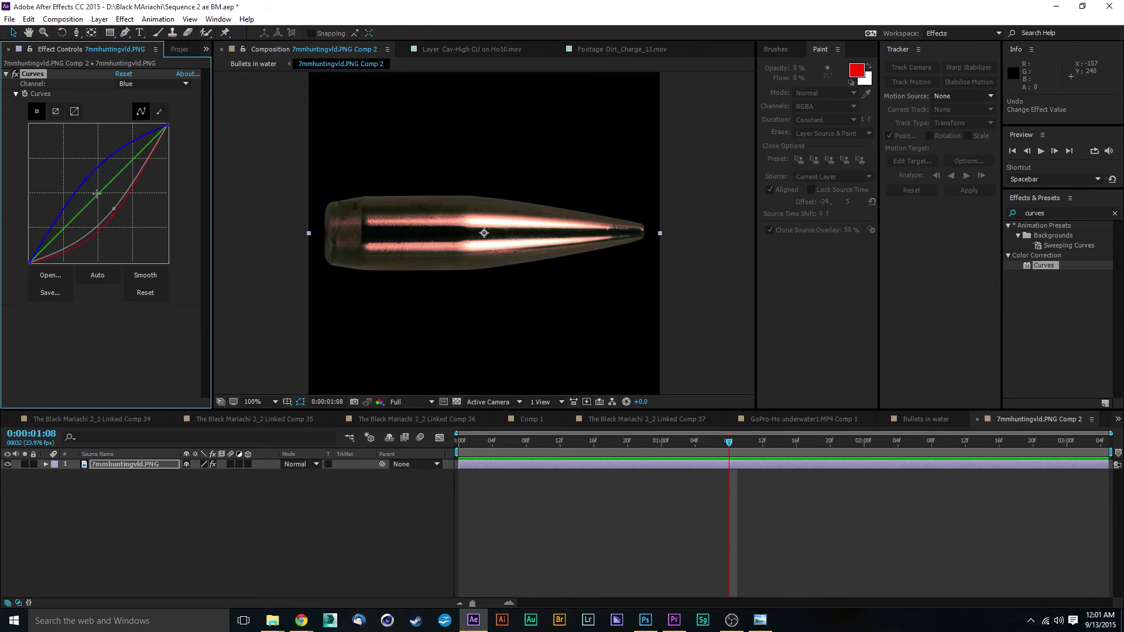
left_click_drag(98, 194, 95, 187)
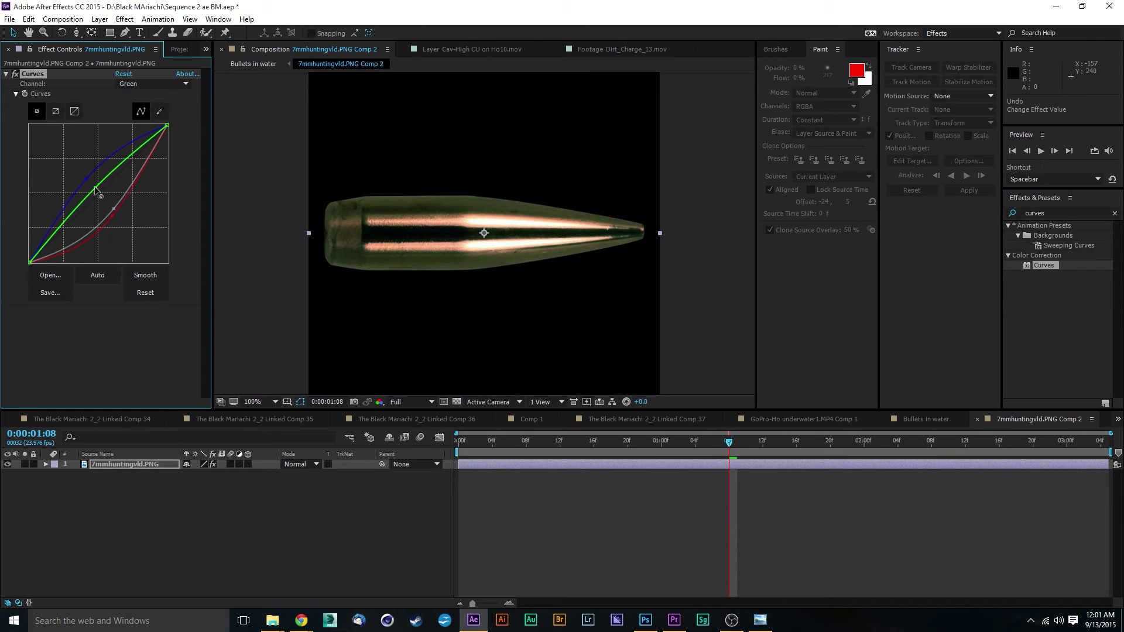
Add the Exposure effect to the bullet image with Exposure at -1.49 and Gamma Correction at 1.14.
left_click(1059, 212)
type("exposure")
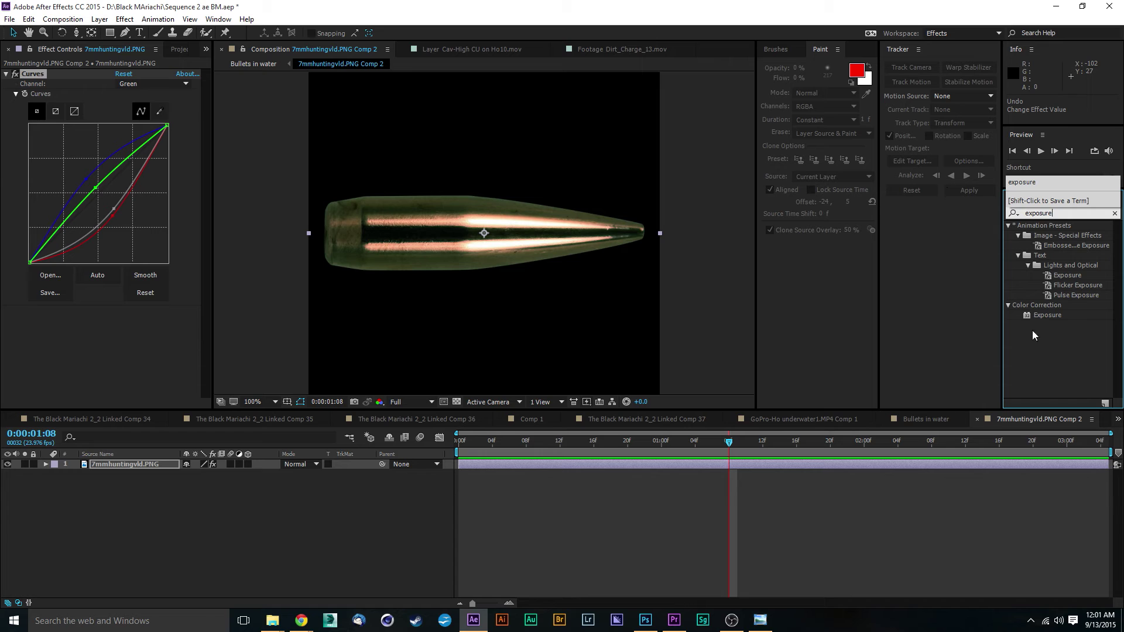
left_click_drag(1035, 317, 35, 342)
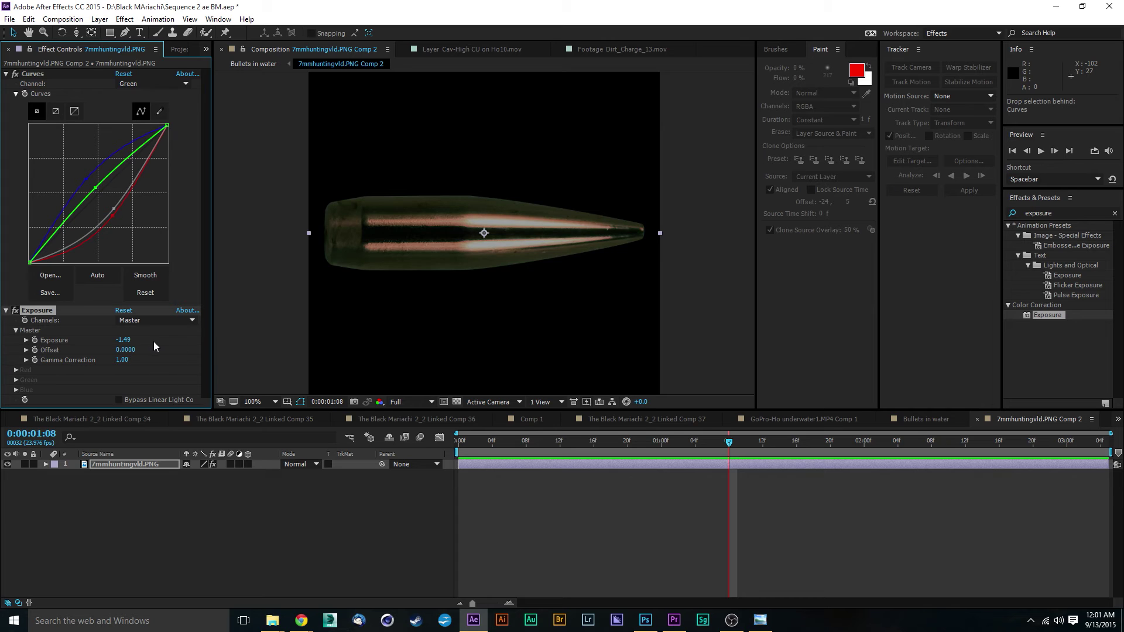
mouse_move(125, 350)
left_mouse_down()
mouse_move(140, 349)
mouse_move(132, 360)
left_mouse_up()
key("ctrl+z")
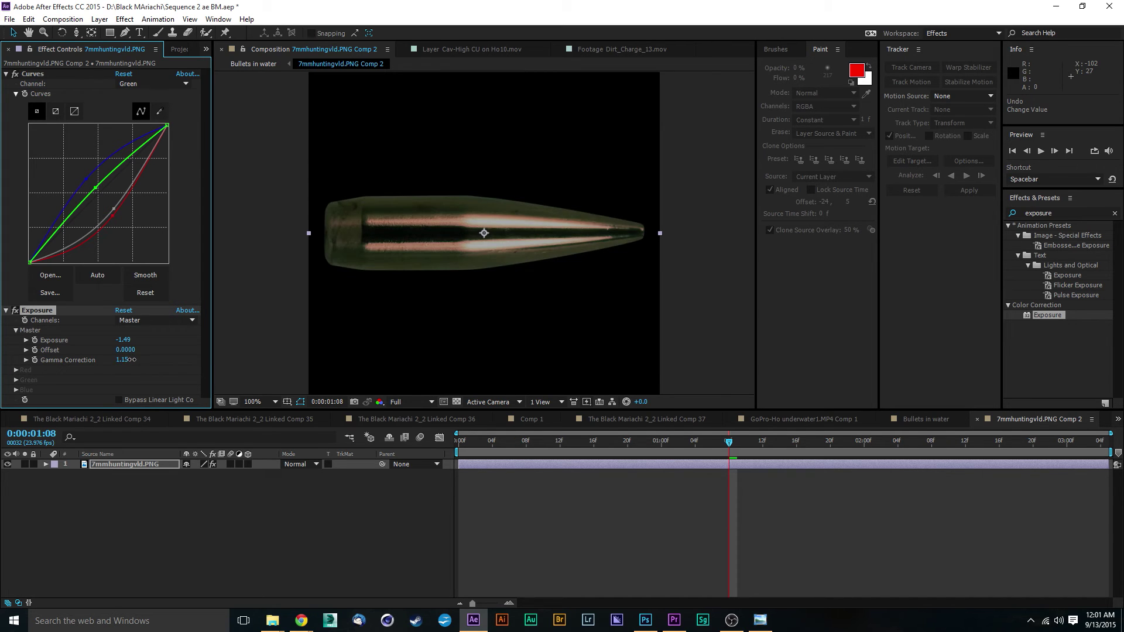
left_click(687, 251)
key("comma")
key("comma")
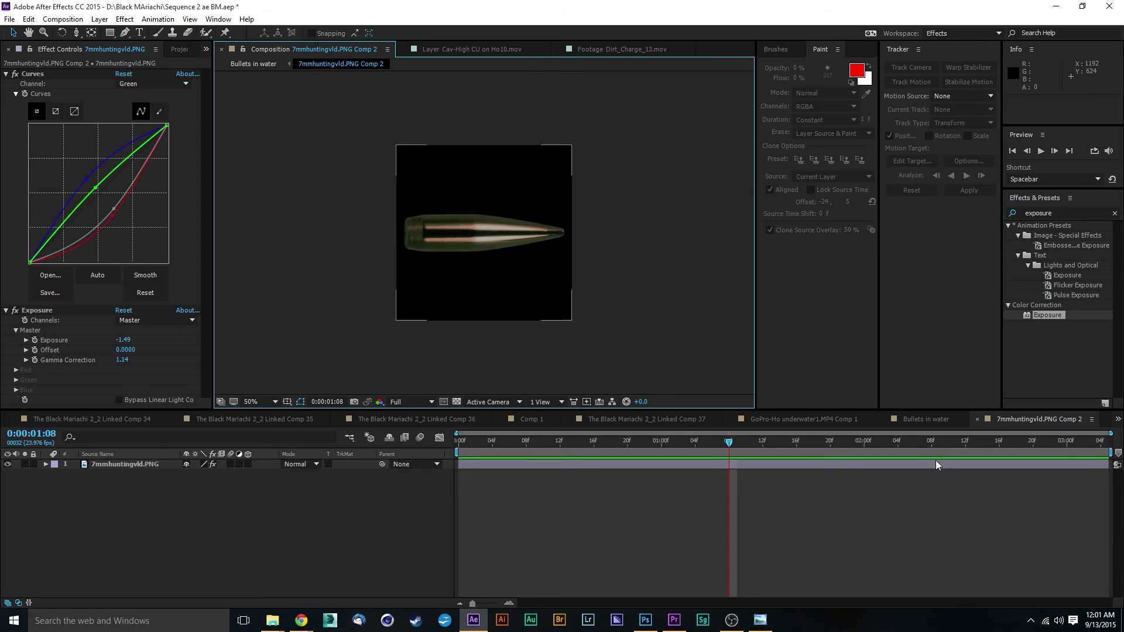
Return to the Bullets in water composition and examine how the color-corrected bullets blend in at the trail tips.
left_click(929, 419)
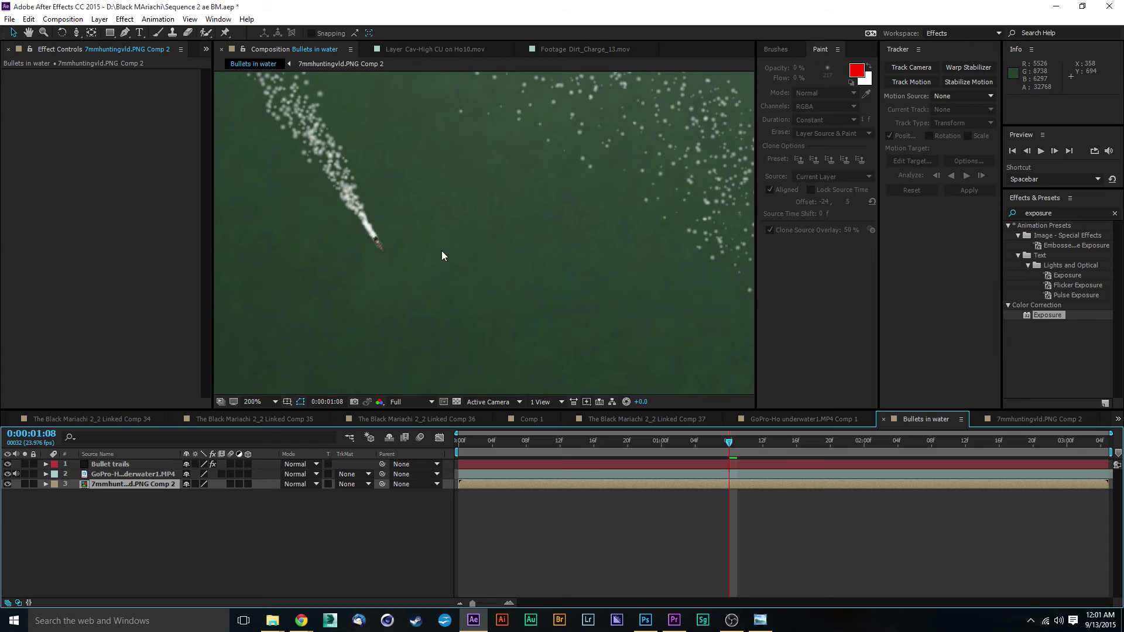
key("period")
scroll(345, 255, "down", 1)
scroll(395, 266, "down", 1)
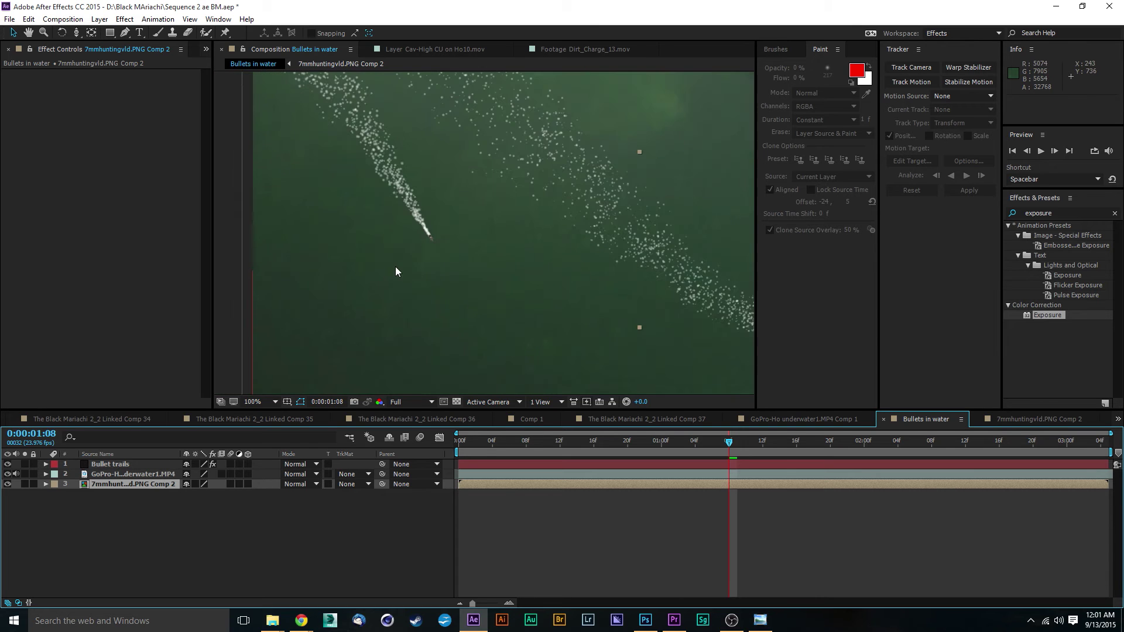
scroll(489, 287, "down", 1)
left_click(257, 189)
left_click_drag(629, 277, 445, 278)
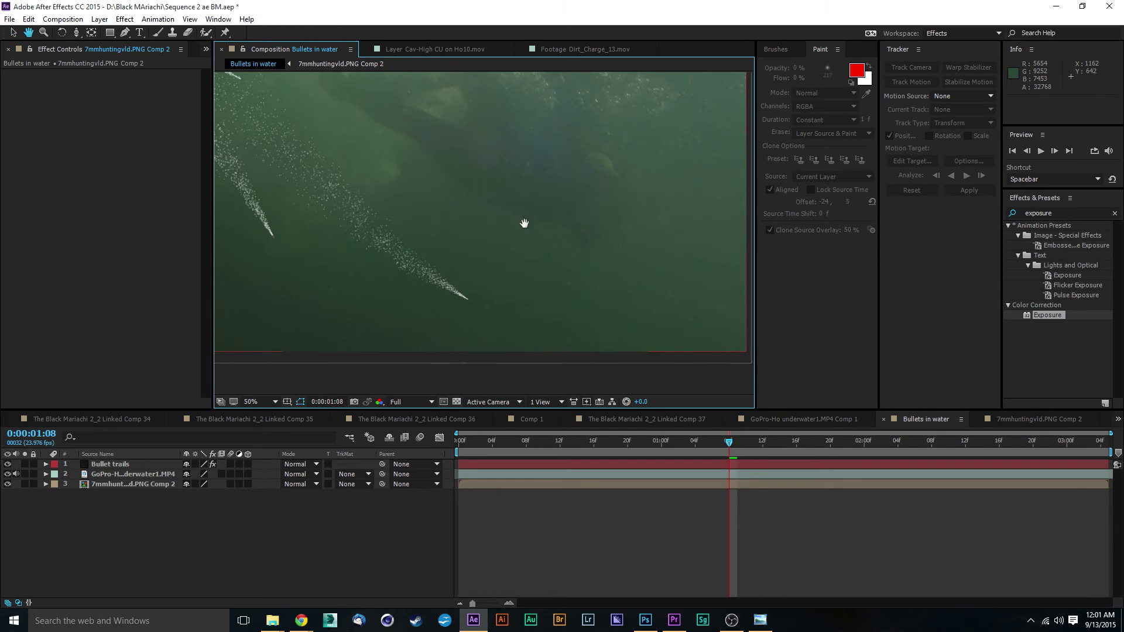
left_click_drag(524, 223, 598, 272)
Preview the bullet trail animation and inspect the whole frame at the end of the composition.
key("space")
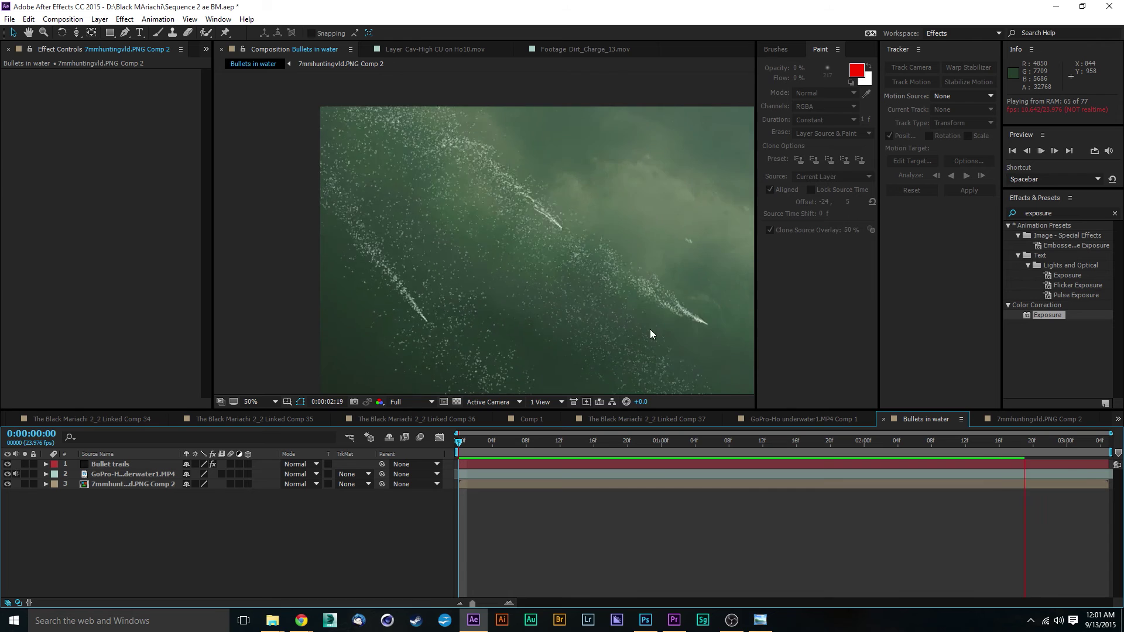
key("space")
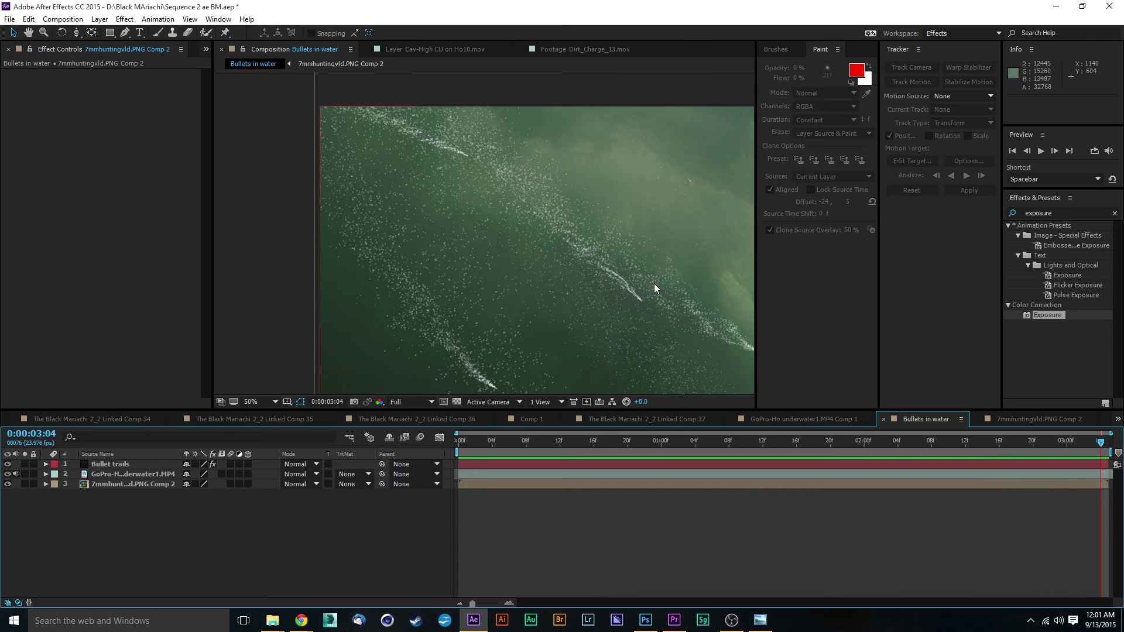
left_click_drag(655, 283, 528, 209)
scroll(529, 209, "down", 1)
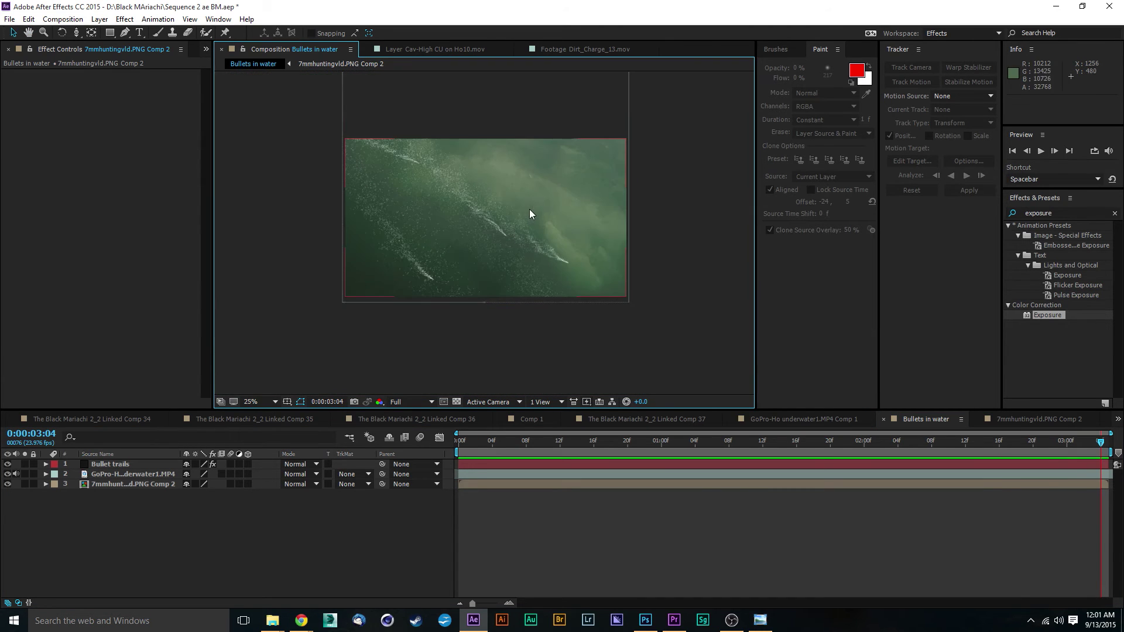
scroll(502, 208, "up", 1)
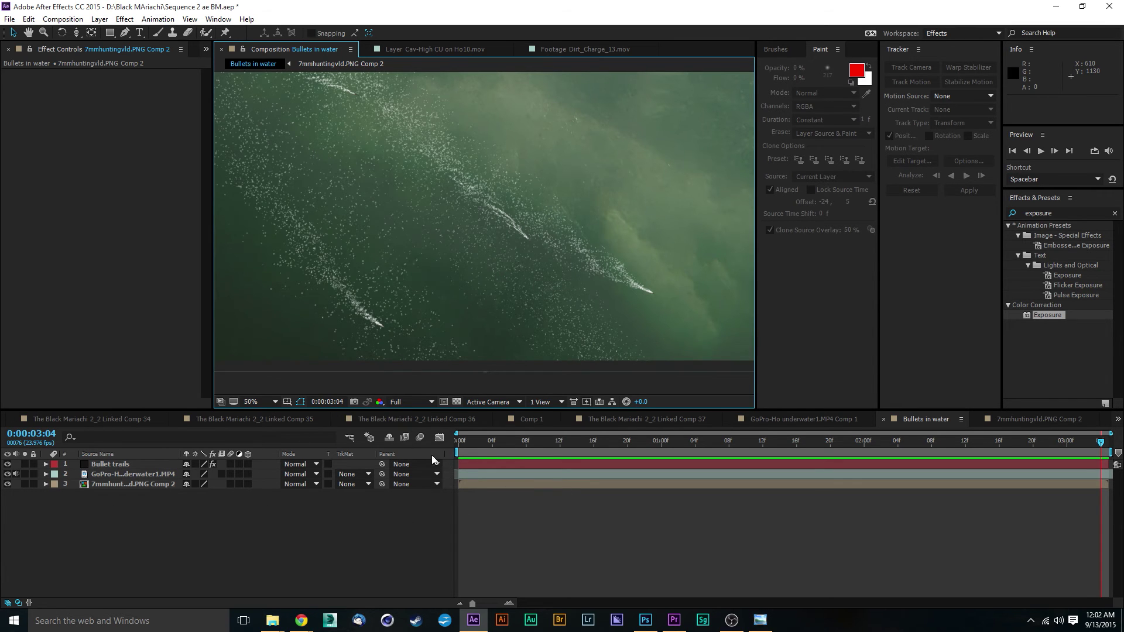
Enable motion blur for the composition and for the Bullet trails layer, and check the blurred particles up close.
left_click(422, 439)
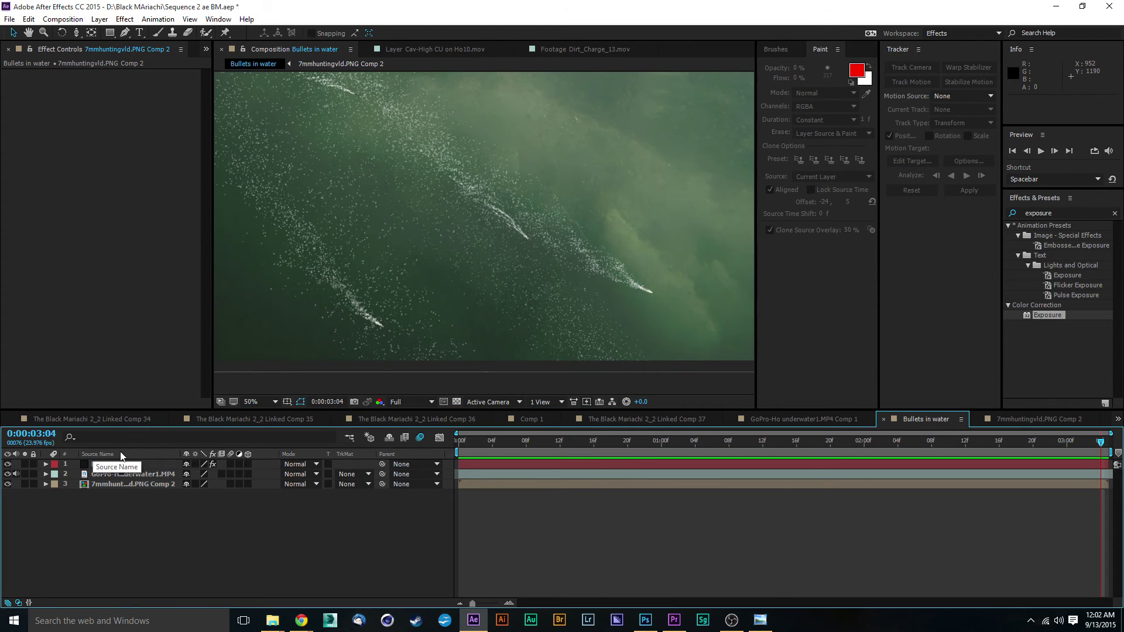
left_click(230, 465)
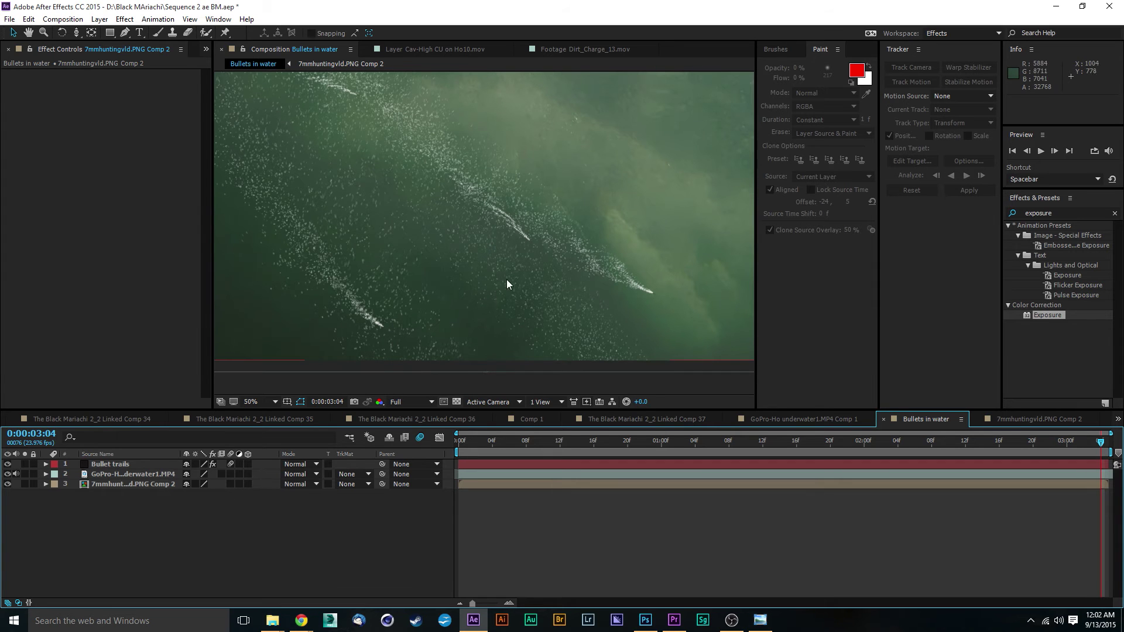
scroll(441, 228, "up", 1)
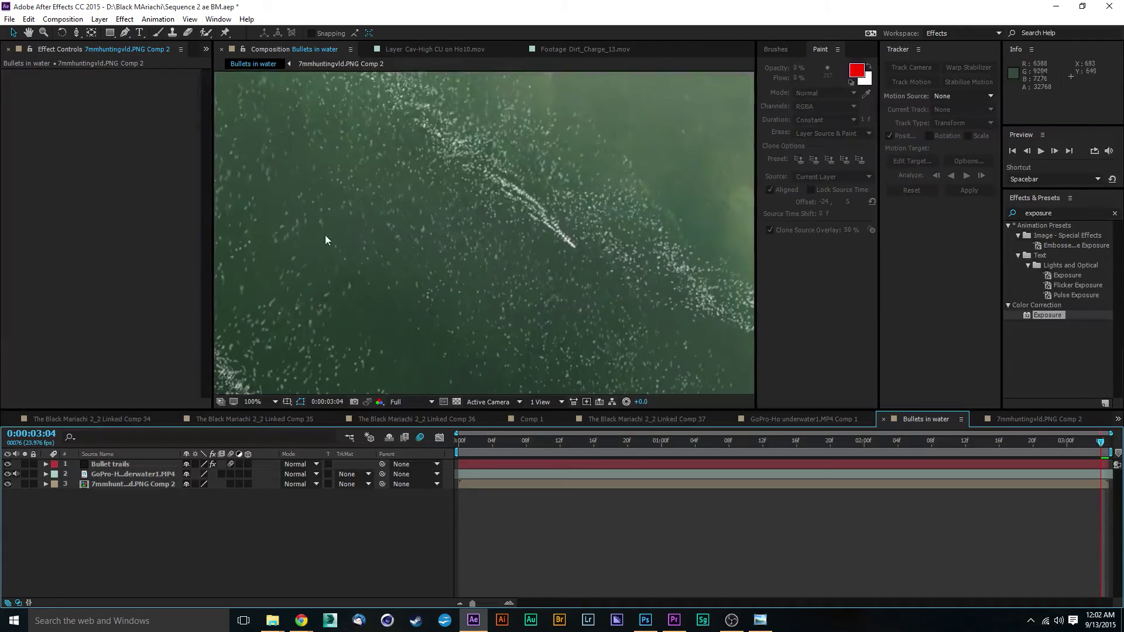
Preview the motion-blurred bullet trails over the whole composition at 50% magnification.
scroll(328, 235, "down", 1)
scroll(416, 233, "down", 1)
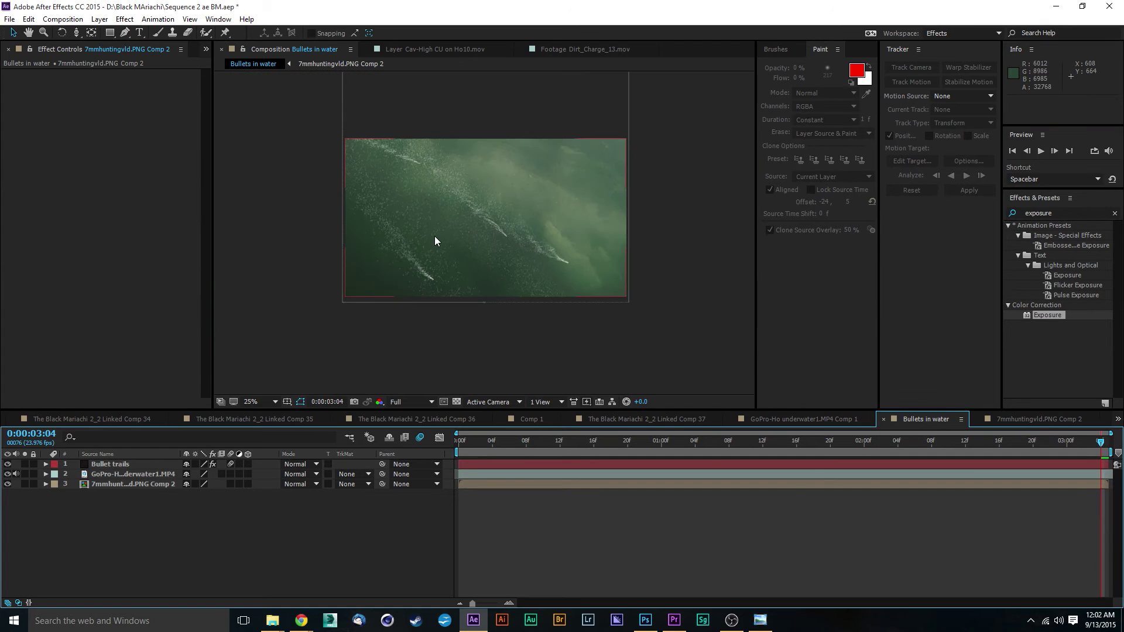
scroll(435, 238, "up", 1)
key("space")
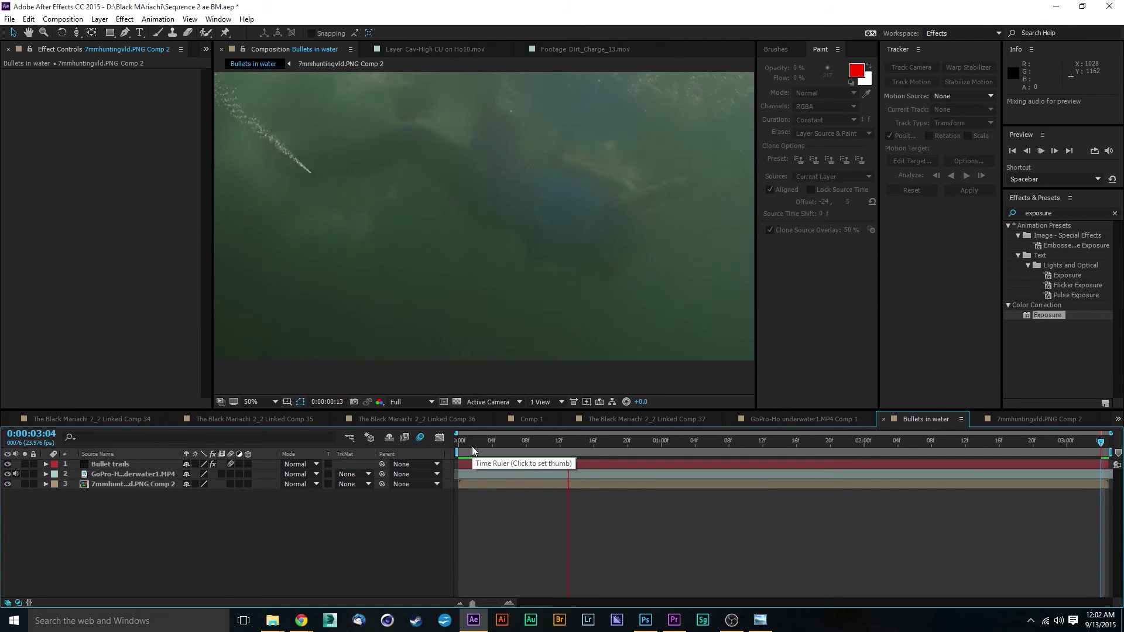
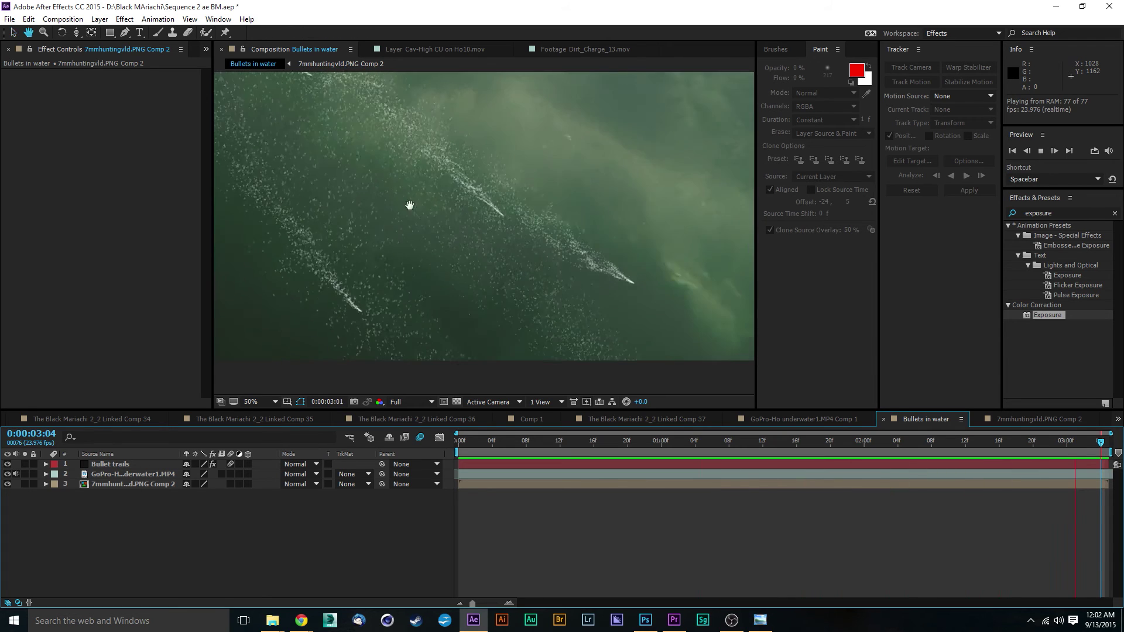
key("space")
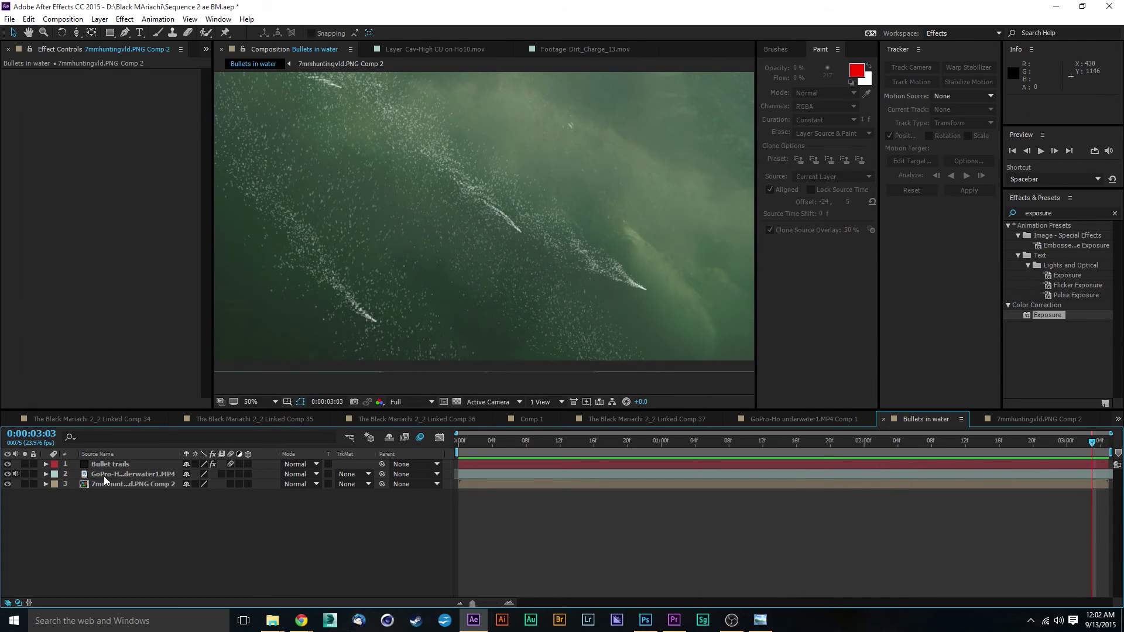
Raise the Aux System Particles/sec of the Bullet trails layer's Particular effect to 2469.
left_click(129, 474)
left_click(104, 465)
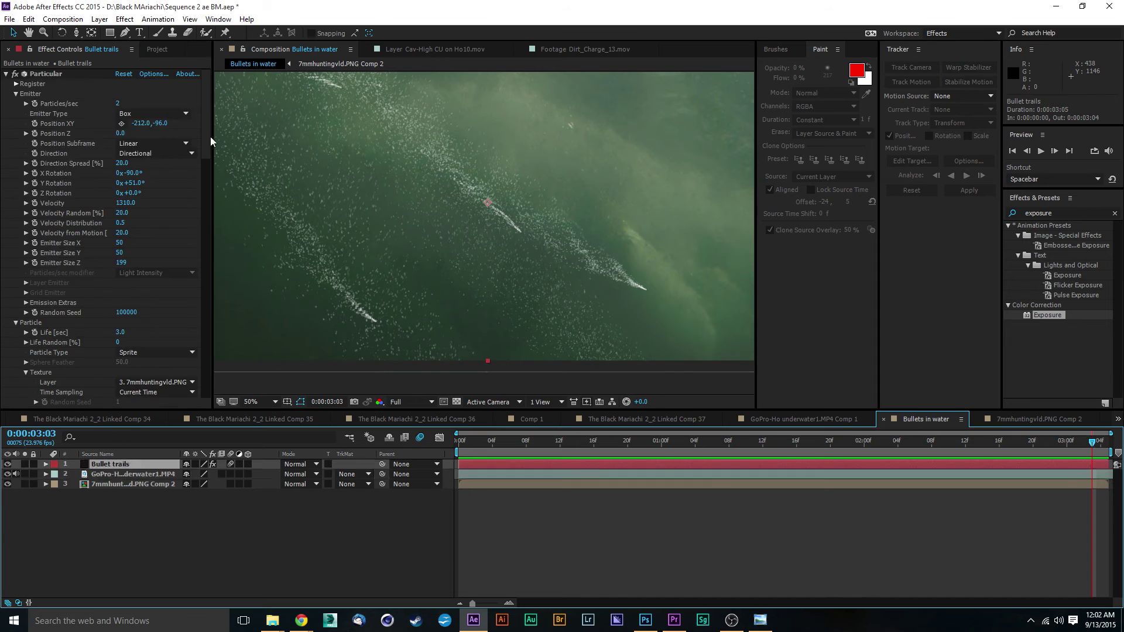
left_click_drag(208, 108, 187, 253)
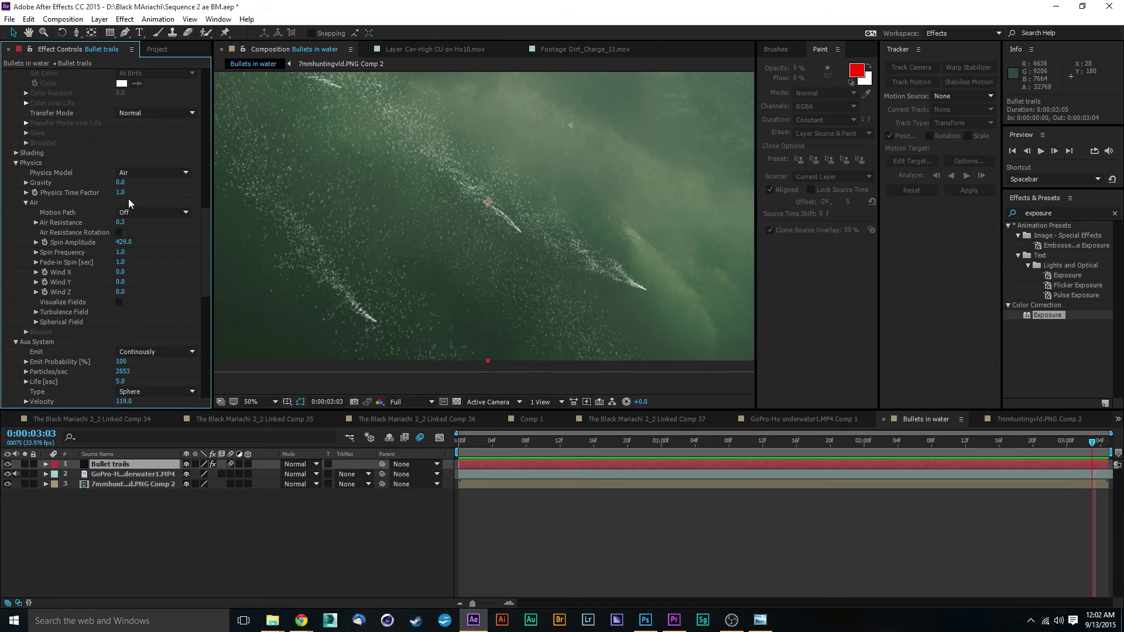
scroll(203, 248, "down", 5)
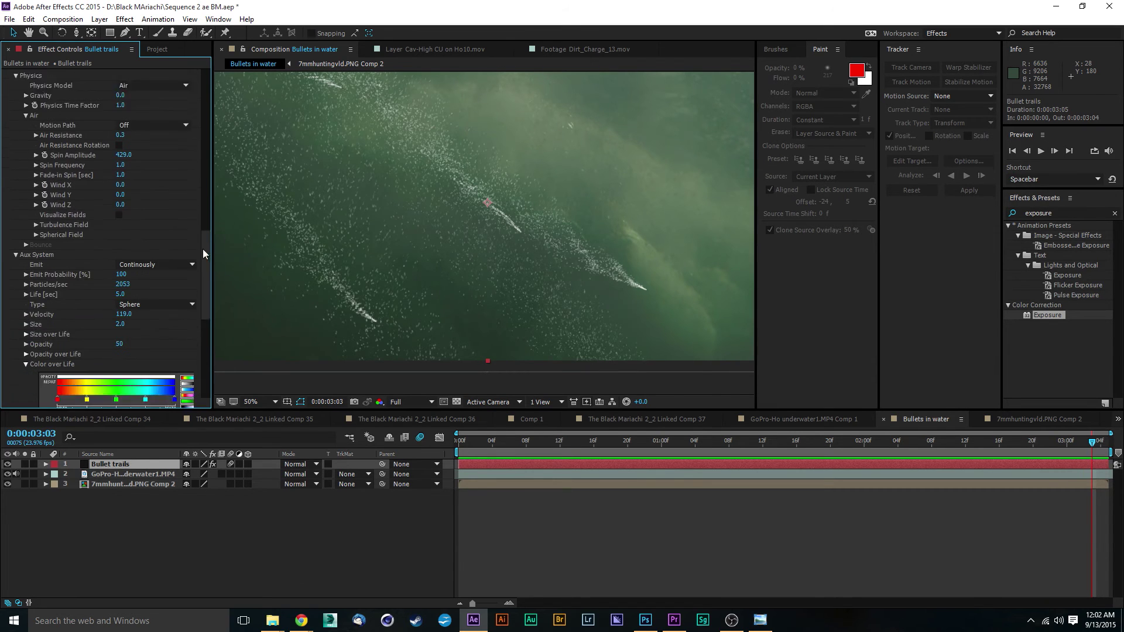
left_click_drag(134, 225, 372, 233)
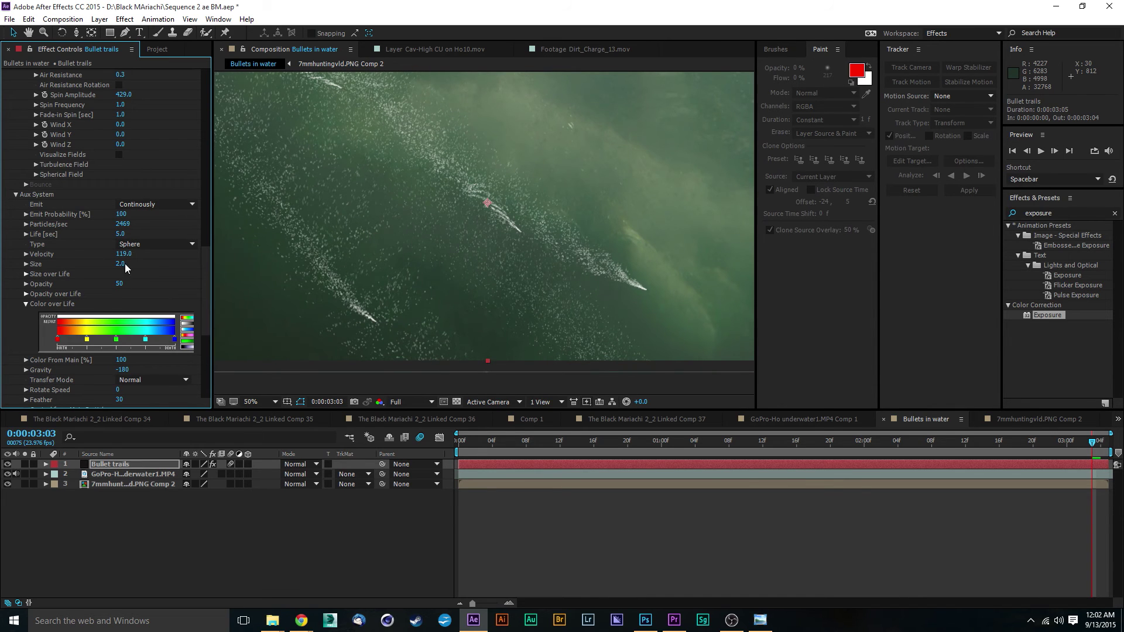
Set the Aux System Gravity to -190 and preview how the bubbles rise.
scroll(204, 275, "down", 1)
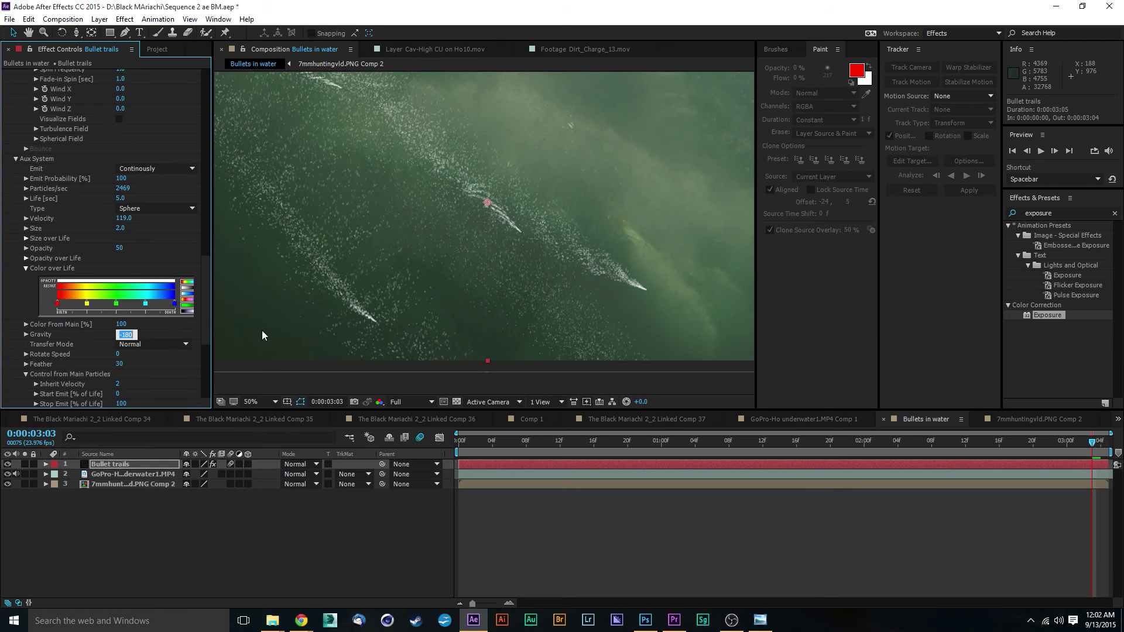
type("-190")
key("Return")
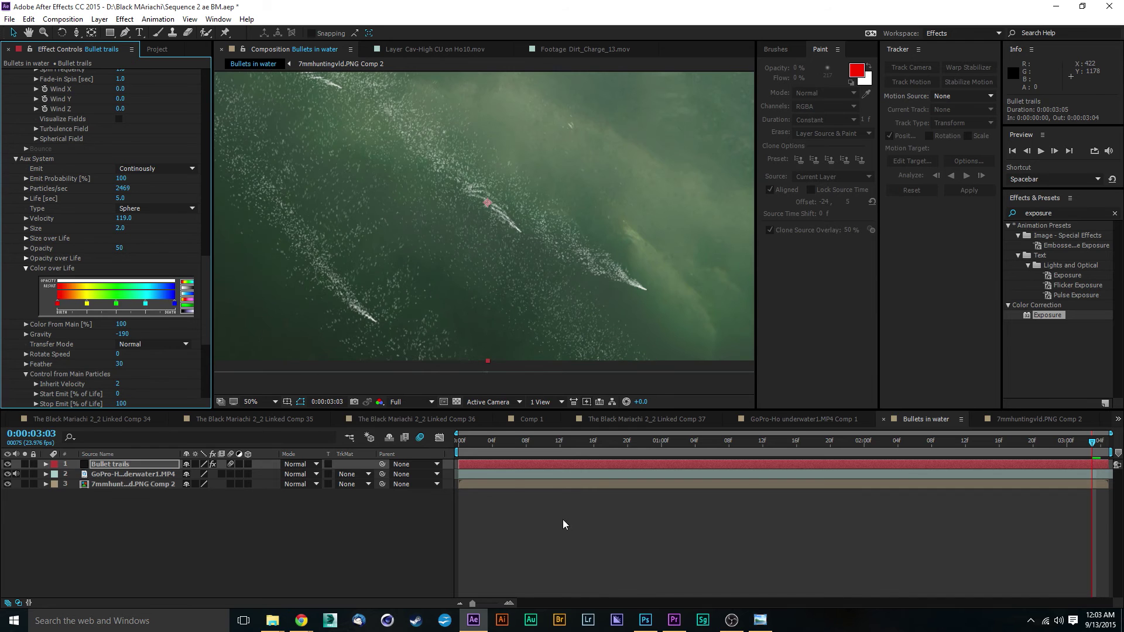
key("space")
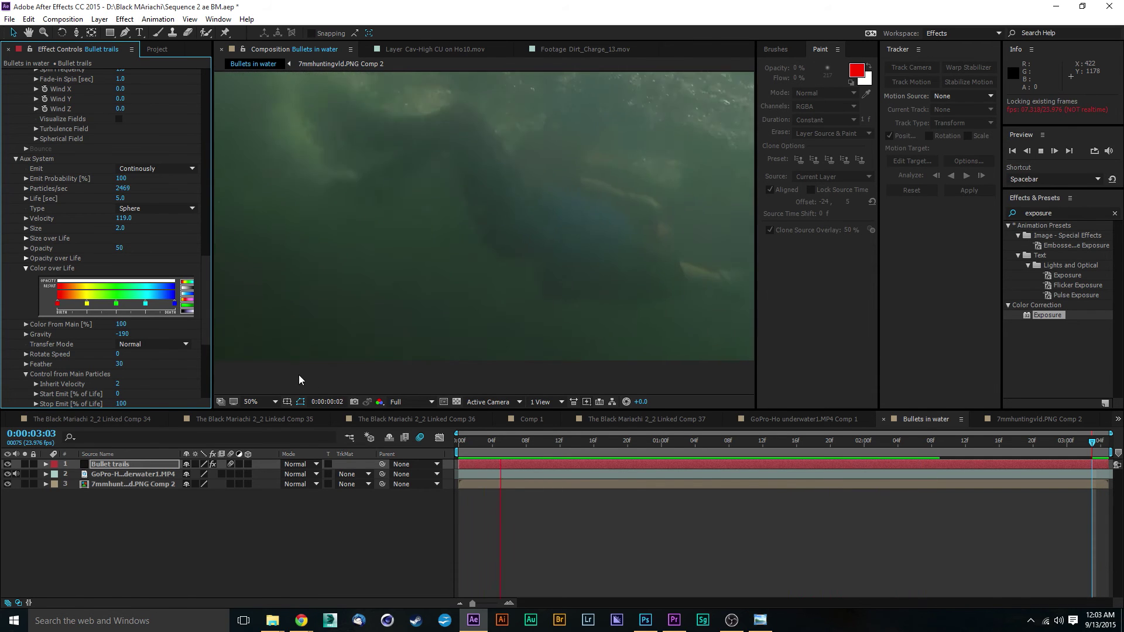
key("space")
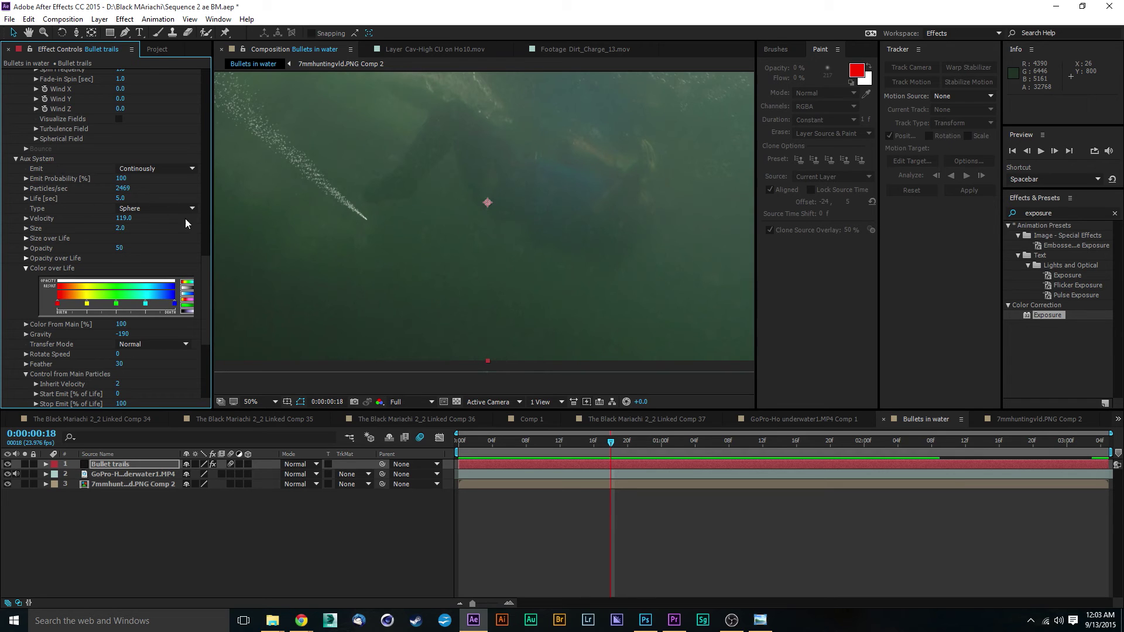
Set the Aux System Turbulence Position to 137 and preview the disturbed bubble trails.
left_click_drag(205, 287, 203, 304)
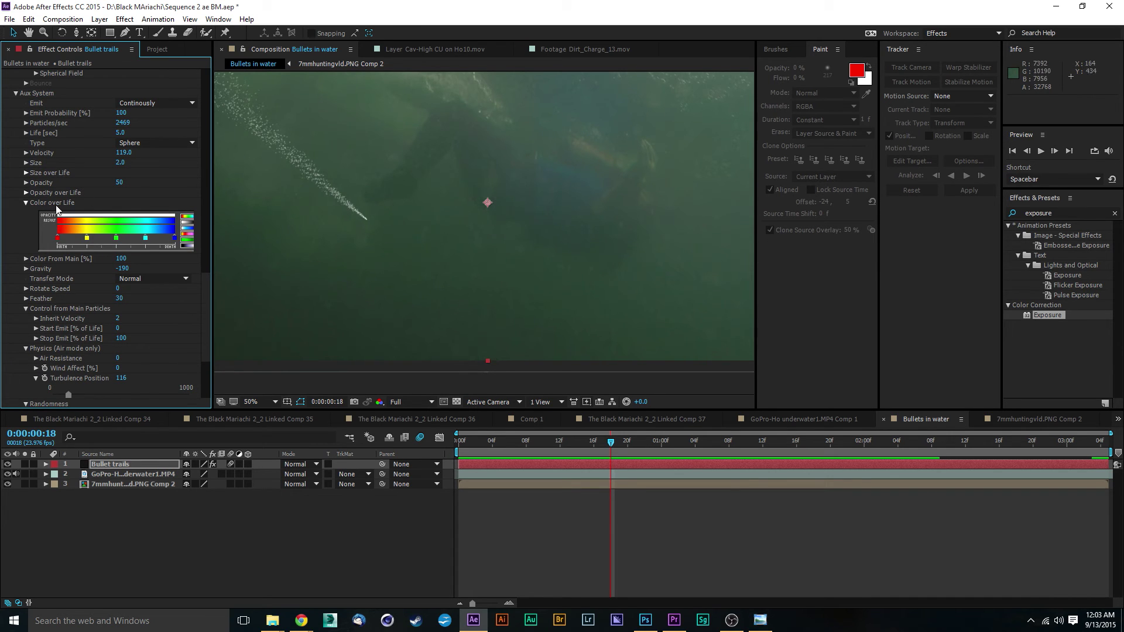
mouse_move(203, 313)
left_mouse_down()
mouse_move(204, 289)
mouse_move(206, 316)
left_mouse_up()
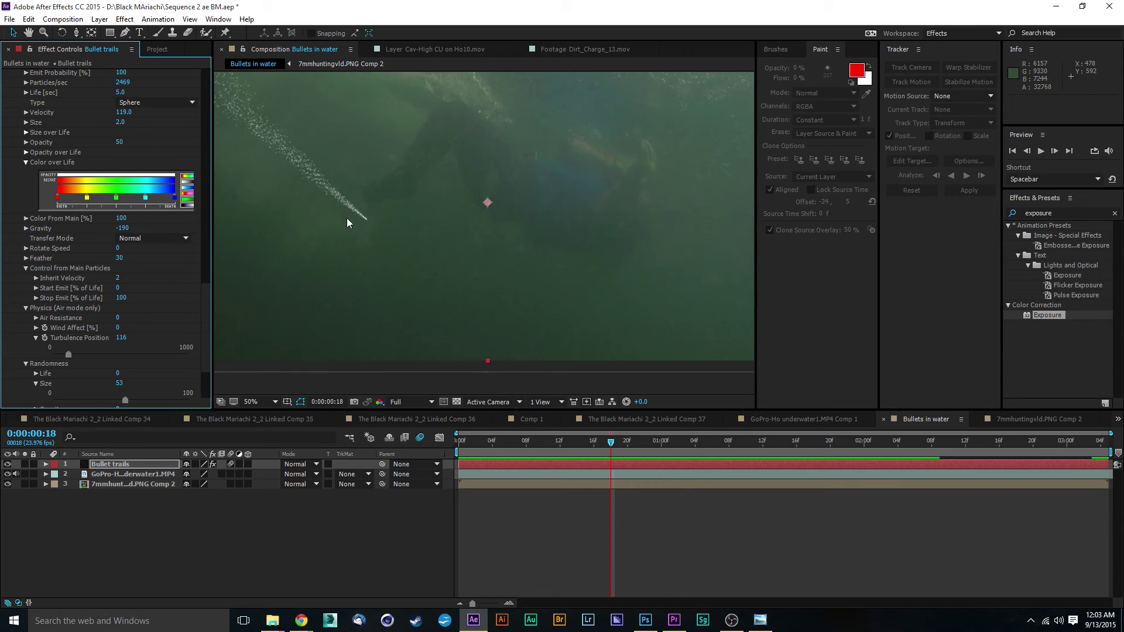
left_click_drag(417, 195, 439, 204)
key("v")
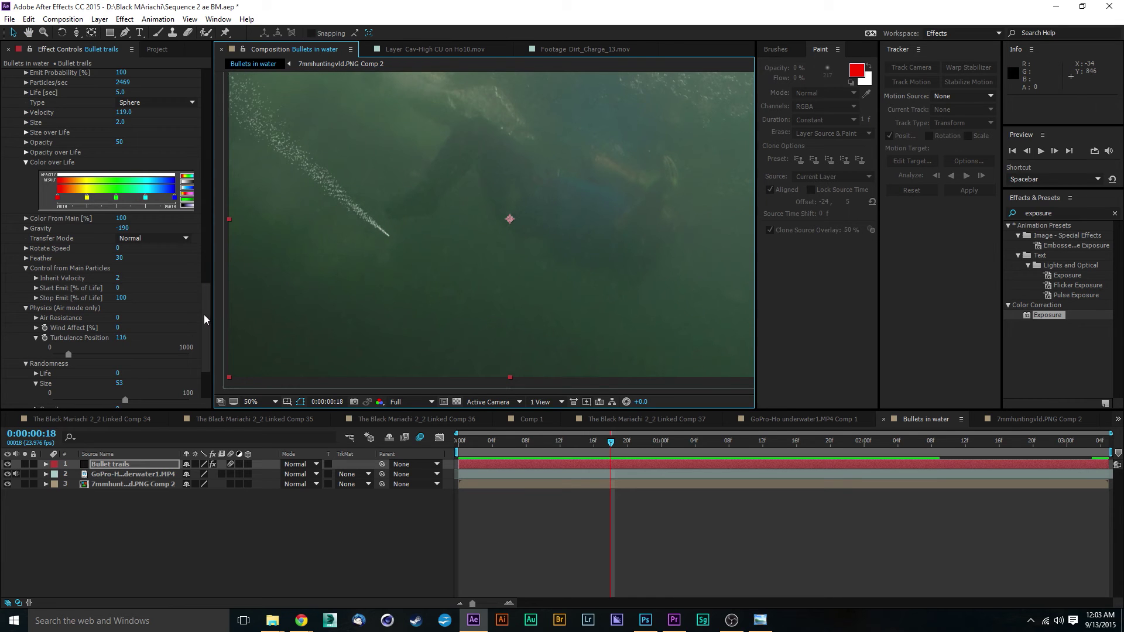
left_click_drag(204, 316, 206, 327)
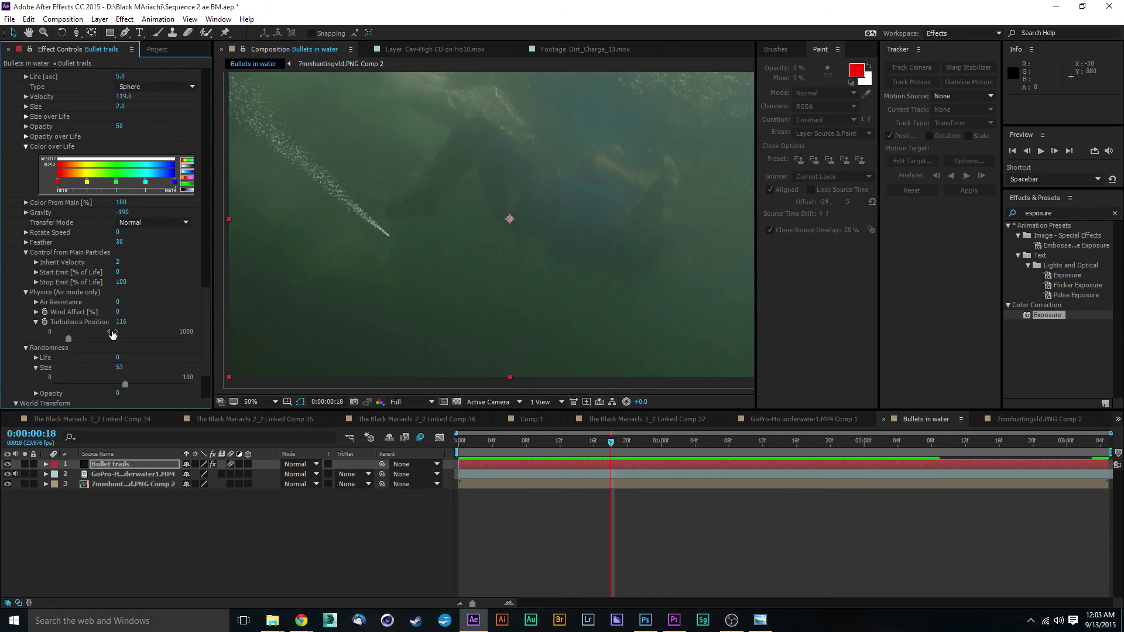
left_click_drag(68, 341, 67, 342)
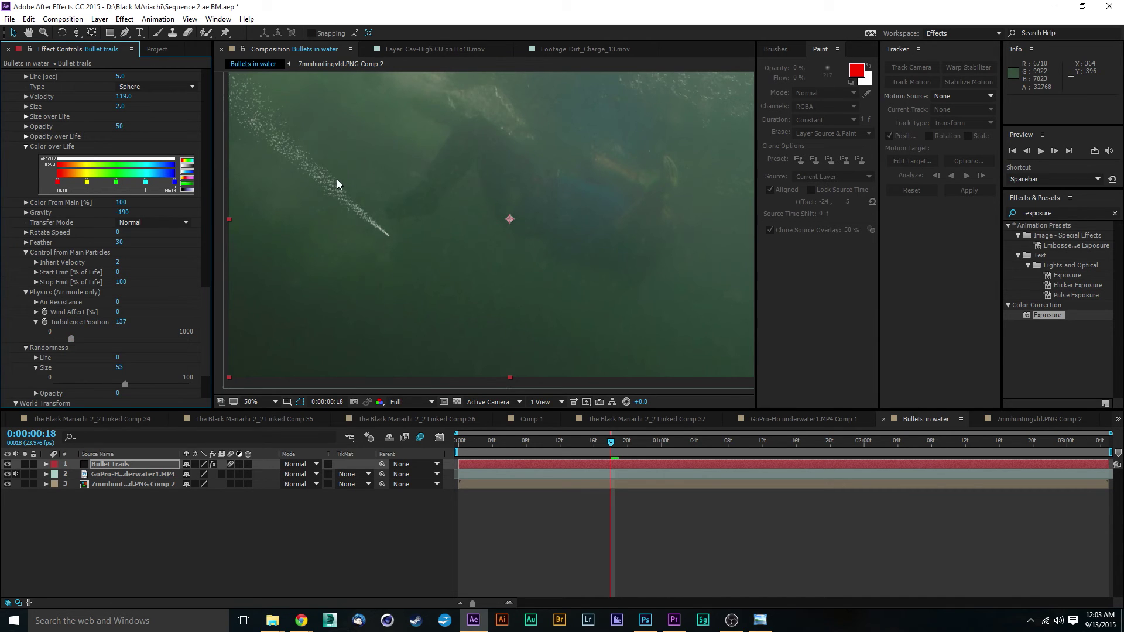
left_click(388, 213)
key("space")
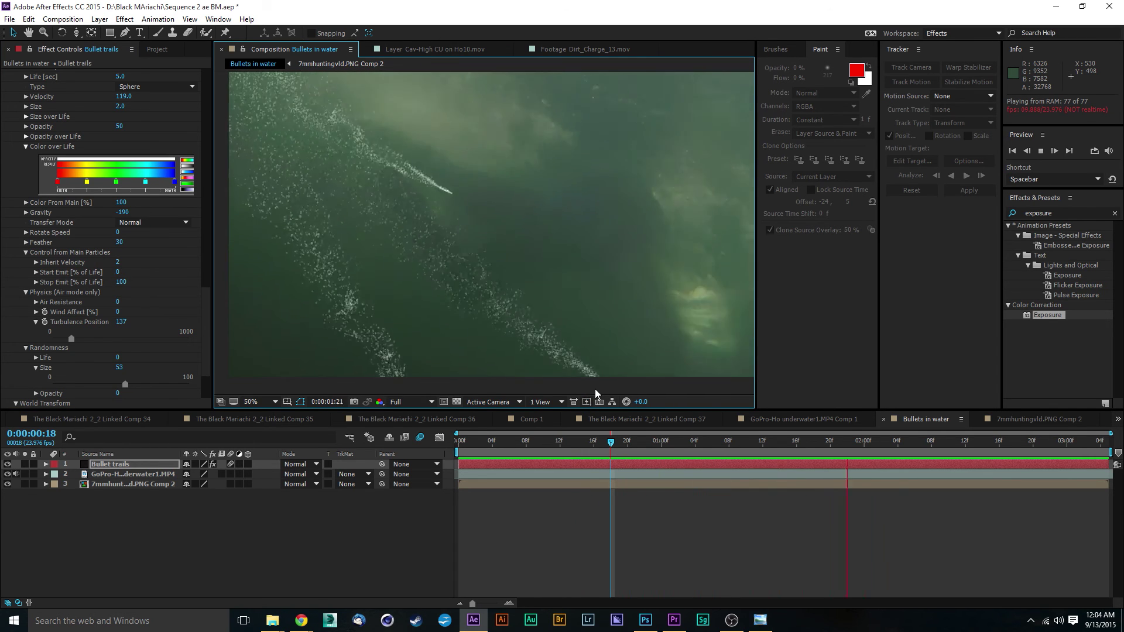
key("space")
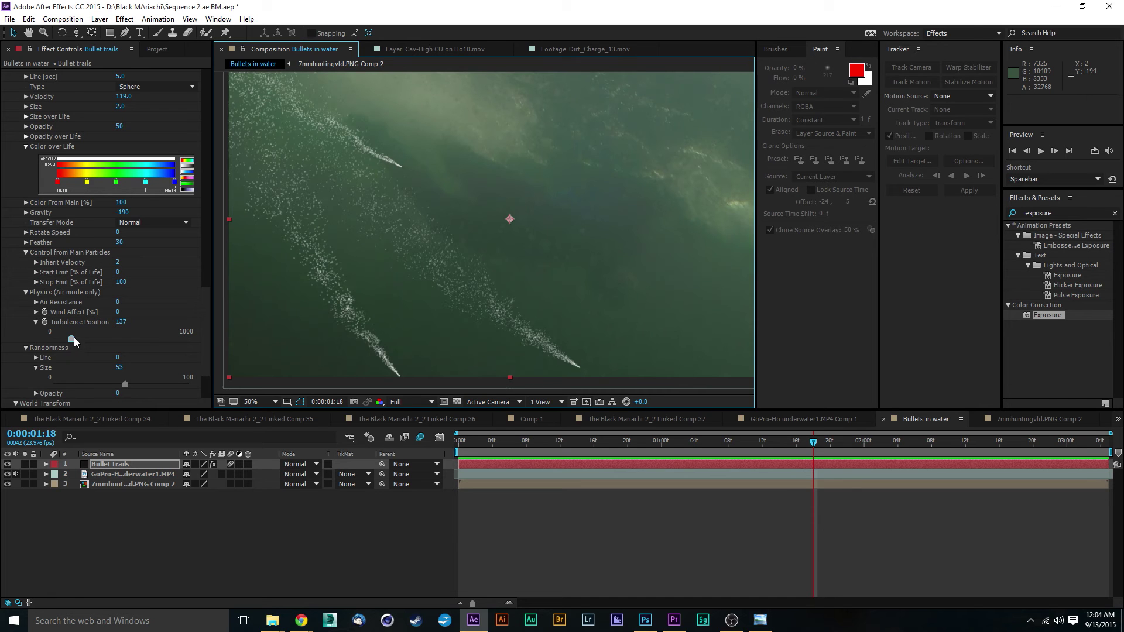
Test an Aux System Turbulence Position of 468 in a preview from the first frame, and settle on 159.
left_click_drag(73, 338, 117, 343)
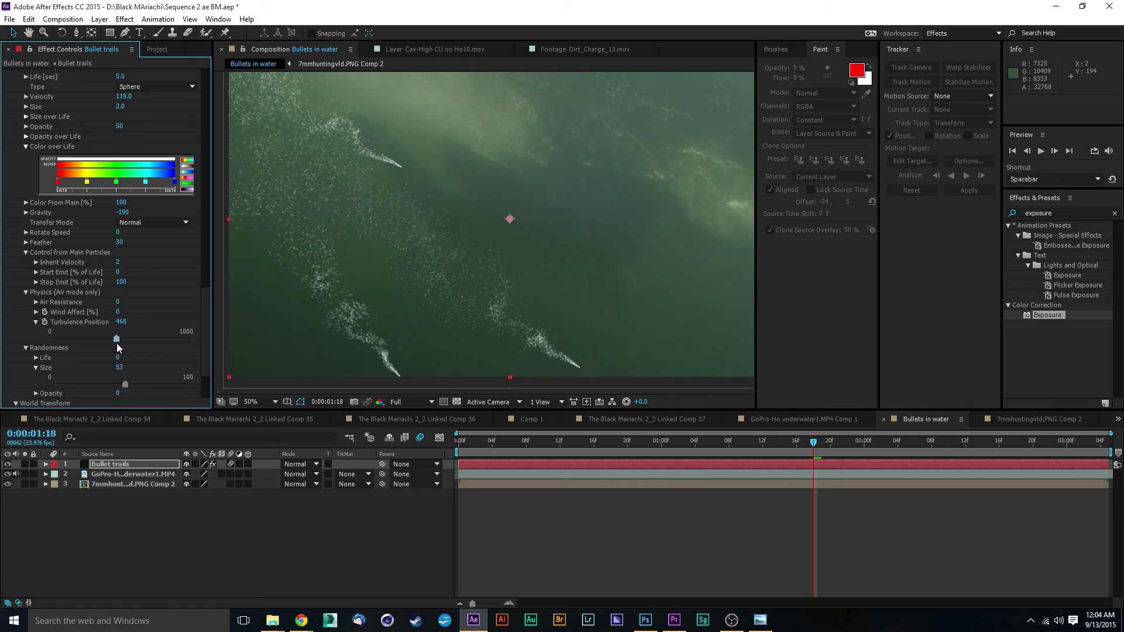
left_click(460, 444)
key("space")
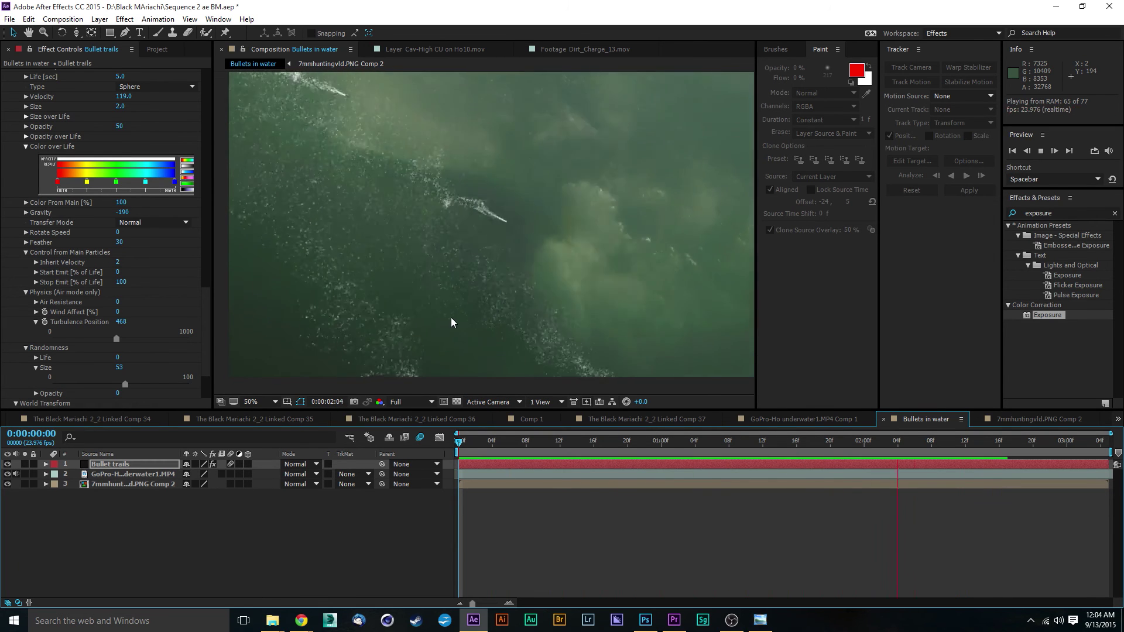
key("space")
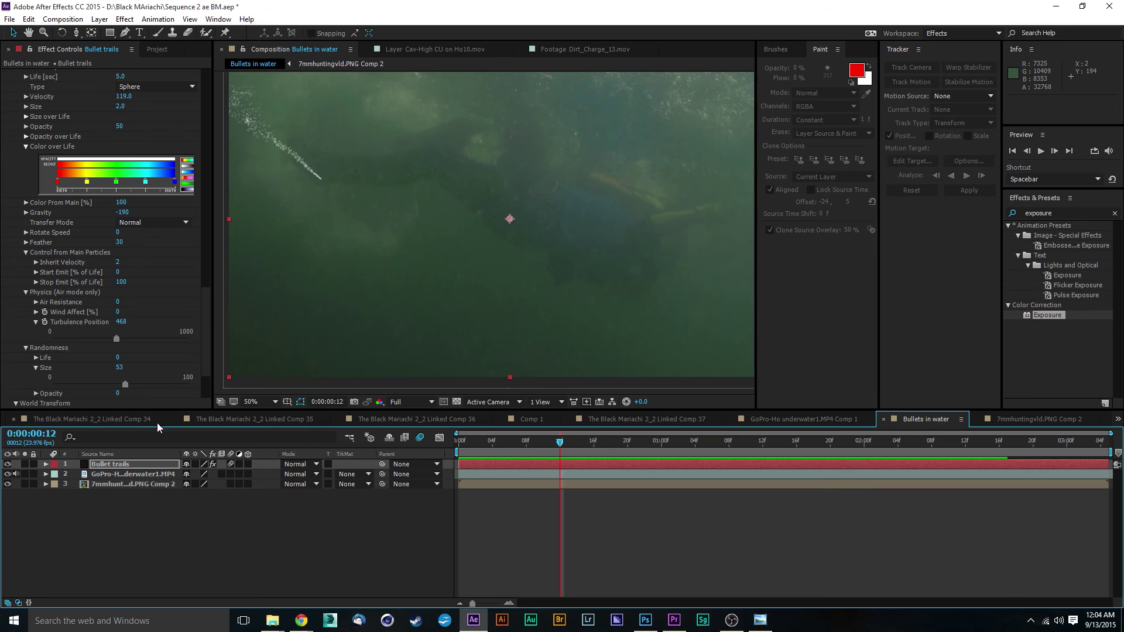
left_click_drag(117, 339, 75, 336)
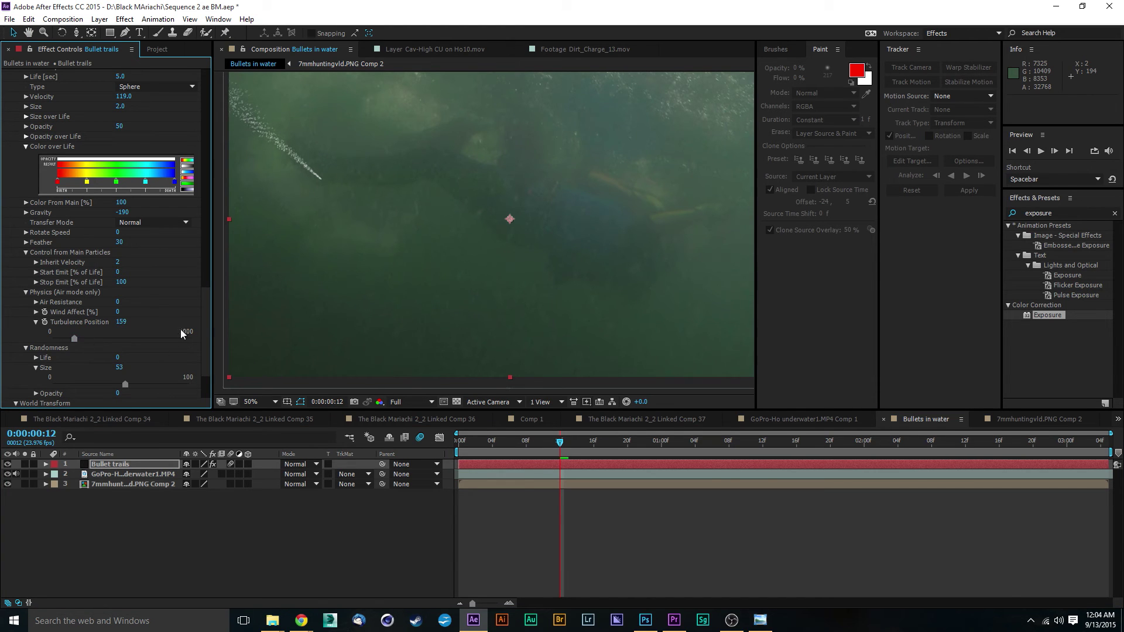
Try an Aux System particle Size of 3 and preview the larger bubbles.
left_click_drag(206, 321, 202, 289)
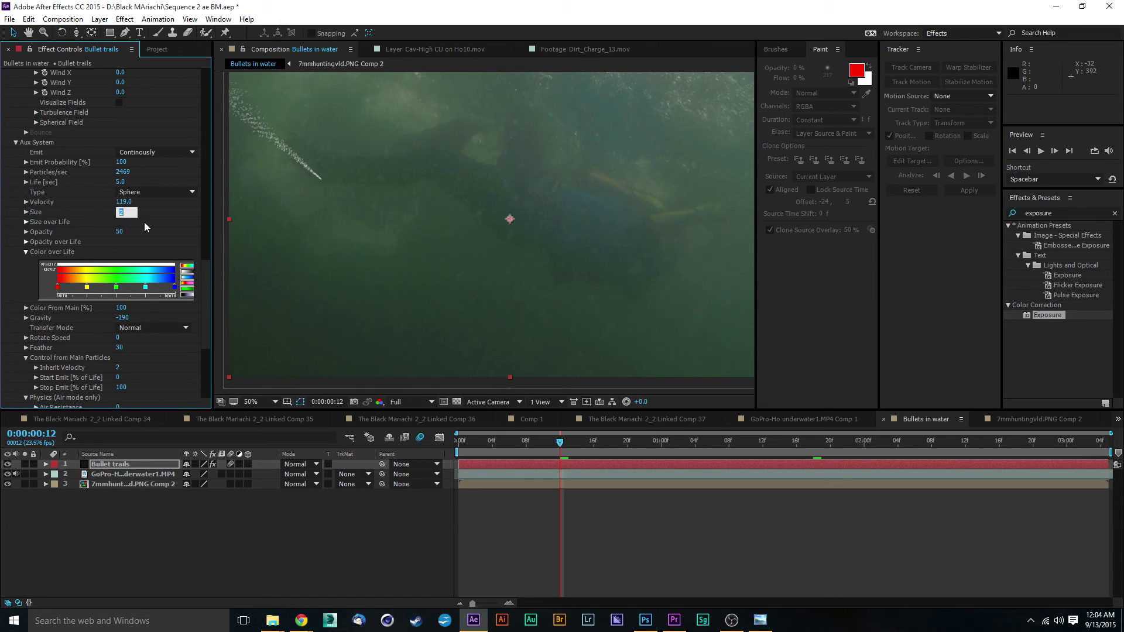
type("3")
key("Return")
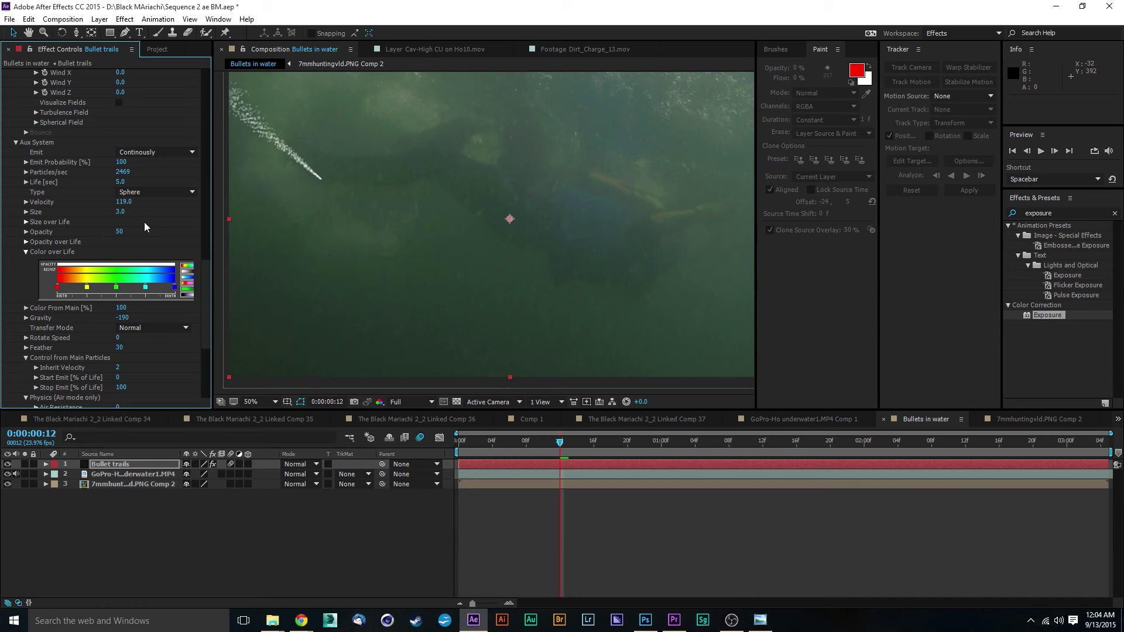
key("space")
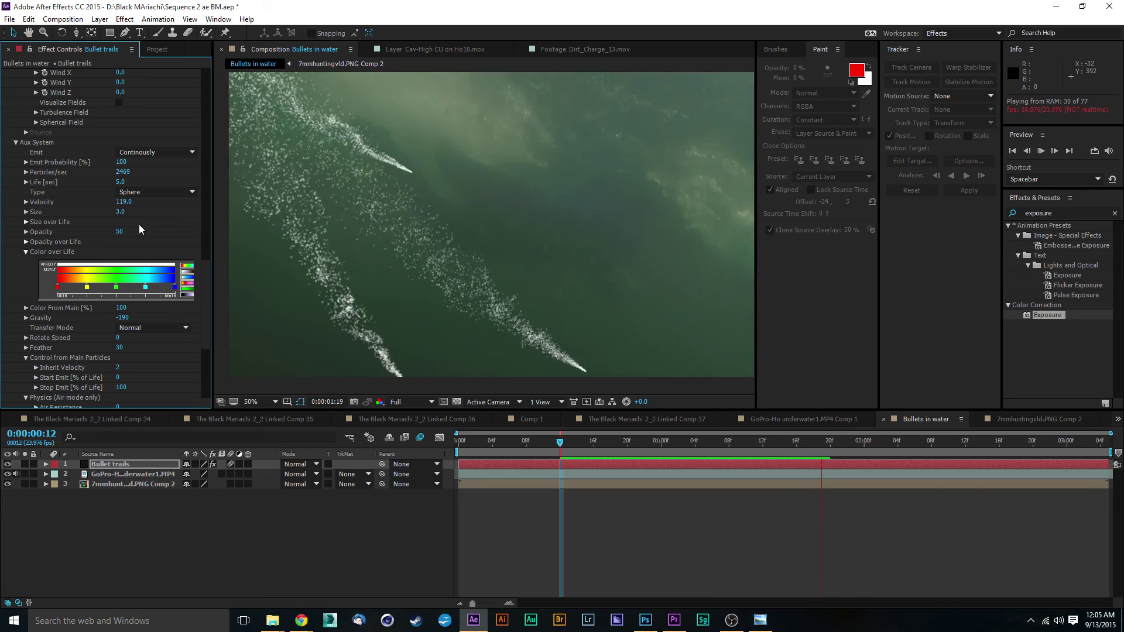
key("space")
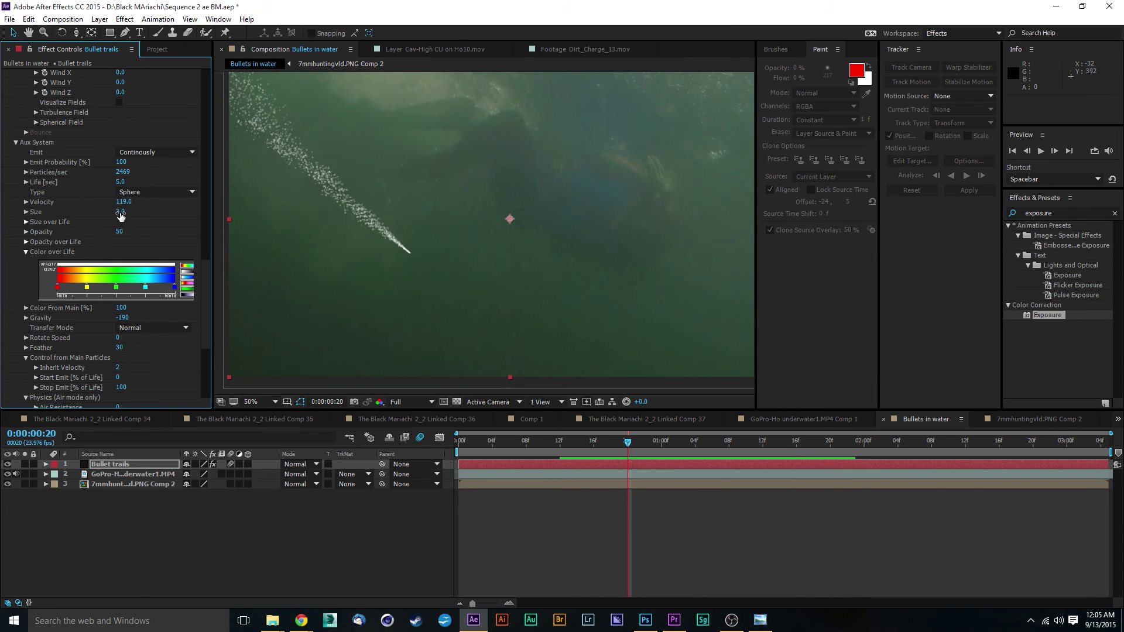
Set the Aux System particle Size to 2.5 and preview the trails.
type("2.5")
key("Return")
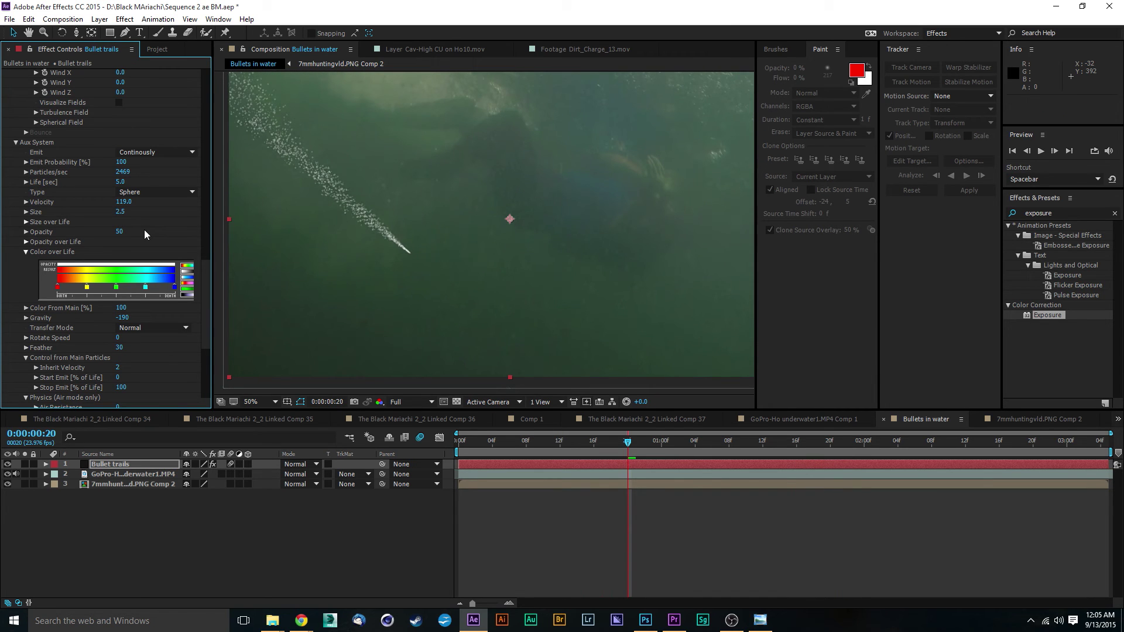
key("space")
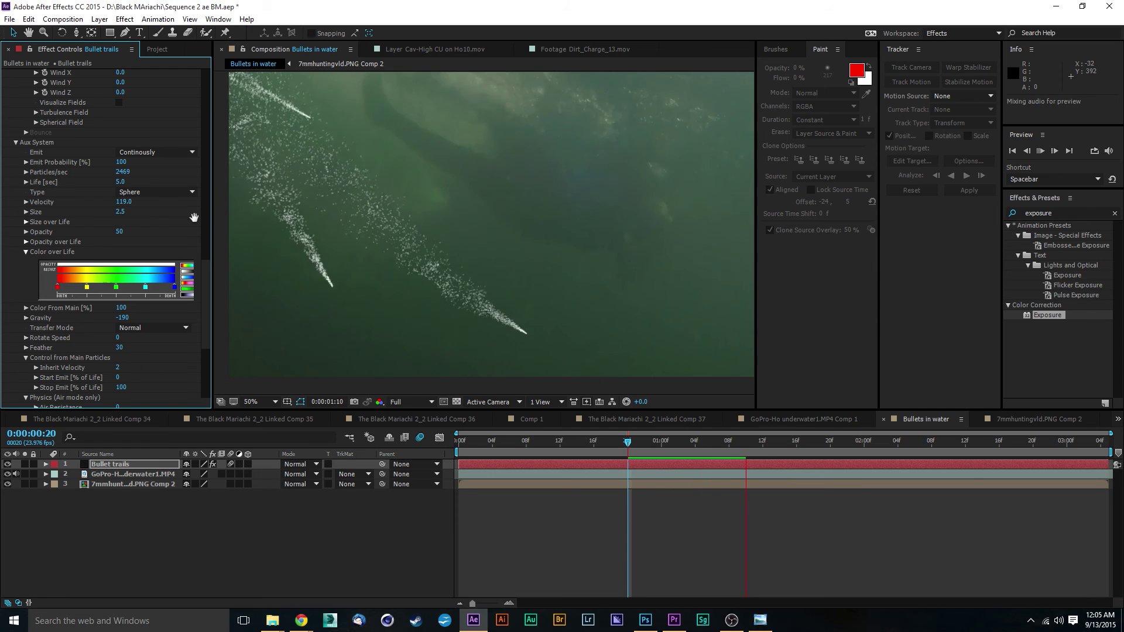
Lower the Aux System particle Opacity to 26 and preview the fainter bubble trails.
mouse_move(118, 232)
left_mouse_down()
mouse_move(153, 234)
mouse_move(136, 238)
left_mouse_up()
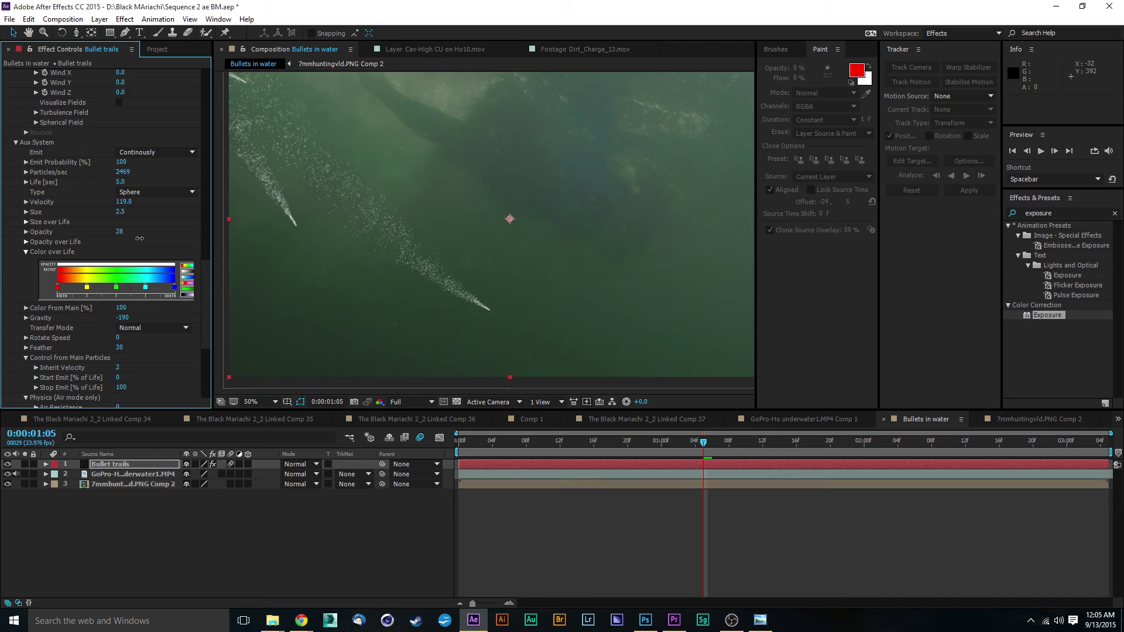
key("space")
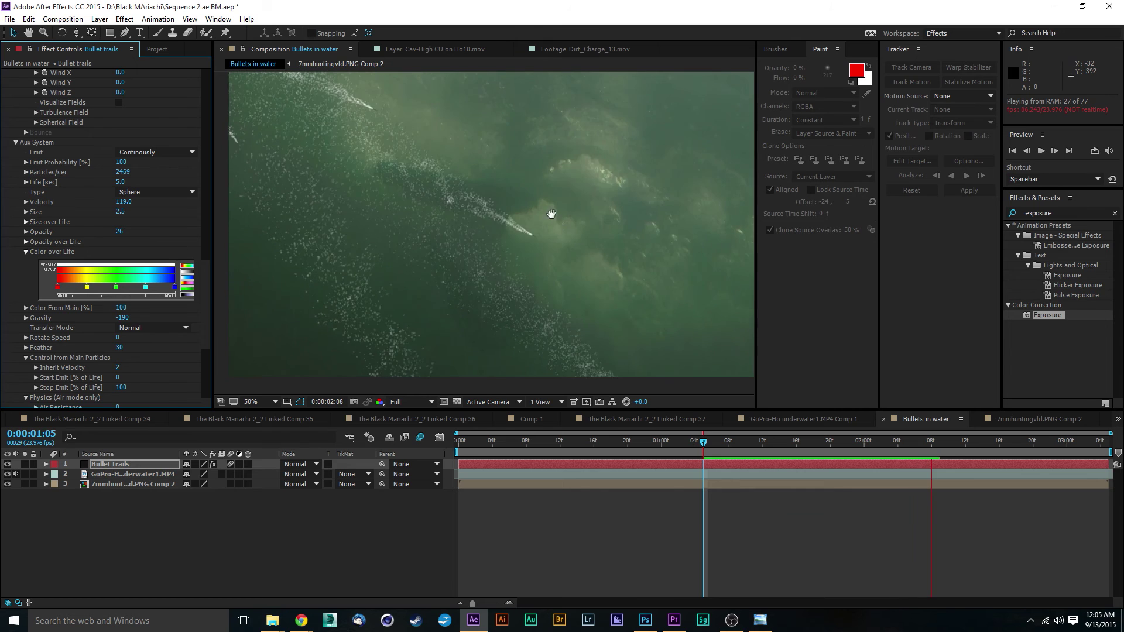
key("space")
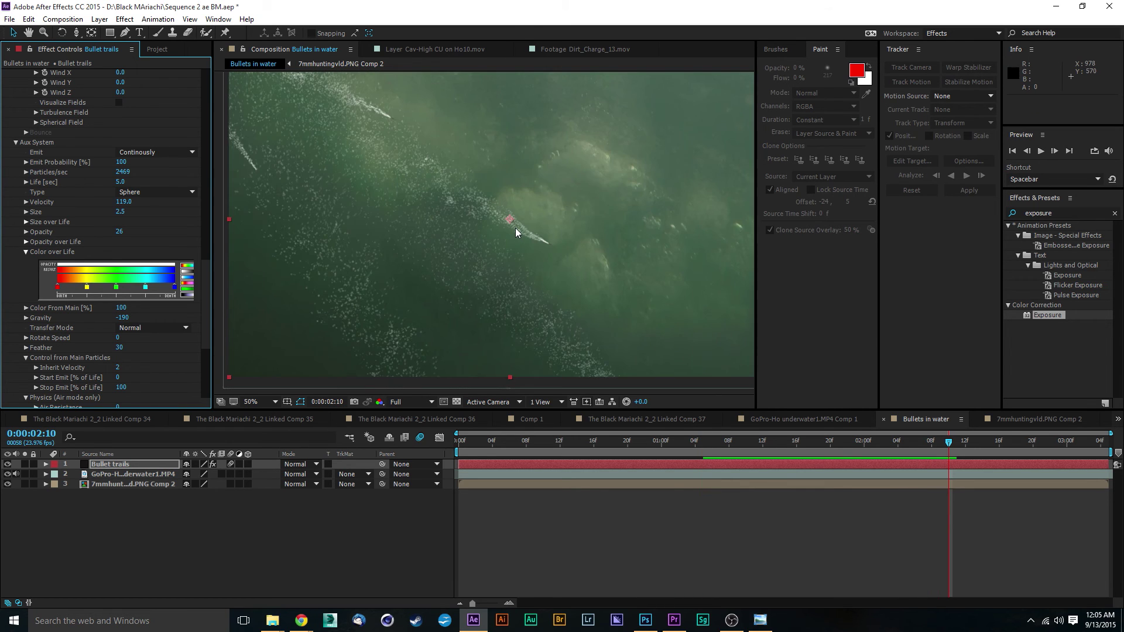
Inspect the bullet trails in the full frame and up close, and review the main Particle settings of Particular.
key("comma")
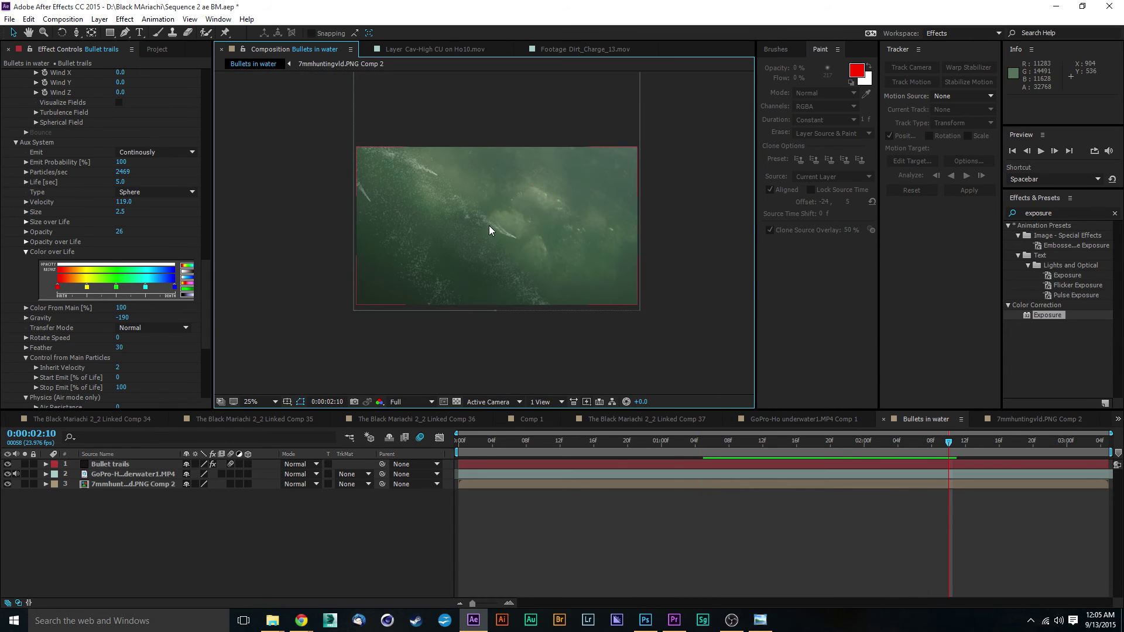
scroll(465, 236, "up", 2)
left_click_drag(438, 238, 496, 199)
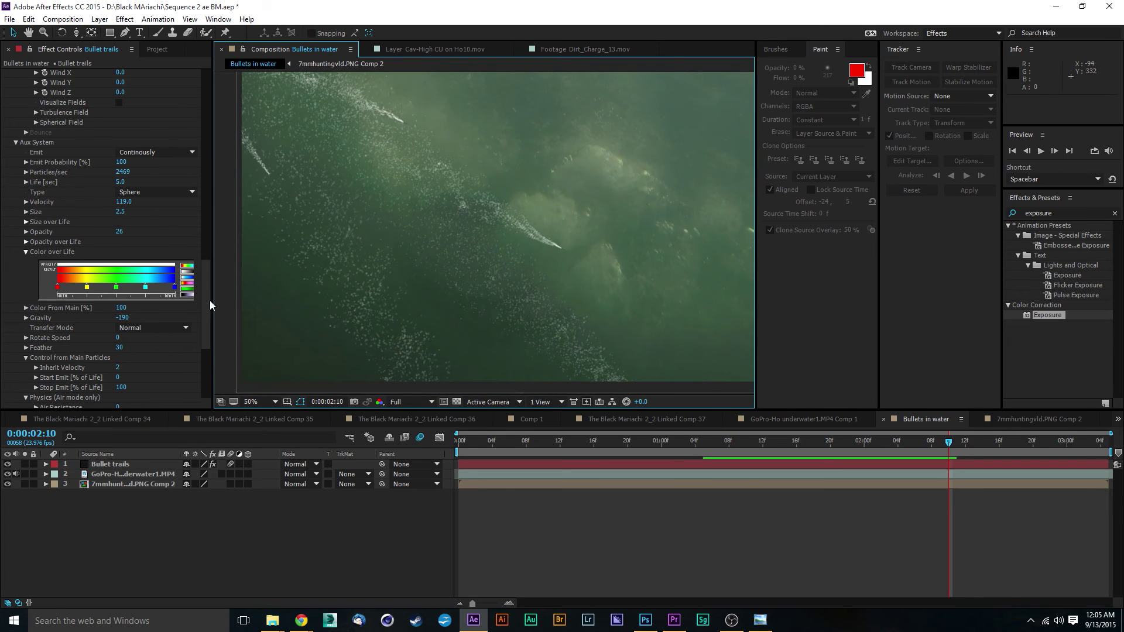
left_click_drag(207, 312, 206, 195)
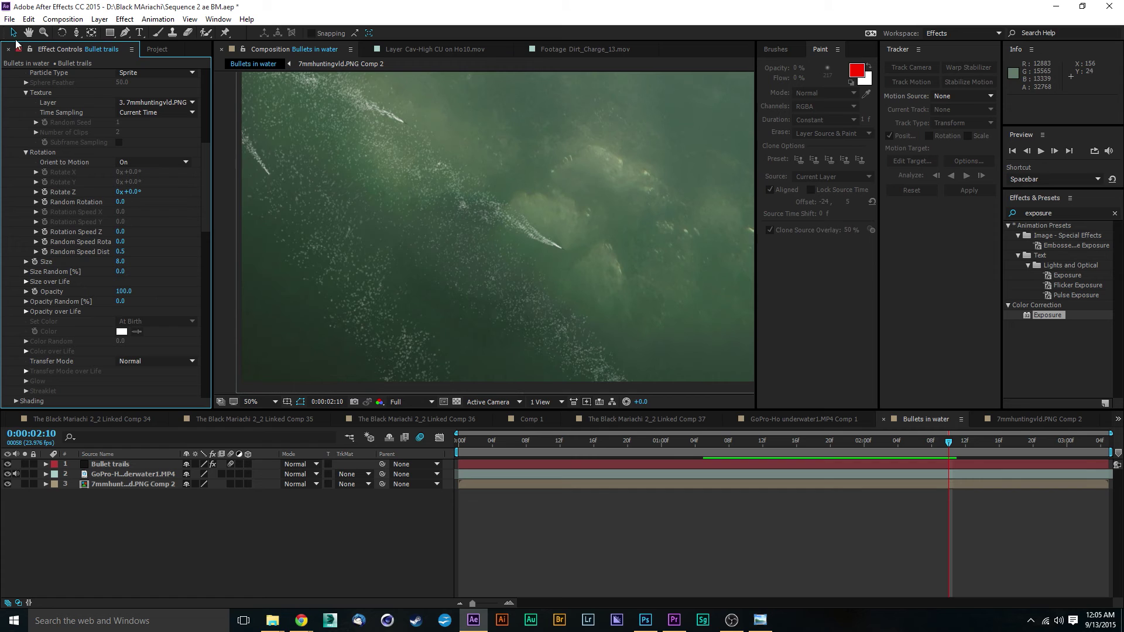
Add a two-node camera with the 24mm preset to the Bullets in water composition.
left_click(100, 19)
mouse_move(263, 33)
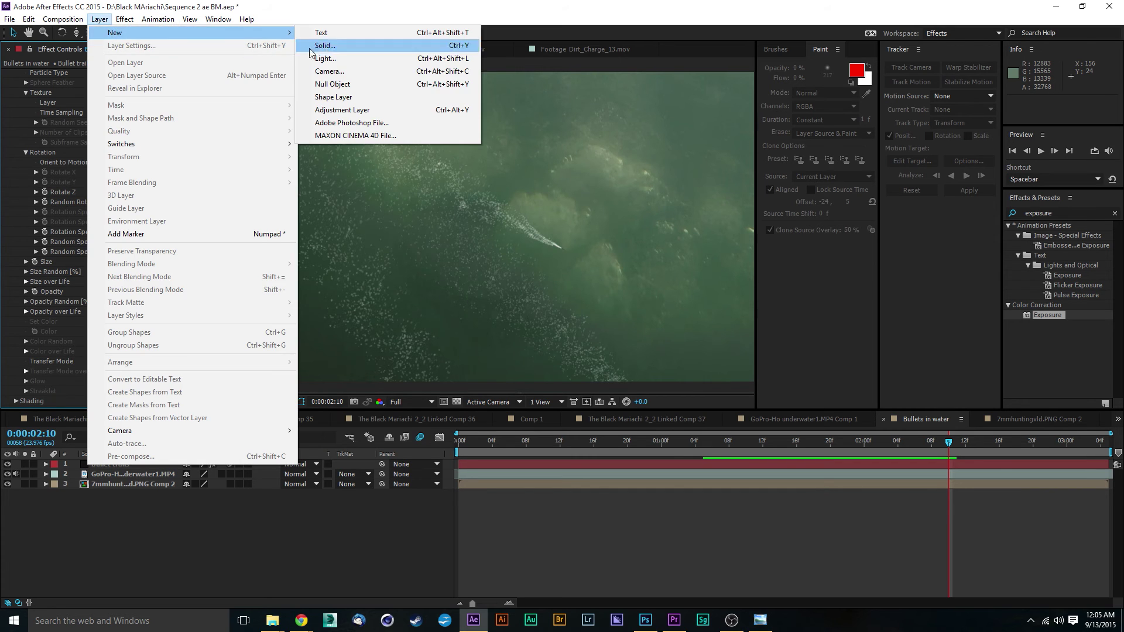
left_click(326, 75)
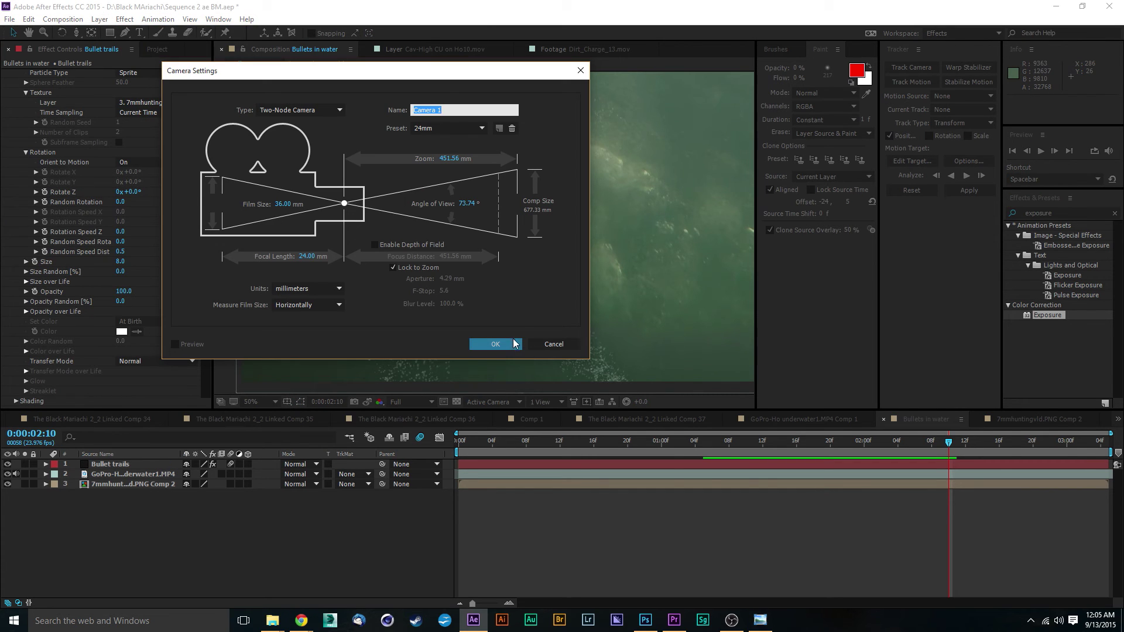
left_click(496, 344)
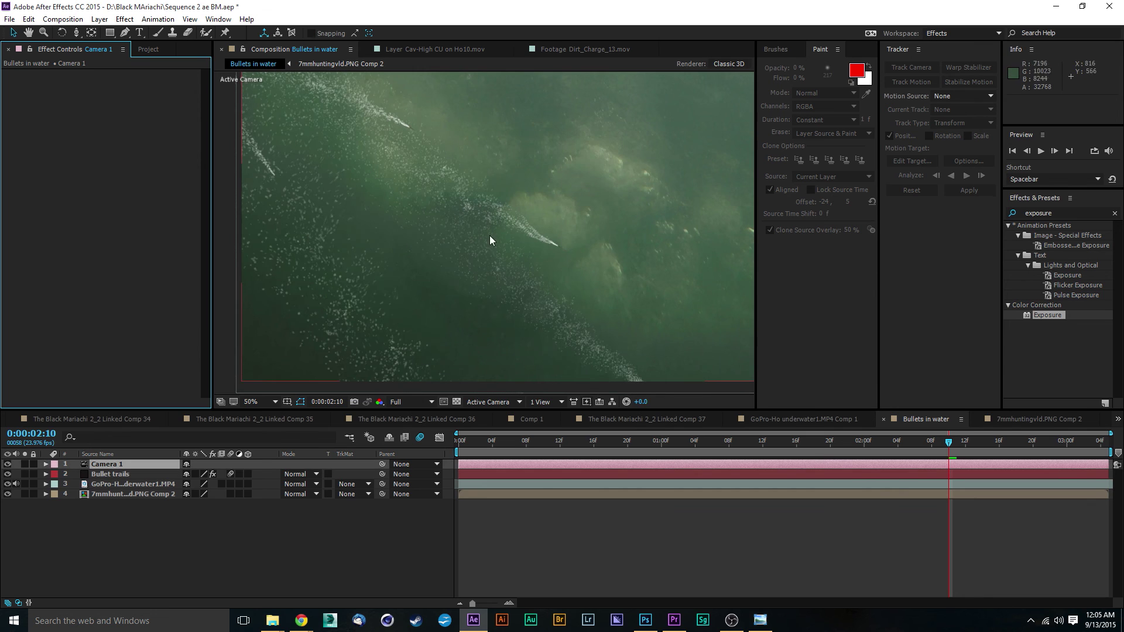
key("comma")
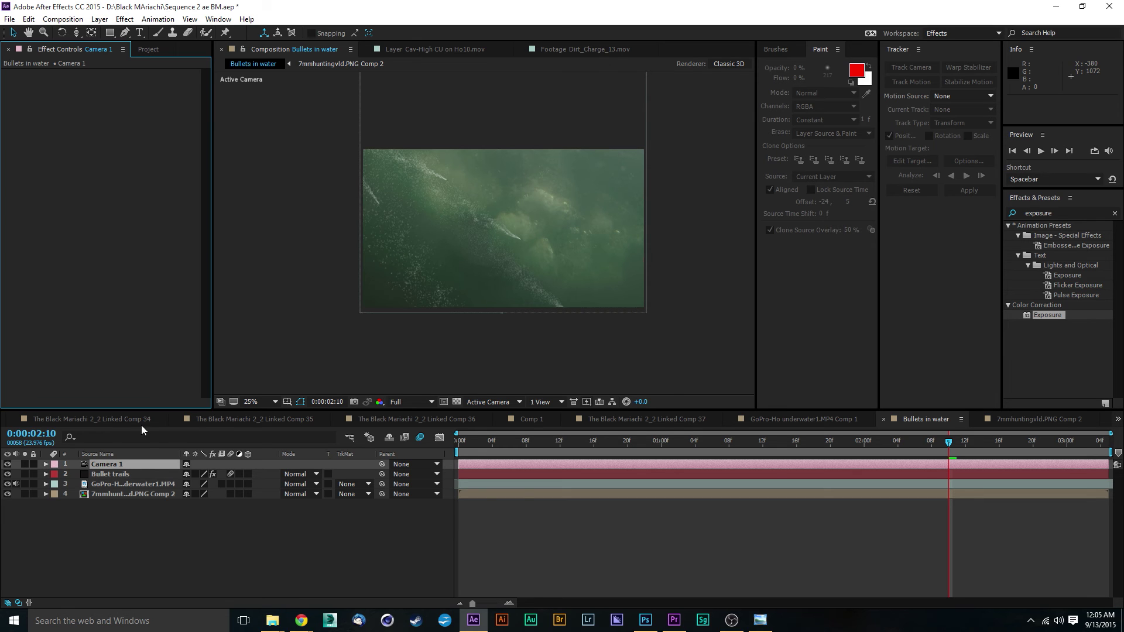
Turn on Depth of Field for Camera 1 and compare the bubbles with it off and on.
left_click(45, 465)
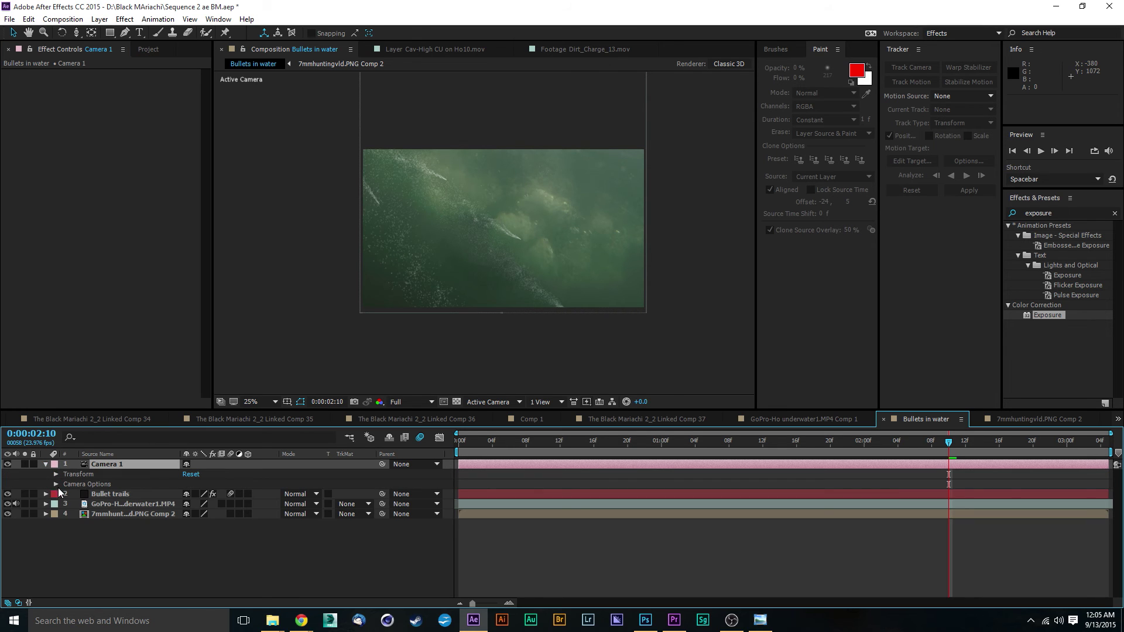
left_click(55, 484)
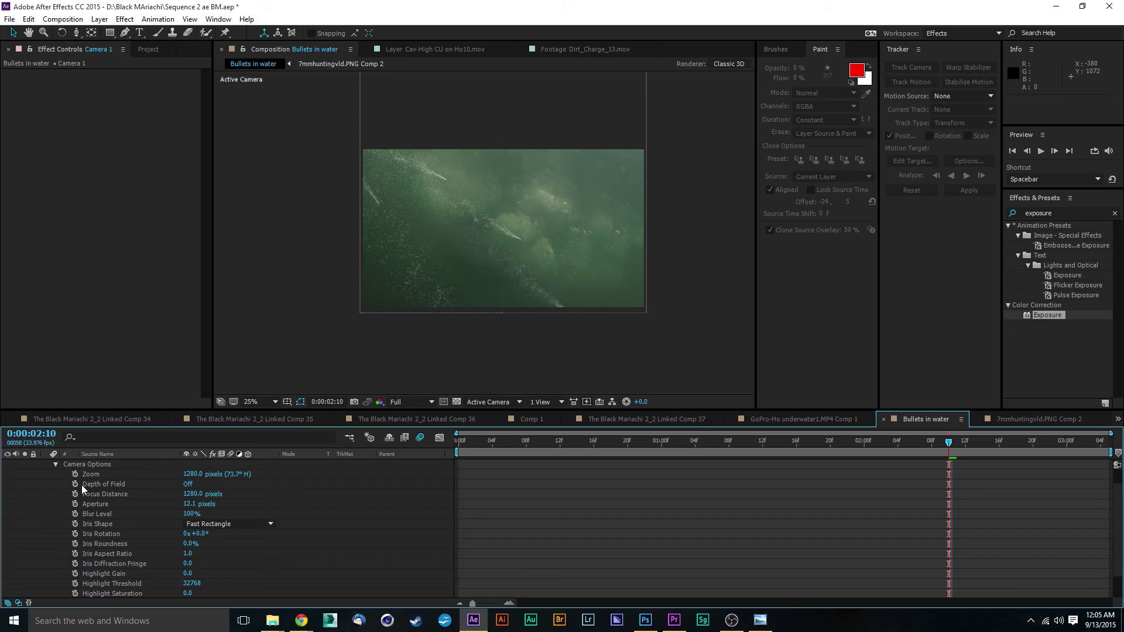
left_click(189, 484)
scroll(502, 226, "up", 2)
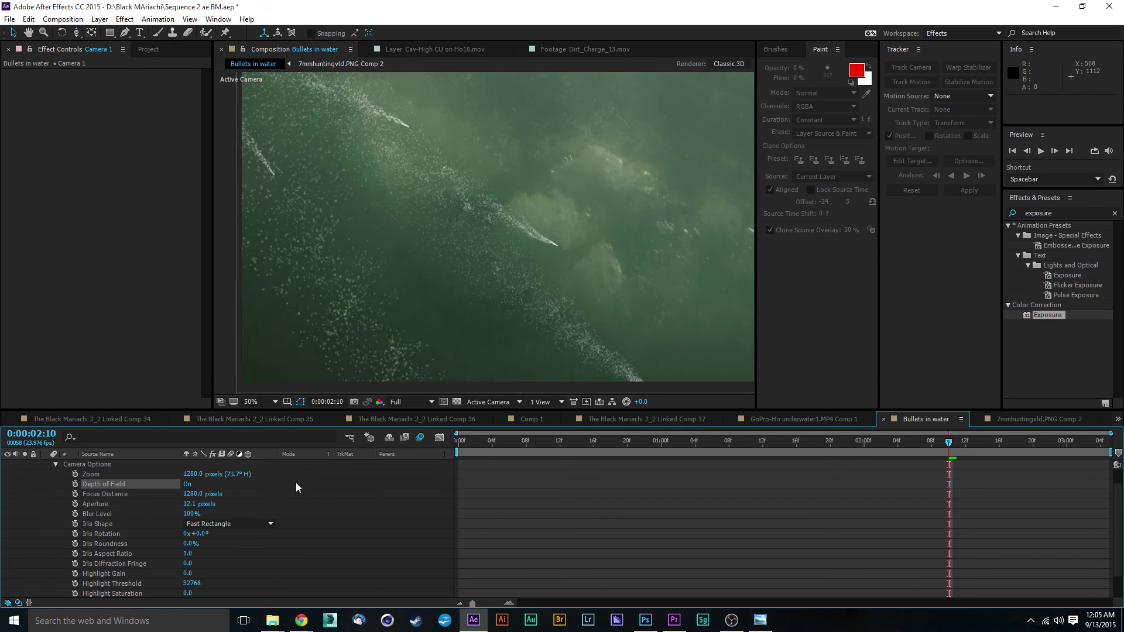
left_click(187, 485)
left_click(188, 486)
Set Camera 1's Aperture to 100 pixels and its Blur Level to 275%.
left_click(190, 504)
type("100")
key("Return")
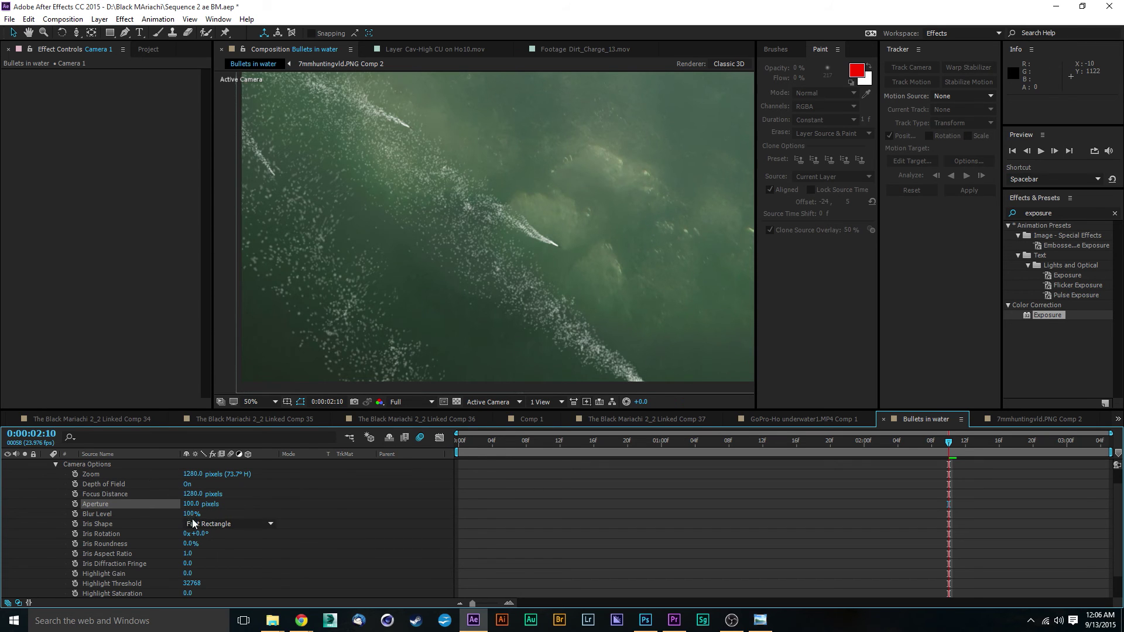
left_click_drag(190, 517, 283, 507)
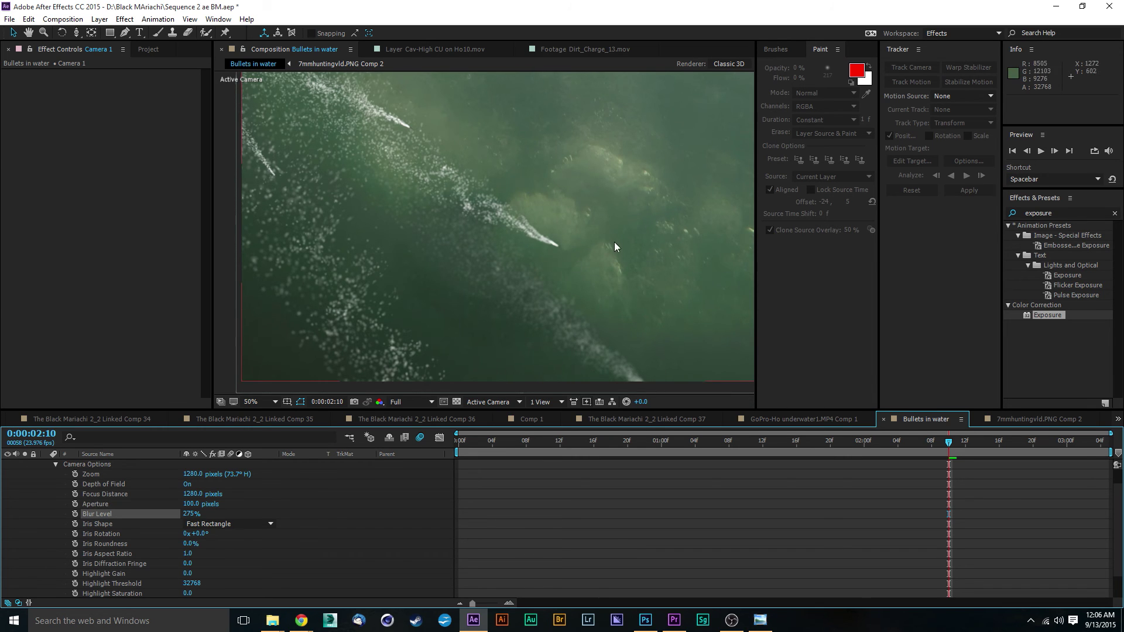
Preview the trails with depth-of-field blur in the full frame and inspect the bubbles up close.
scroll(614, 241, "down", 1)
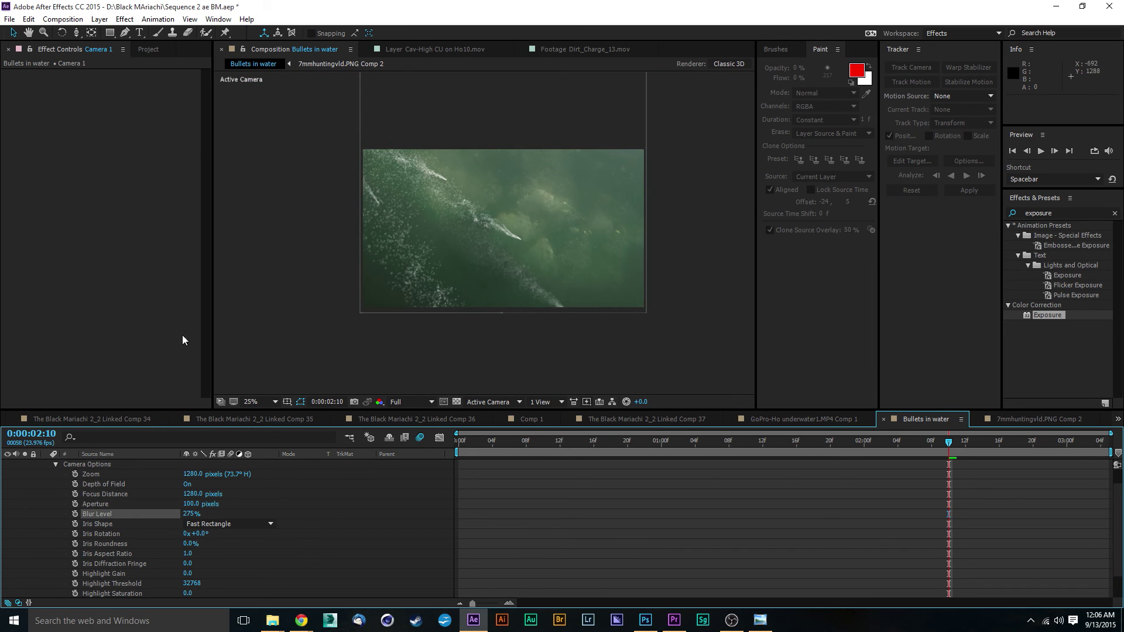
key("space")
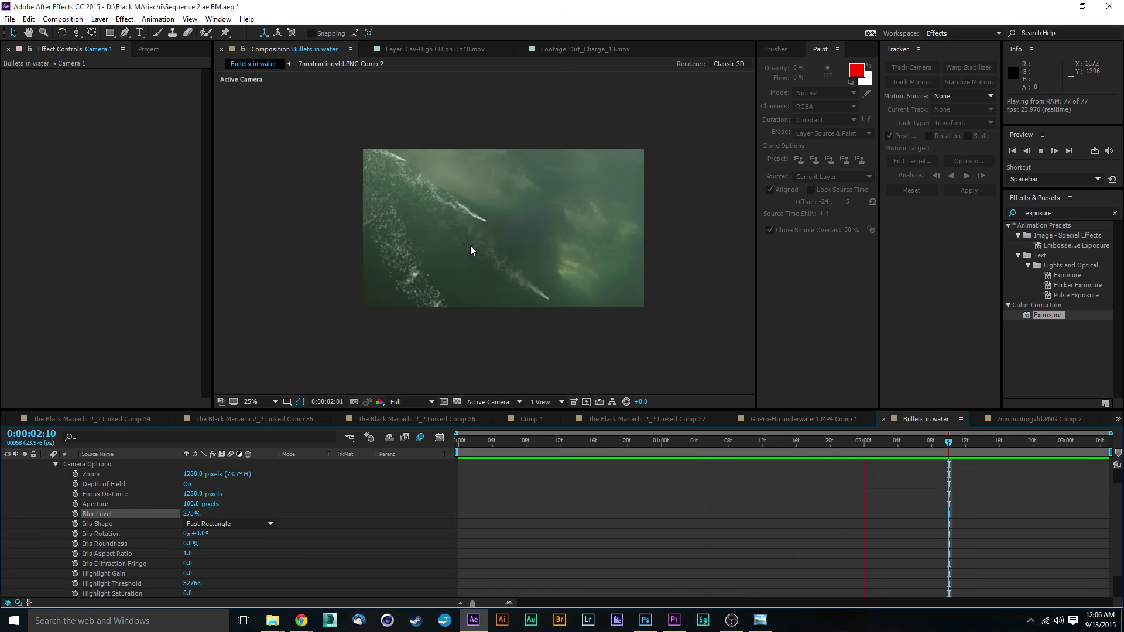
key("space")
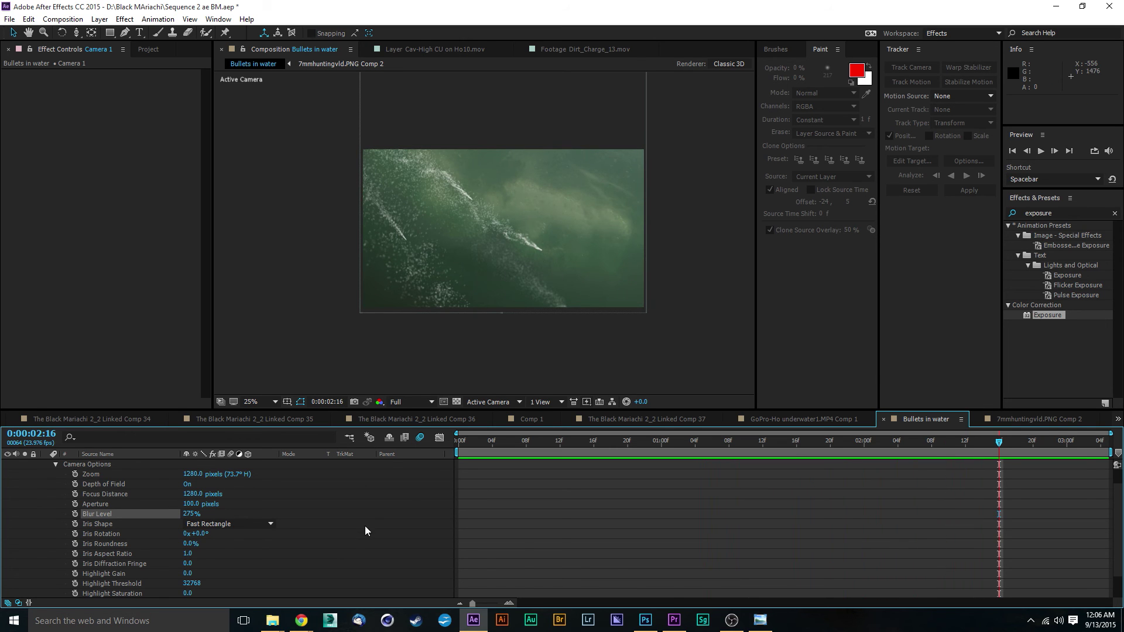
scroll(364, 521, "up", 2)
scroll(462, 199, "up", 2)
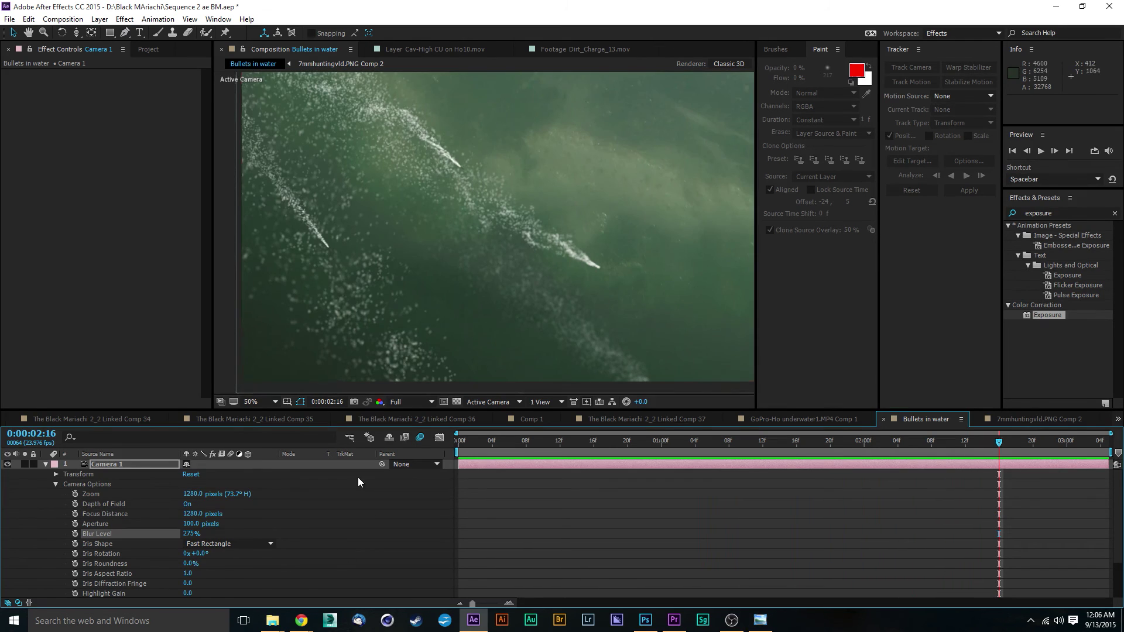
scroll(342, 553, "down", 3)
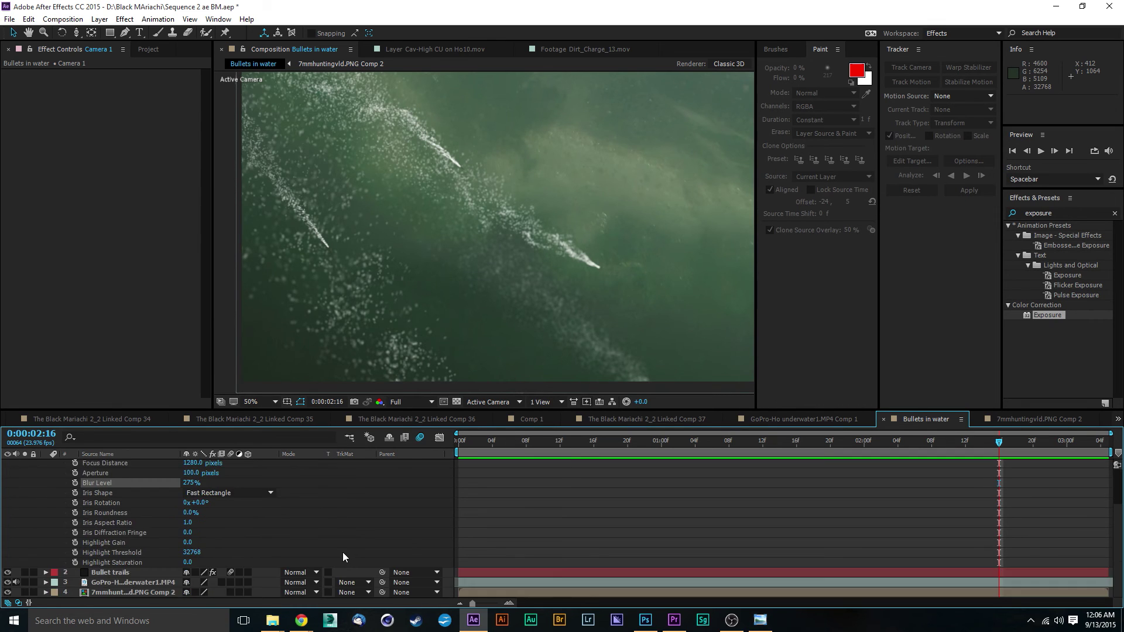
left_click(127, 573)
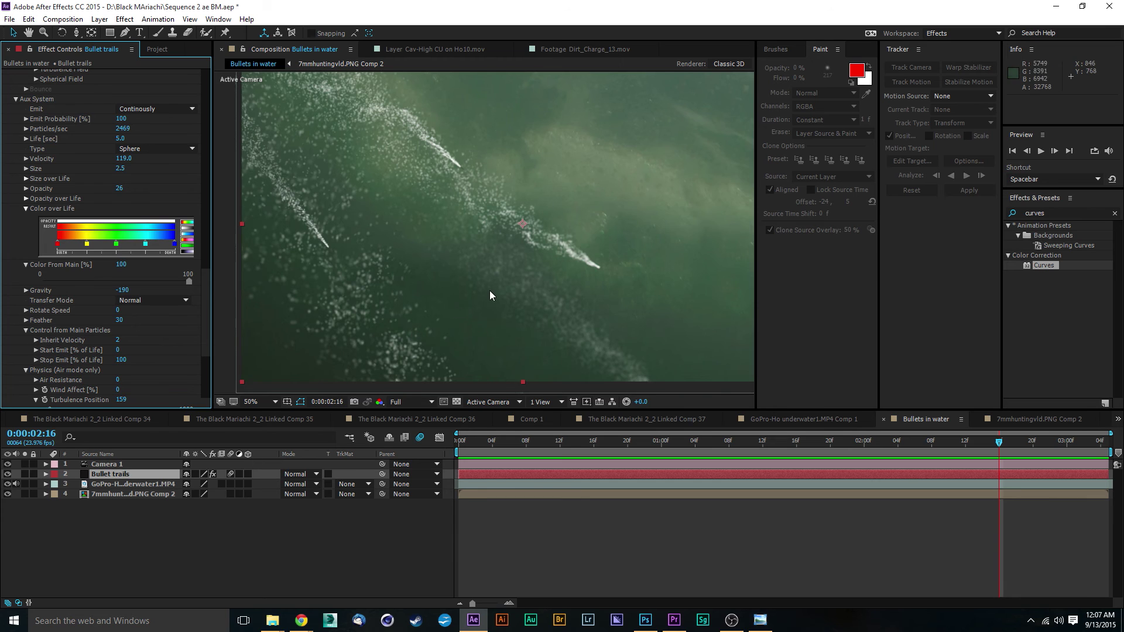
scroll(490, 291, "down", 2)
scroll(463, 258, "up", 2)
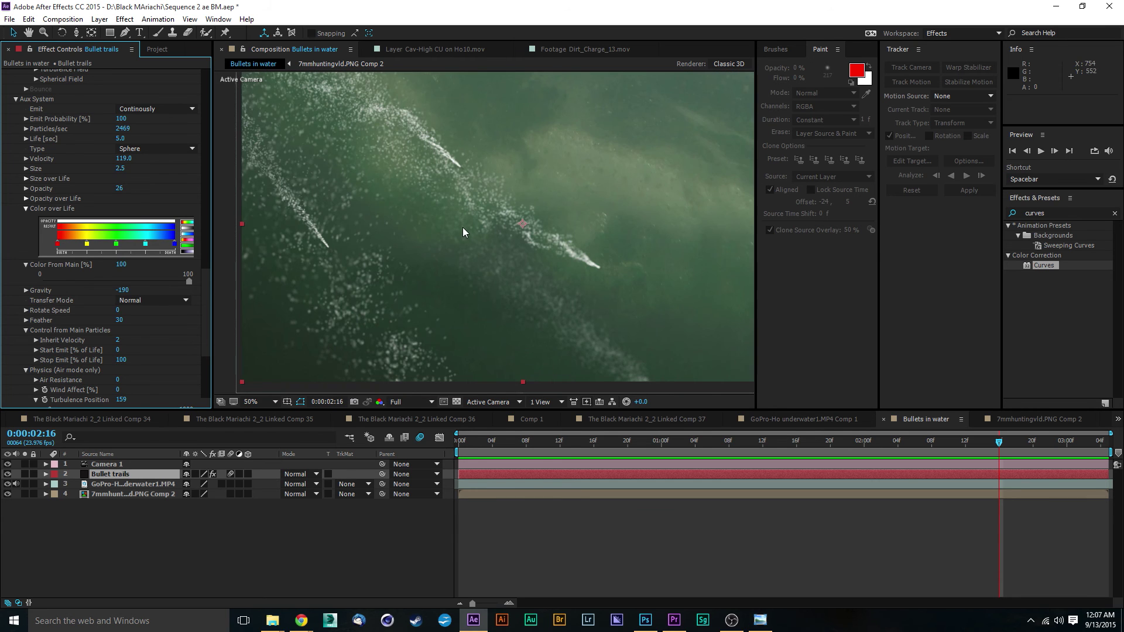
Duplicate the Bullet trails layer.
left_click(163, 535)
left_click(116, 476)
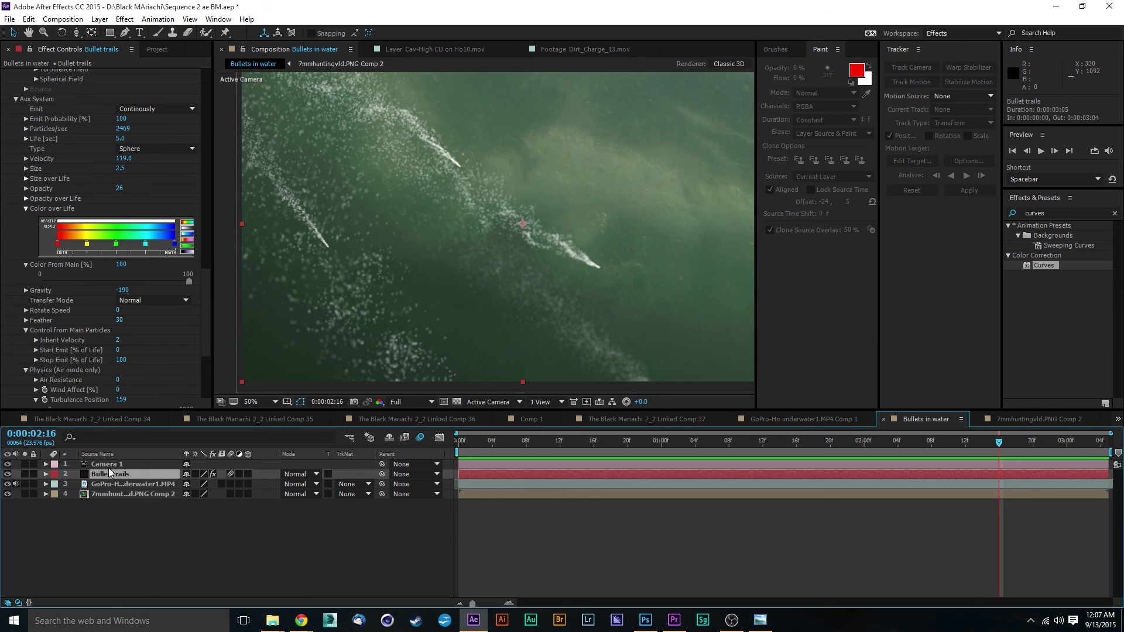
key("ctrl+d")
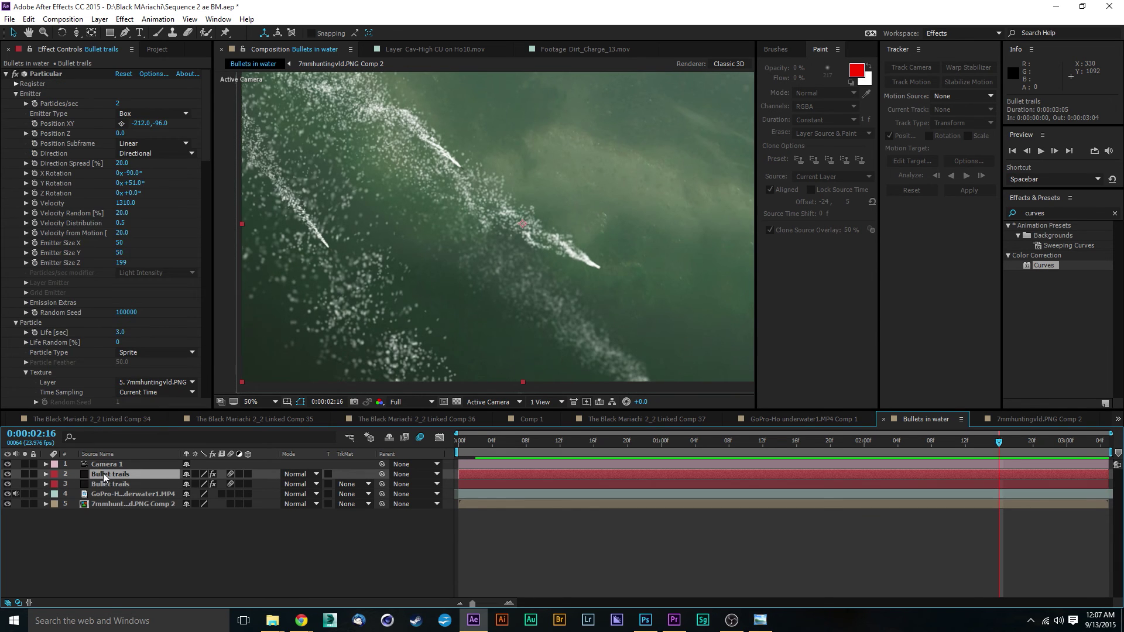
Rename the upper duplicate of the Bullet trails layer as Bullet trail Bullet.
left_click(115, 476)
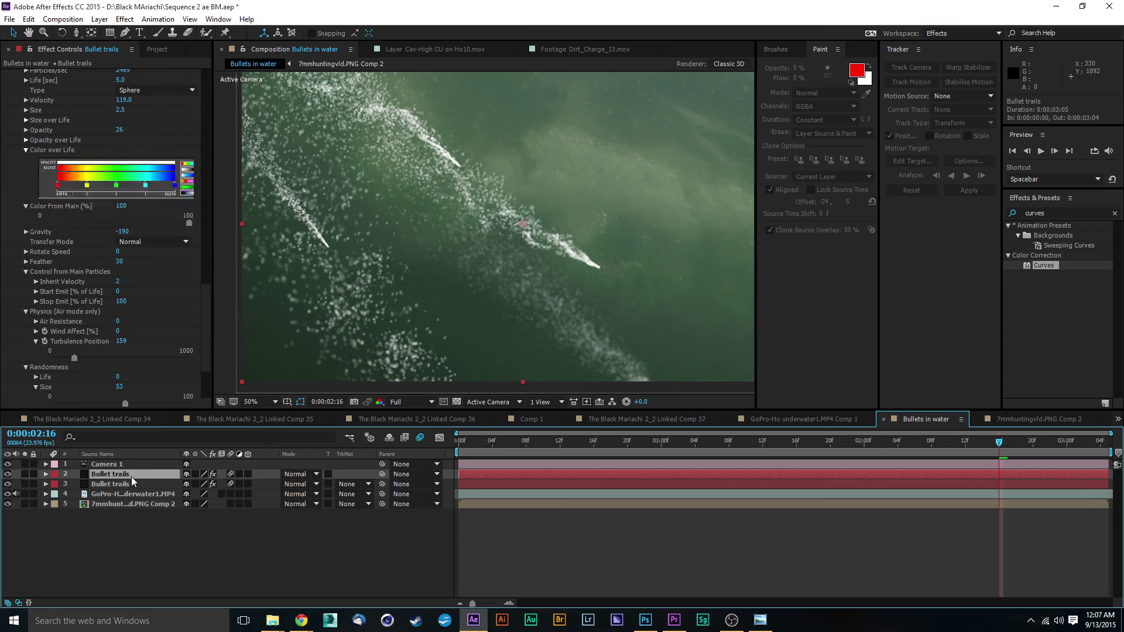
double_click(127, 476)
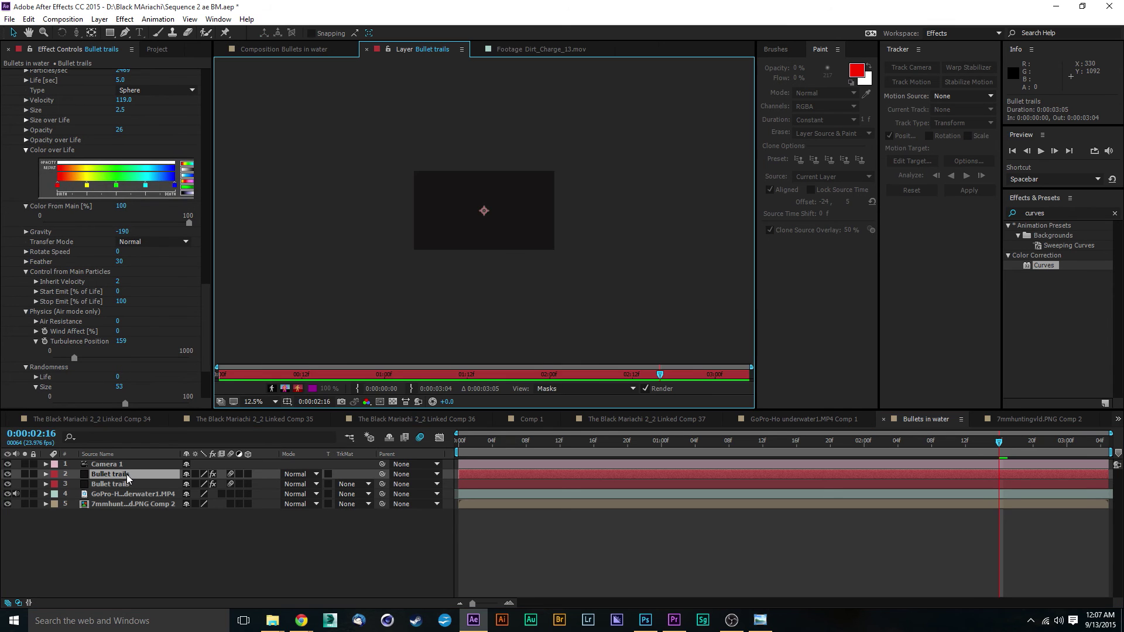
left_click(321, 52)
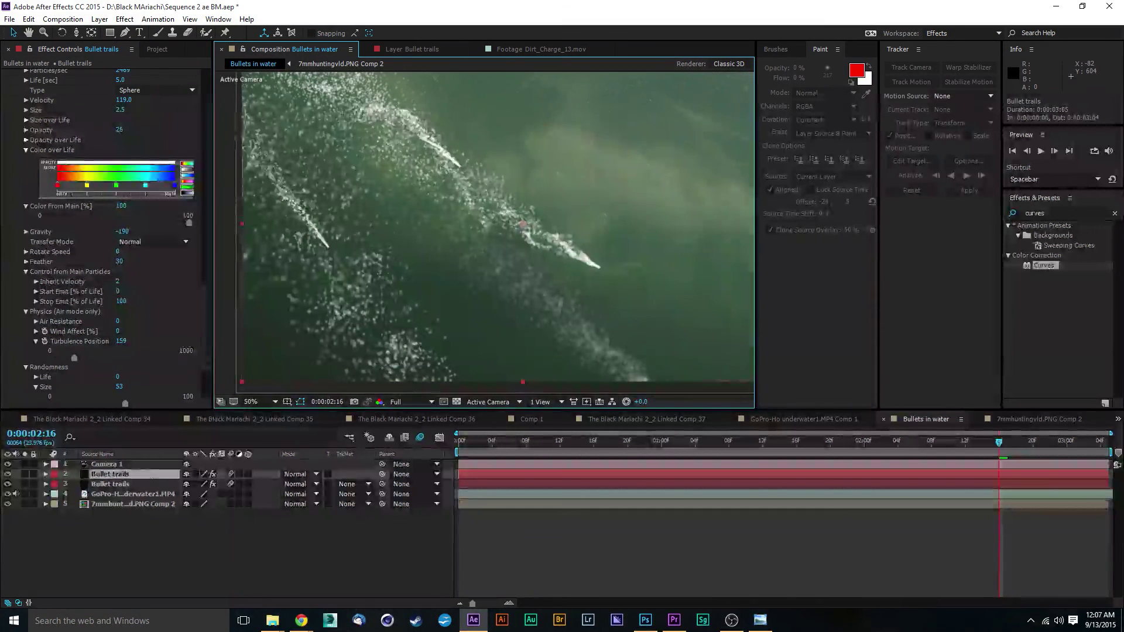
right_click(143, 472)
left_click(175, 464)
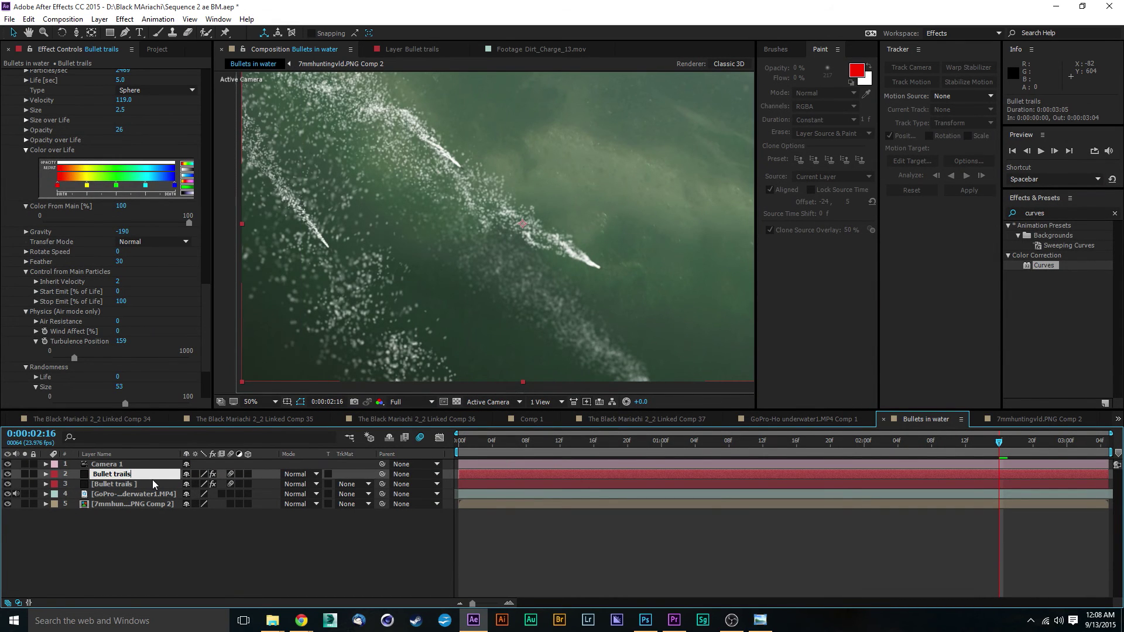
key("BackSpace")
type("B")
type("ullet")
left_click(147, 559)
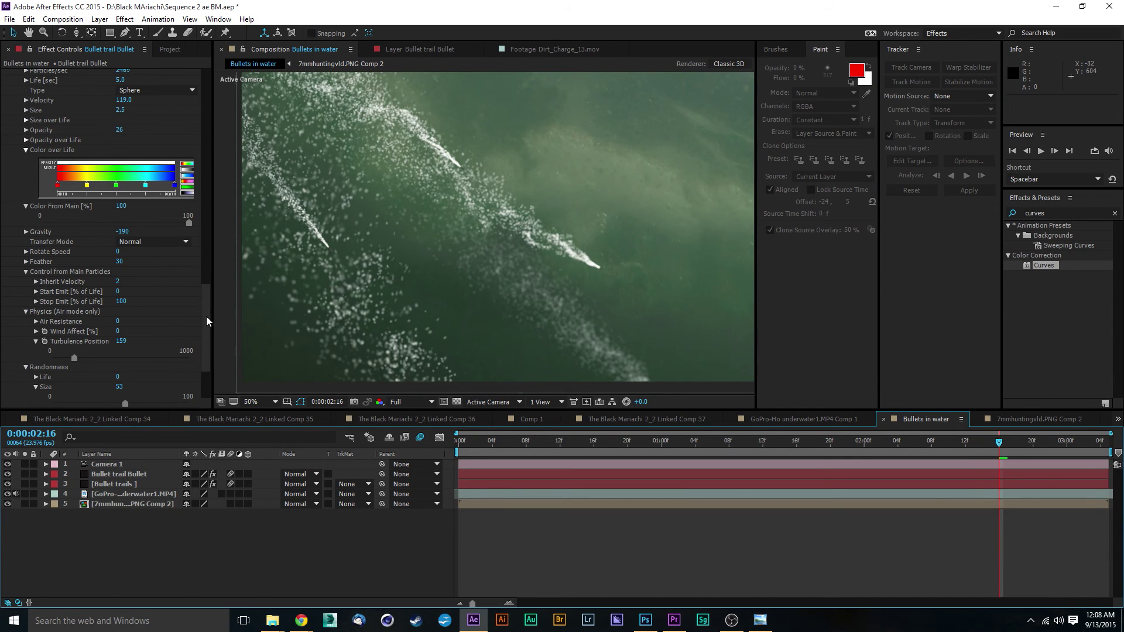
Set the Aux System Emit option to Off on the Bullet trail Bullet layer.
left_click_drag(206, 316, 194, 275)
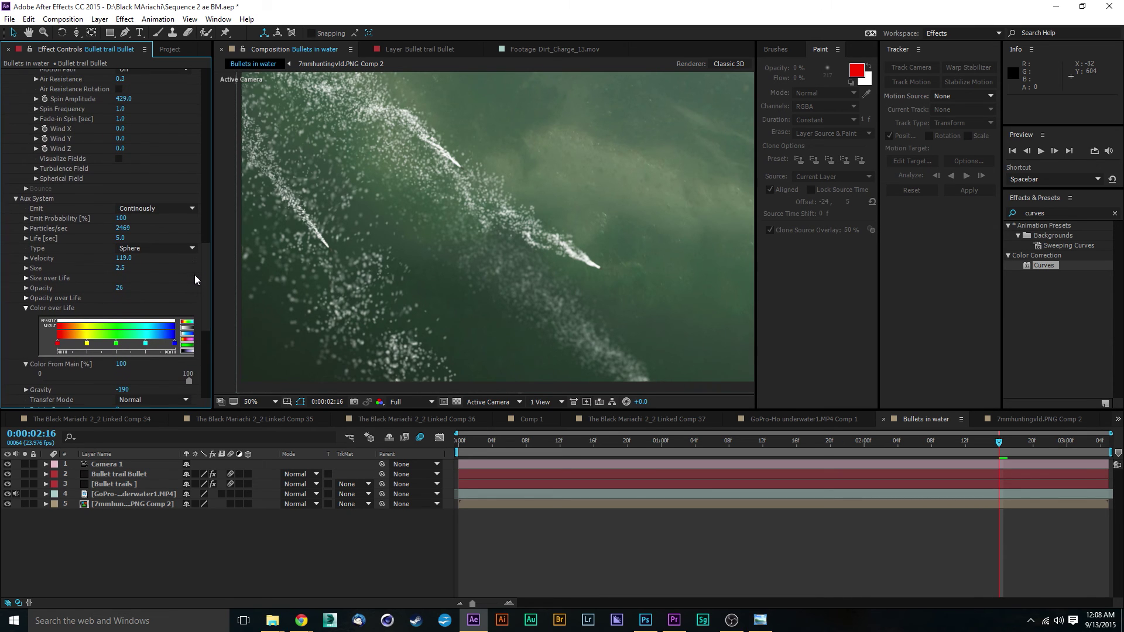
left_click(171, 205)
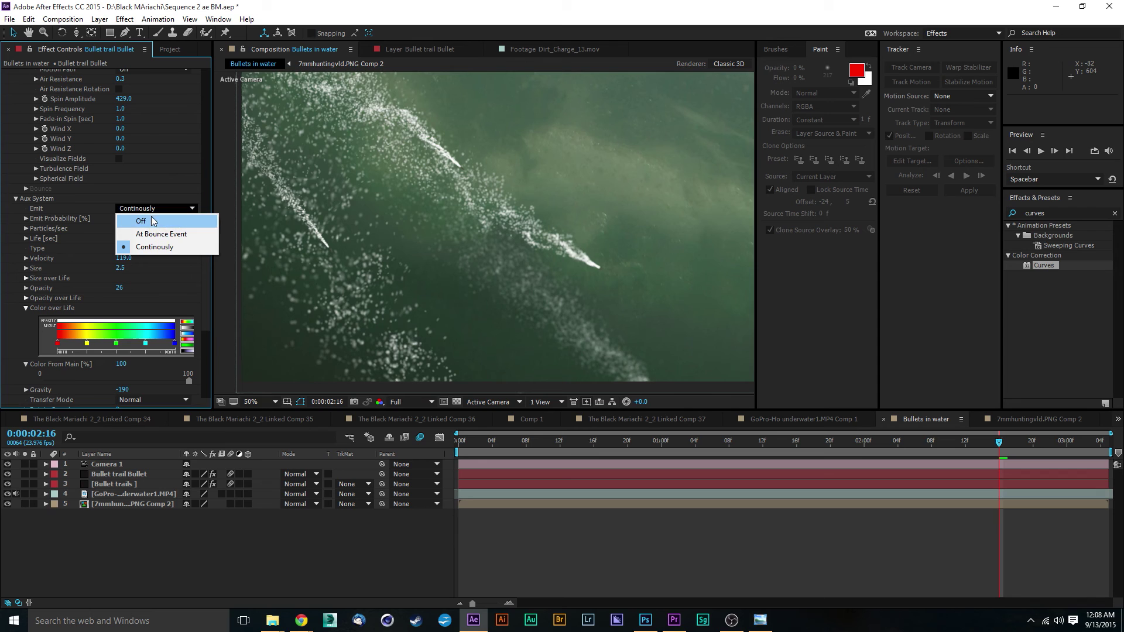
left_click(151, 218)
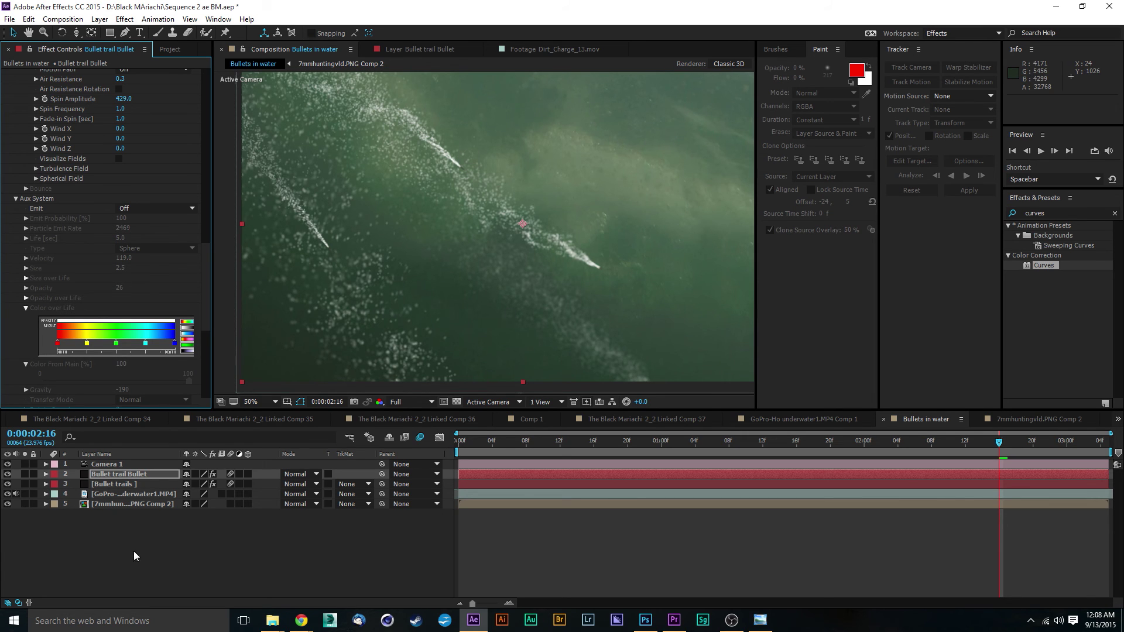
left_click(125, 483)
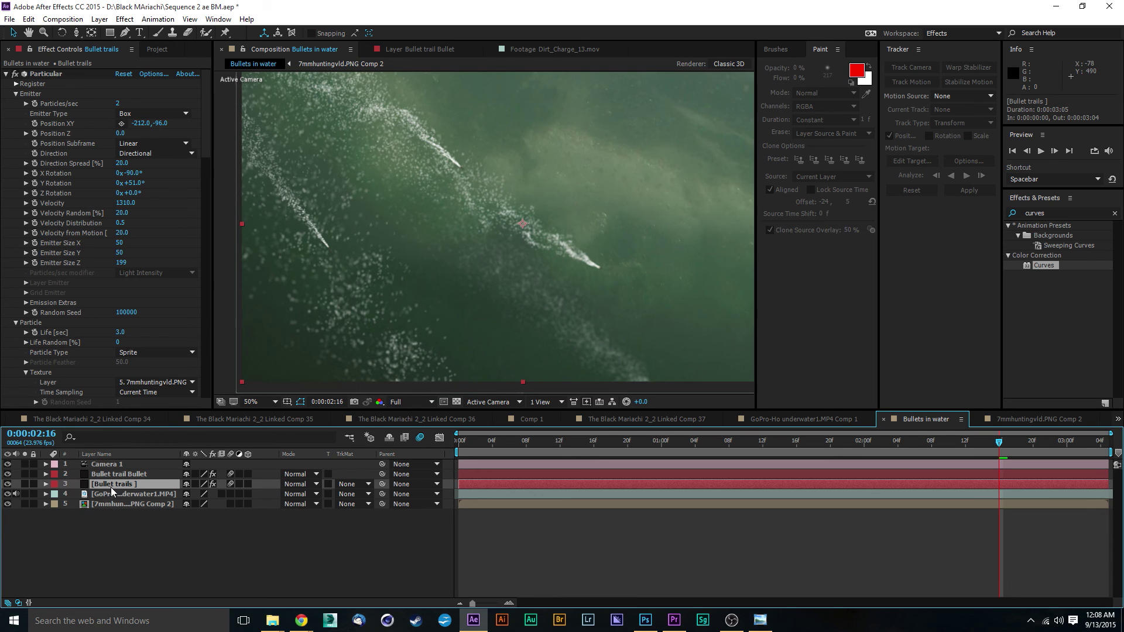
right_click(130, 486)
left_click(131, 509)
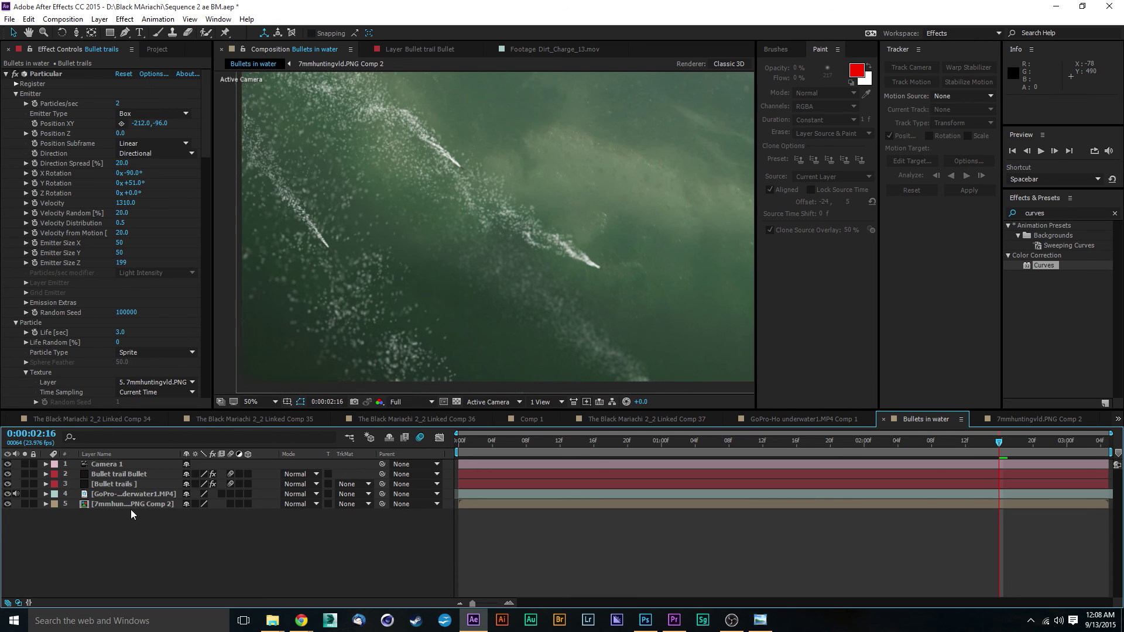
Try the Sphere particle type for the main particles of the original Bullet trails layer.
left_click(125, 483)
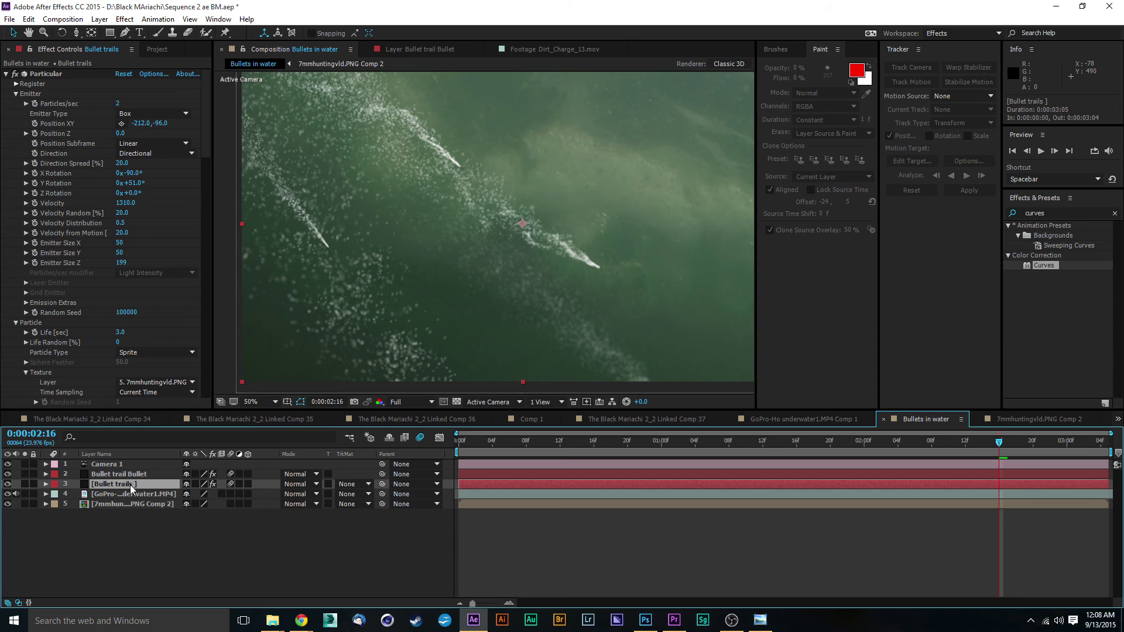
left_click_drag(205, 126, 199, 196)
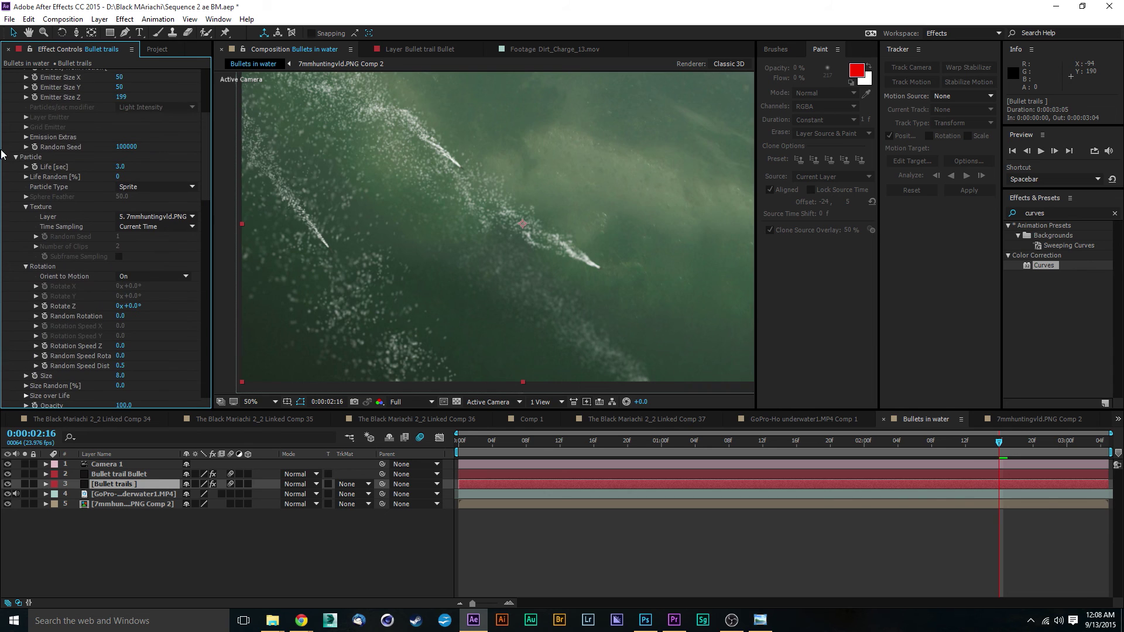
left_click(165, 188)
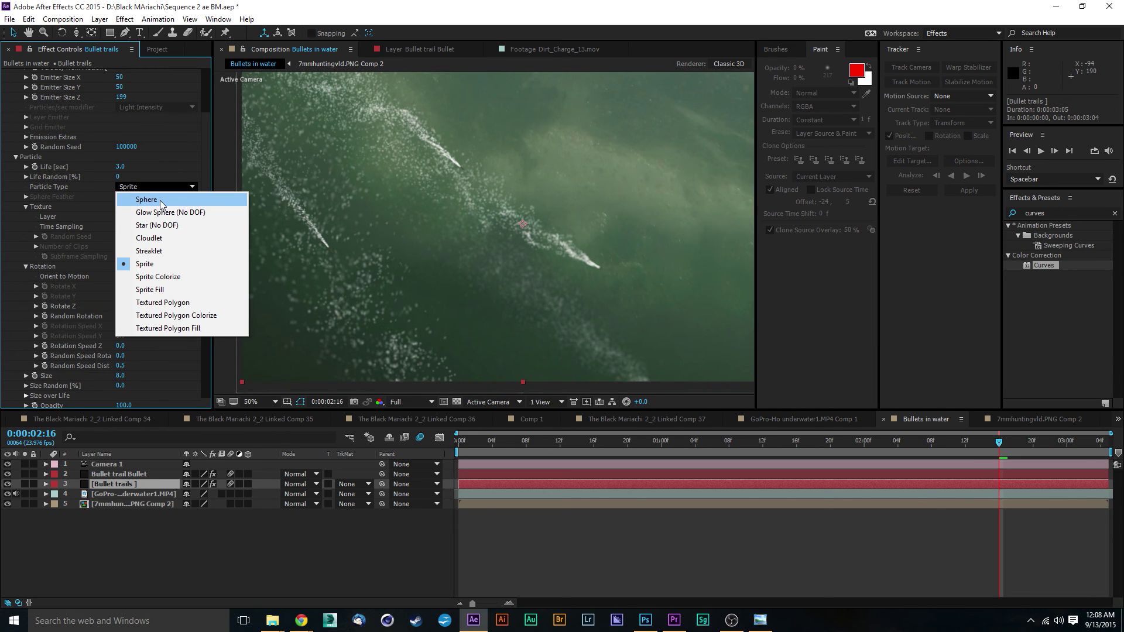
left_click(160, 201)
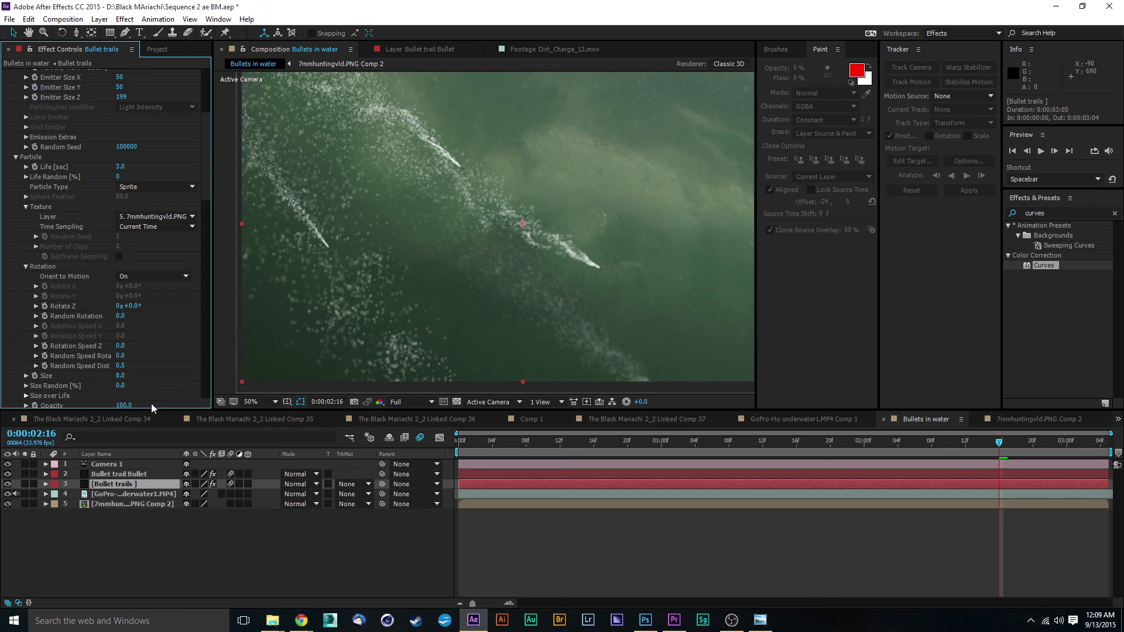
Set the main particle Opacity to 0 on the Bullet trails layer and toggle the layer's visibility to compare.
scroll(202, 202, "down", 3)
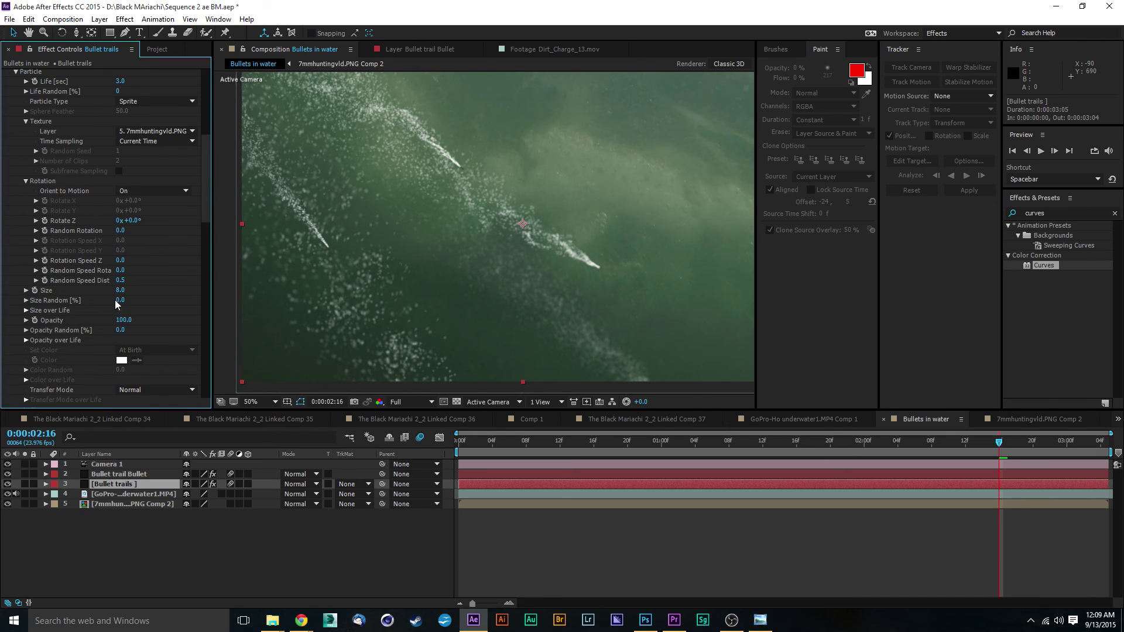
left_click_drag(53, 333, 2, 368)
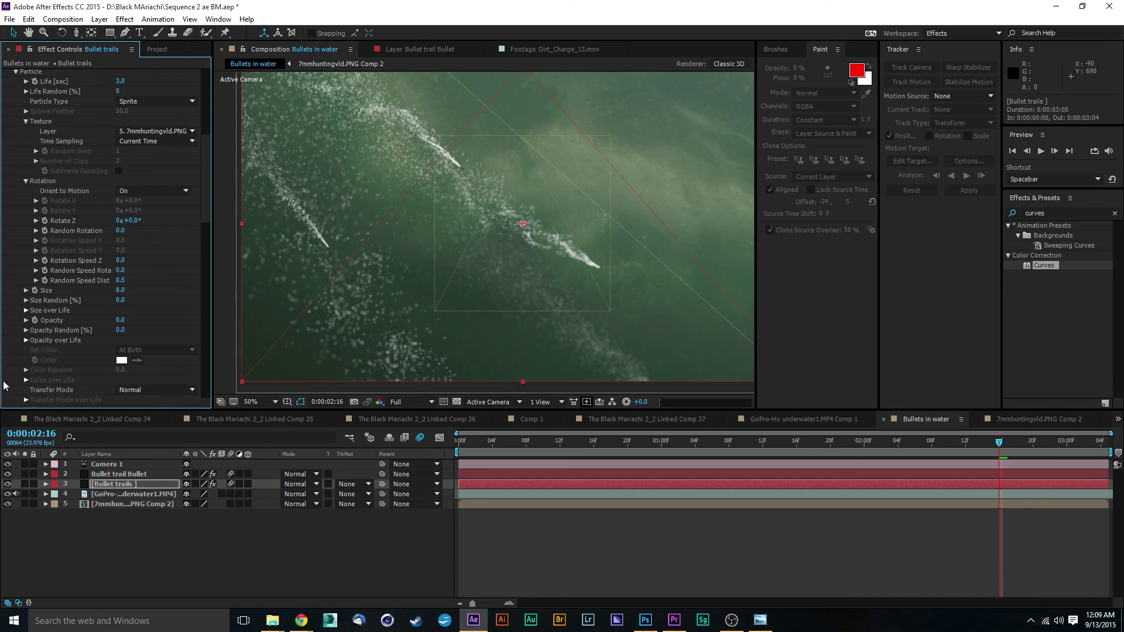
left_click(7, 484)
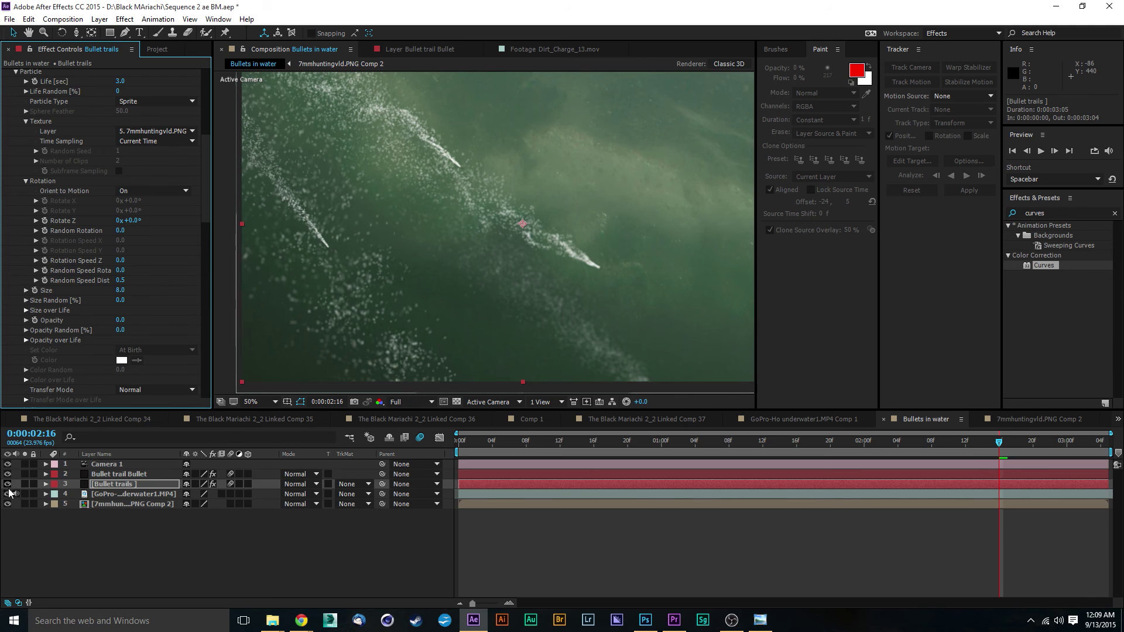
left_click(8, 485)
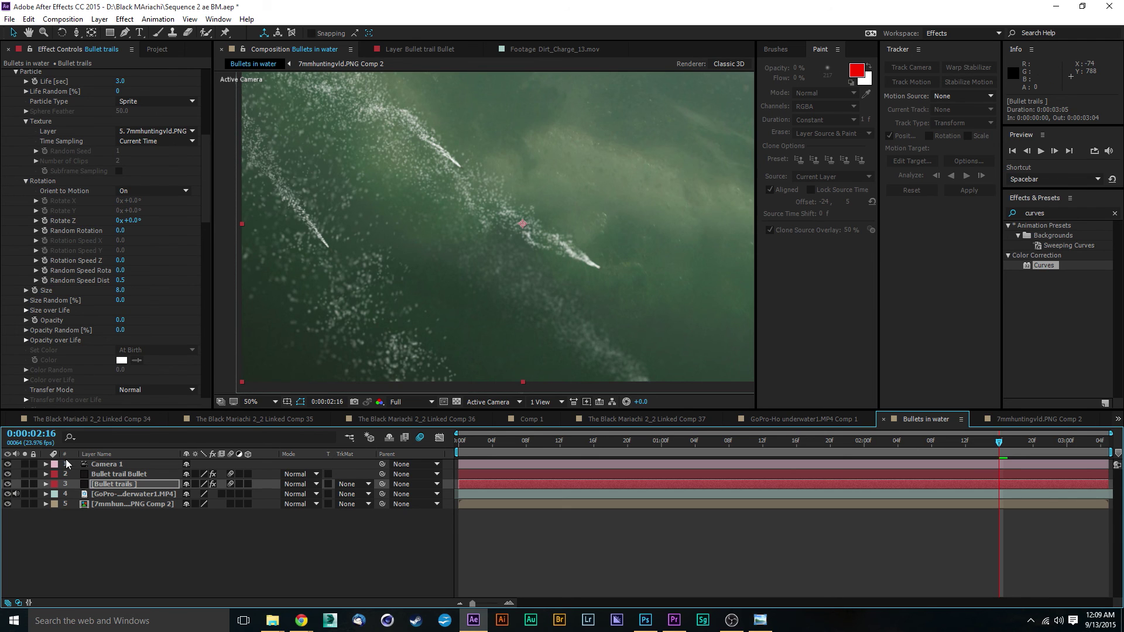
Set the main particle Size to 12 on the Bullet trail Bullet layer.
left_click(121, 475)
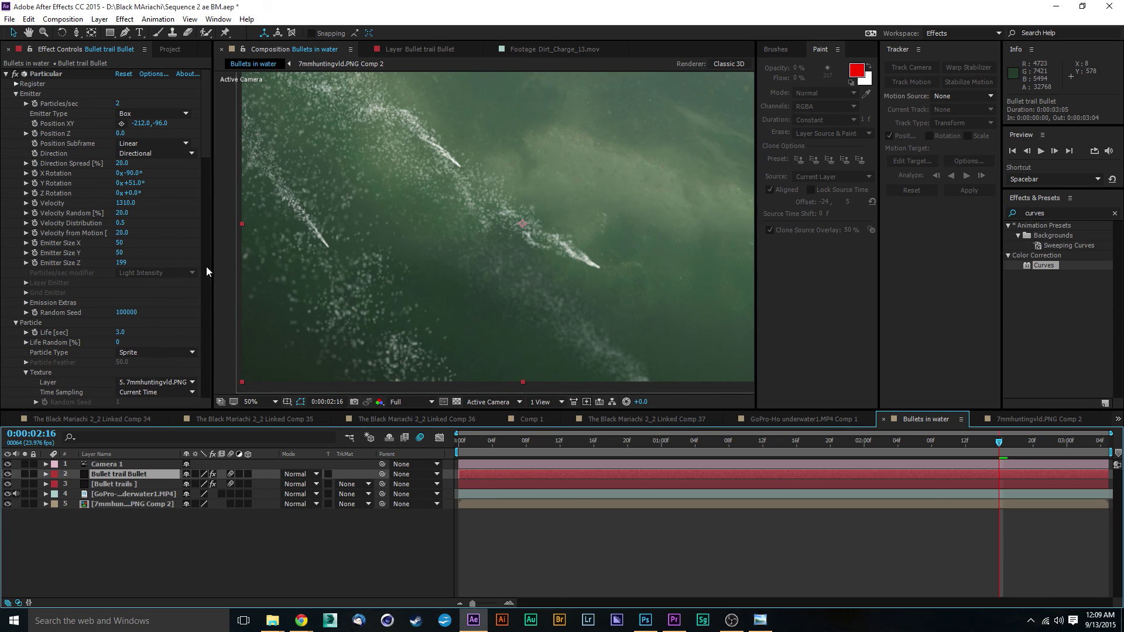
left_click_drag(207, 137, 201, 213)
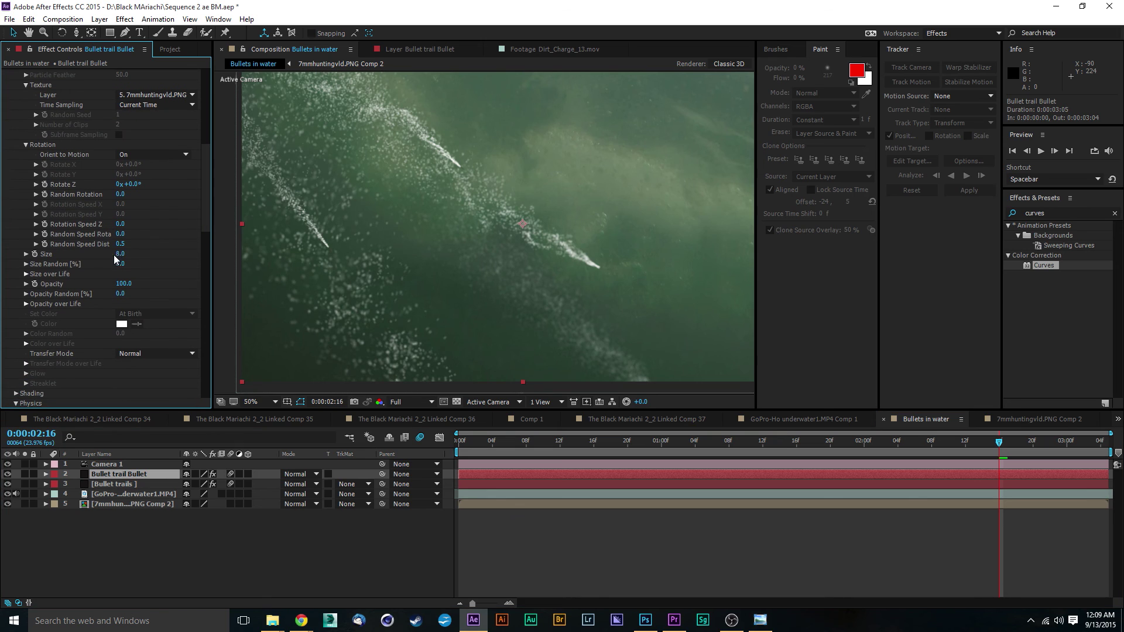
left_click_drag(121, 253, 124, 254)
left_click(123, 255)
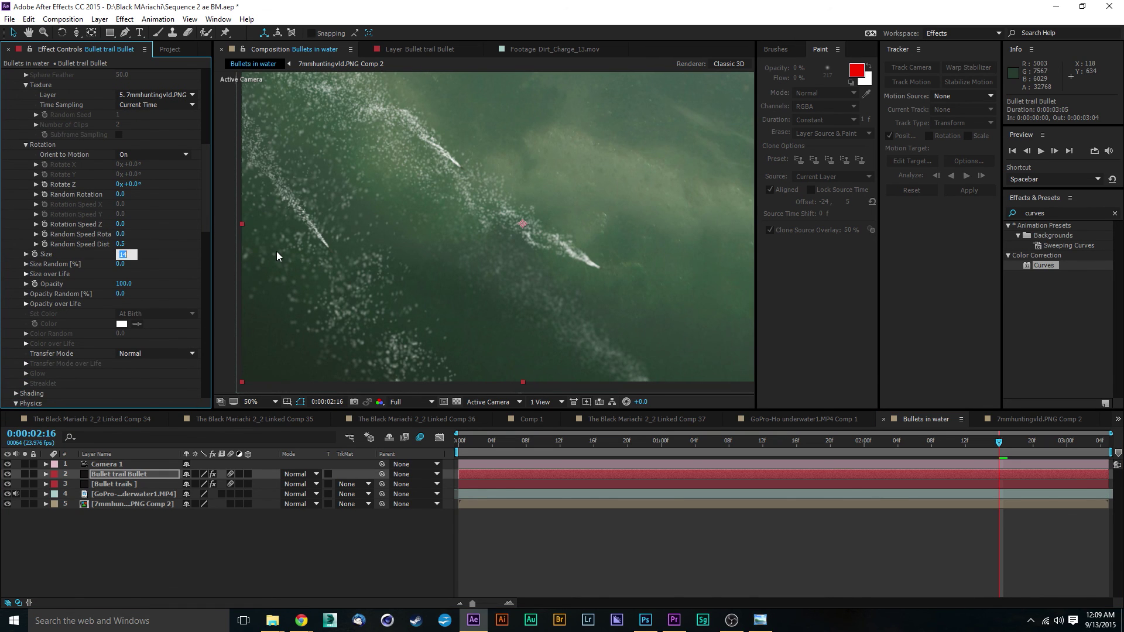
type("12")
key("Return")
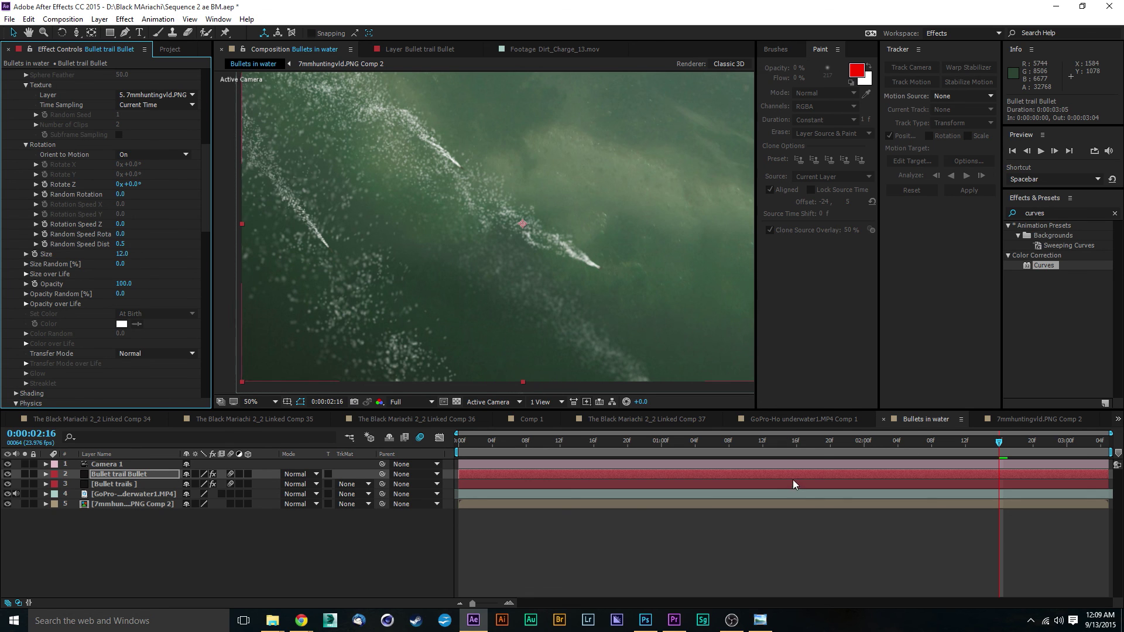
Preview the composition and check the enlarged bullets at several moments between 0:00:01:00 and 0:00:01:21.
left_click(815, 449)
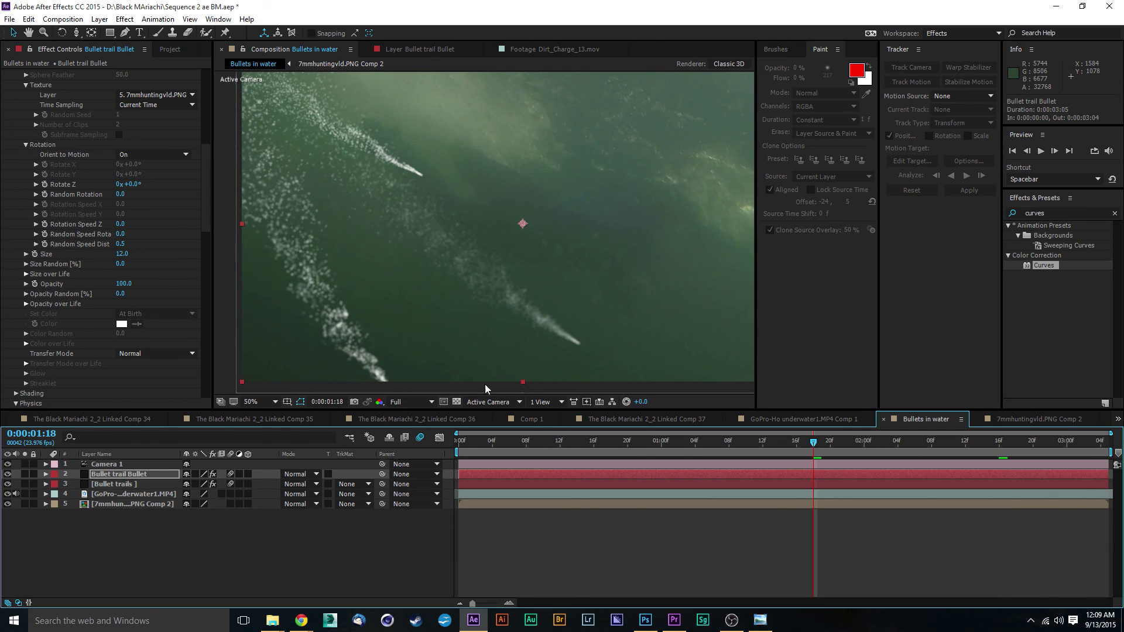
key("space")
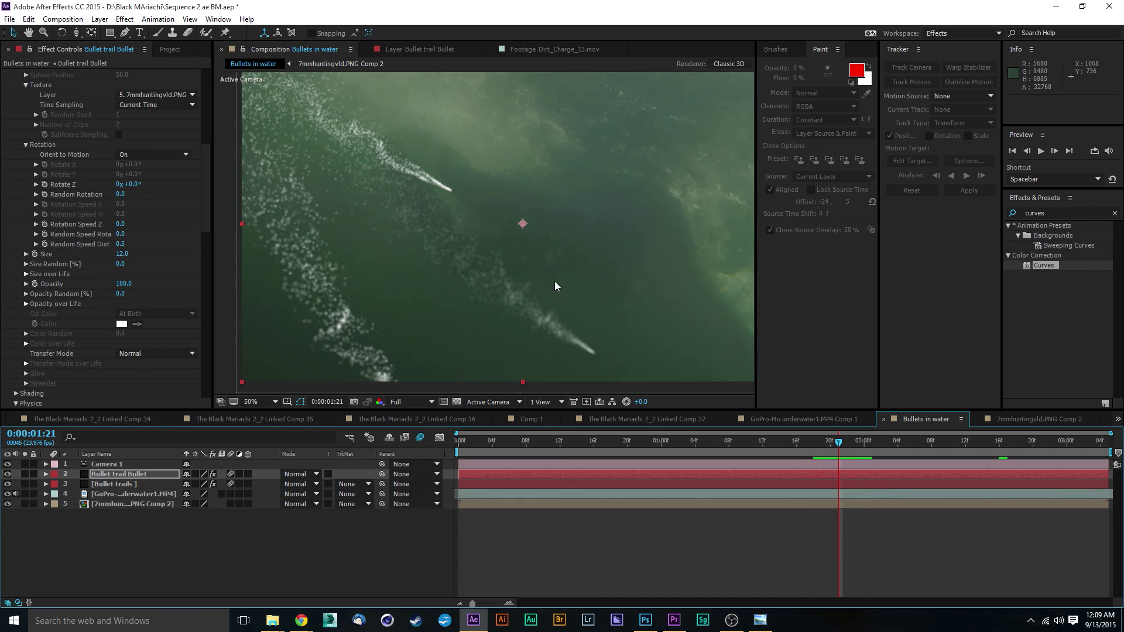
left_click(636, 448)
left_click_drag(619, 448, 661, 444)
scroll(483, 145, "down", 2)
left_click_drag(475, 199, 481, 199)
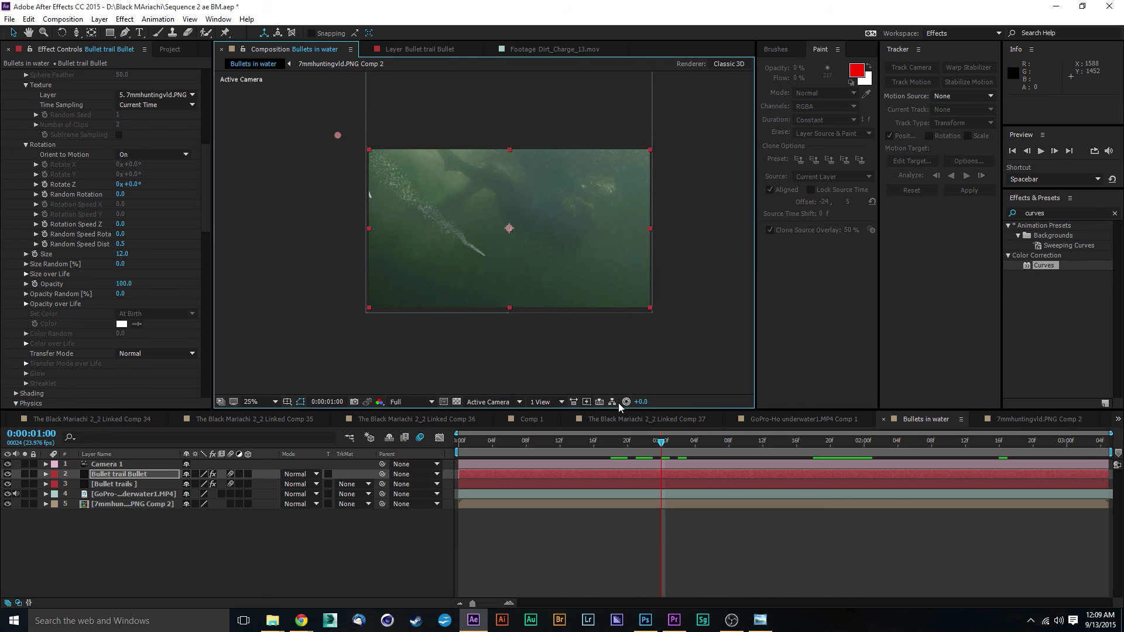
left_click_drag(750, 448, 796, 443)
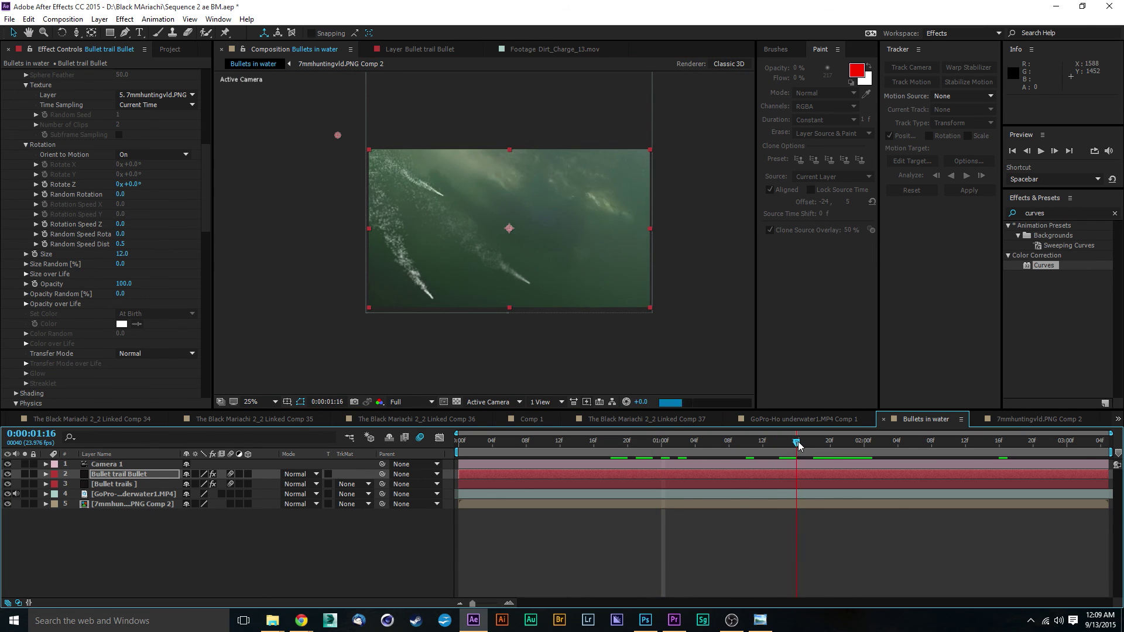
Find the Hue/Saturation effect with the search term satu and apply it to the Bullet trails layer.
left_click(145, 485)
left_click(1042, 213)
type("sa")
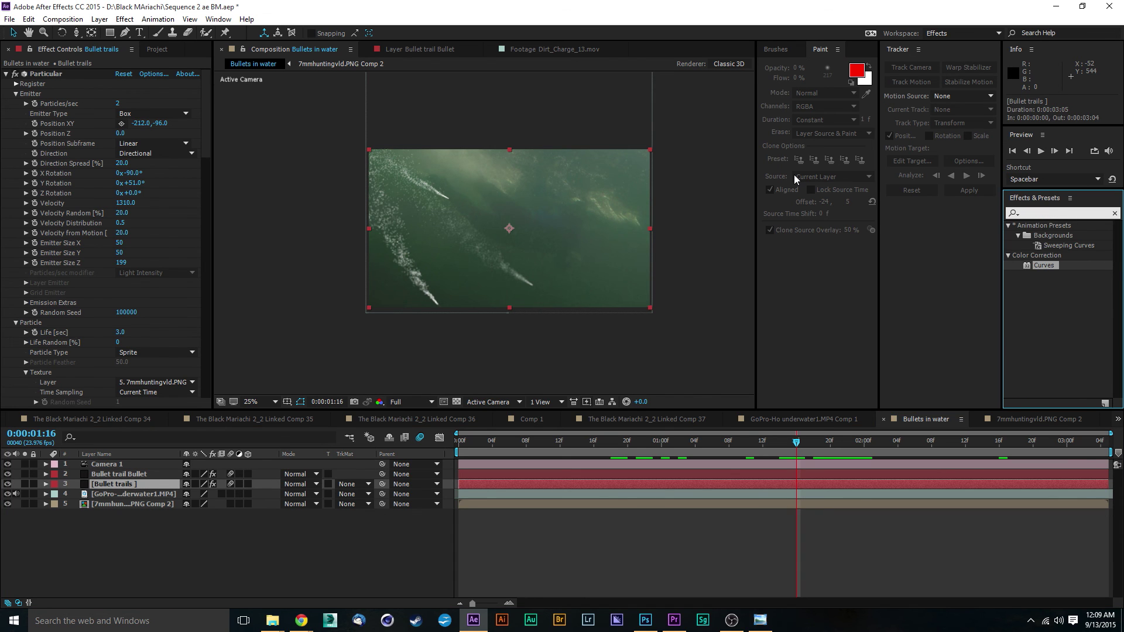
type("tu")
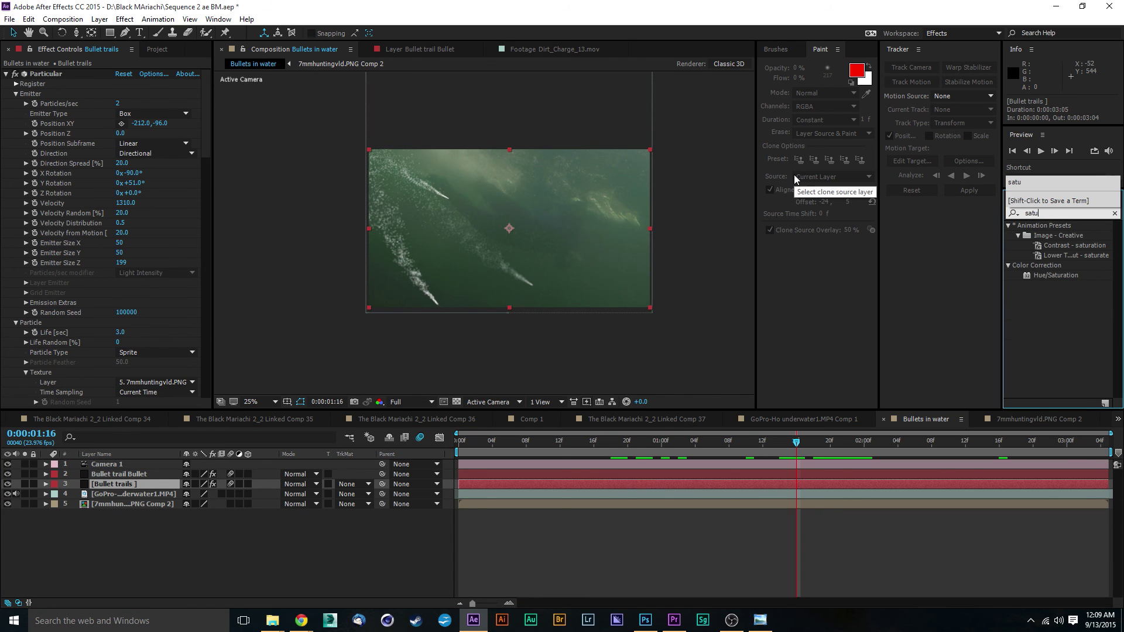
left_click_drag(1032, 275, 122, 489)
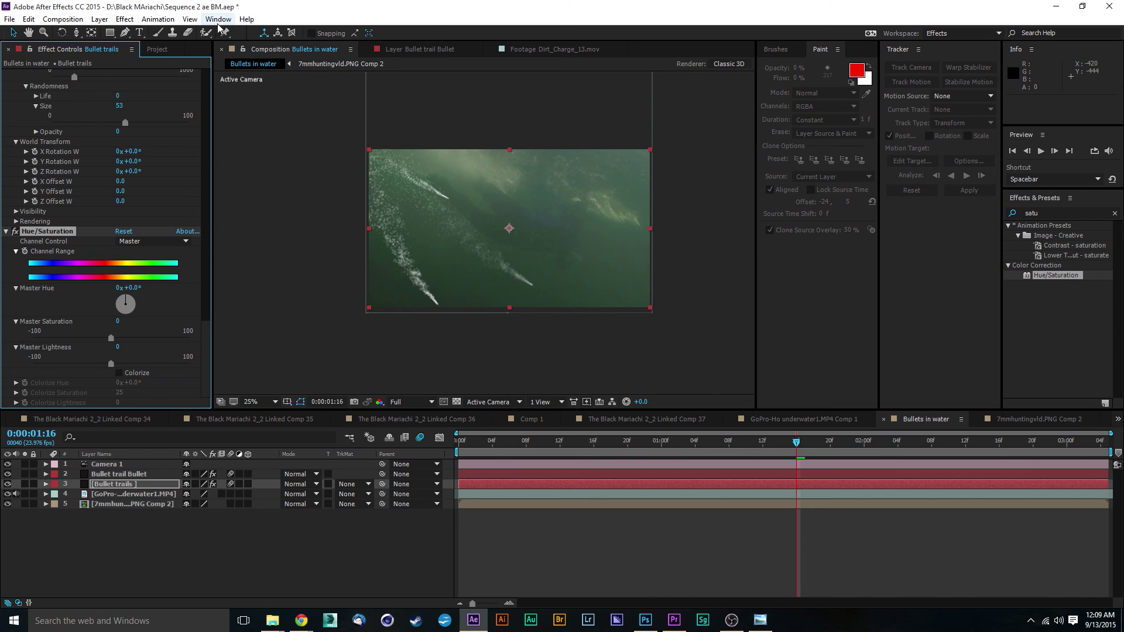
Enable Colorize in the trails' Hue/Saturation effect, with Colorize Saturation 84 and Colorize Lightness -63.
left_click(120, 374)
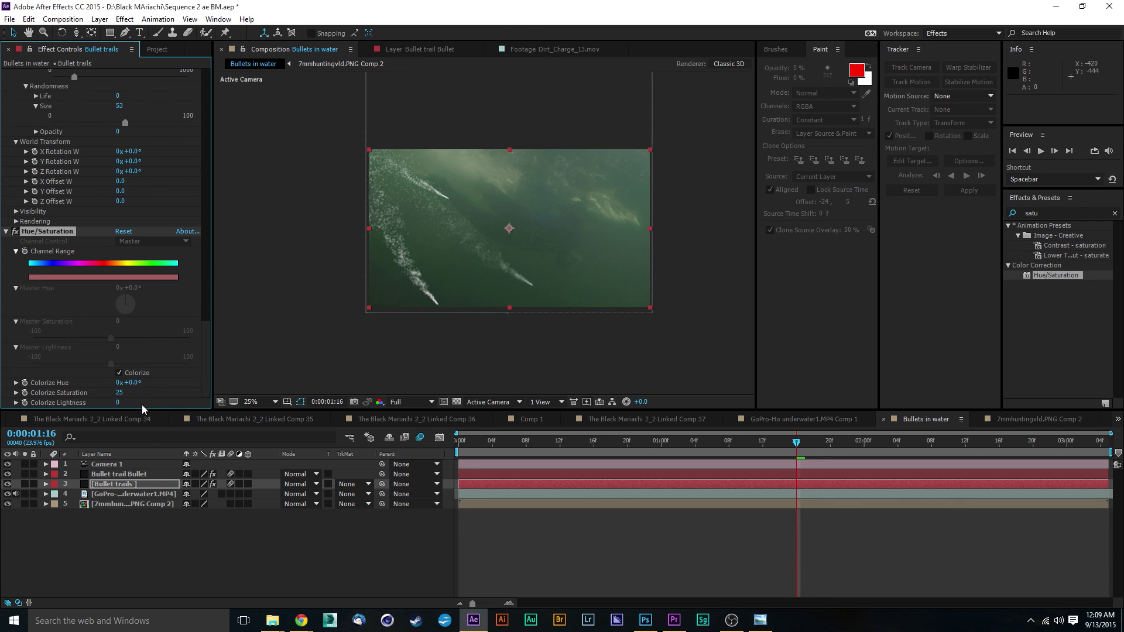
left_click_drag(124, 396, 85, 415)
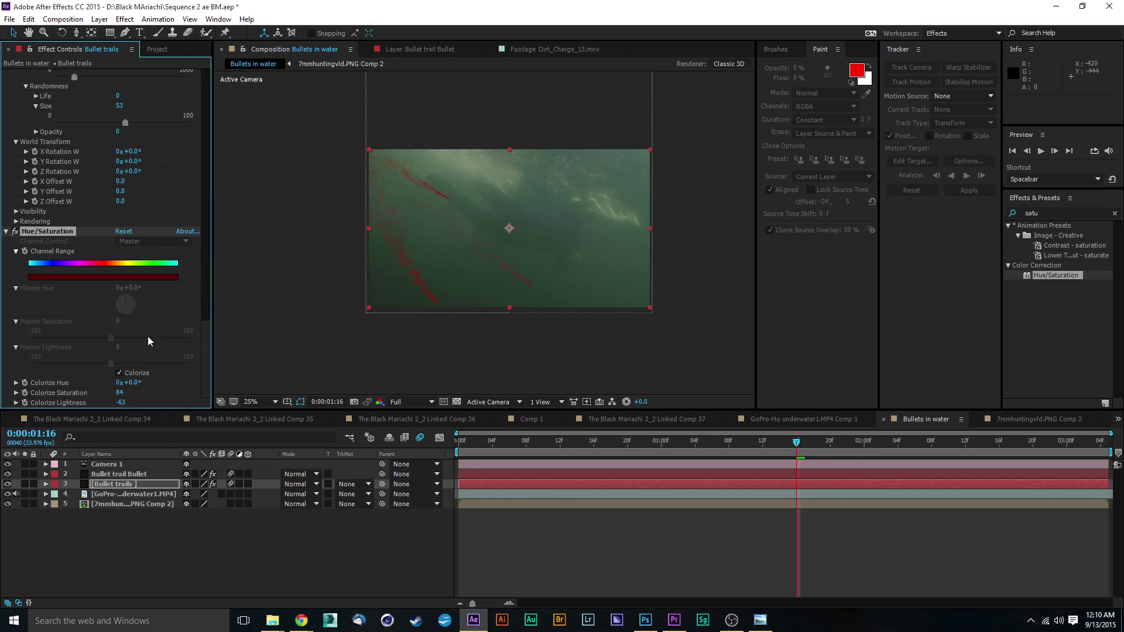
scroll(466, 206, "up", 2)
left_click_drag(437, 241, 507, 177)
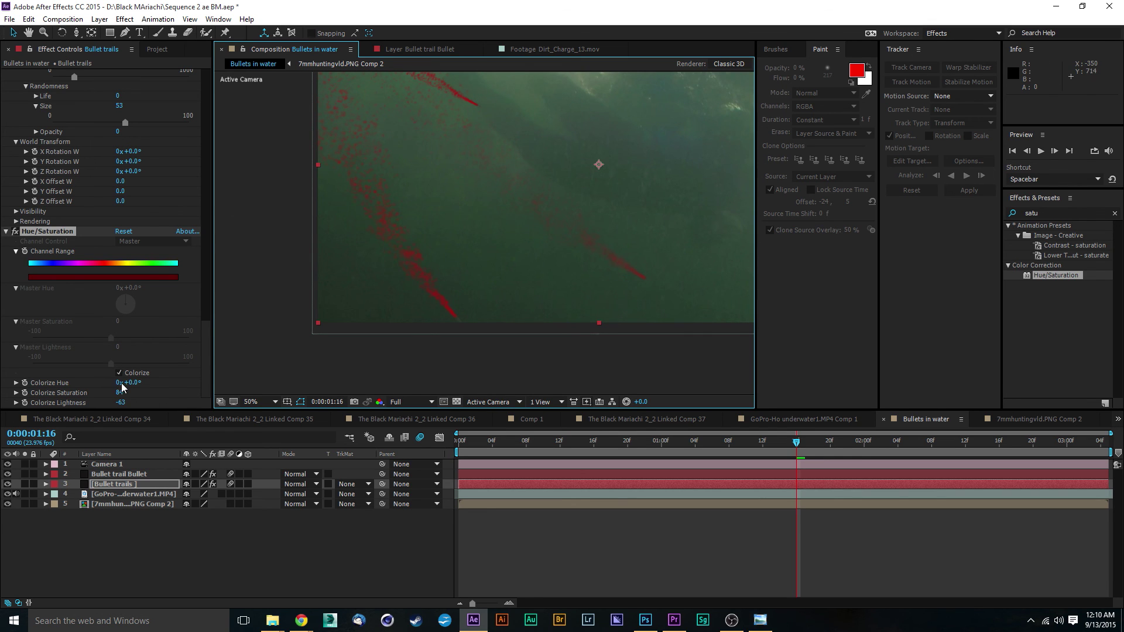
Tint the bubble trails green to match the water with Colorize Hue 146° and Colorize Saturation 14.
left_click_drag(206, 330, 210, 363)
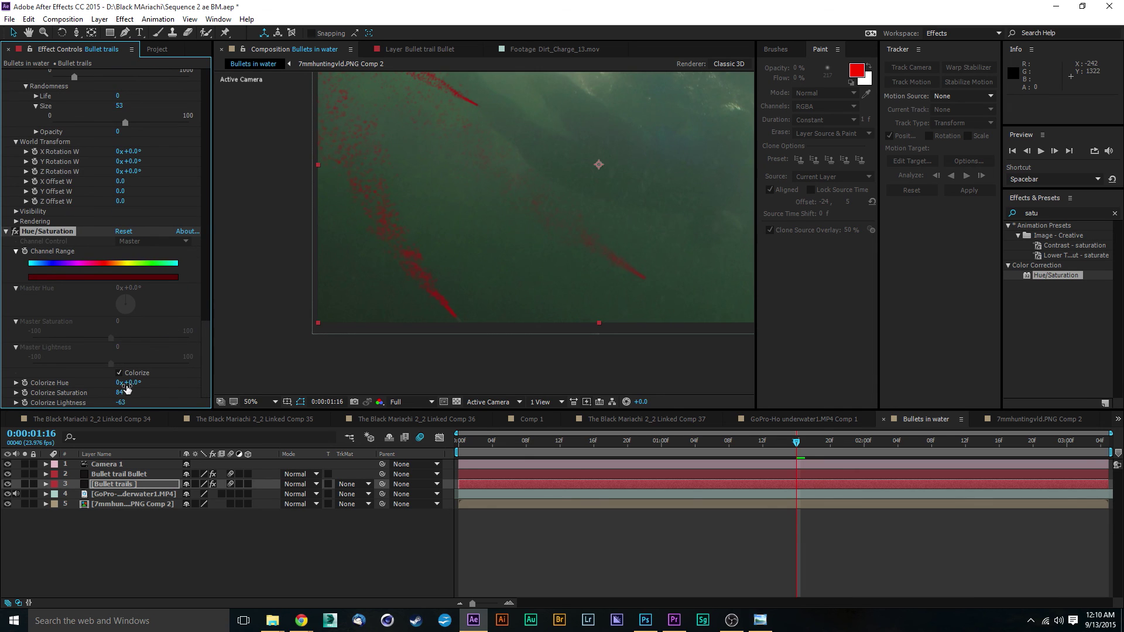
left_click_drag(137, 385, 248, 385)
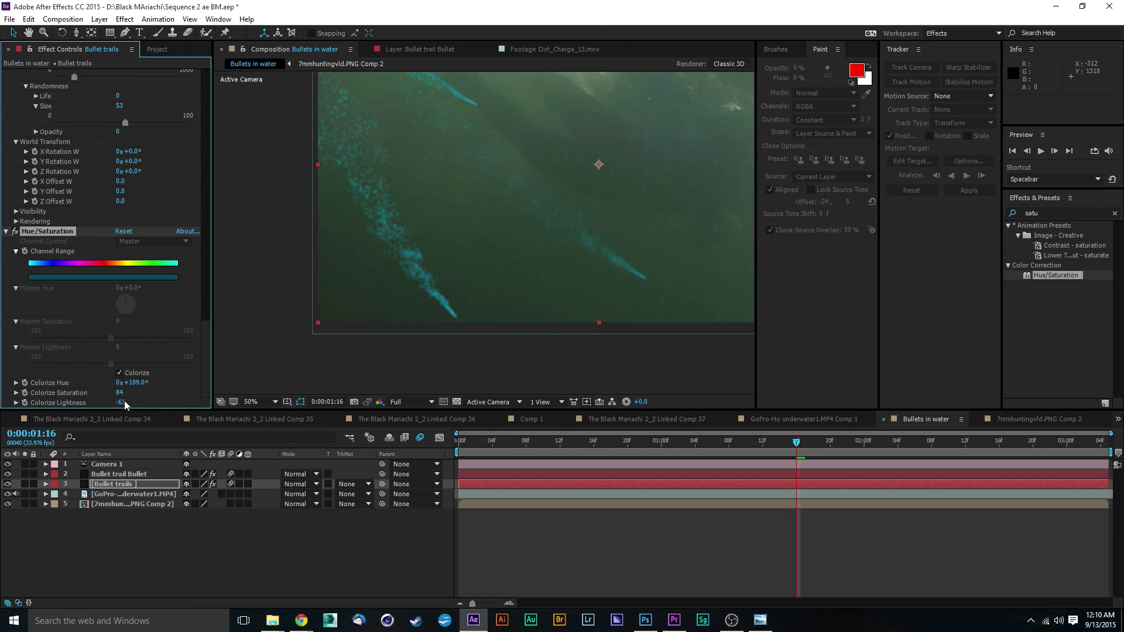
mouse_move(118, 392)
left_mouse_down()
mouse_move(86, 400)
mouse_move(150, 384)
mouse_move(119, 388)
left_mouse_up()
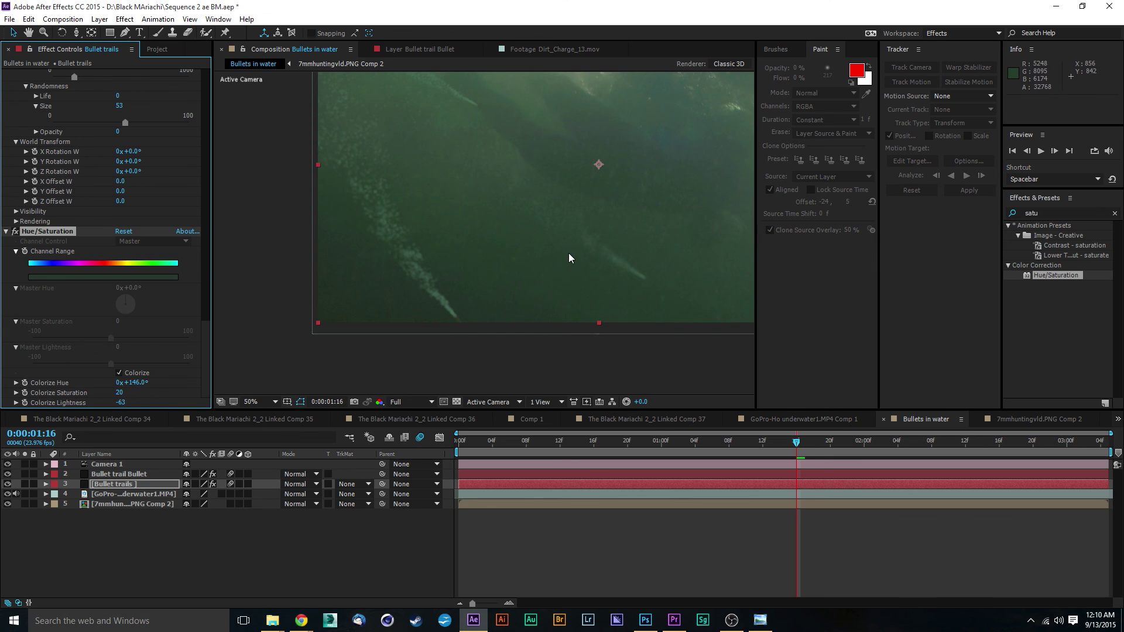
left_click_drag(568, 253, 452, 297)
scroll(459, 276, "down", 2)
scroll(460, 280, "up", 2)
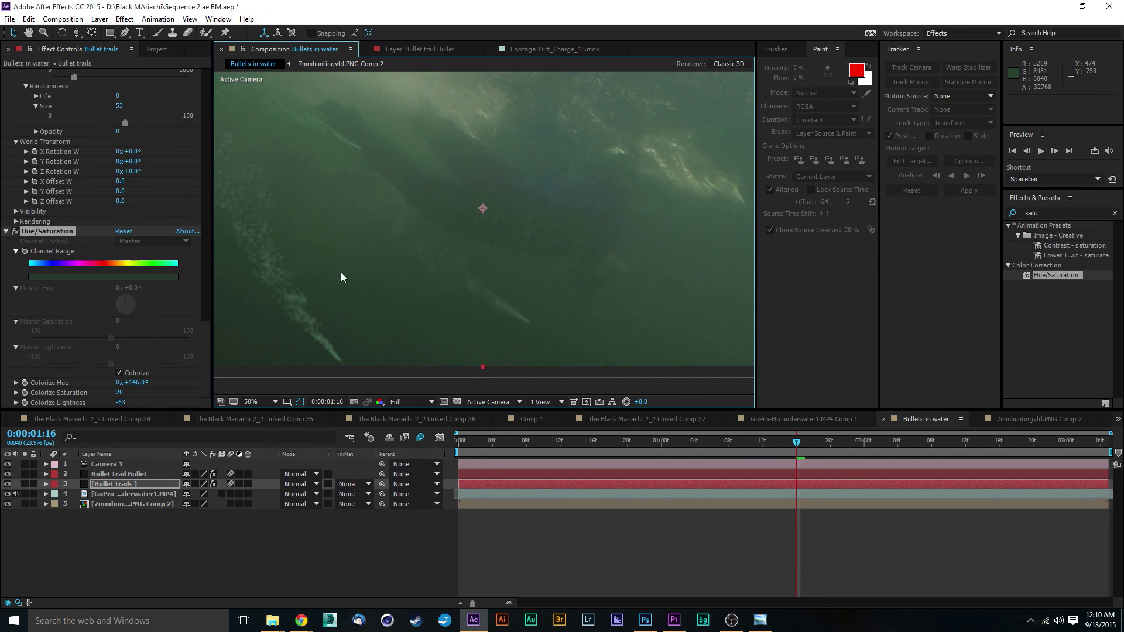
left_click_drag(117, 398, 117, 397)
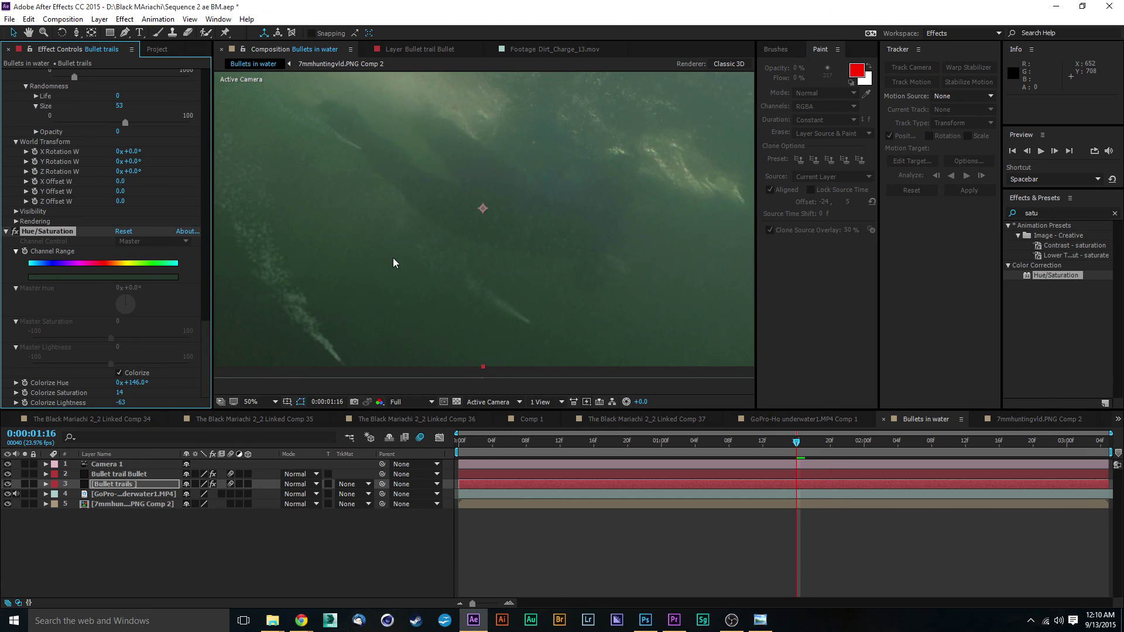
Play back the whole composition and scrub through it to examine how the tinted trails blend with the underwater footage.
scroll(393, 258, "down", 2)
left_click(659, 357)
scroll(396, 259, "up", 2)
scroll(450, 274, "down", 2)
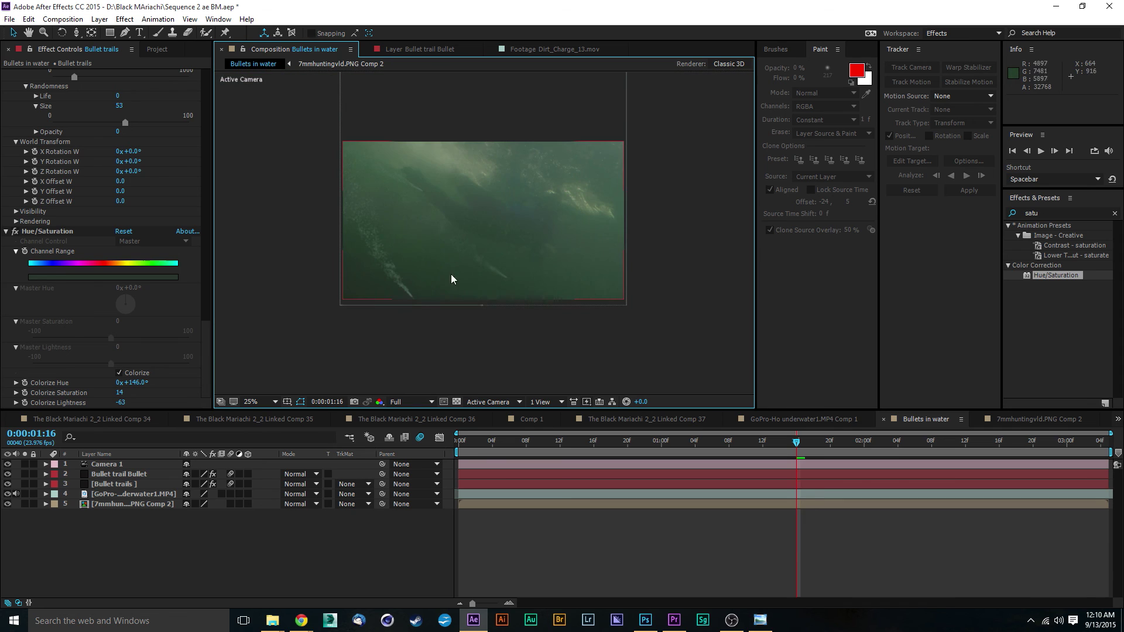
key("space")
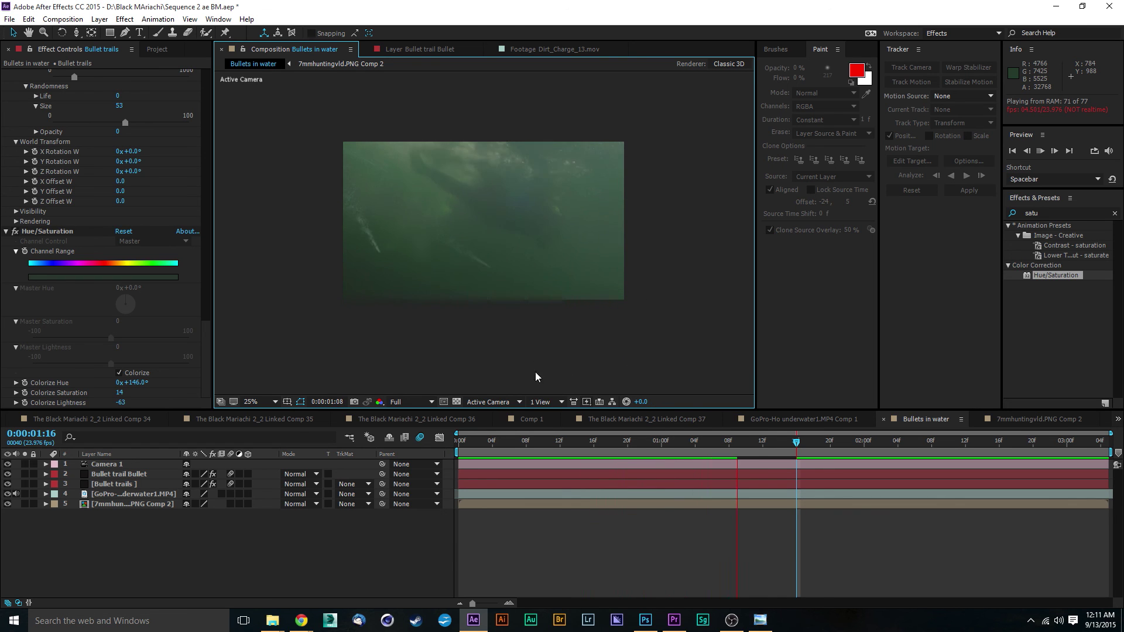
left_click(527, 346)
scroll(458, 255, "up", 2)
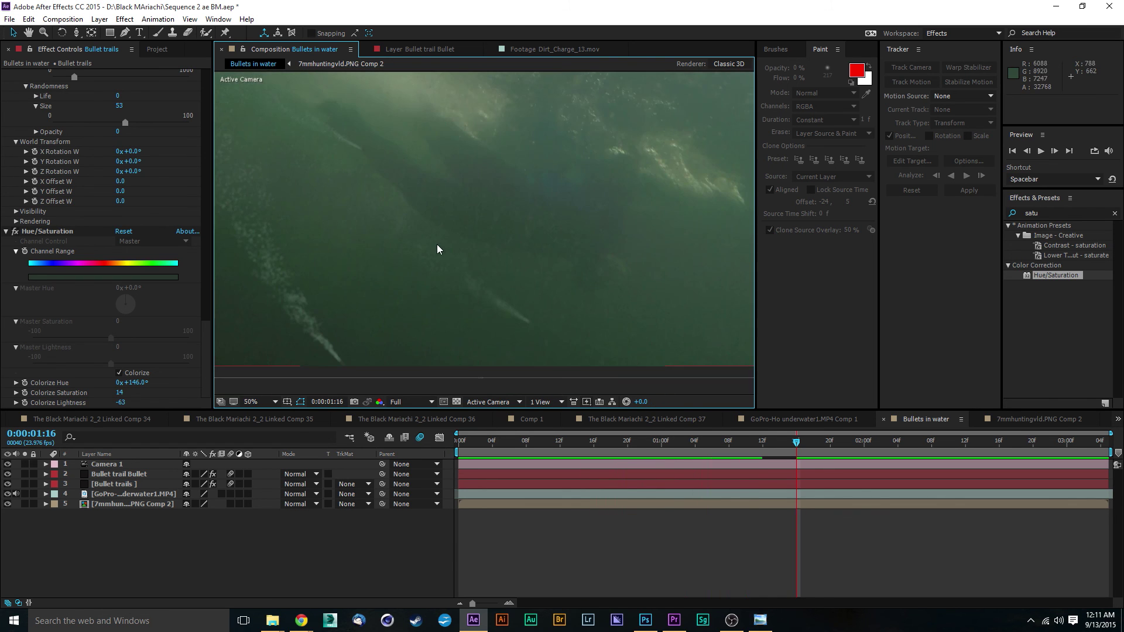
scroll(587, 244, "down", 2)
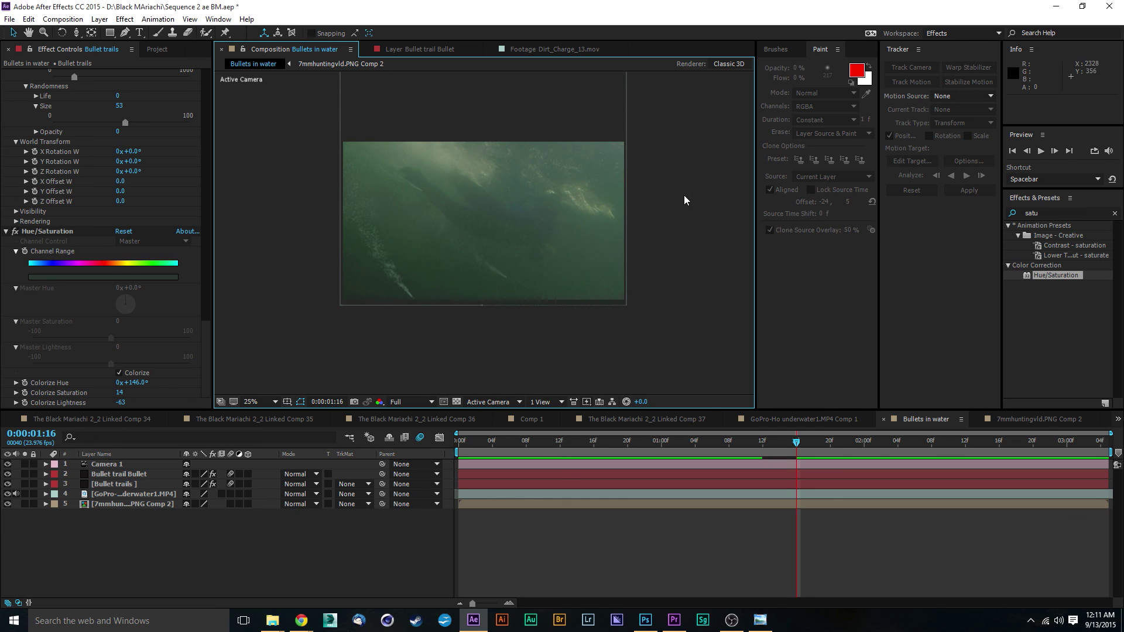
left_click(747, 443)
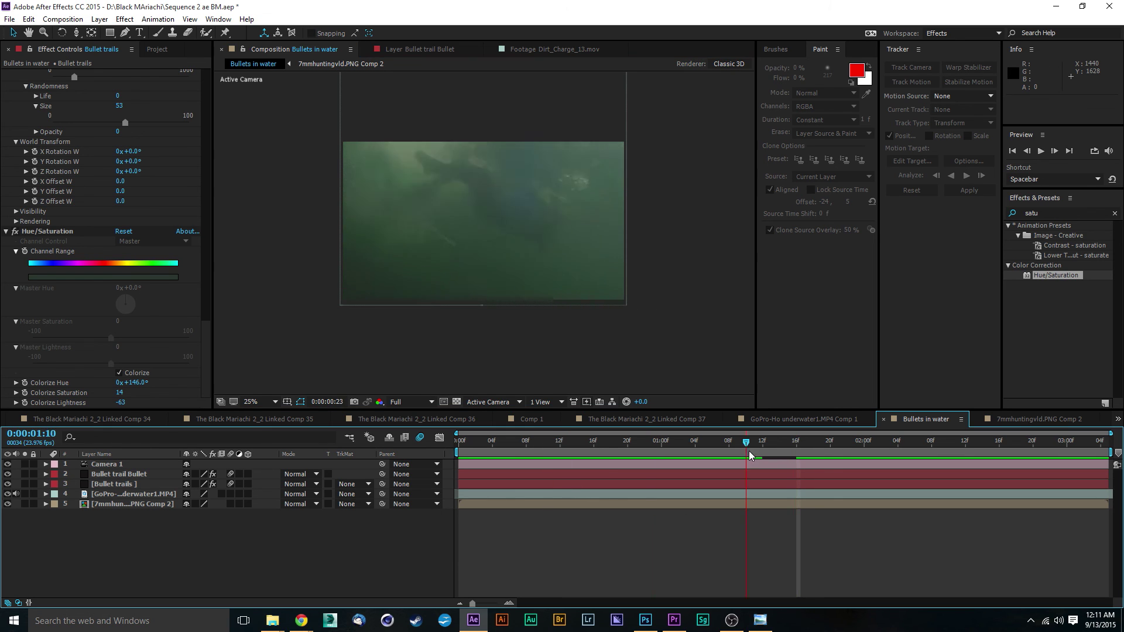
left_click_drag(749, 451, 519, 427)
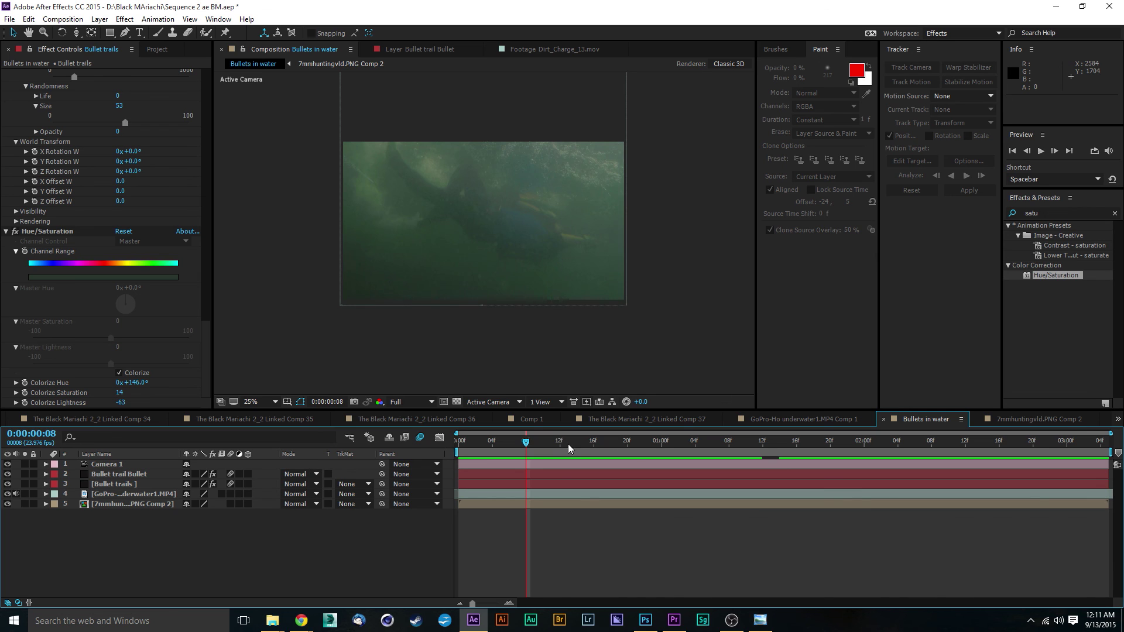
left_click_drag(568, 448, 761, 449)
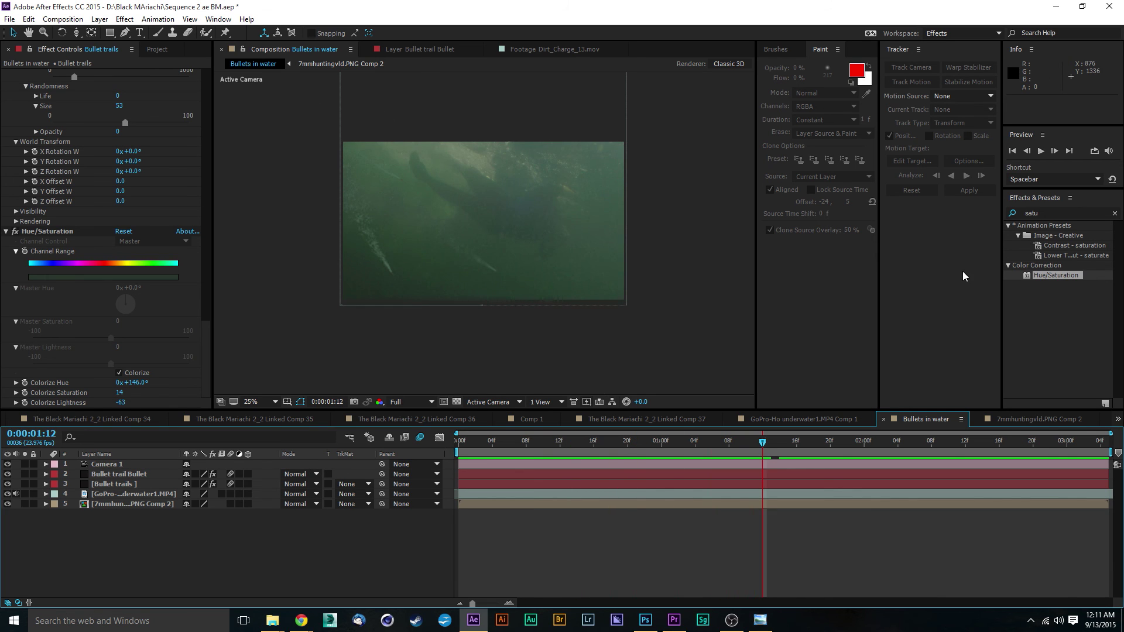